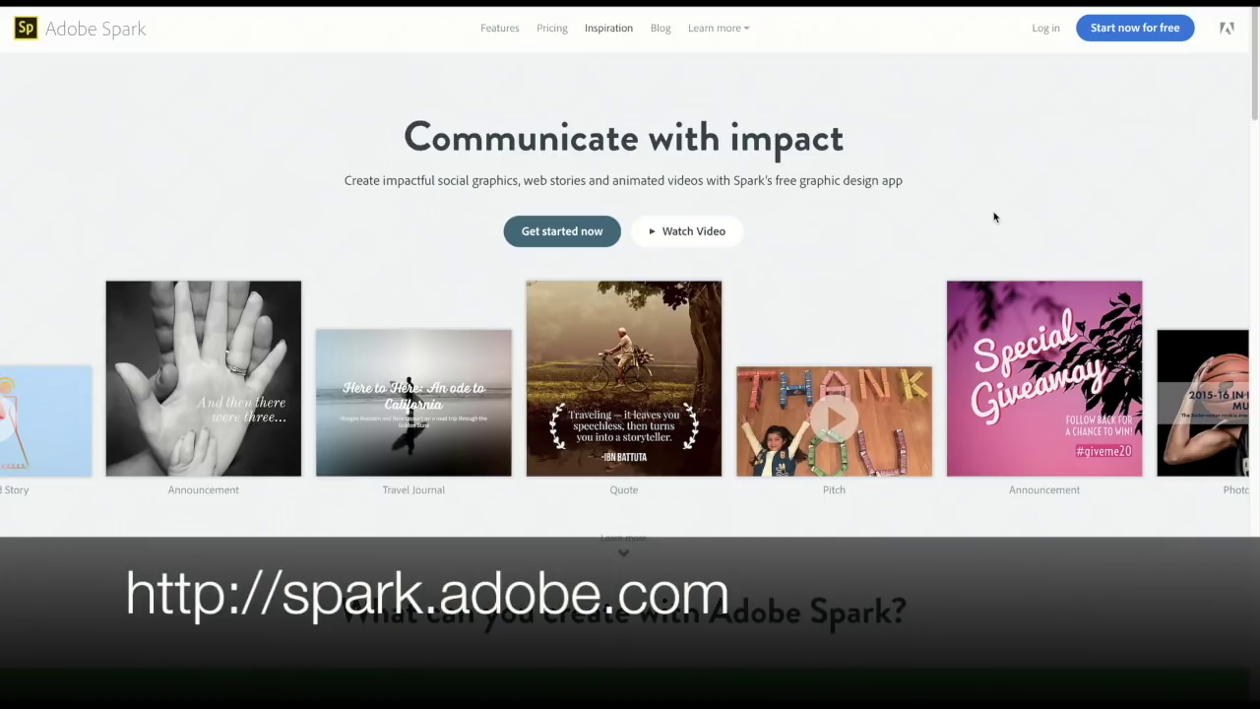
# Enter Adobe Spark, open the existing Pancake Breakfast post to view its design, and return to the projects overview.
pyautogui.click(1124, 36)
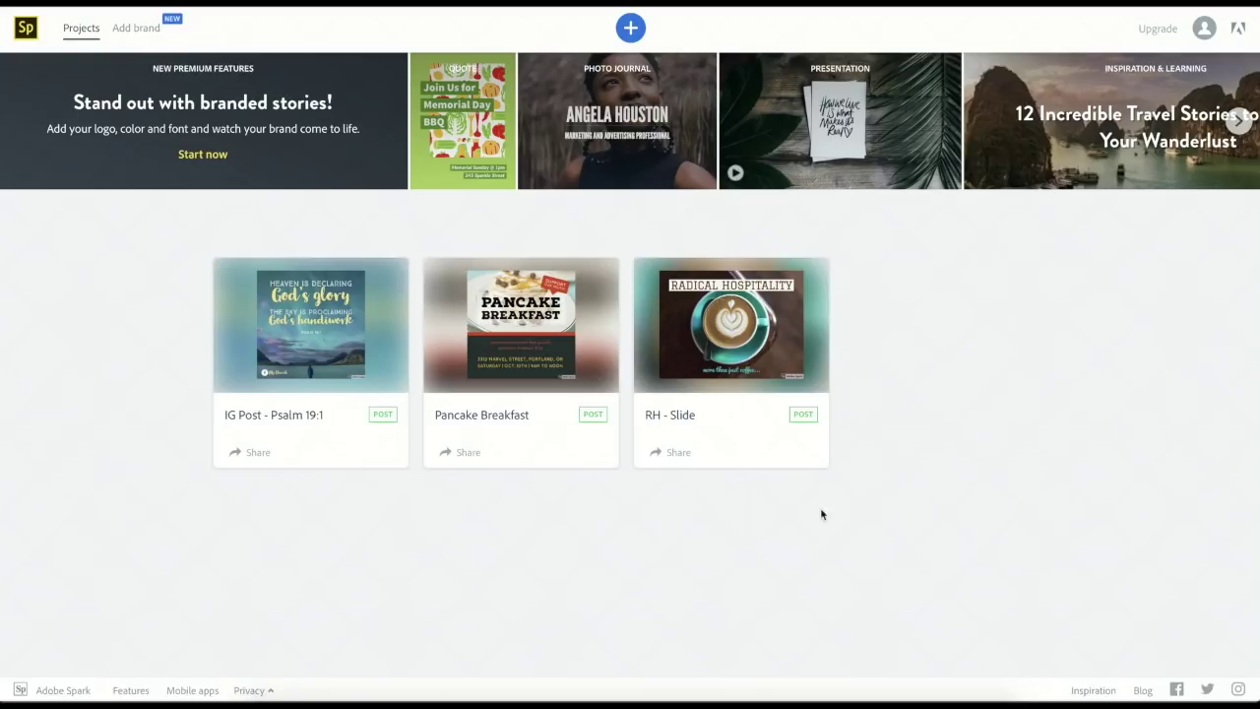
pyautogui.moveTo(528, 337)
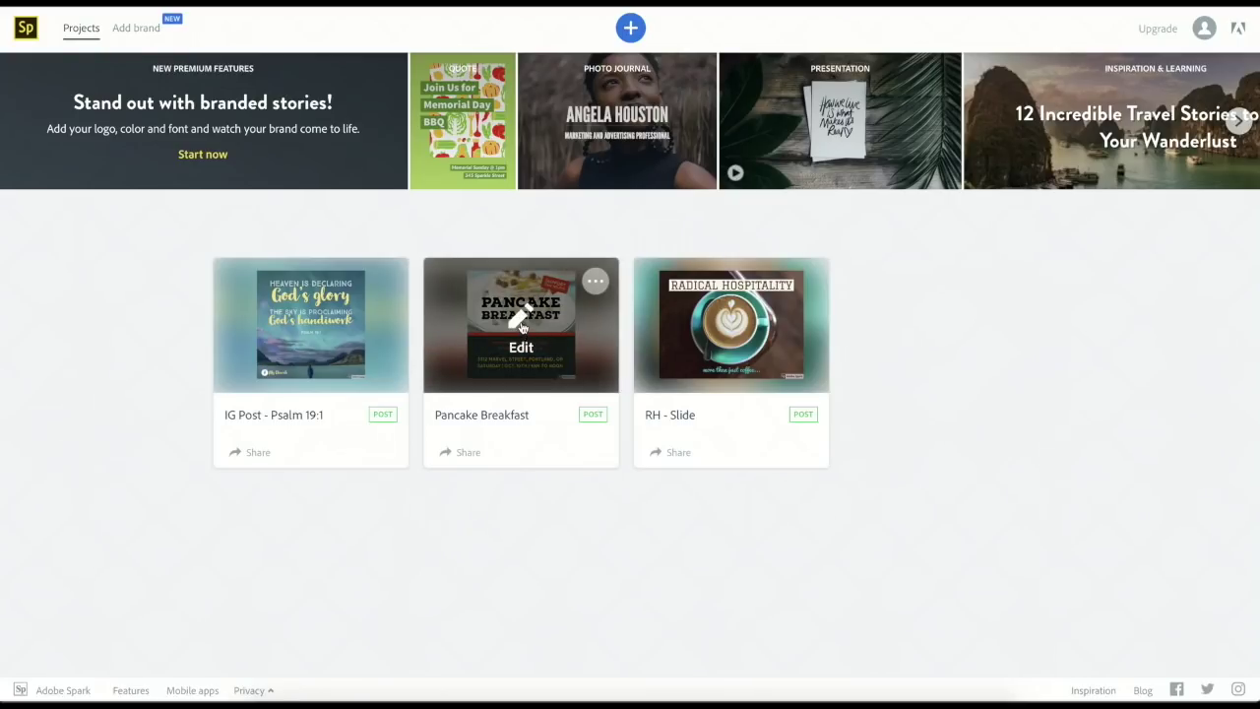
pyautogui.click(523, 328)
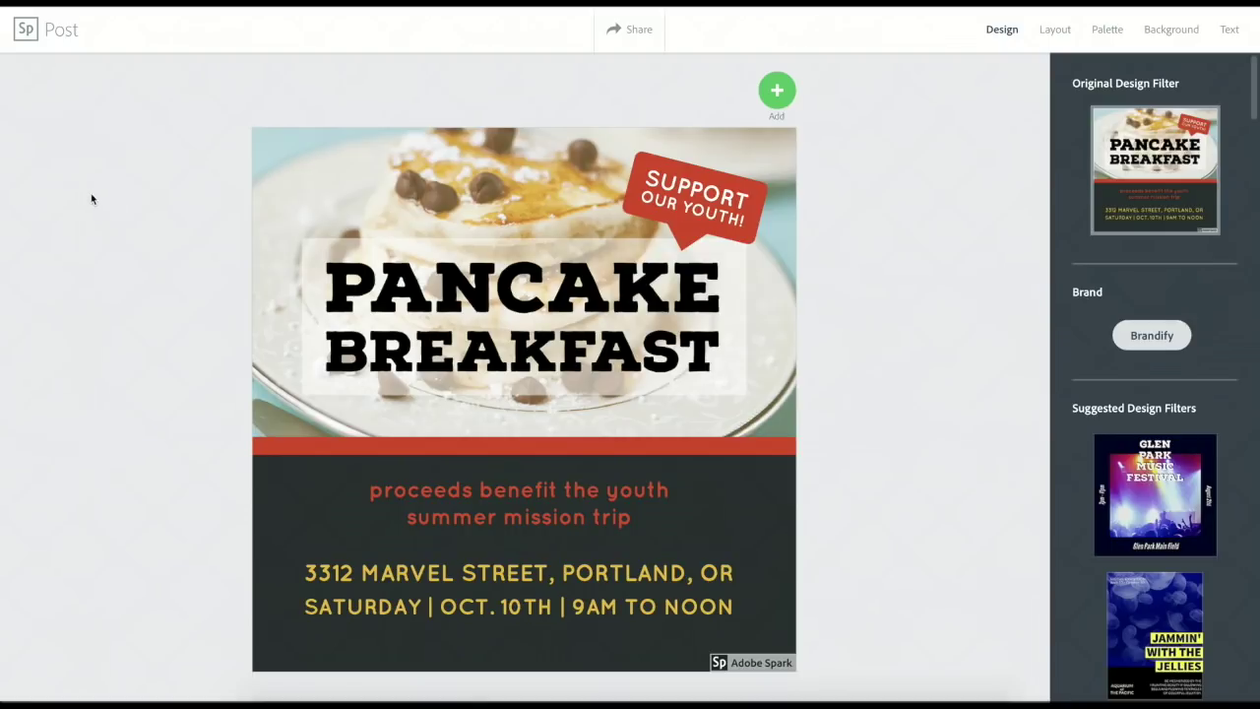
pyautogui.click(26, 30)
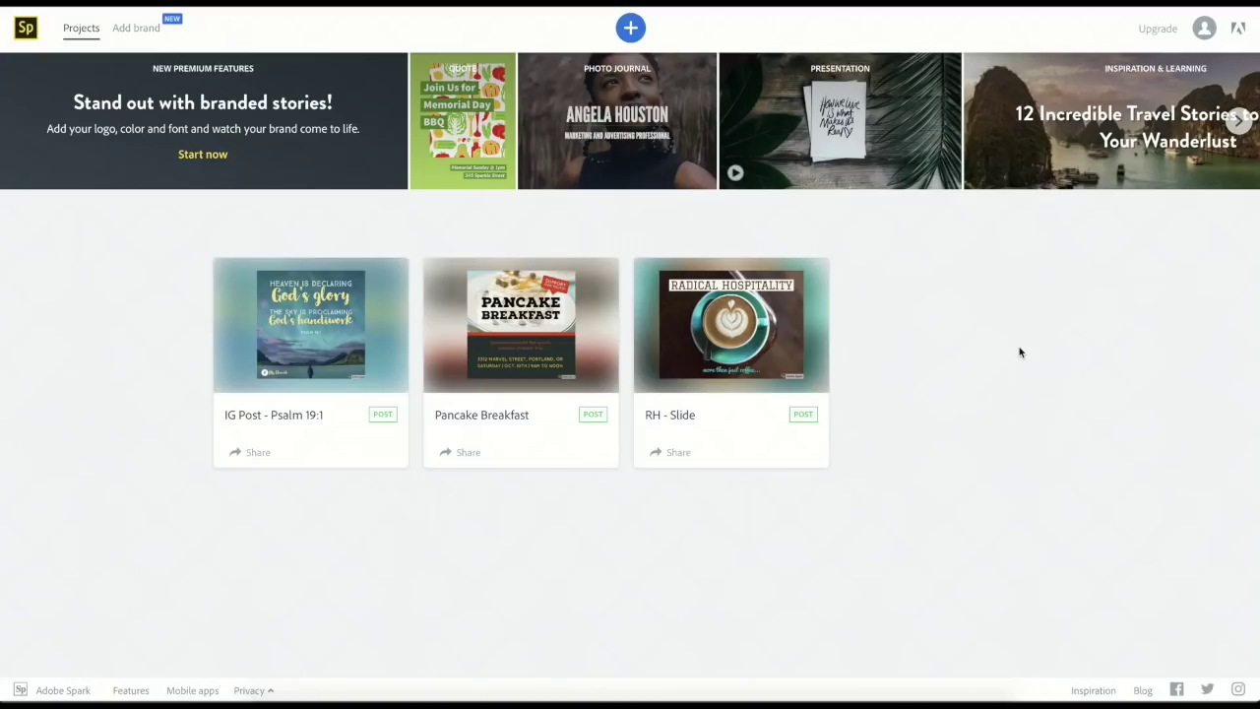
# Start creating a new Post project.
pyautogui.click(630, 30)
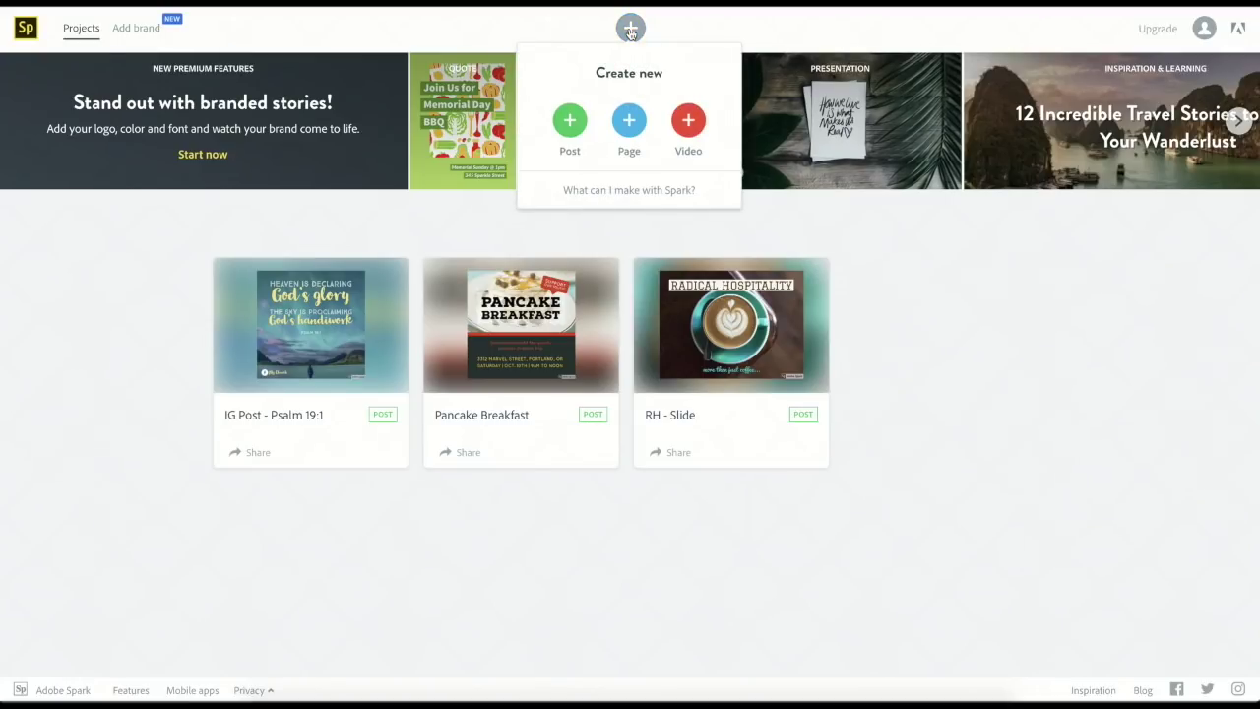
pyautogui.click(570, 122)
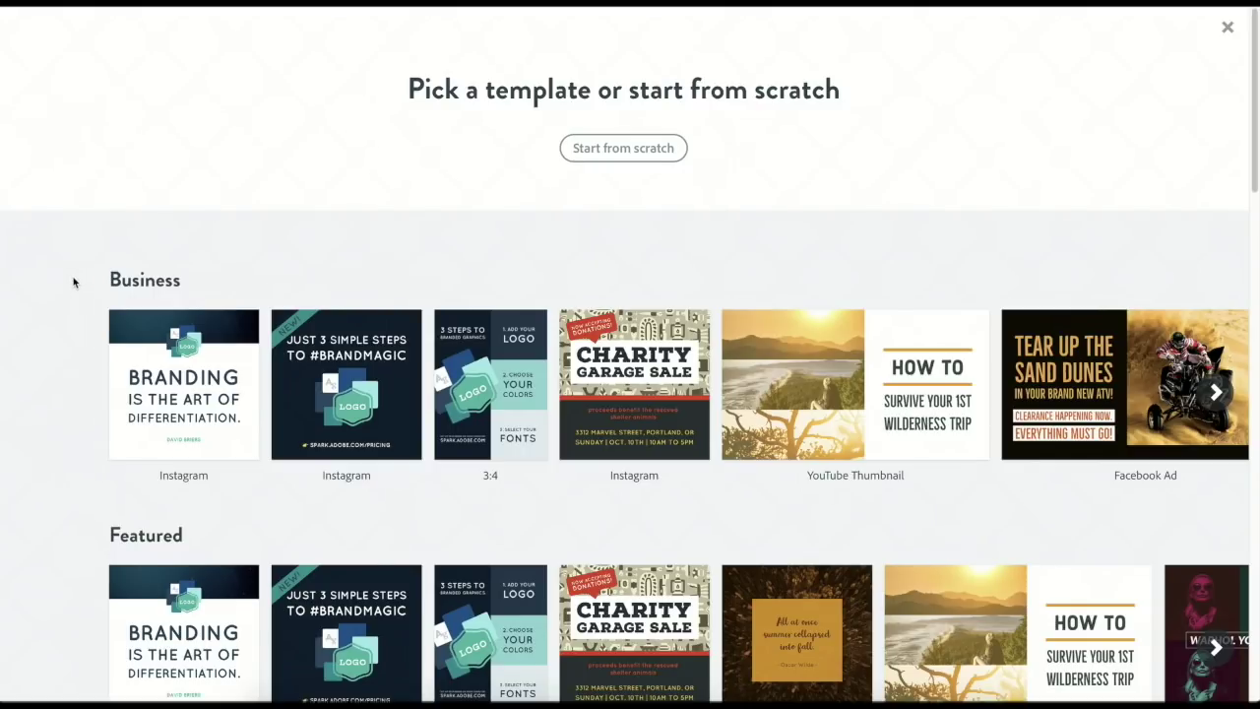
# Look through the post template categories, from Business and Featured through School, Collages, Lifestyle and Craft.
pyautogui.scroll(-3, 73, 282)
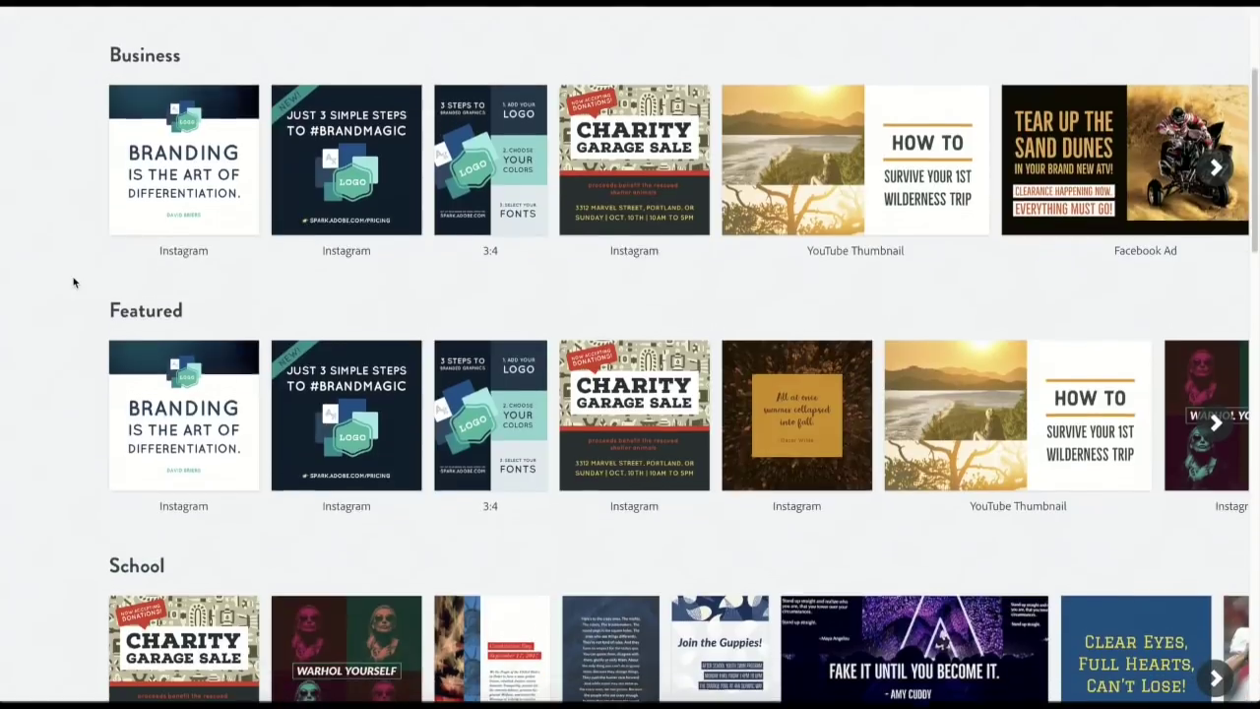
pyautogui.scroll(-1, 73, 283)
pyautogui.scroll(-2, 73, 283)
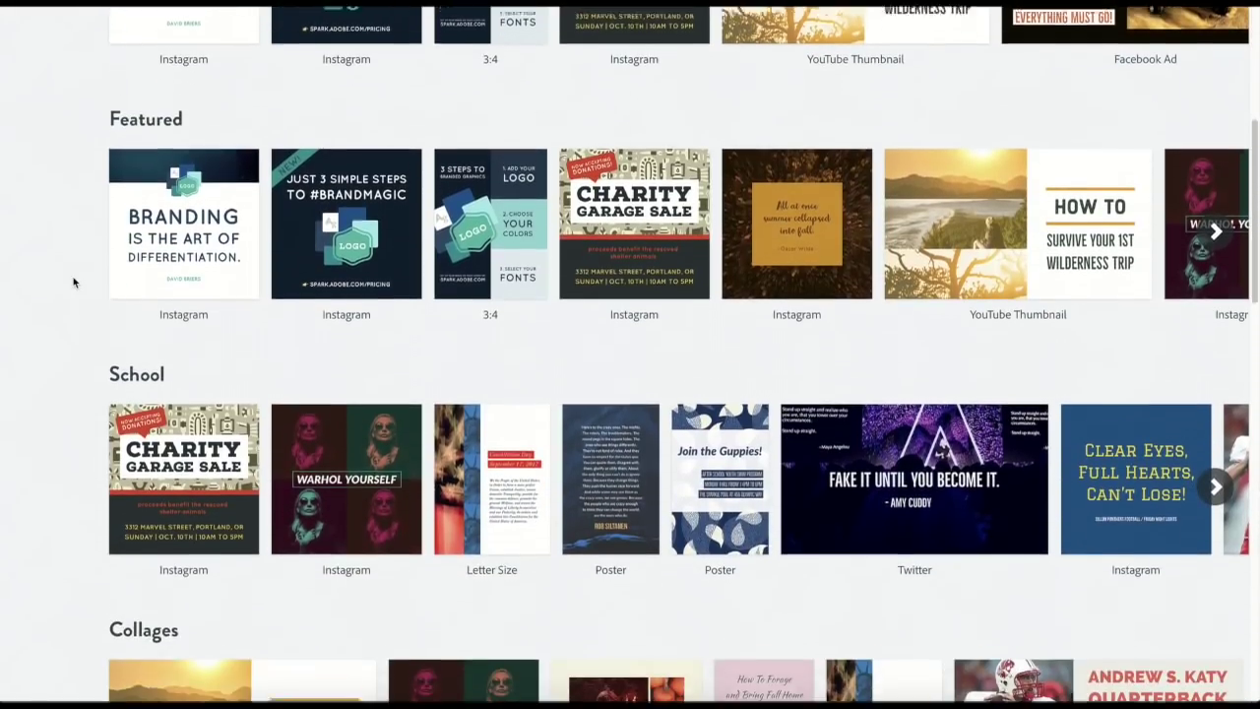
pyautogui.scroll(-1, 73, 283)
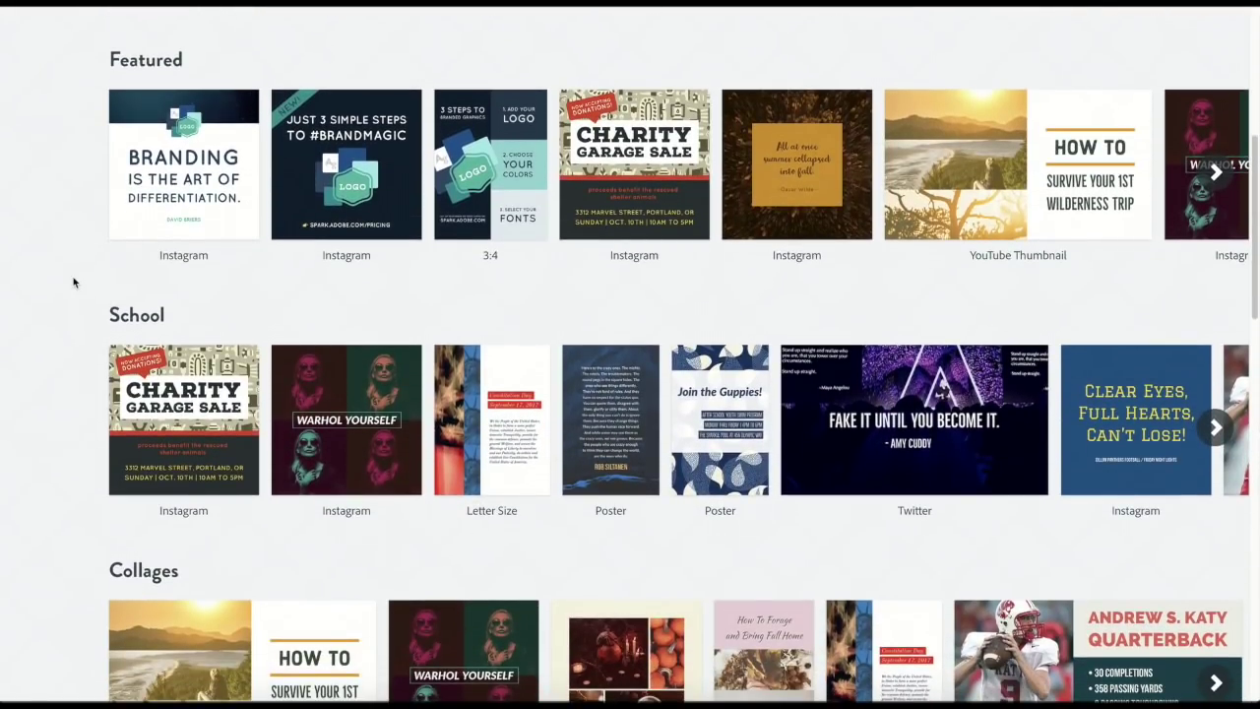
pyautogui.scroll(-1, 72, 283)
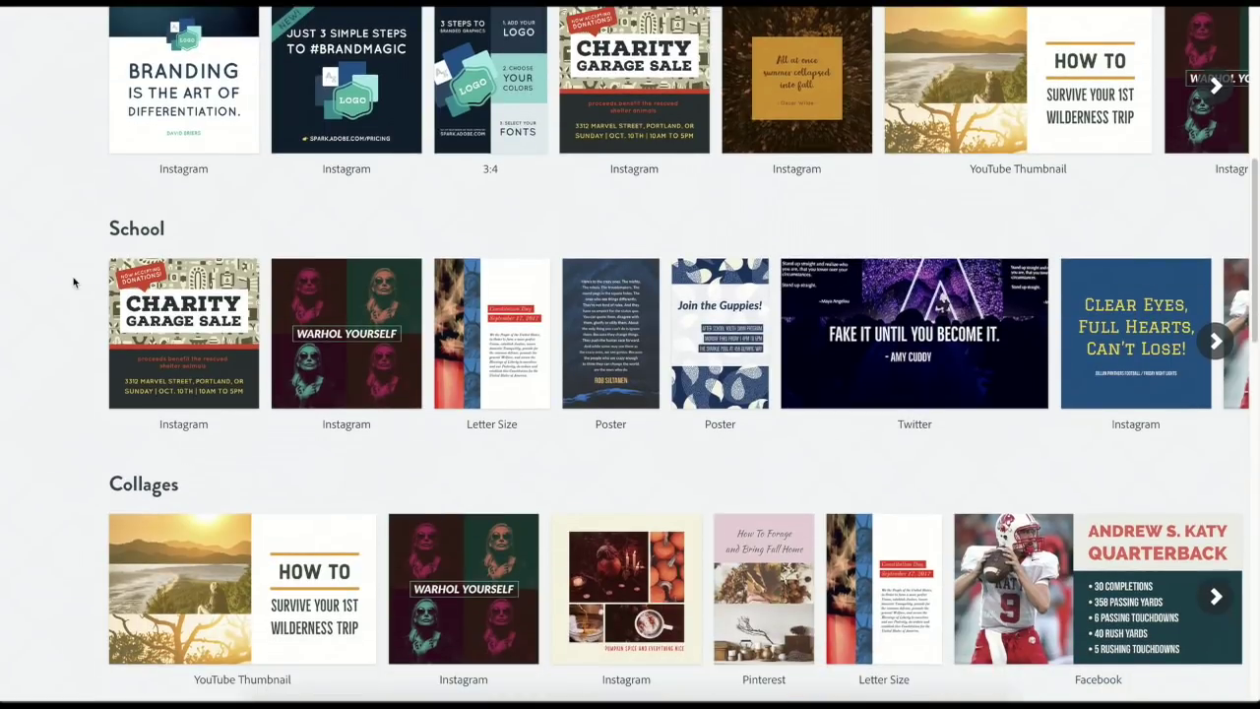
pyautogui.scroll(-5, 73, 283)
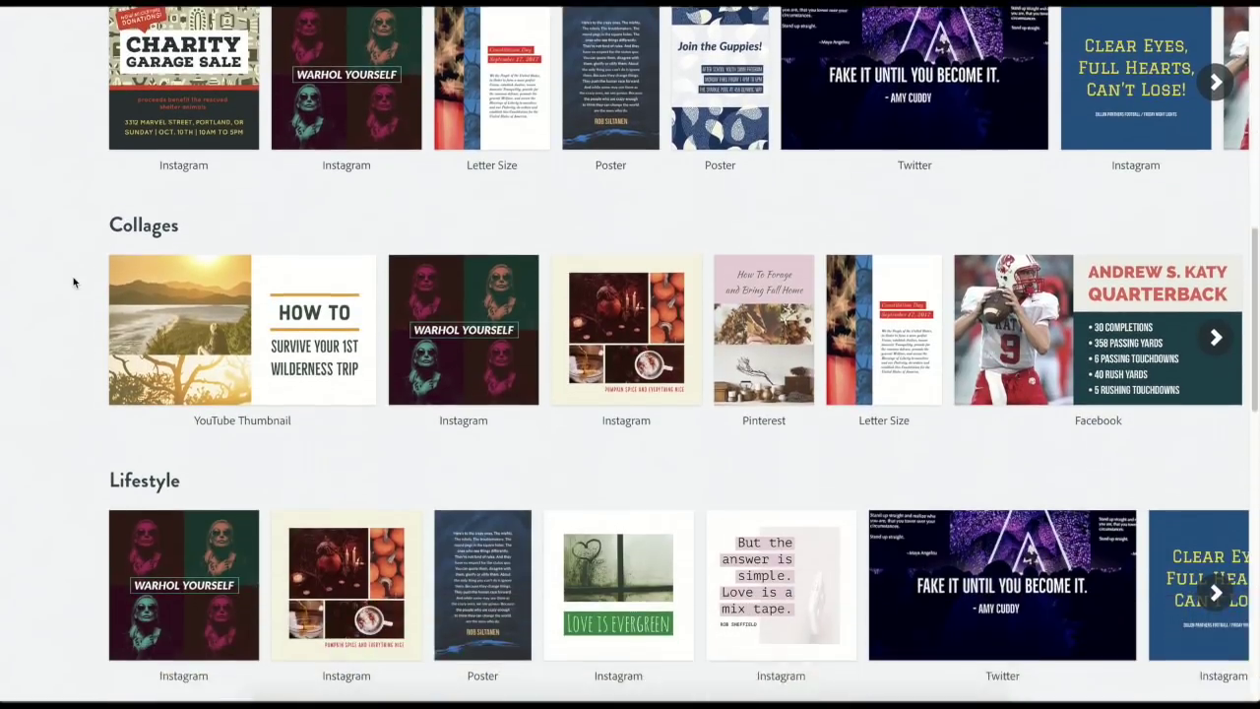
pyautogui.scroll(-4, 73, 283)
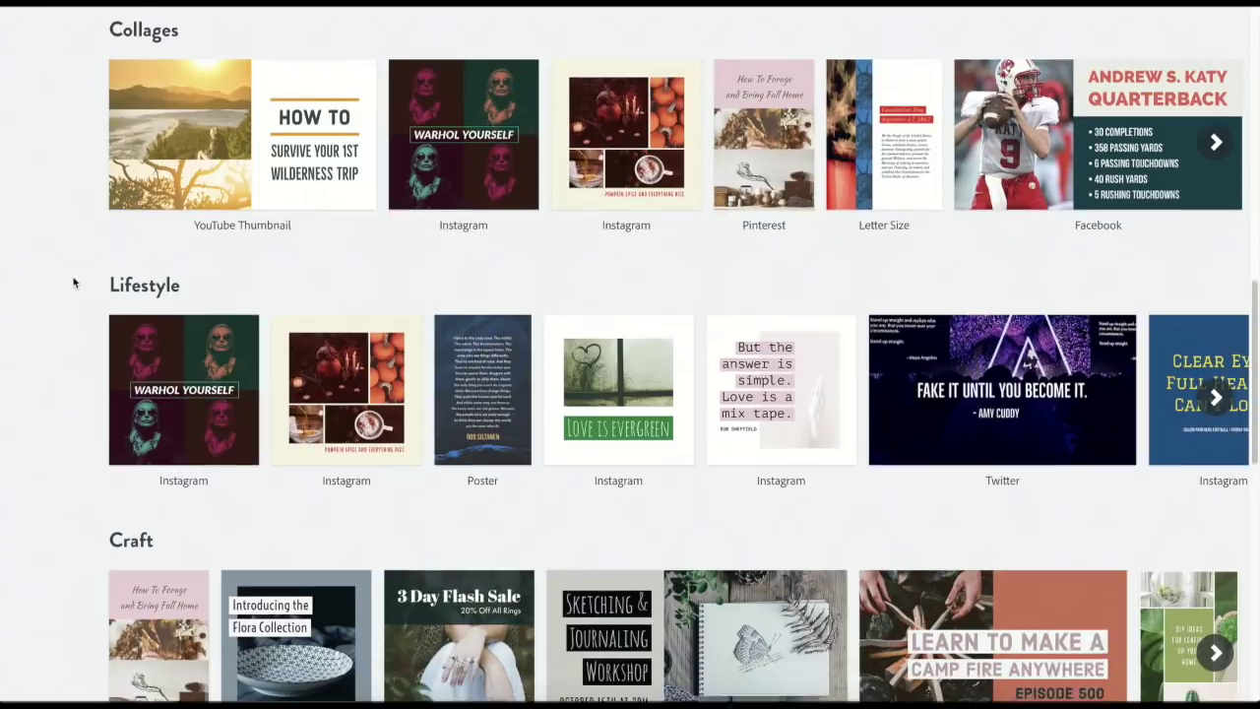
pyautogui.scroll(-3, 72, 282)
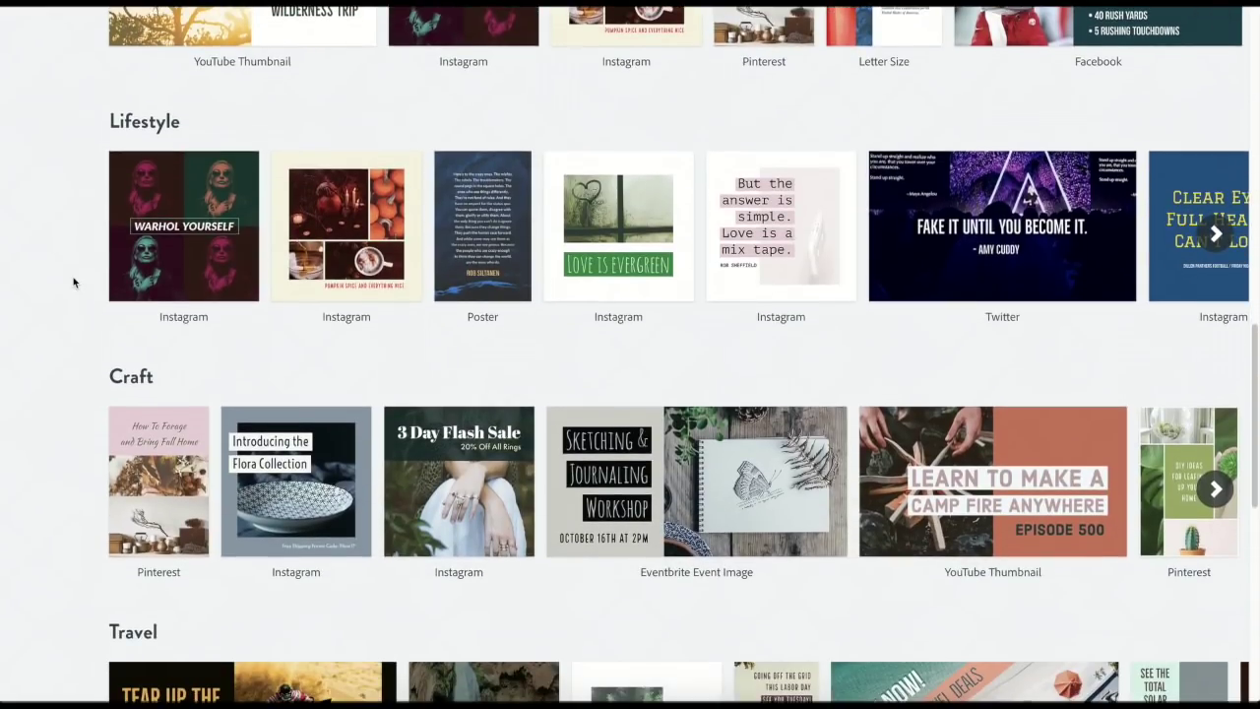
pyautogui.scroll(15, 72, 283)
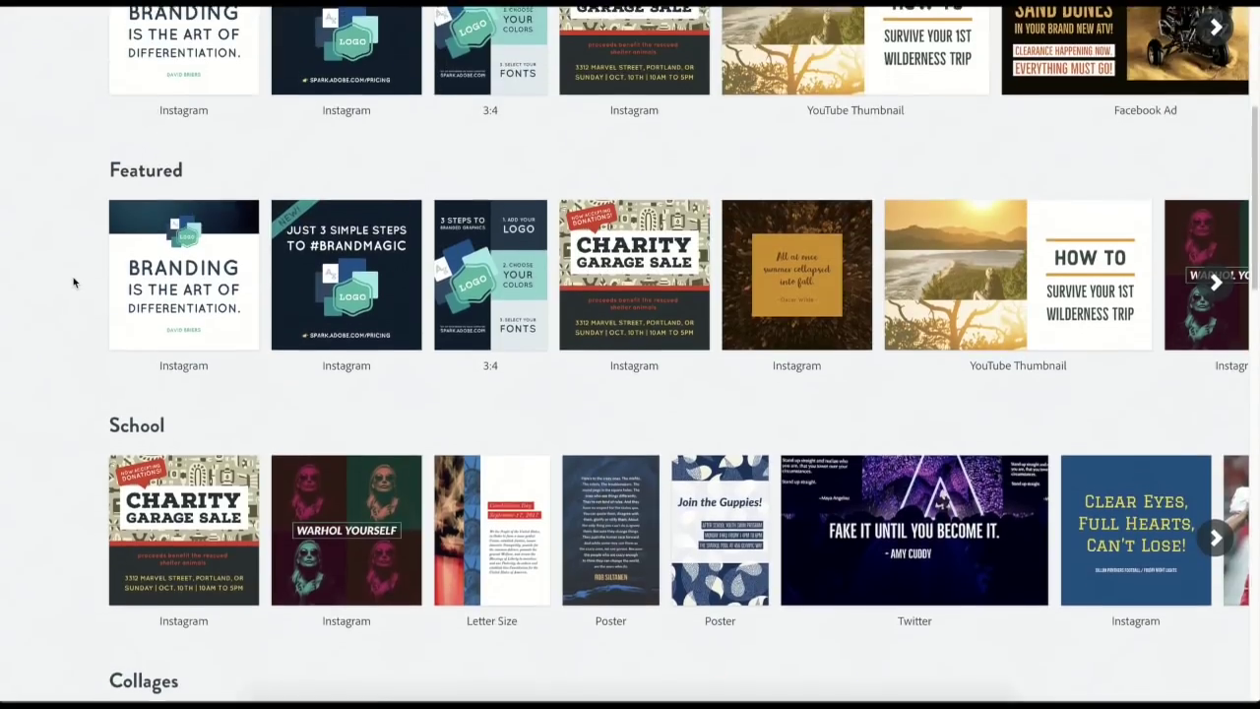
pyautogui.scroll(5, 73, 283)
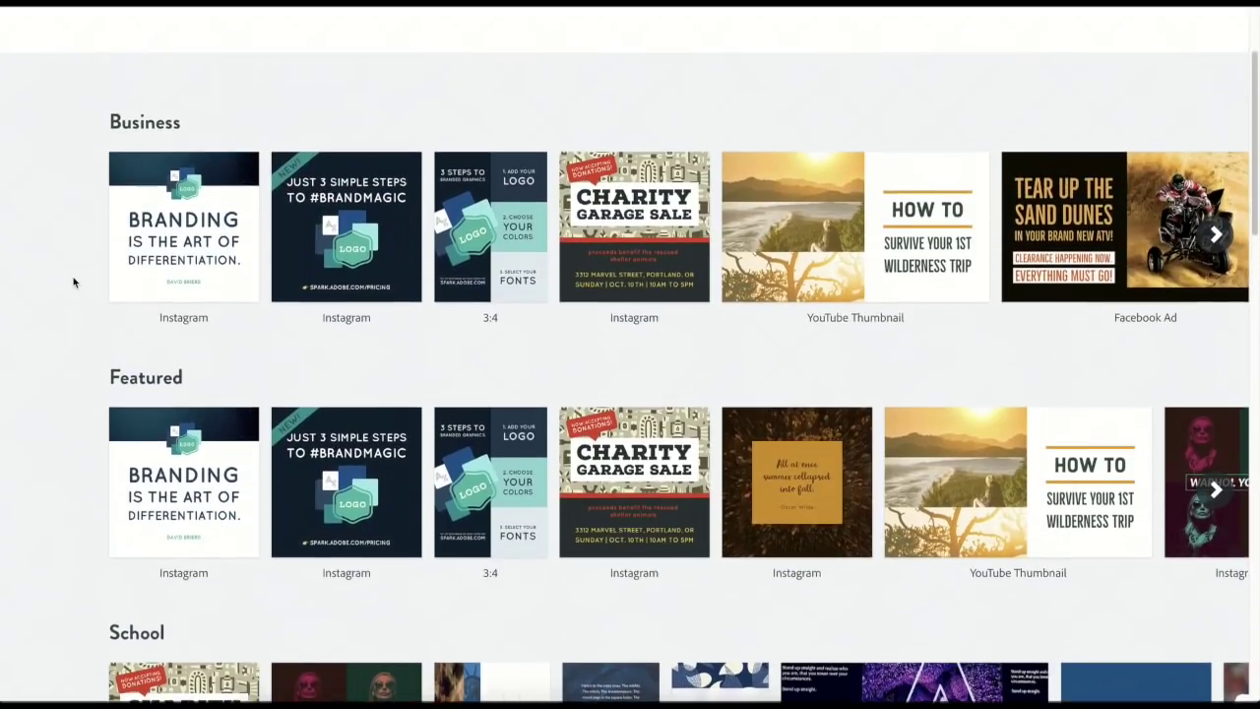
pyautogui.scroll(1, 73, 282)
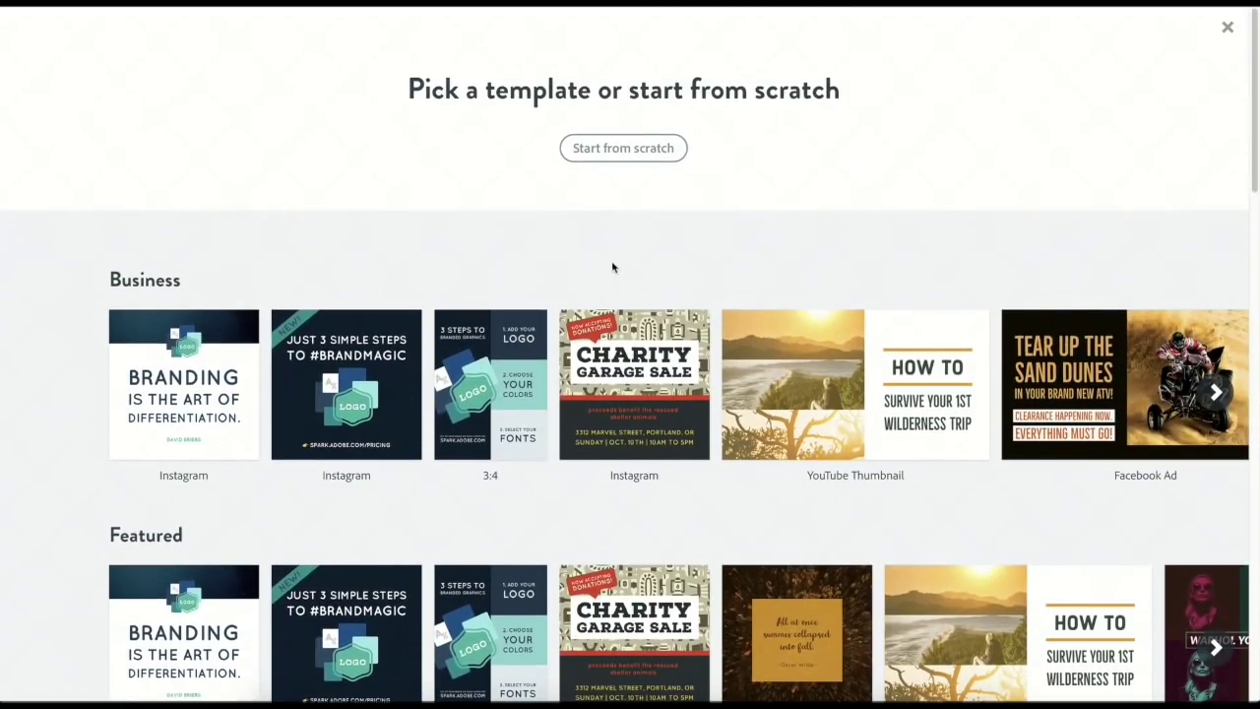
# Choose the Charity Garage Sale Instagram template from the Business category and change its headline to "Pancake Breakfast".
pyautogui.click(640, 400)
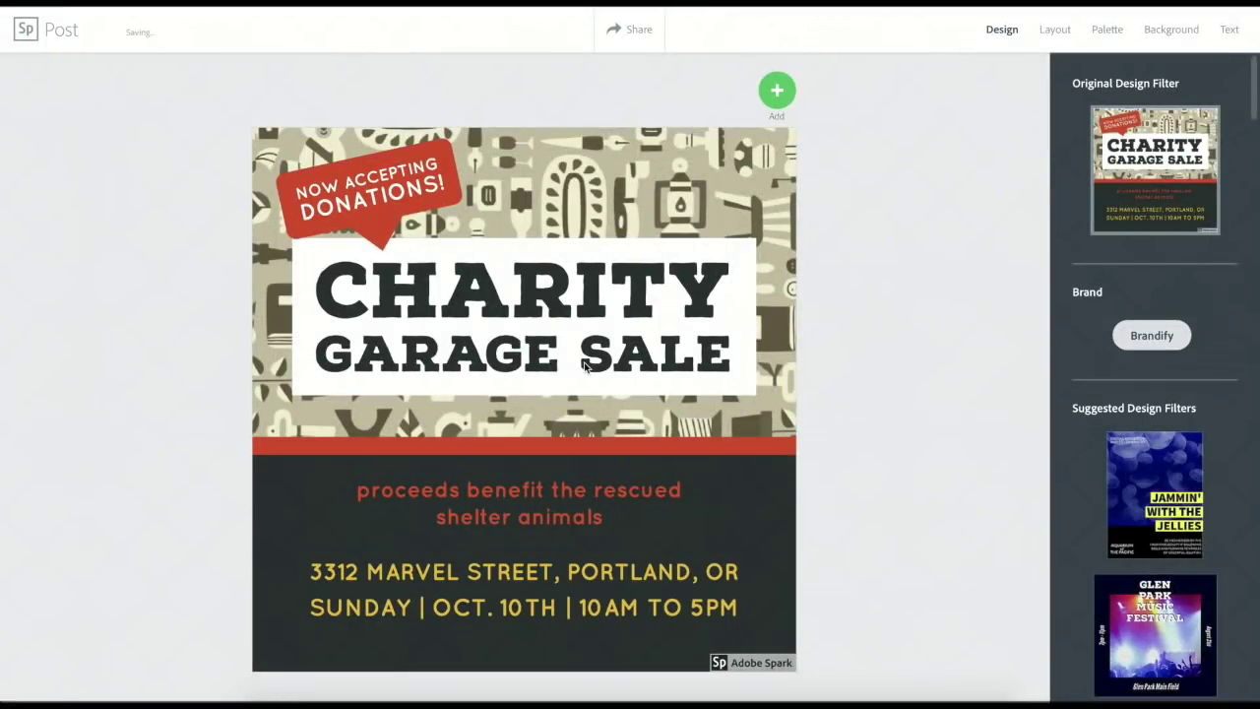
pyautogui.click(530, 307)
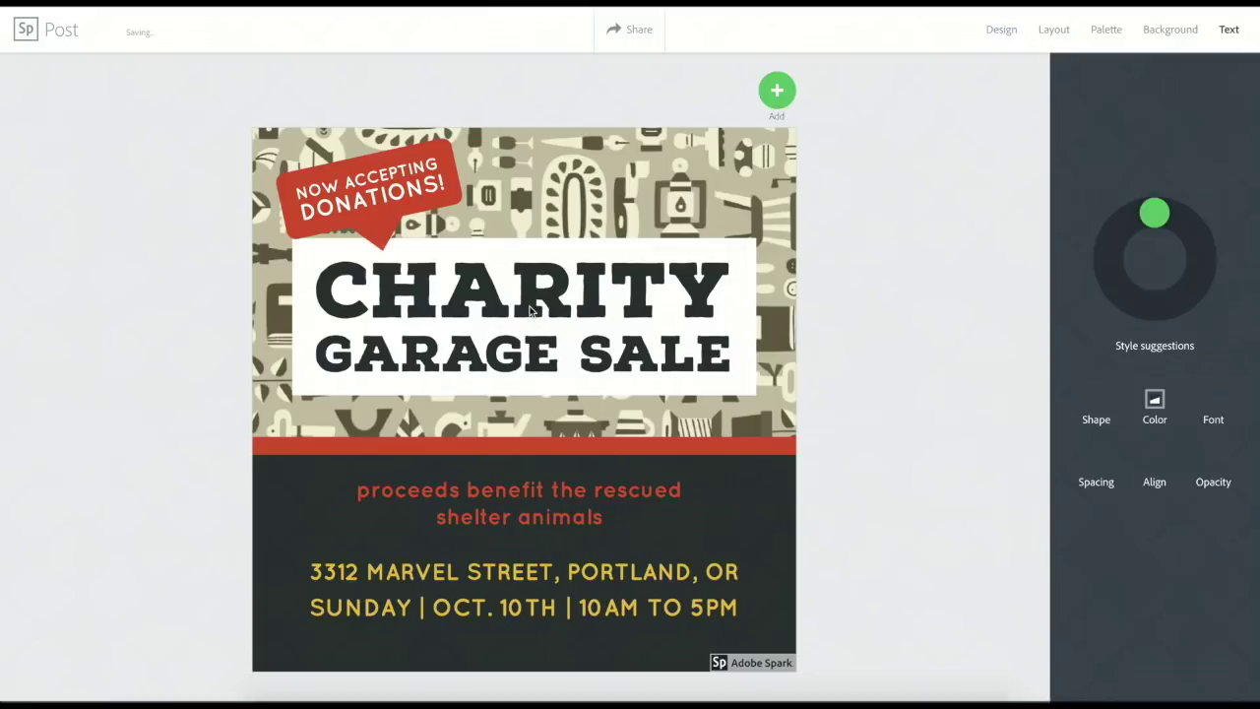
pyautogui.click(459, 91)
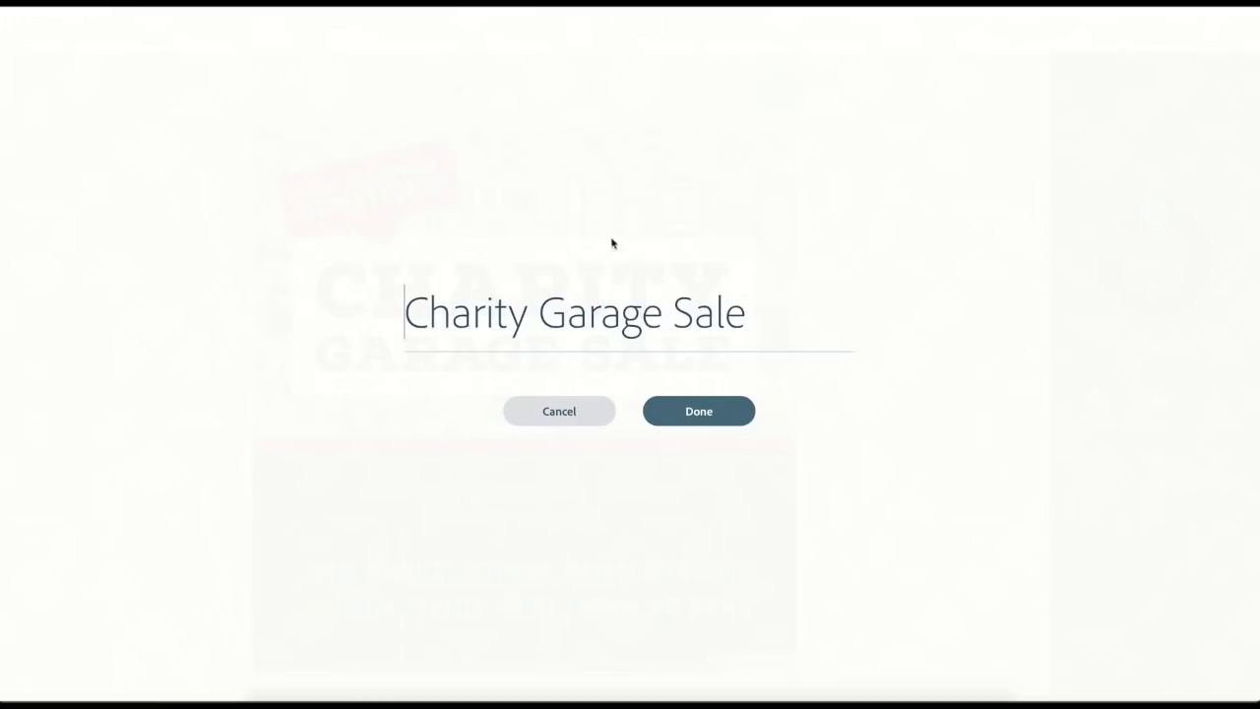
pyautogui.moveTo(765, 308); pyautogui.dragTo(329, 304)
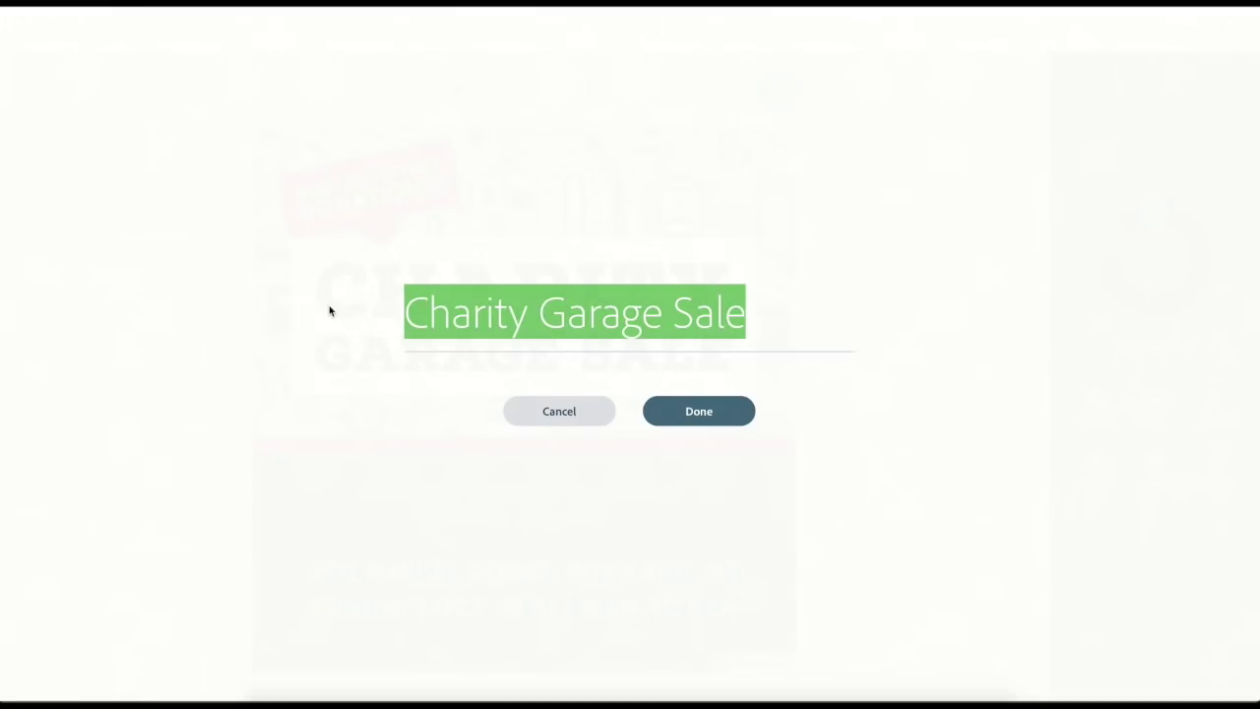
pyautogui.write('Pancake ')
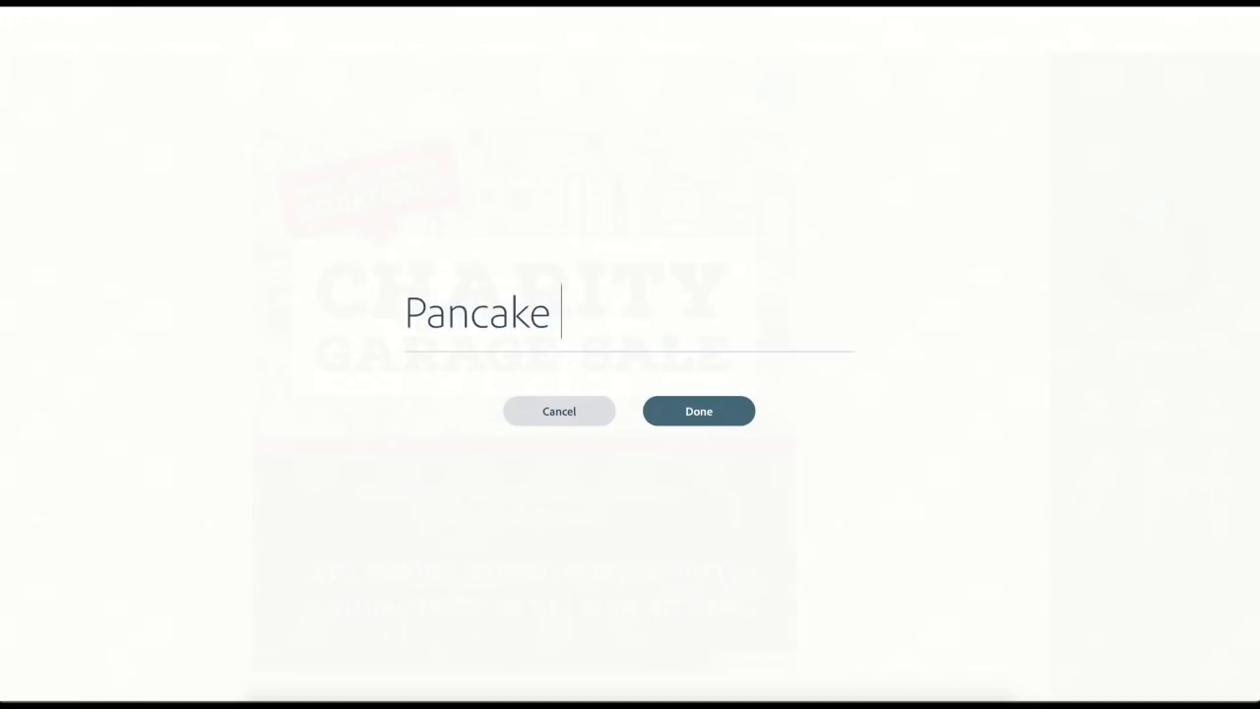
pyautogui.write('Breakfast')
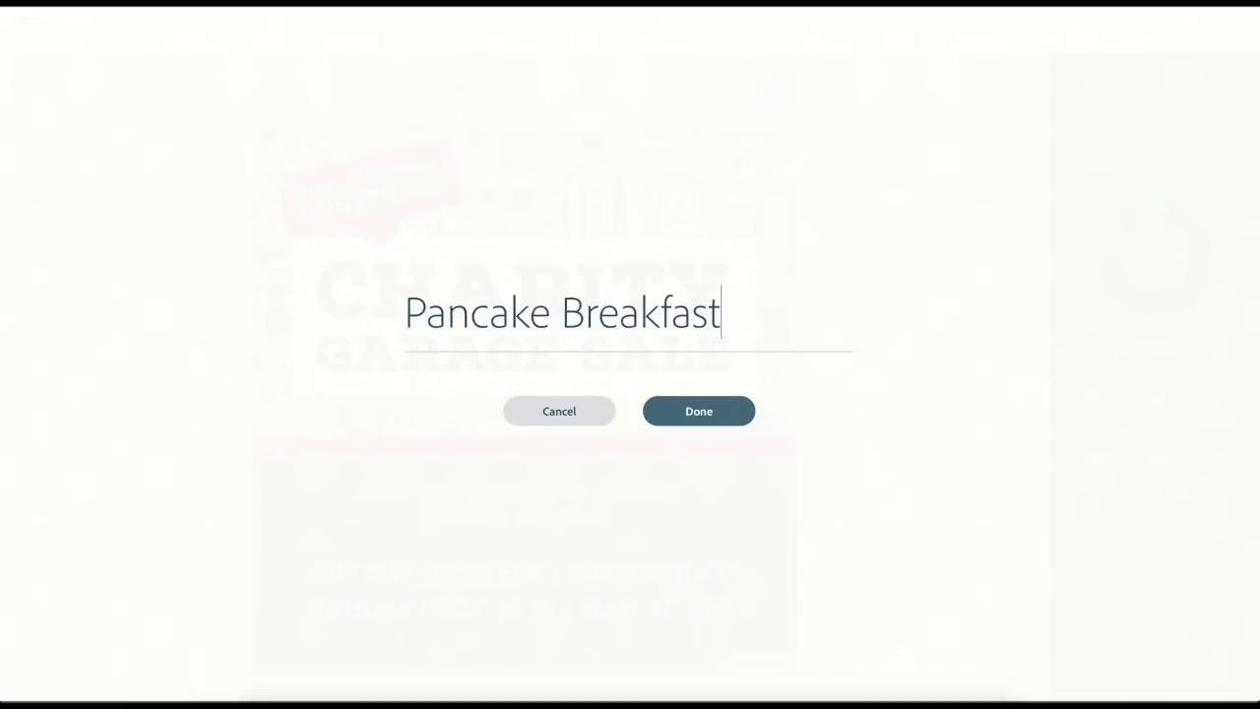
pyautogui.click(674, 423)
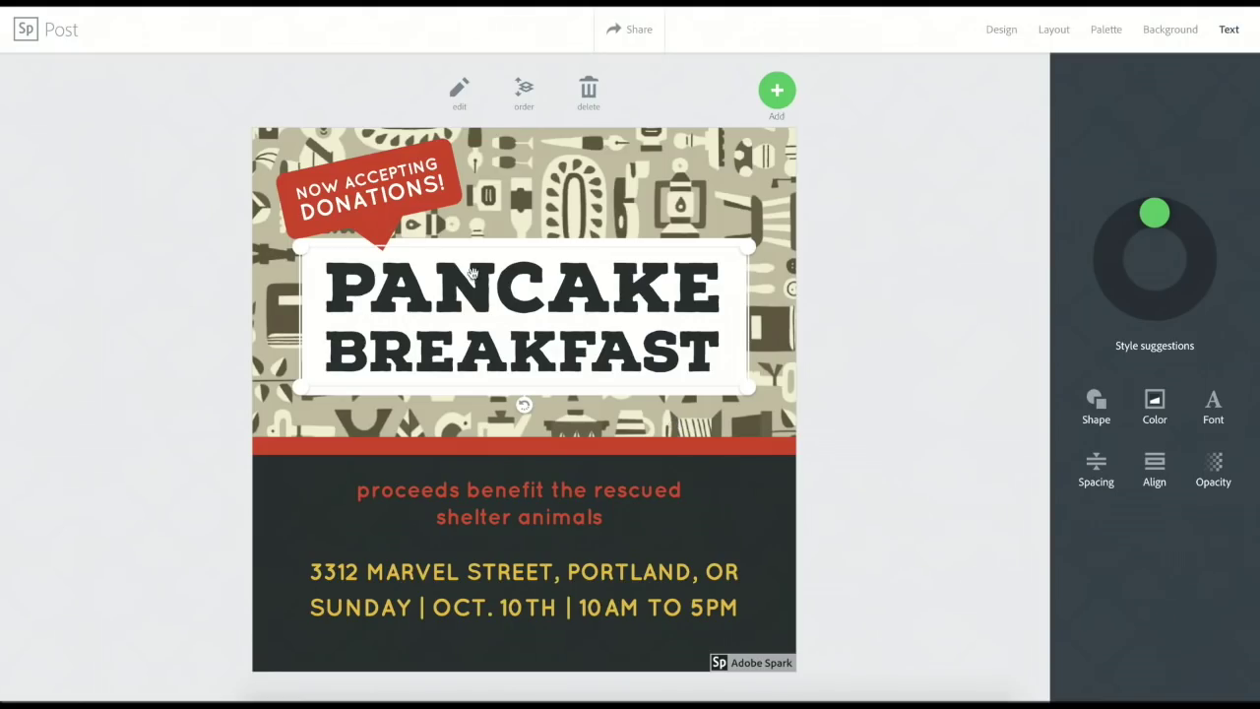
# Replace the text in the red speech bubble with "Support Our Youth!".
pyautogui.click(396, 193)
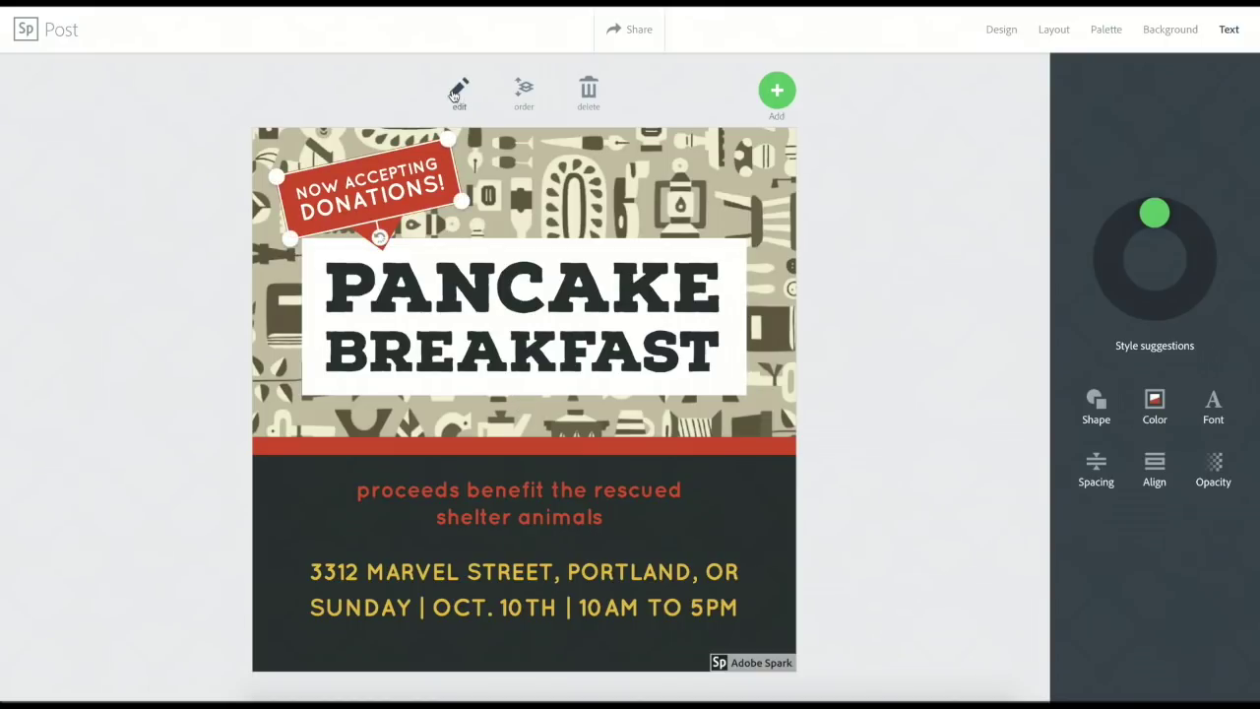
pyautogui.click(459, 91)
pyautogui.moveTo(594, 308); pyautogui.dragTo(374, 253)
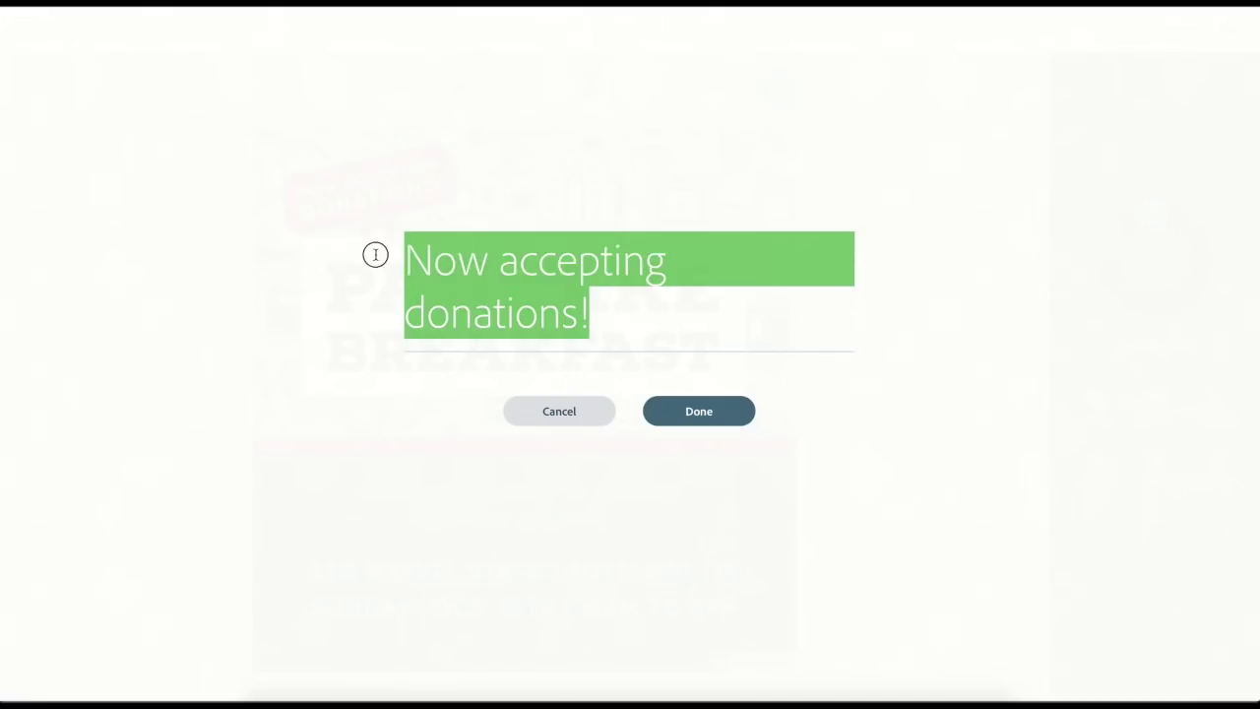
pyautogui.write('Sup')
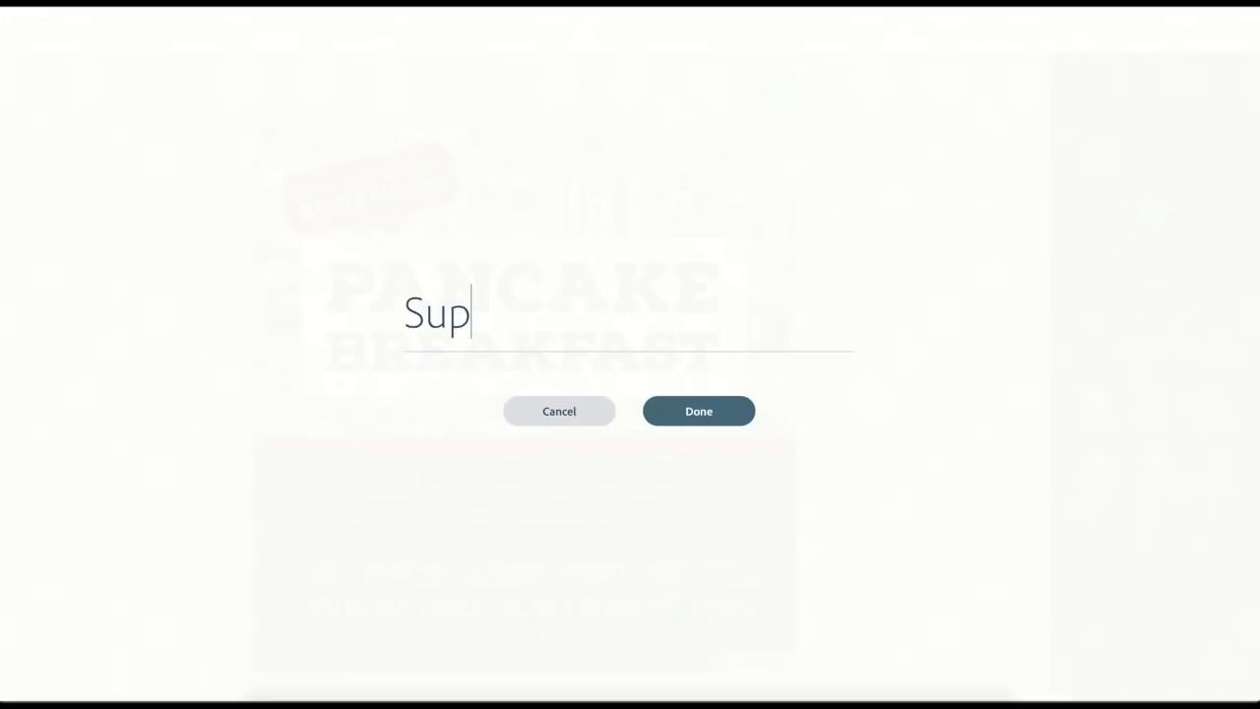
pyautogui.write('port Our Youth')
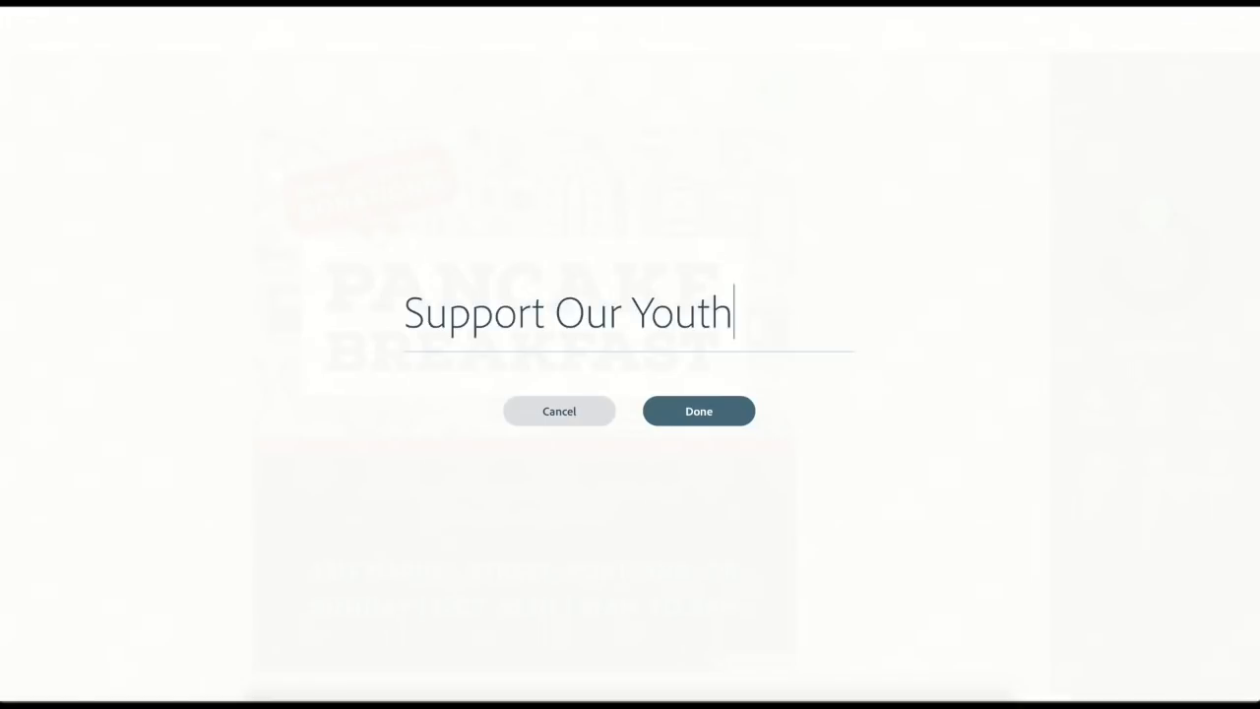
pyautogui.write('!')
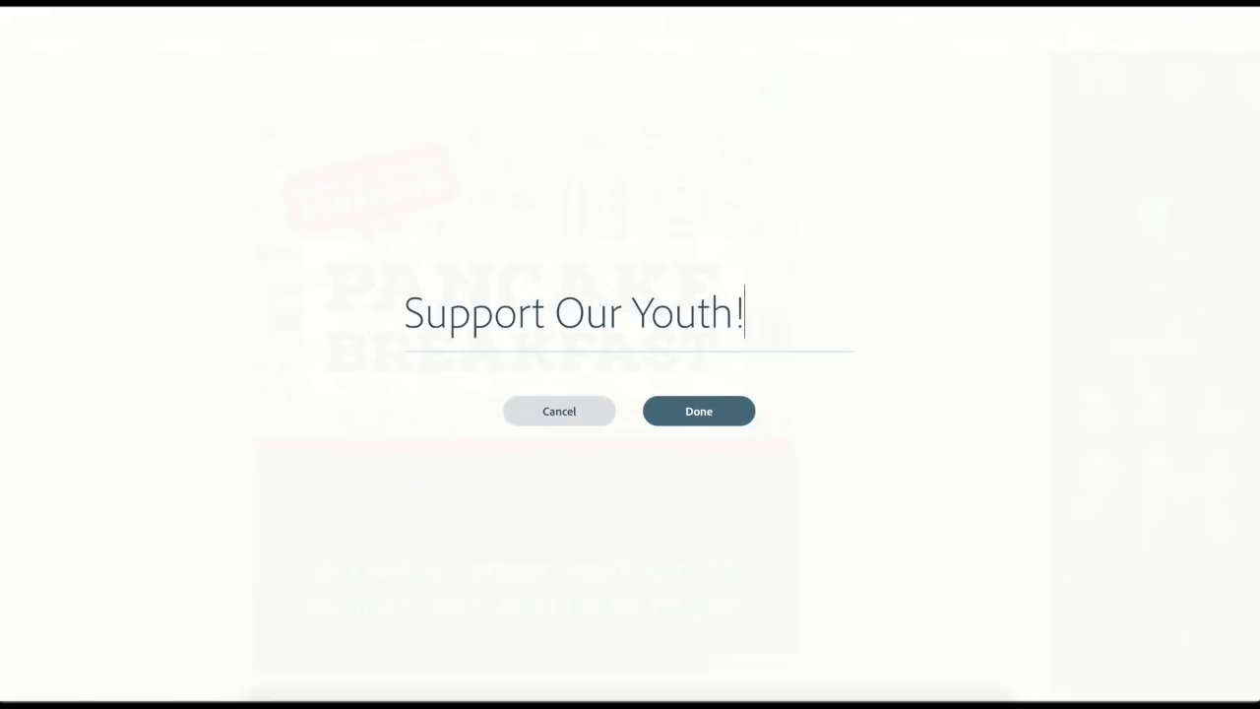
pyautogui.click(669, 415)
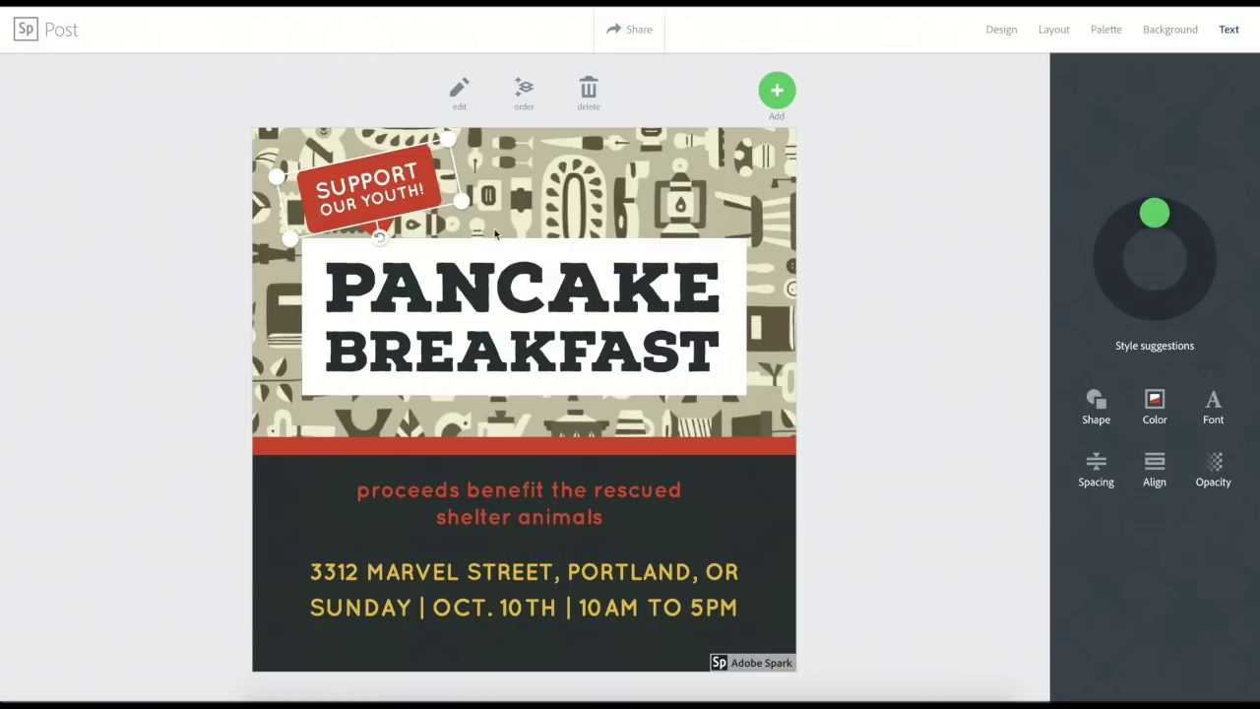
# Change the red line below the headline to read "proceeds benefit the youth summer mission trip".
pyautogui.click(582, 498)
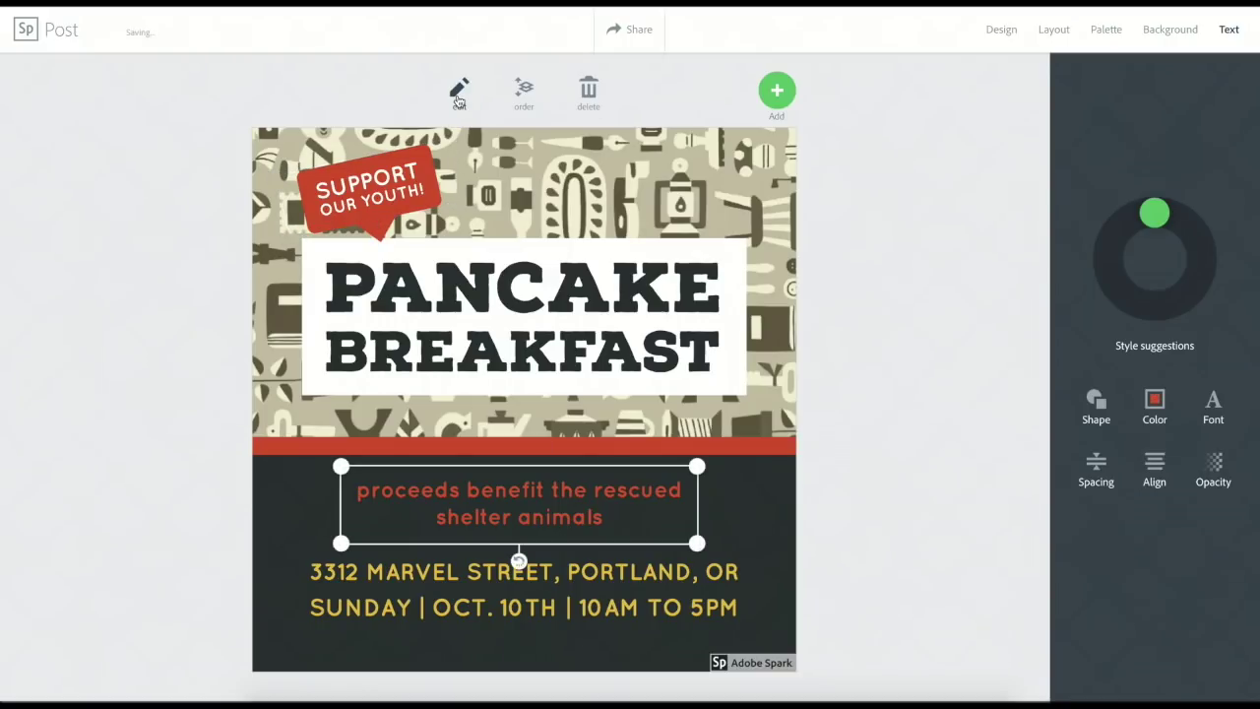
pyautogui.click(459, 94)
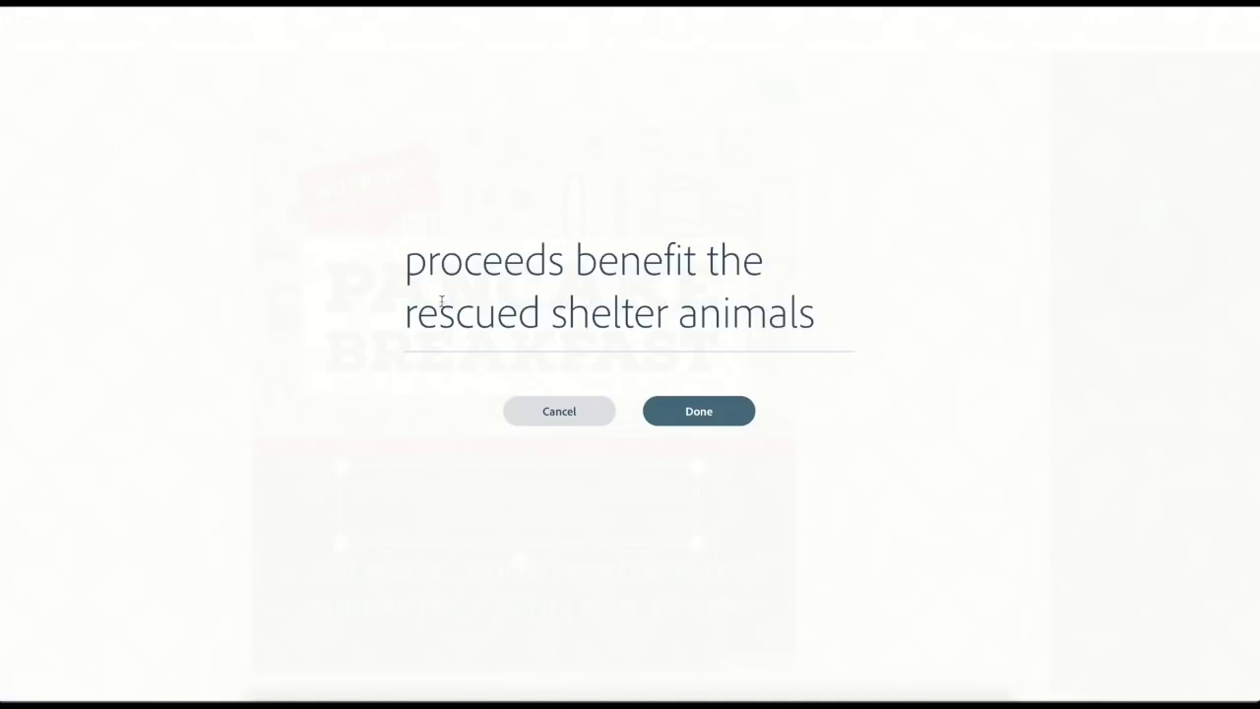
pyautogui.moveTo(407, 311); pyautogui.dragTo(832, 316)
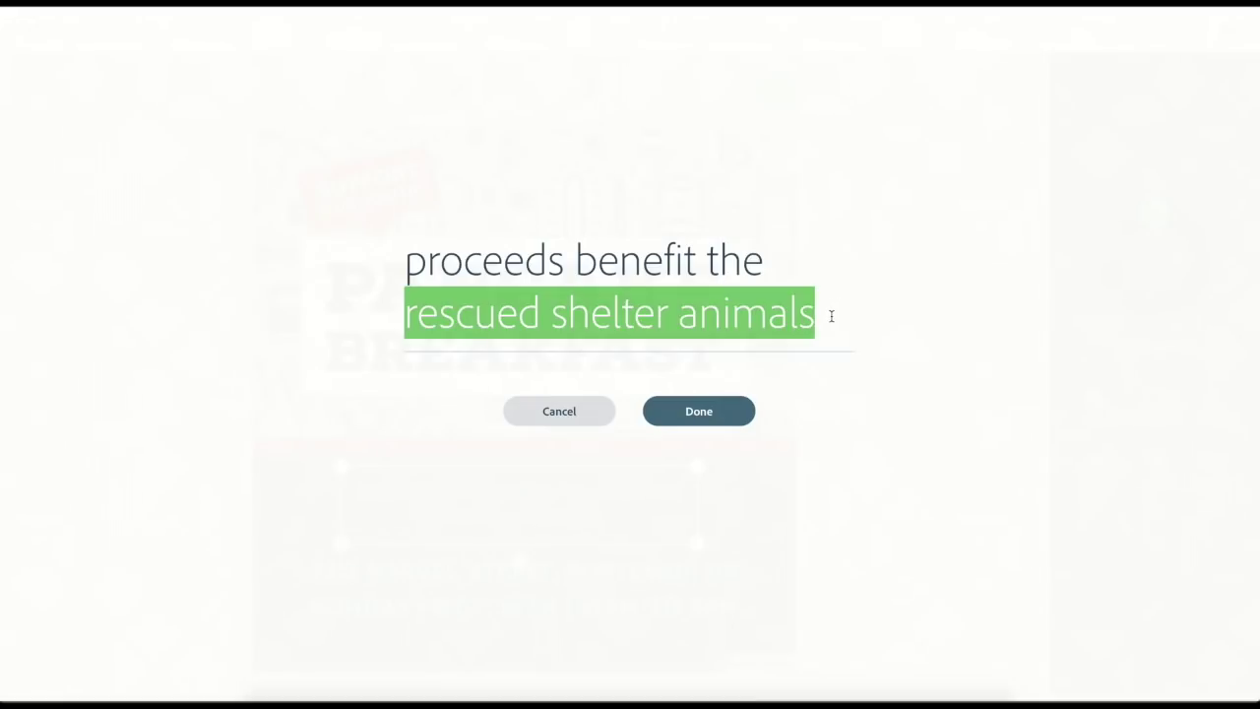
pyautogui.write('yot')
pyautogui.press('BackSpace')
pyautogui.write('uth summer ')
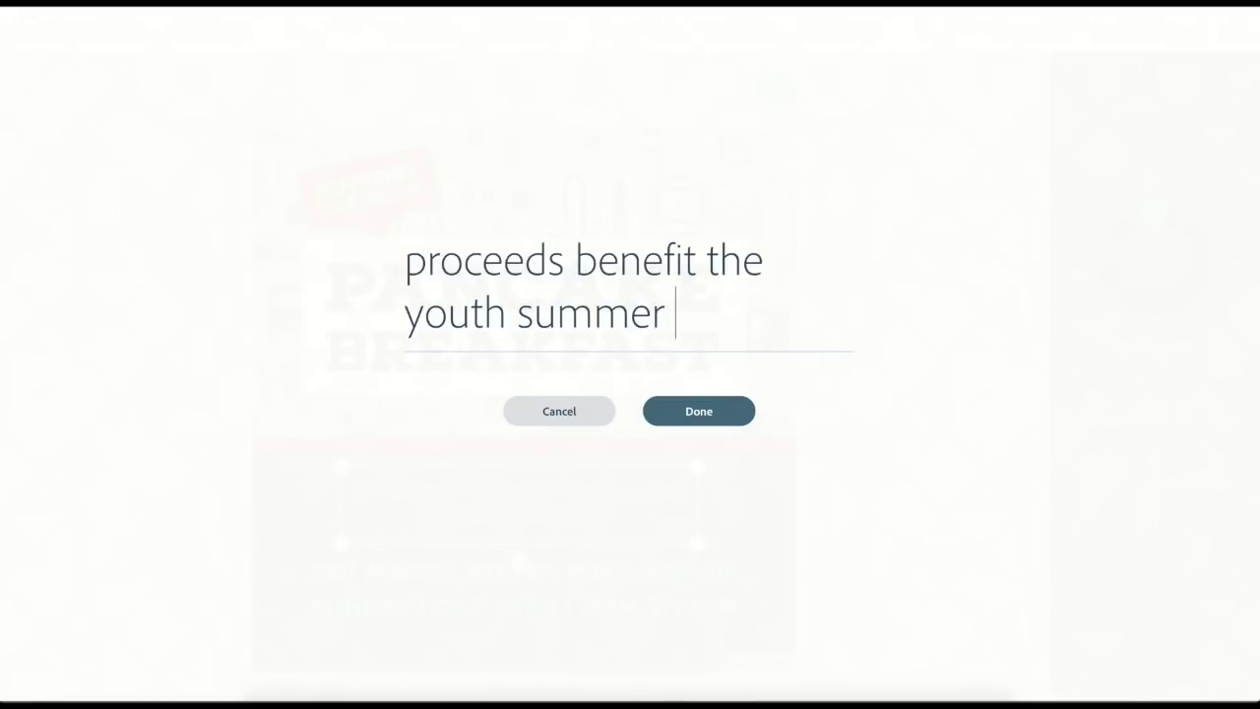
pyautogui.write('mission trip')
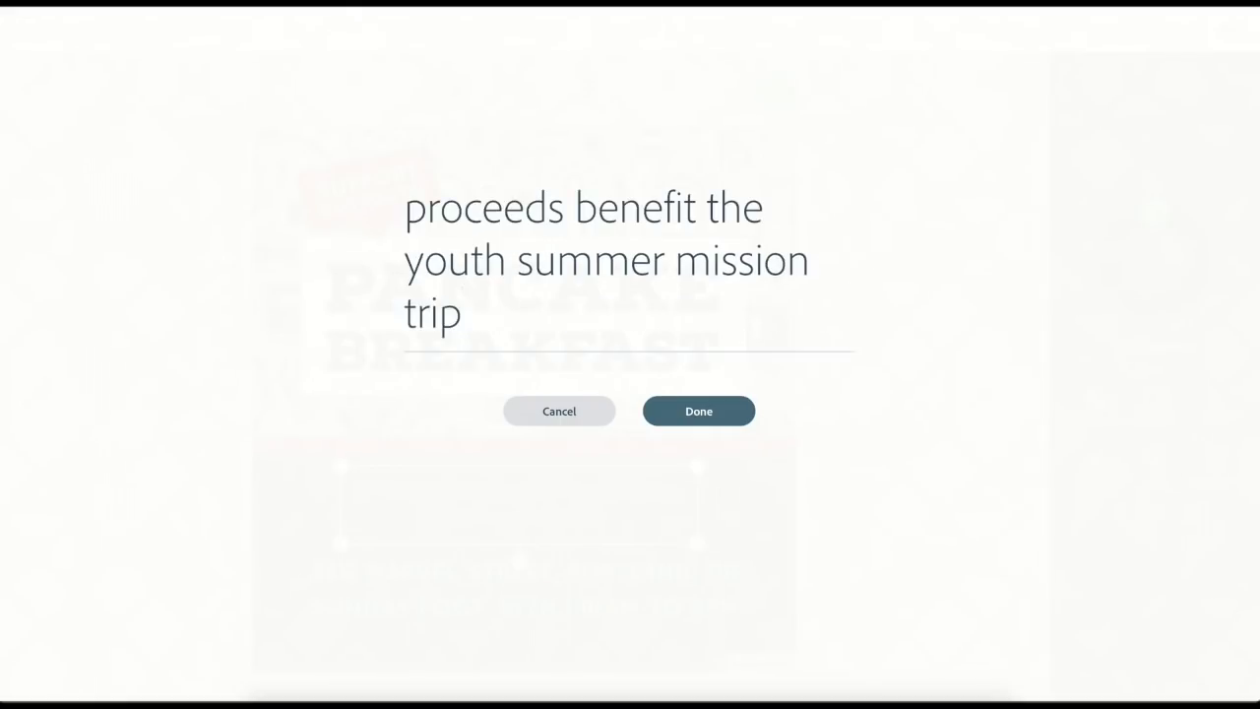
pyautogui.click(723, 411)
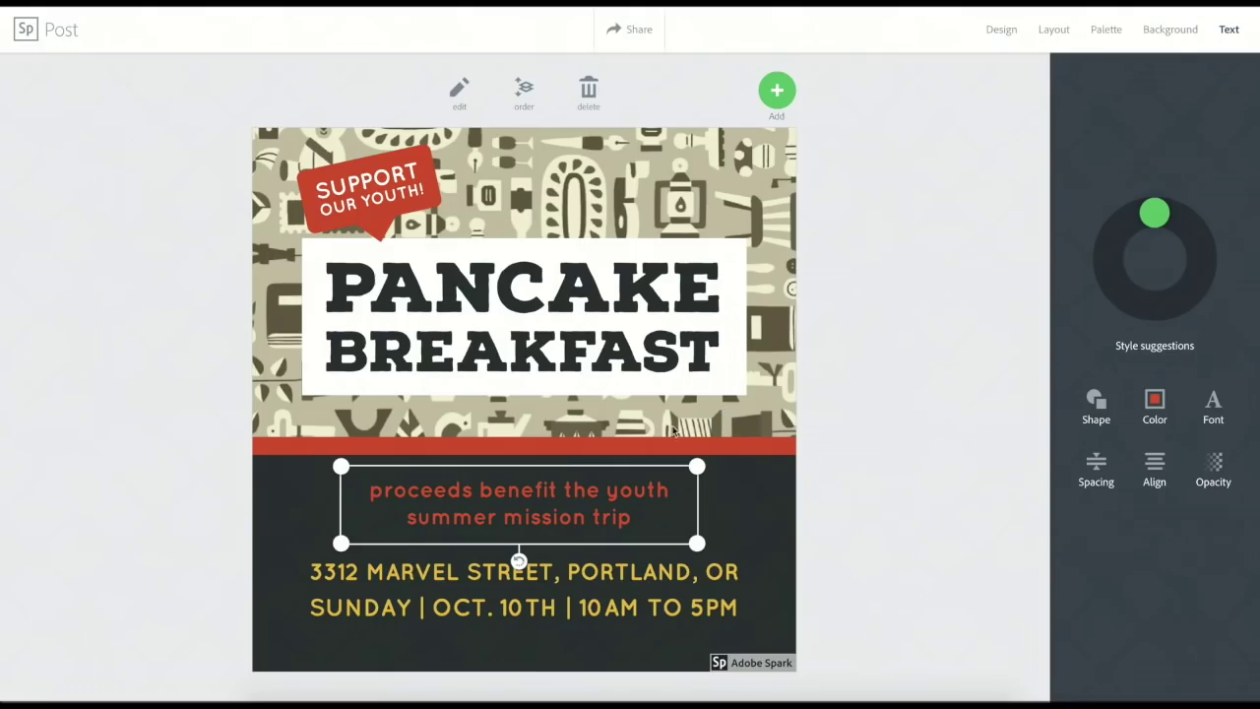
# Change the event time in the yellow address and date text to "9am to Noon".
pyautogui.click(581, 579)
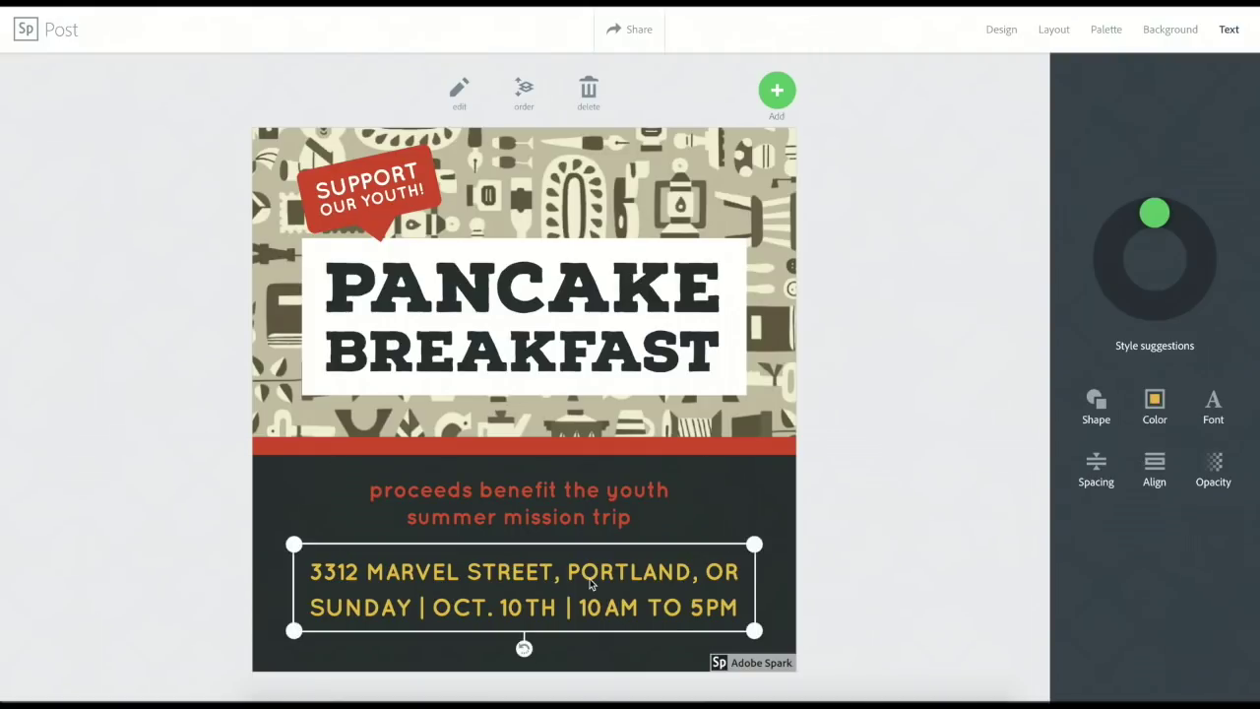
pyautogui.click(463, 92)
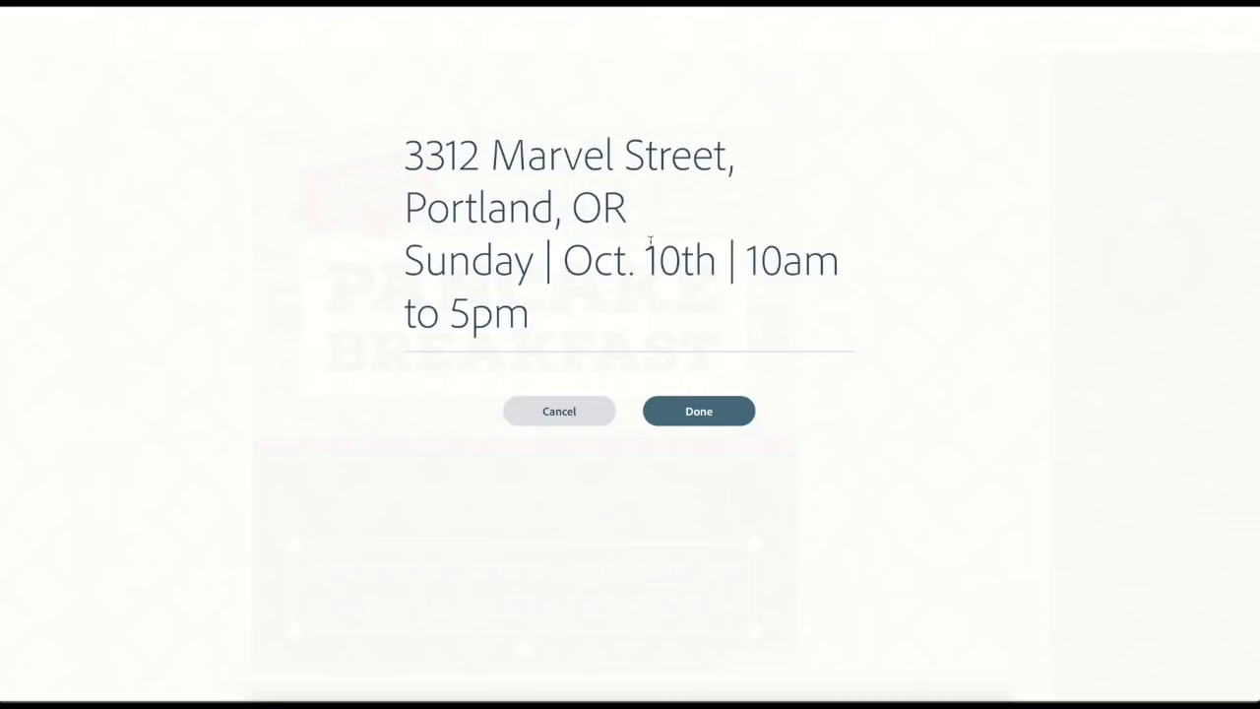
pyautogui.click(778, 261)
pyautogui.press('BackSpace')
pyautogui.press('BackSpace')
pyautogui.write('9')
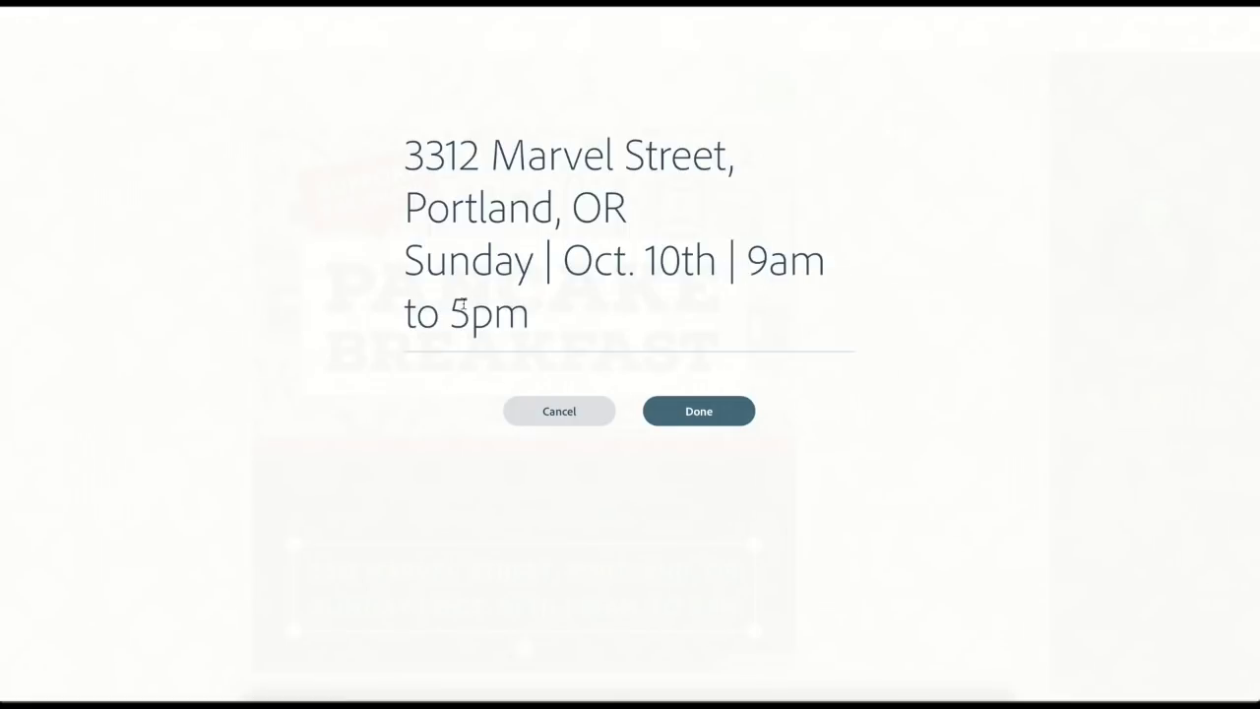
pyautogui.moveTo(451, 311); pyautogui.dragTo(530, 312)
pyautogui.write('Noon')
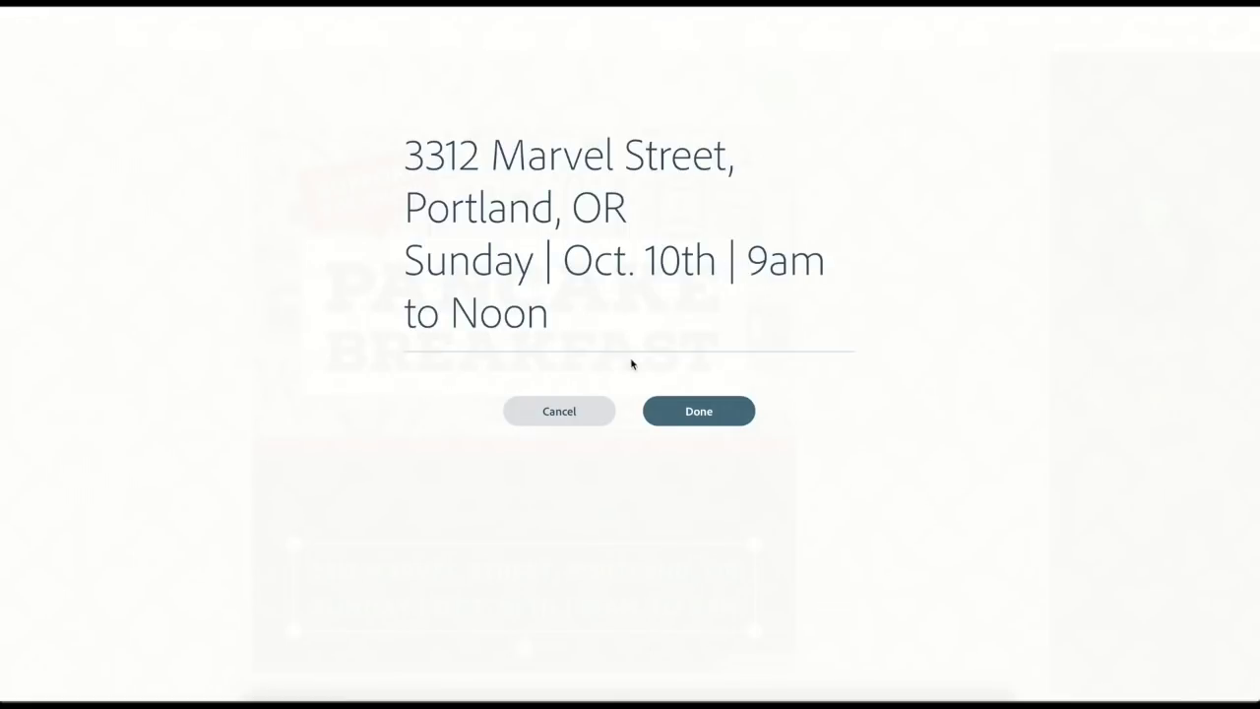
pyautogui.click(695, 411)
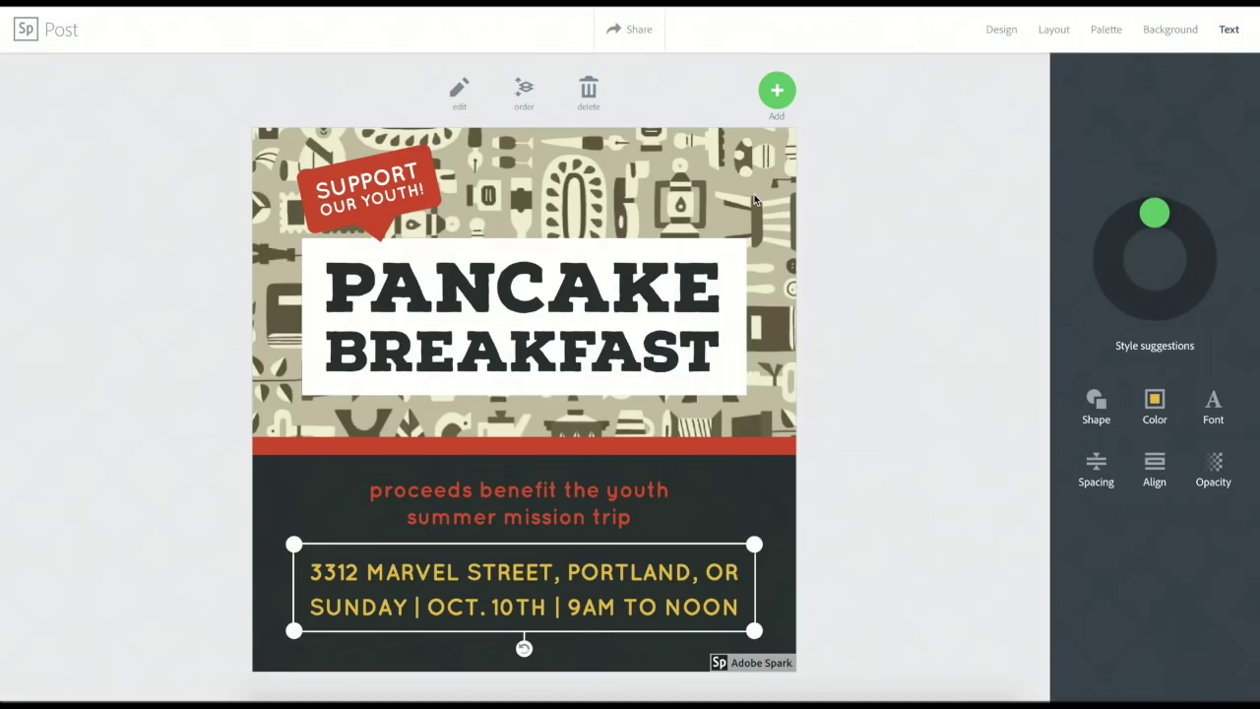
# Replace the patterned background with a photo found by searching "pancakes", using the chocolate-chip pancake stack on a blue table.
pyautogui.click(649, 189)
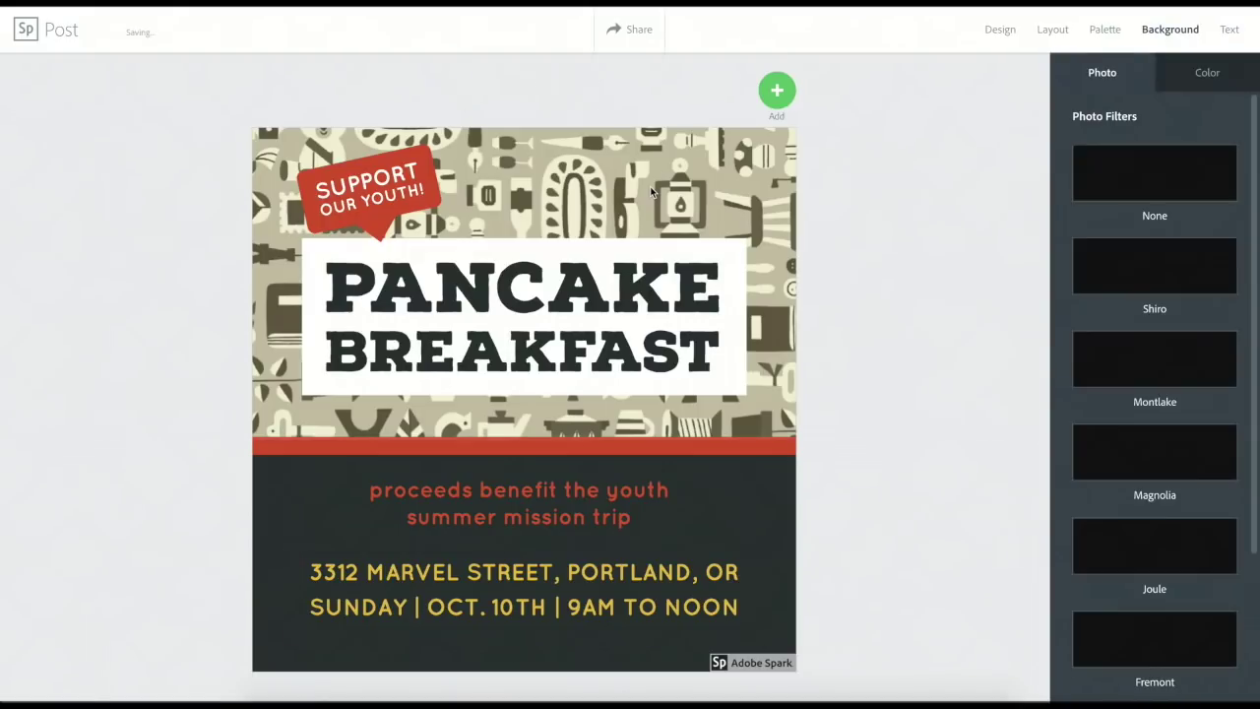
pyautogui.click(463, 92)
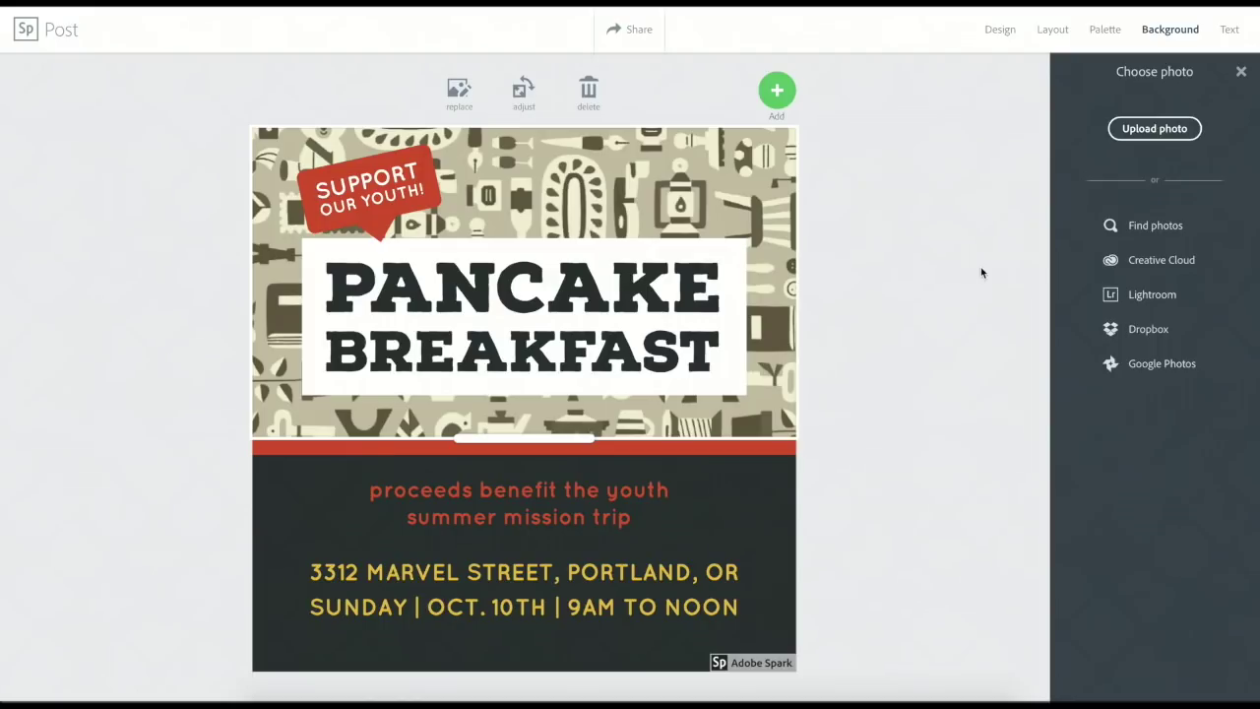
pyautogui.click(1183, 232)
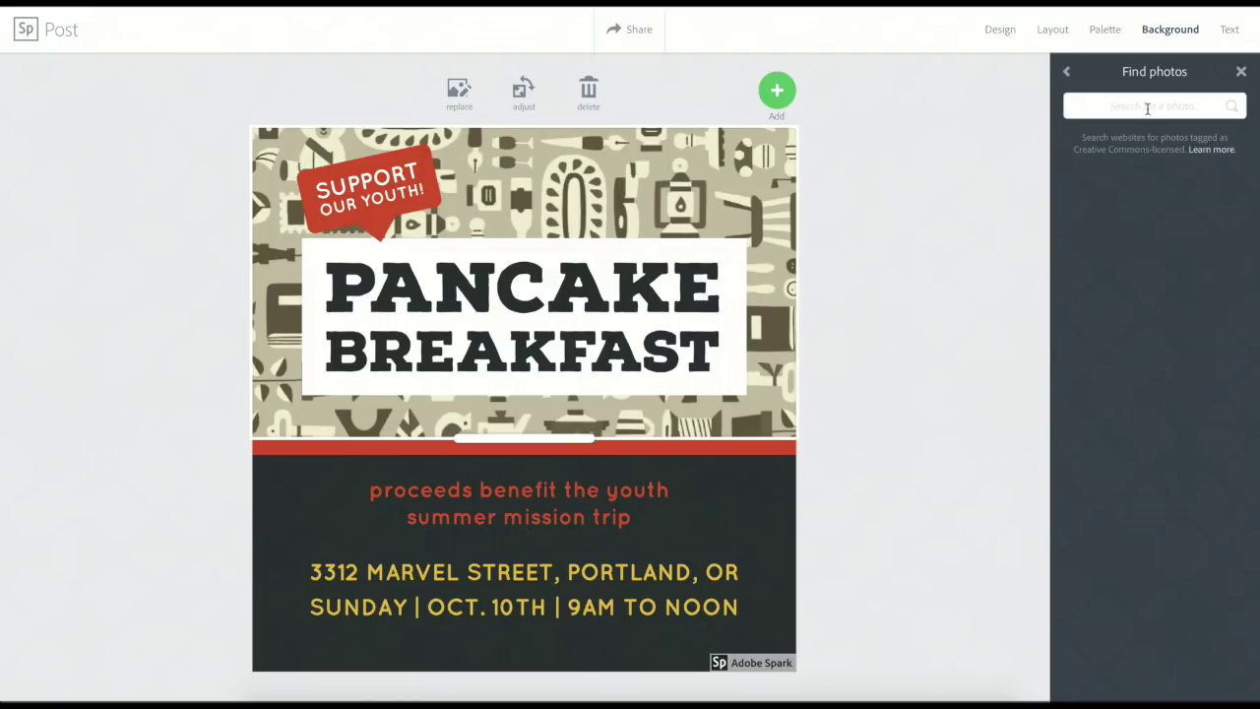
pyautogui.write('pancakes')
pyautogui.press('Return')
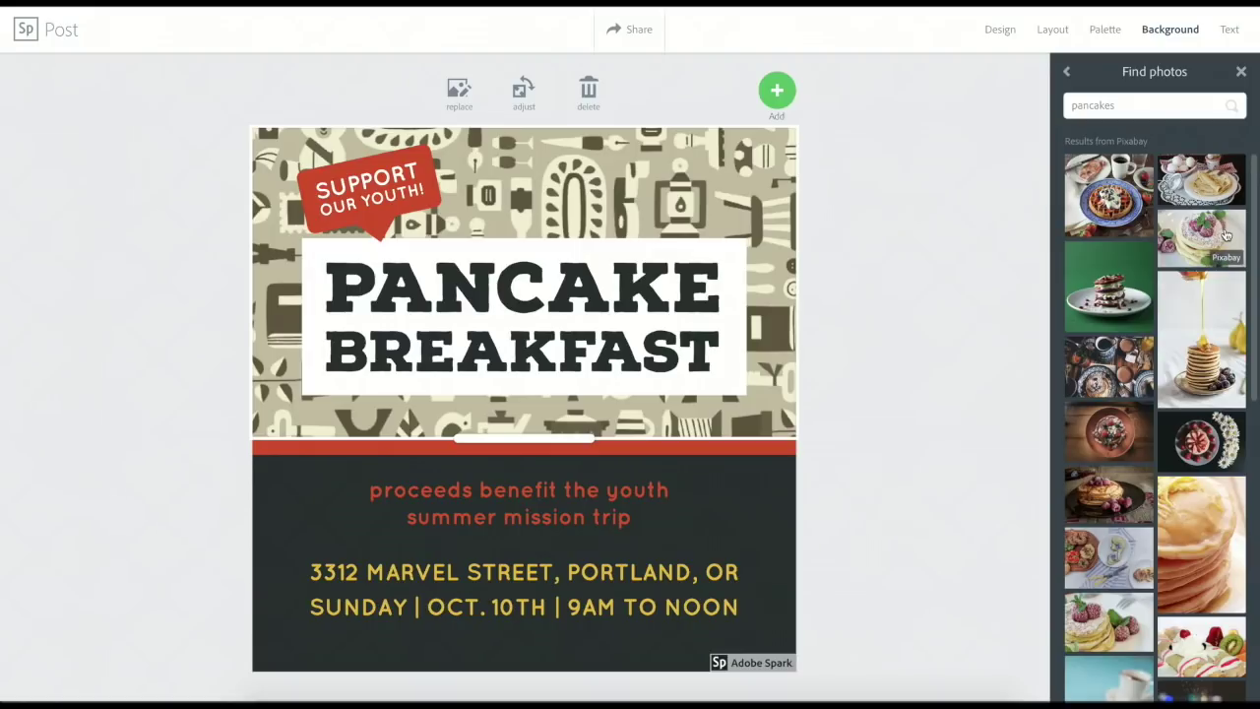
pyautogui.scroll(-3, 1227, 236)
pyautogui.scroll(-5, 1227, 235)
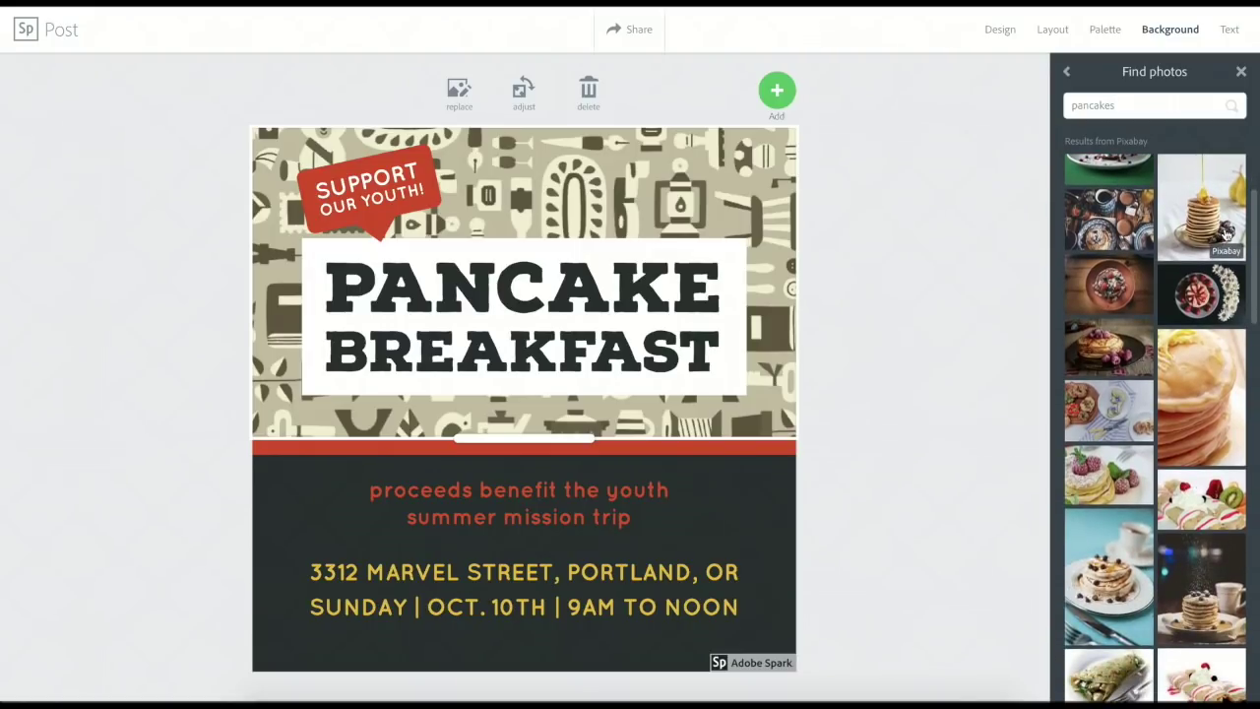
pyautogui.scroll(-8, 1197, 290)
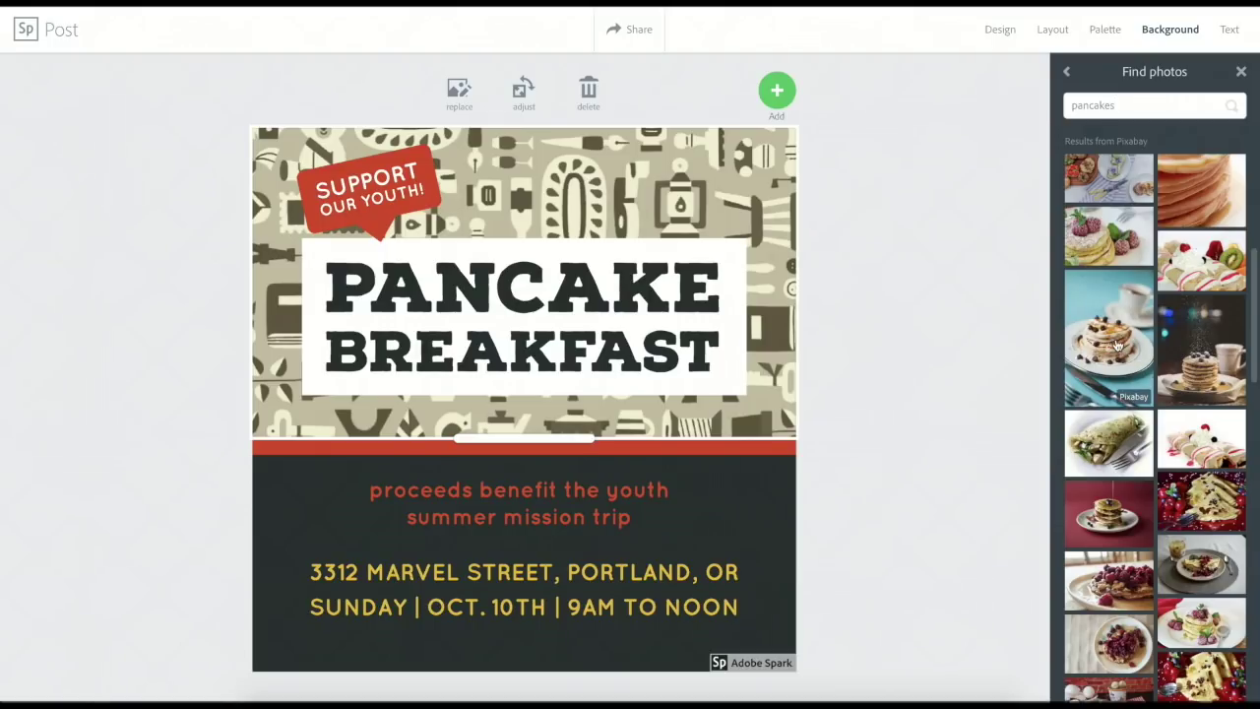
pyautogui.click(1118, 344)
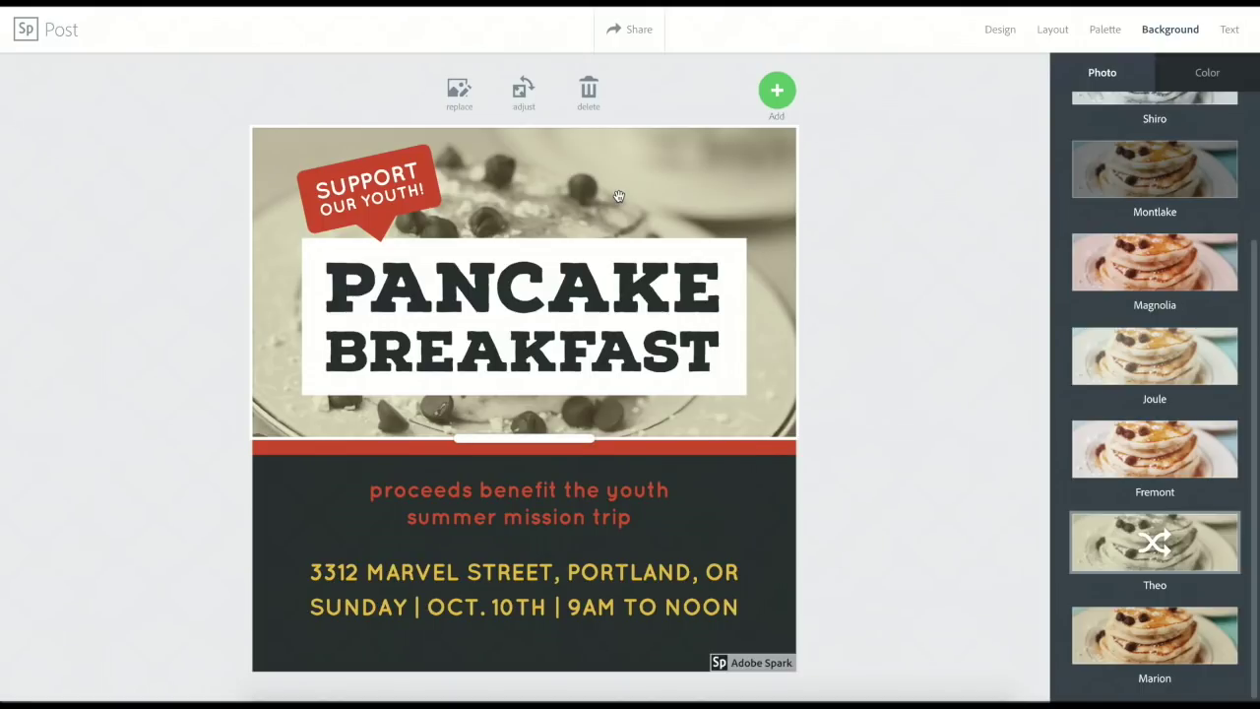
# Try the Montlake, Magnolia and Joule photo filters on the pancake background.
pyautogui.scroll(1, 1089, 291)
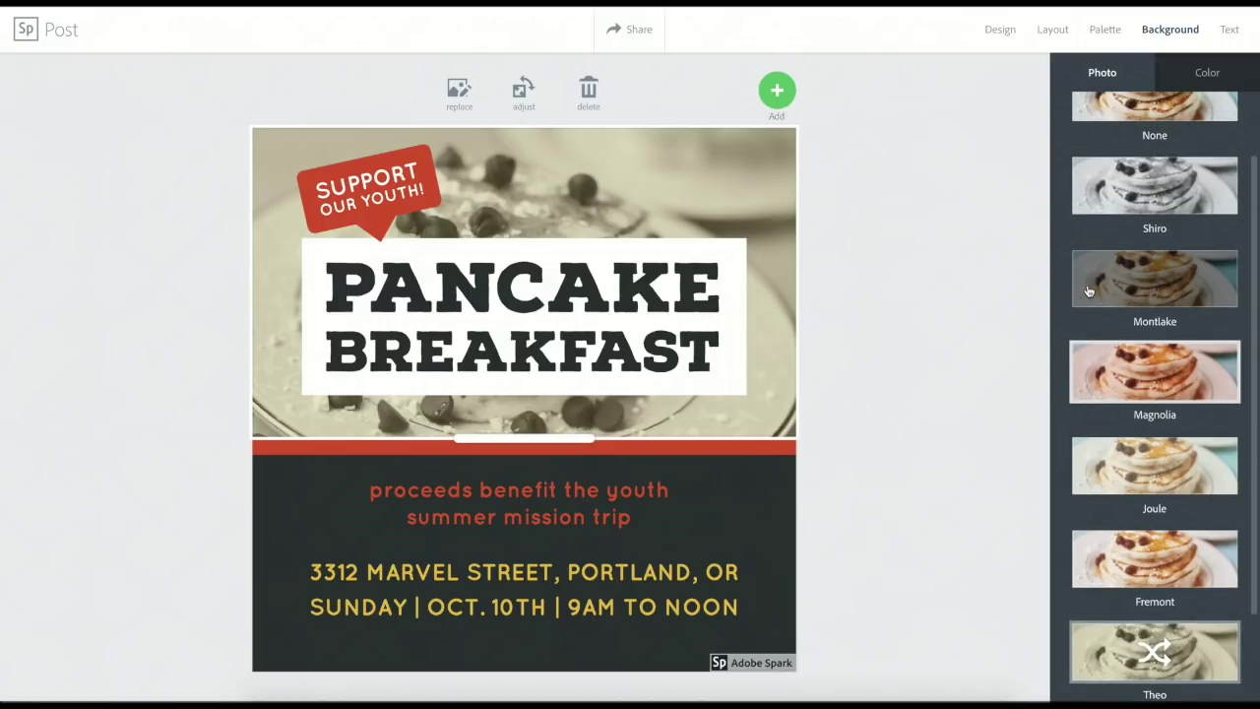
pyautogui.scroll(1, 1089, 290)
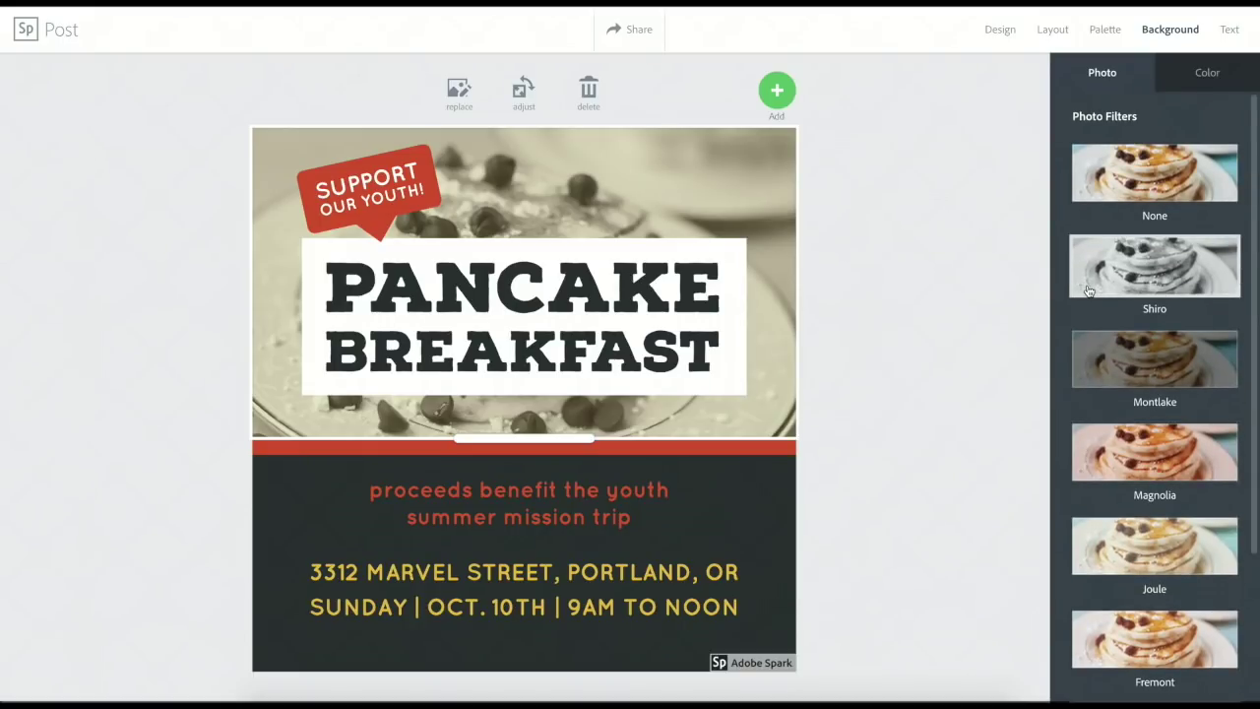
pyautogui.click(1140, 354)
pyautogui.click(1162, 443)
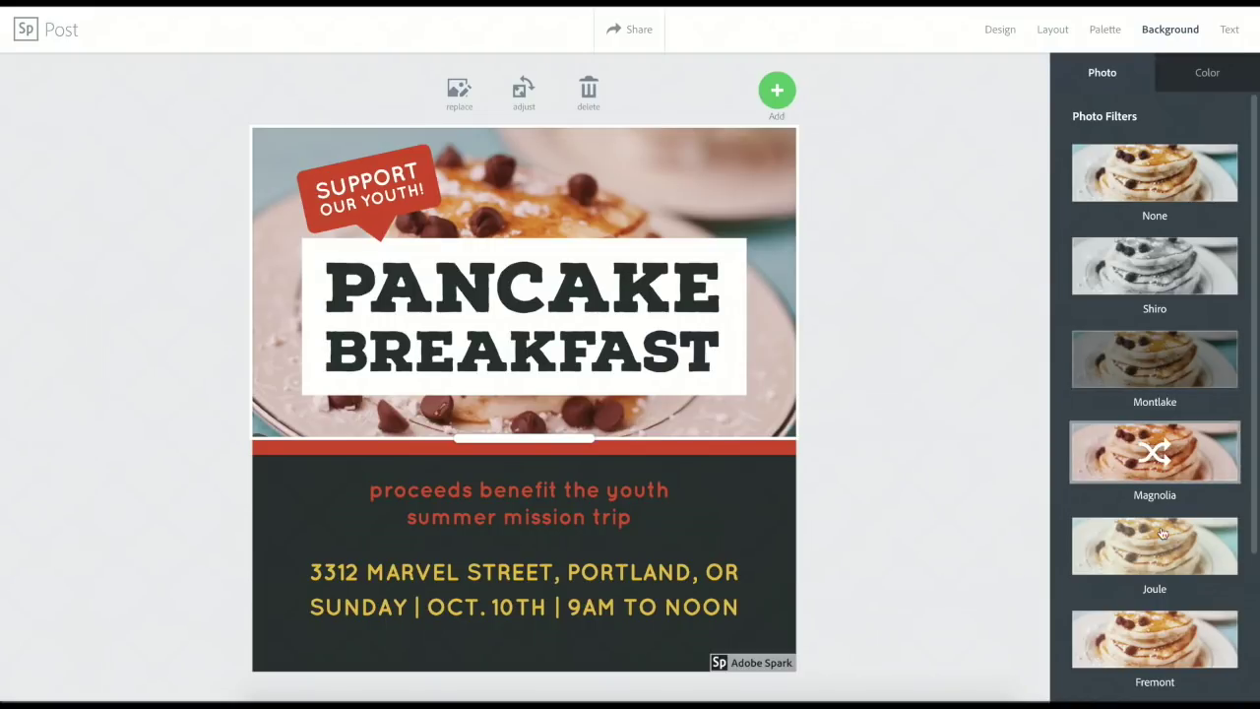
pyautogui.click(1162, 544)
# Apply the Fremont filter to the pancake photo and cycle its variations to the paler, teal-tinted version.
pyautogui.scroll(-2, 1162, 546)
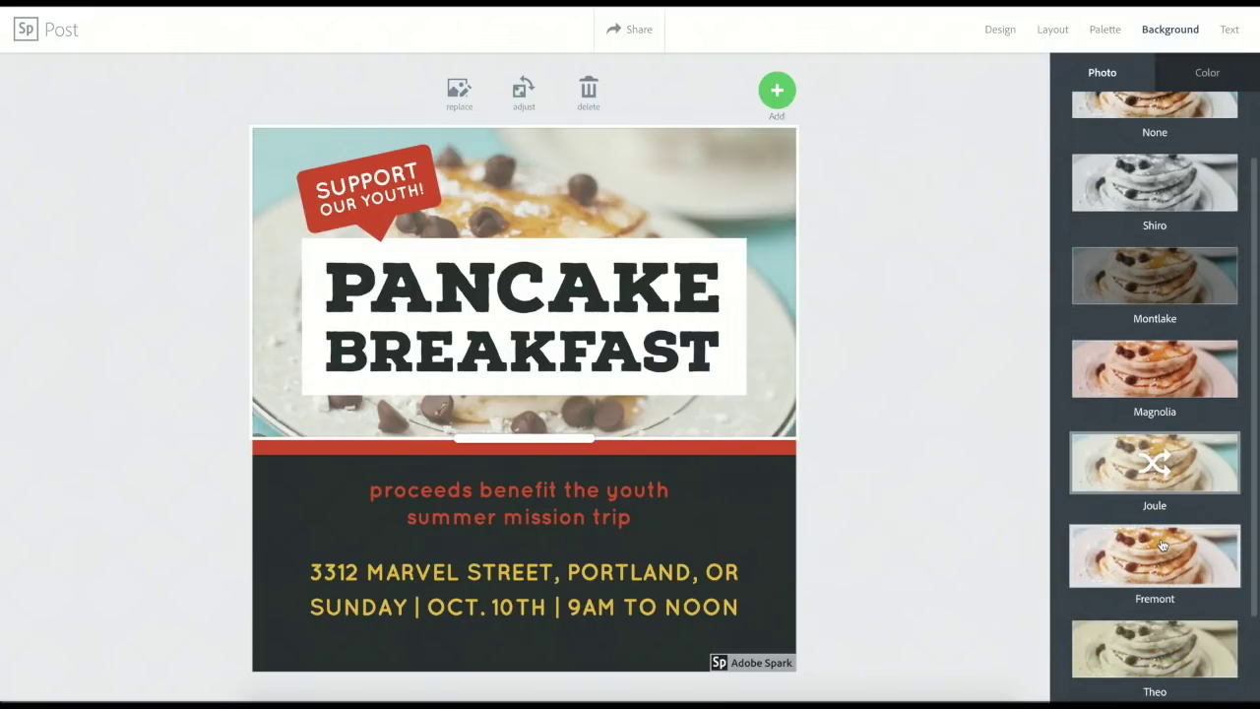
pyautogui.click(1162, 554)
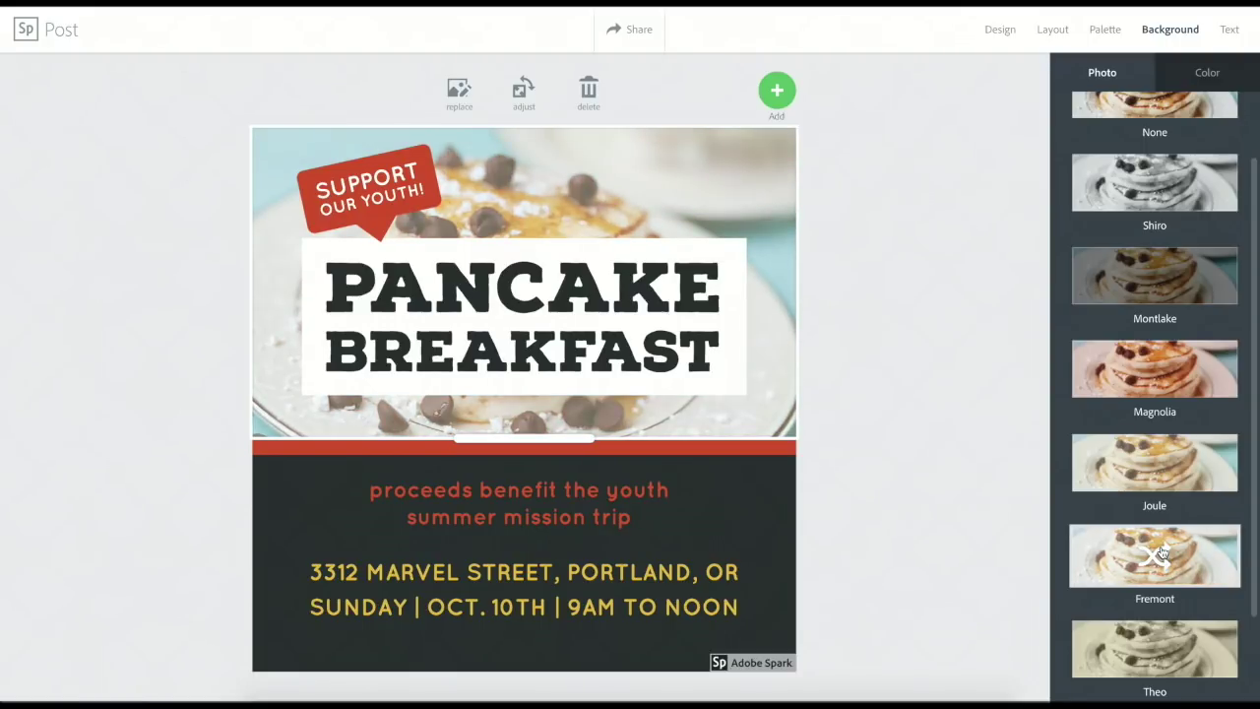
pyautogui.click(1162, 554)
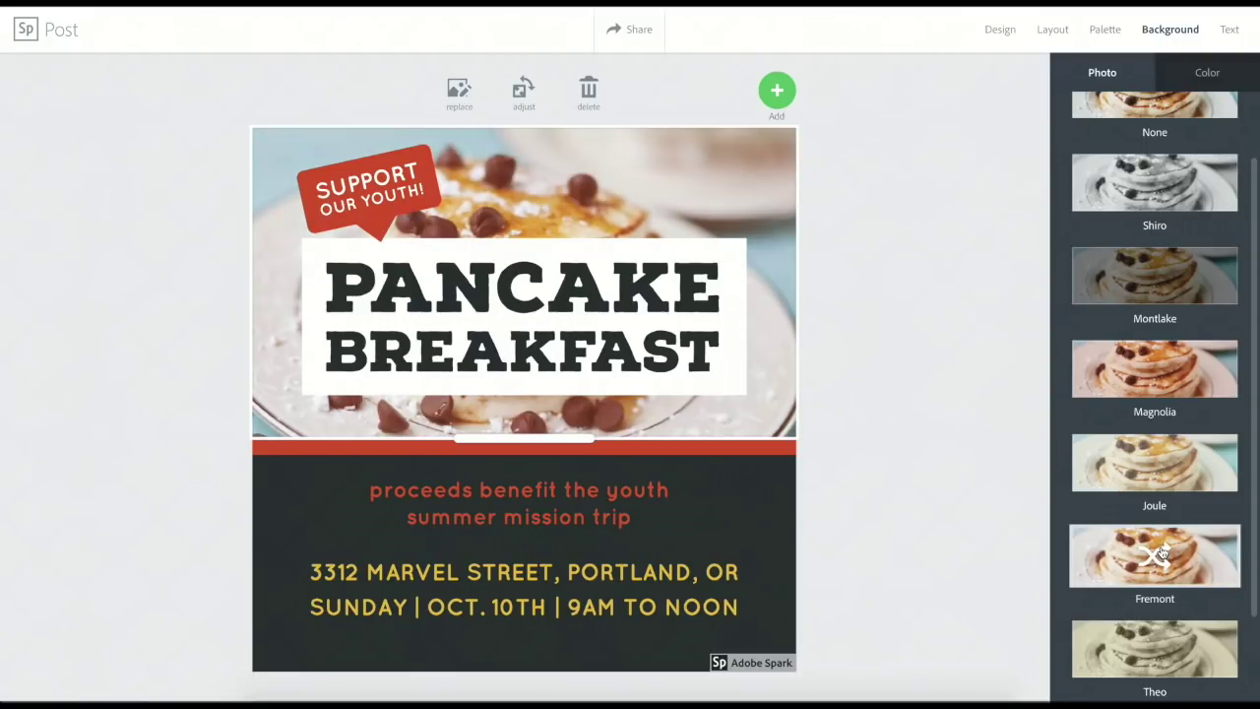
pyautogui.click(1162, 553)
pyautogui.click(1162, 554)
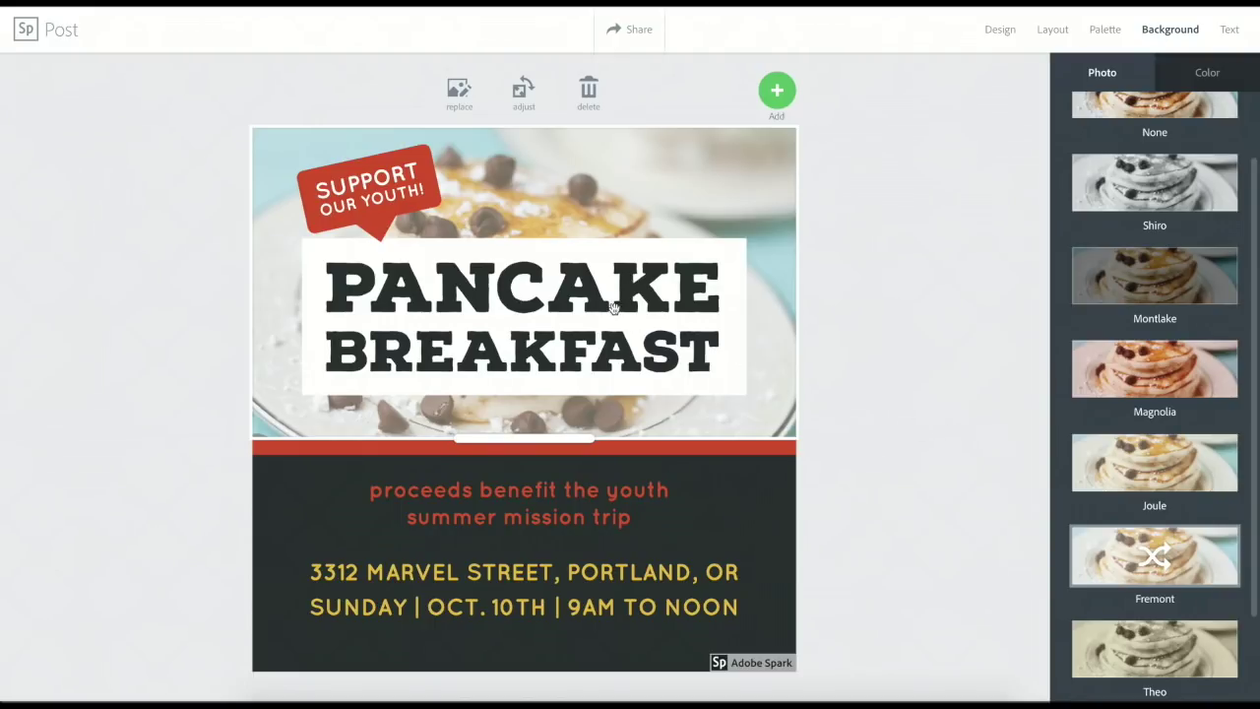
# Try a dotted-edge circle and a hexagon as the shape behind the "Pancake Breakfast" headline.
pyautogui.click(535, 259)
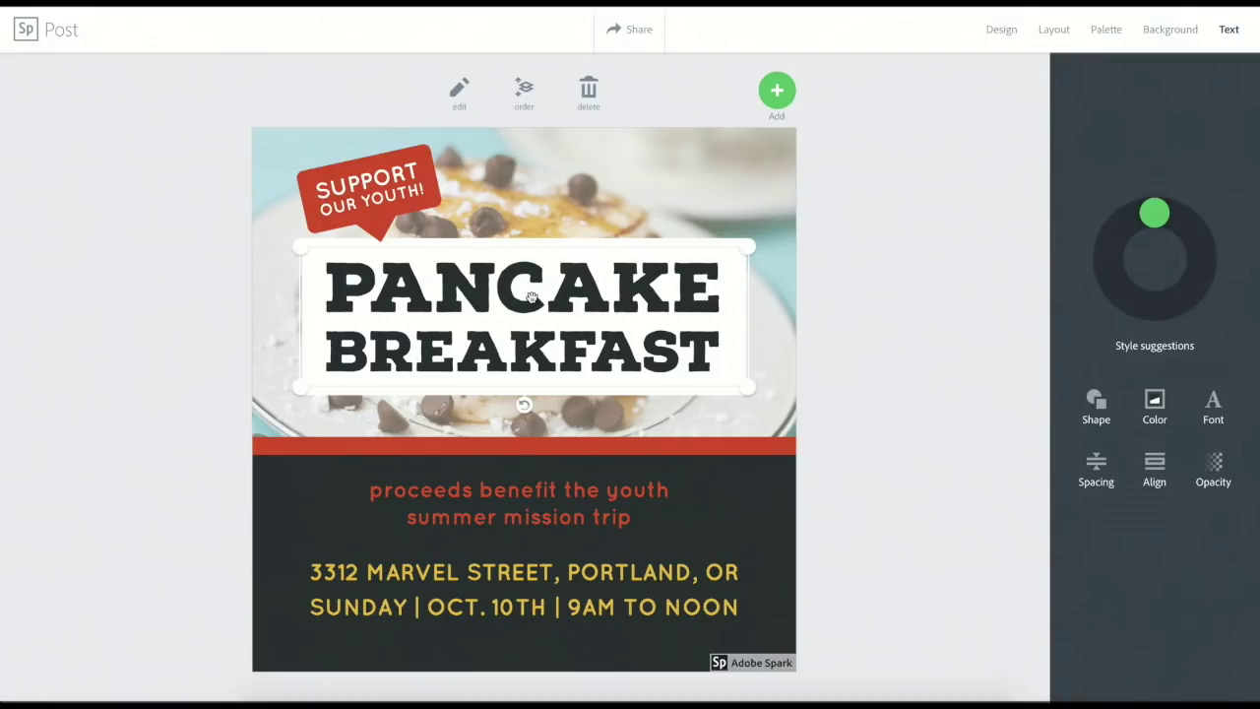
pyautogui.click(1093, 405)
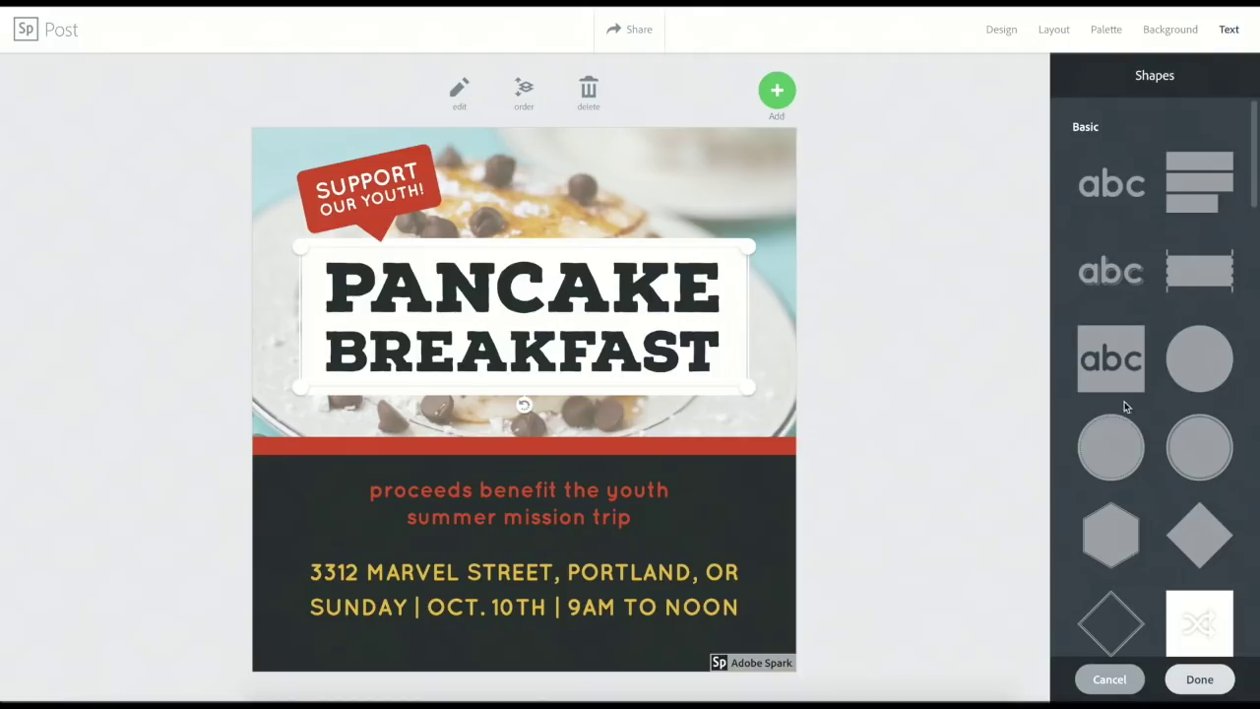
pyautogui.click(1122, 444)
pyautogui.scroll(-2, 1125, 445)
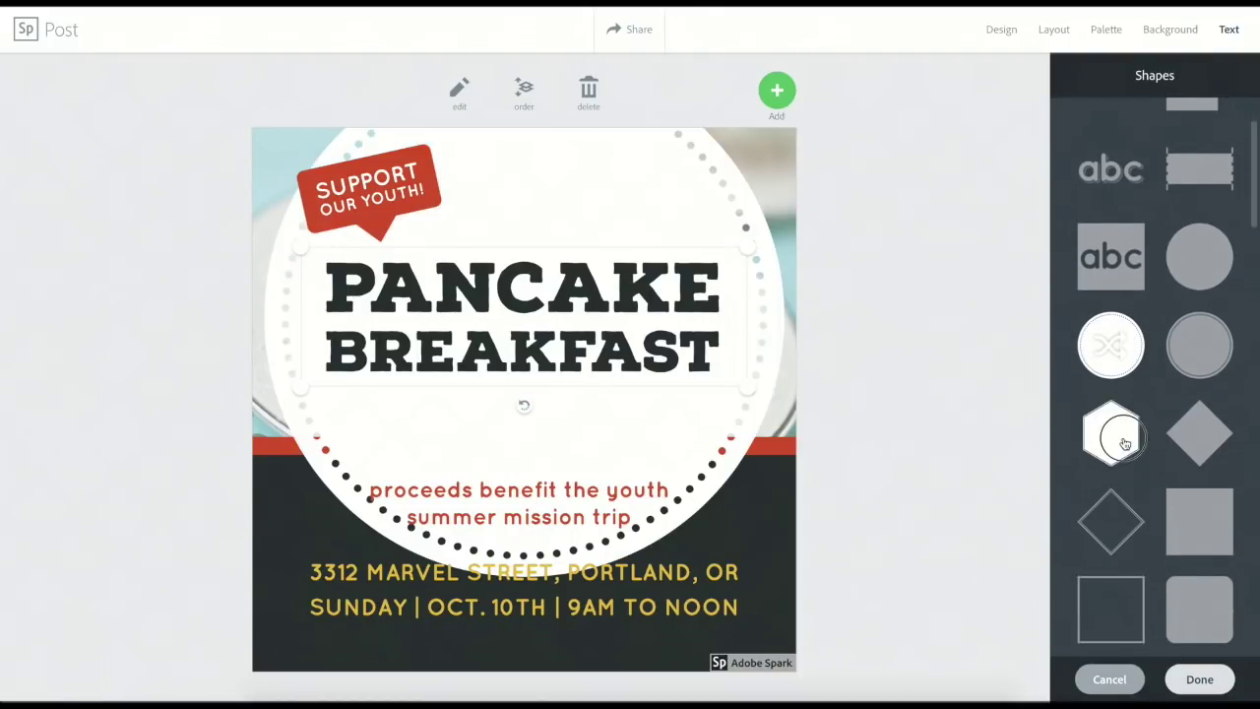
pyautogui.click(1124, 445)
pyautogui.scroll(-2, 1125, 446)
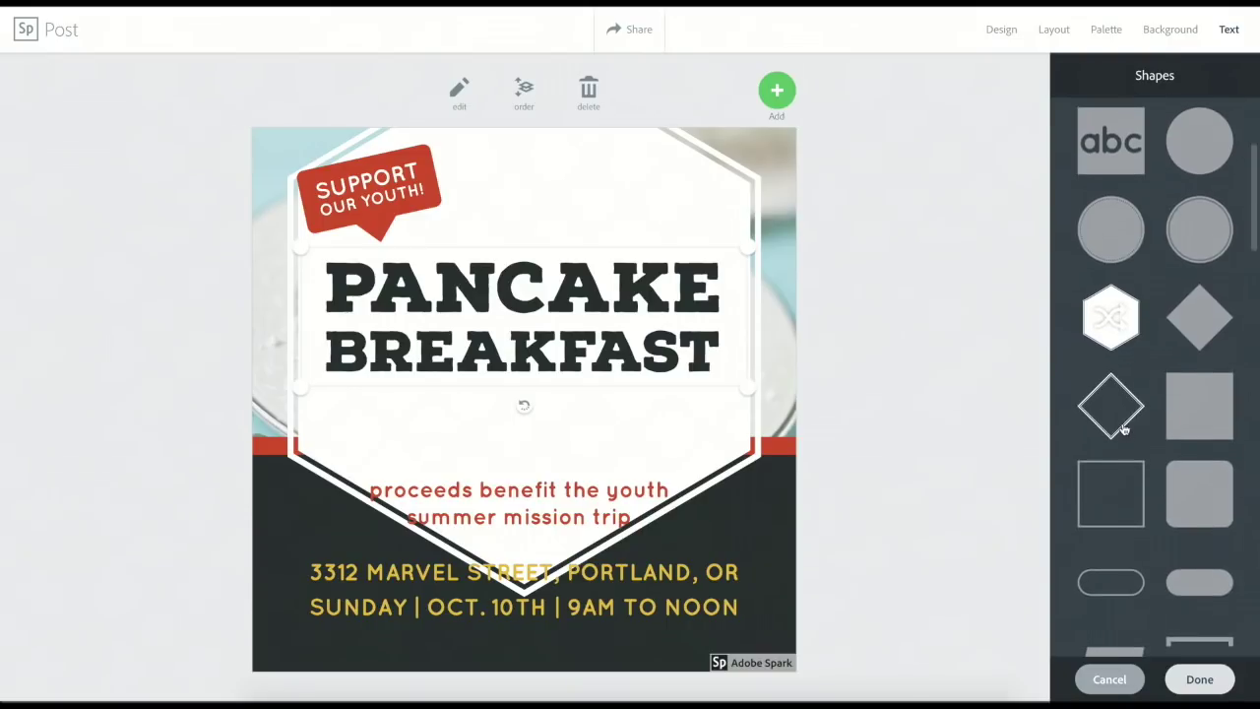
pyautogui.scroll(-1, 1125, 431)
pyautogui.scroll(-2, 1124, 431)
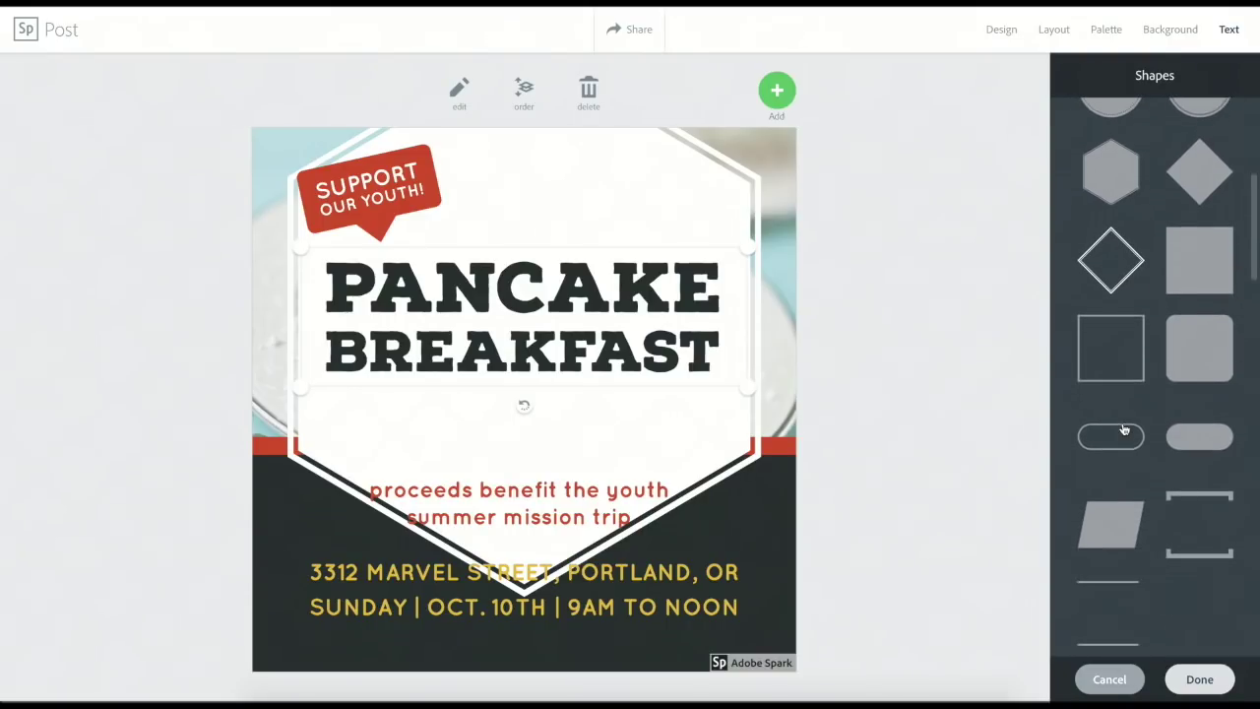
# Try the filled pill, quotation marks, laurel branches and sunburst as the headline's shape.
pyautogui.click(1197, 438)
pyautogui.scroll(-10, 1197, 437)
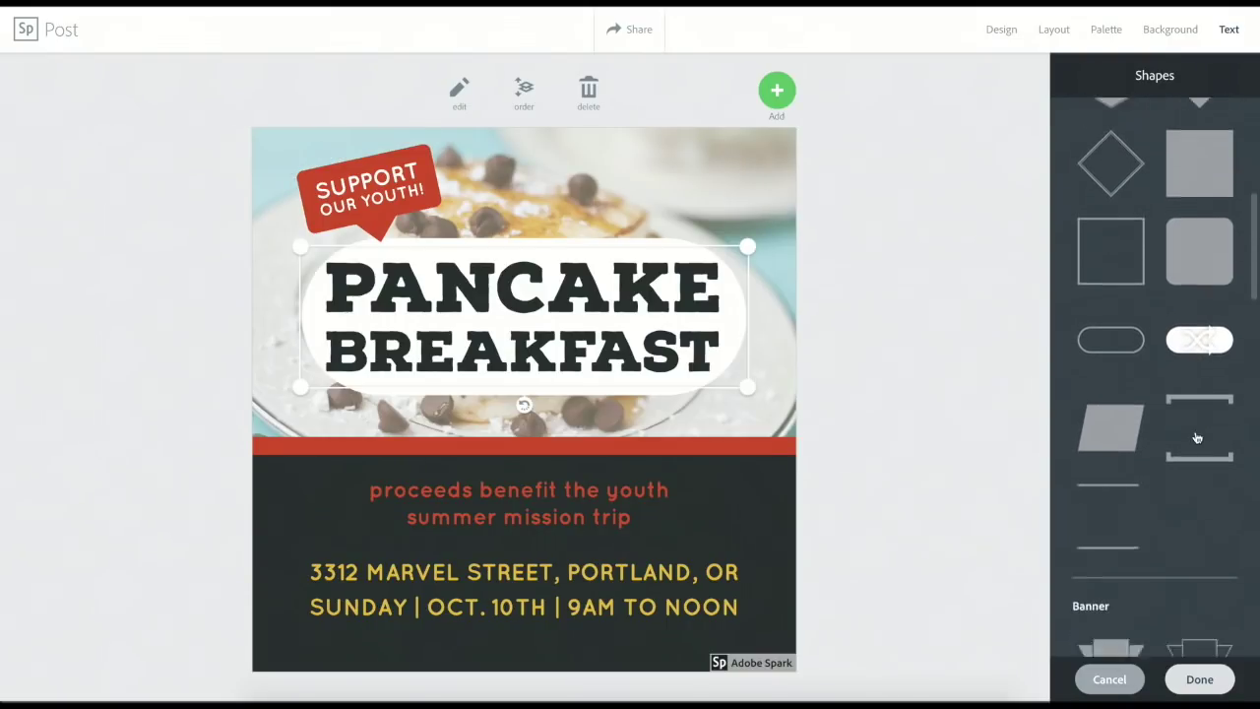
pyautogui.scroll(-1, 1197, 438)
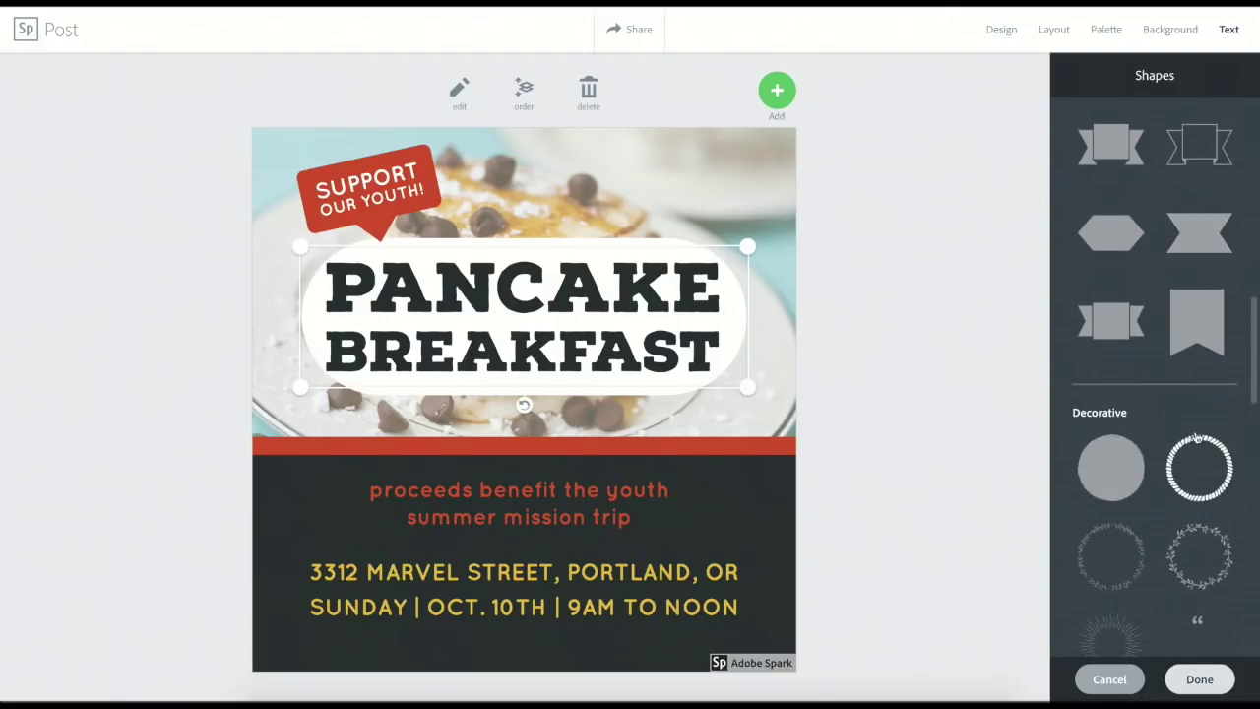
pyautogui.scroll(-4, 1198, 437)
pyautogui.click(1197, 438)
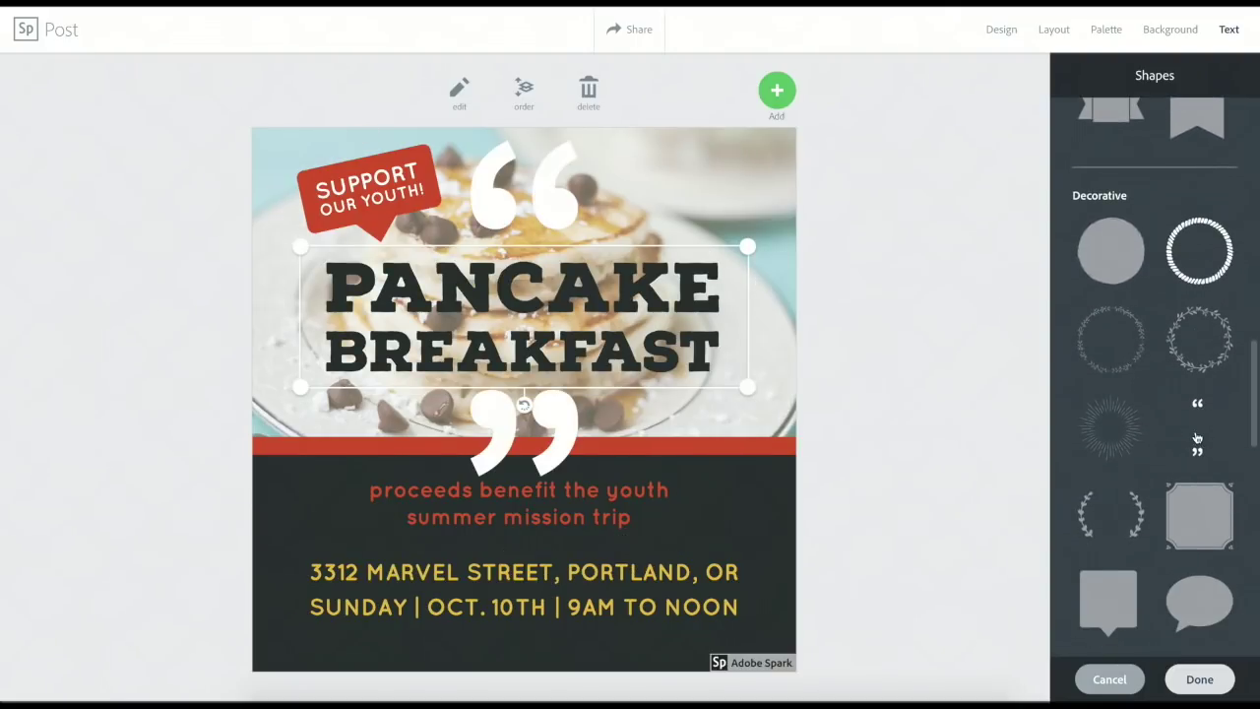
pyautogui.click(1120, 508)
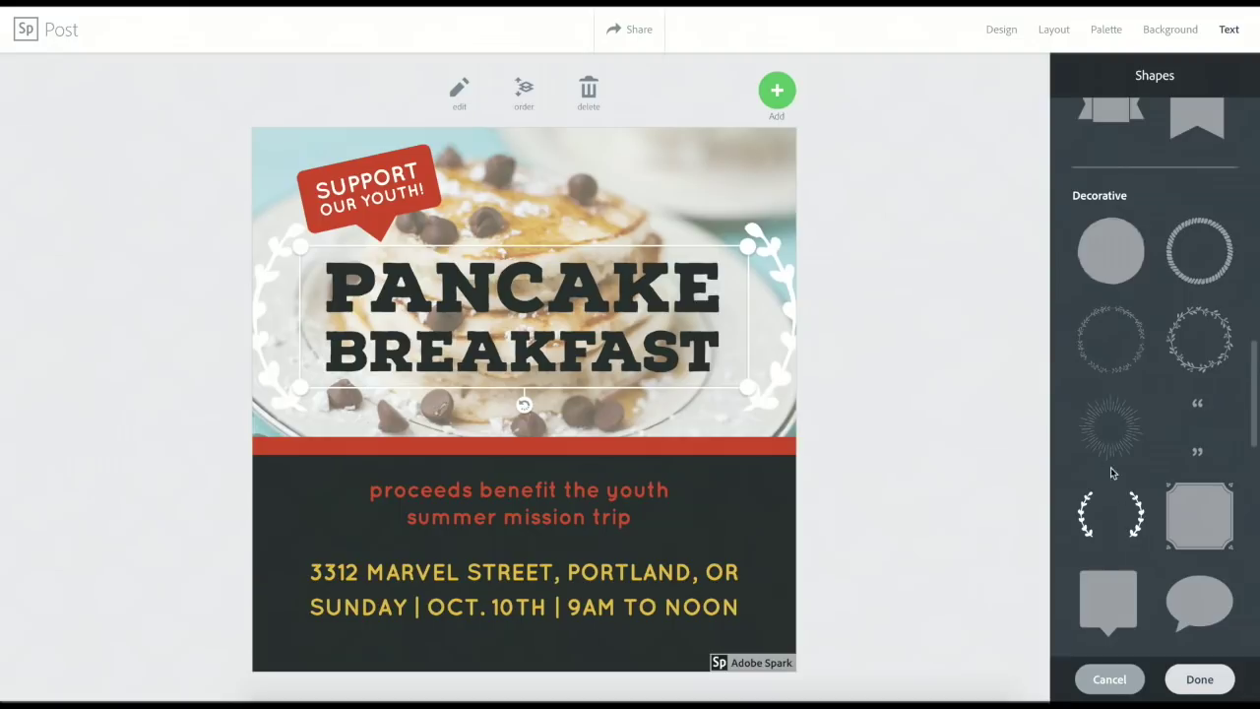
pyautogui.click(1108, 432)
pyautogui.scroll(4, 1106, 441)
pyautogui.scroll(6, 1106, 442)
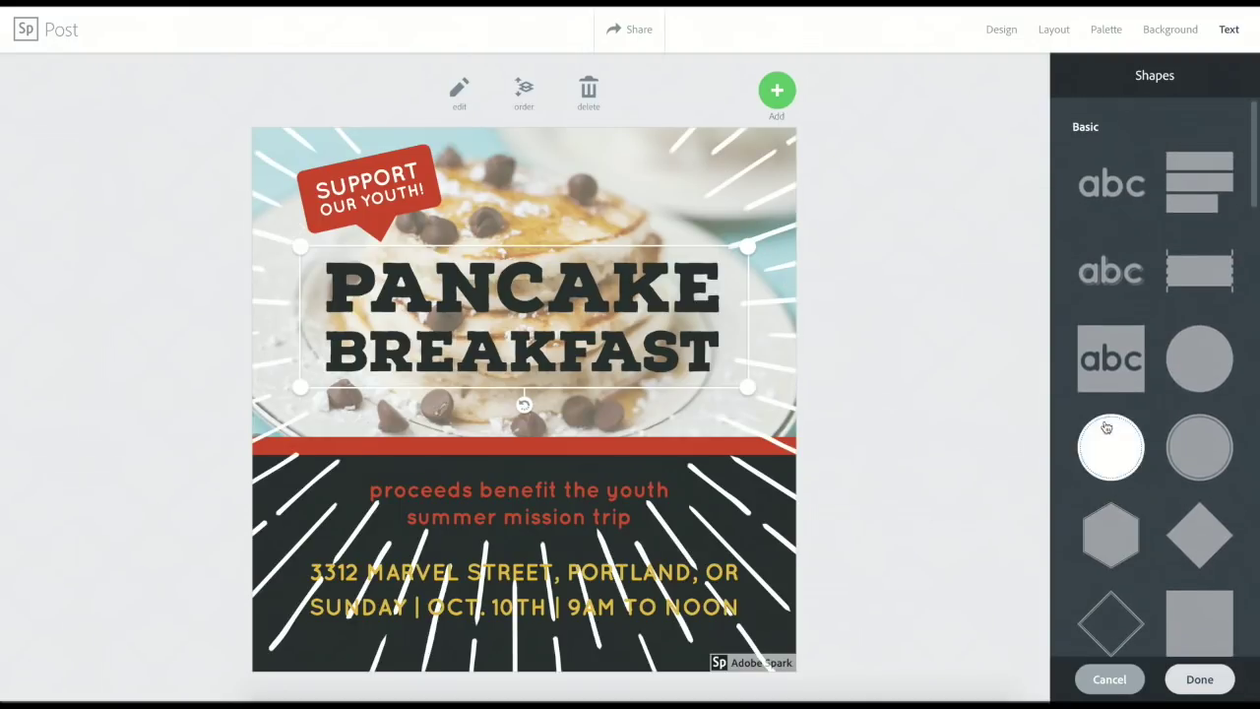
# Try a full-width band behind the headline, then restore its solid rectangular shape and accept it.
pyautogui.click(1191, 280)
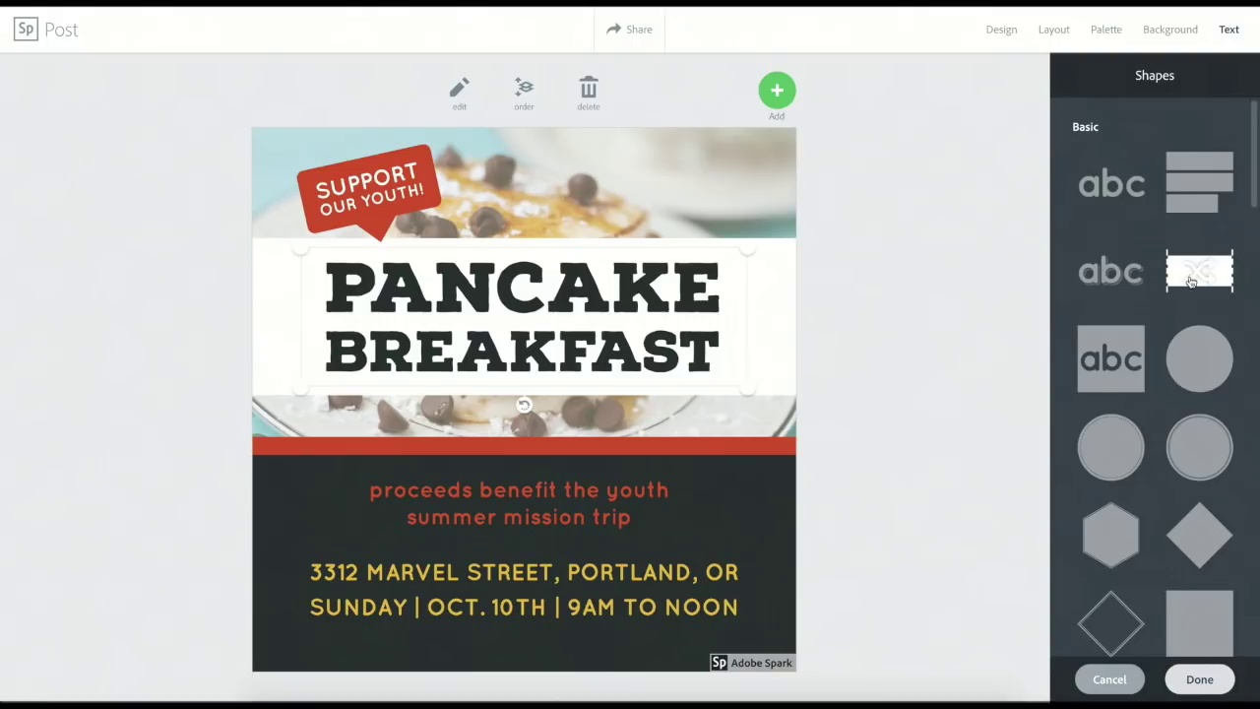
pyautogui.click(1189, 621)
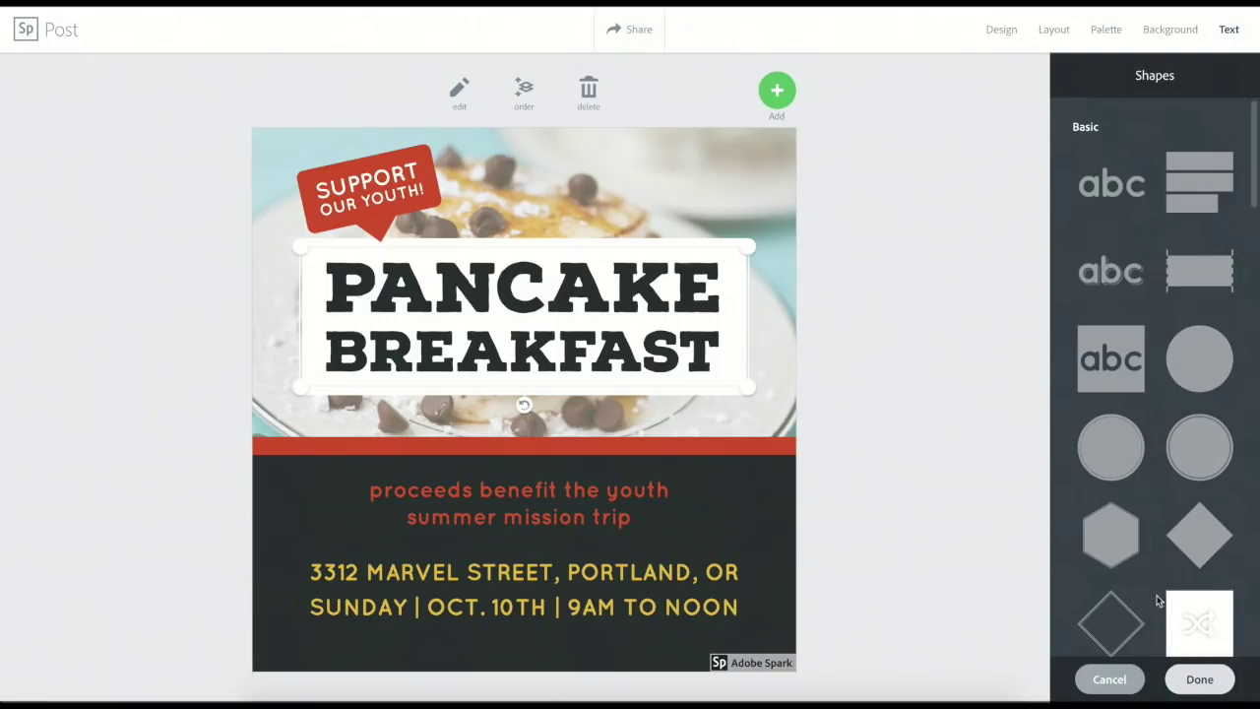
pyautogui.click(1191, 677)
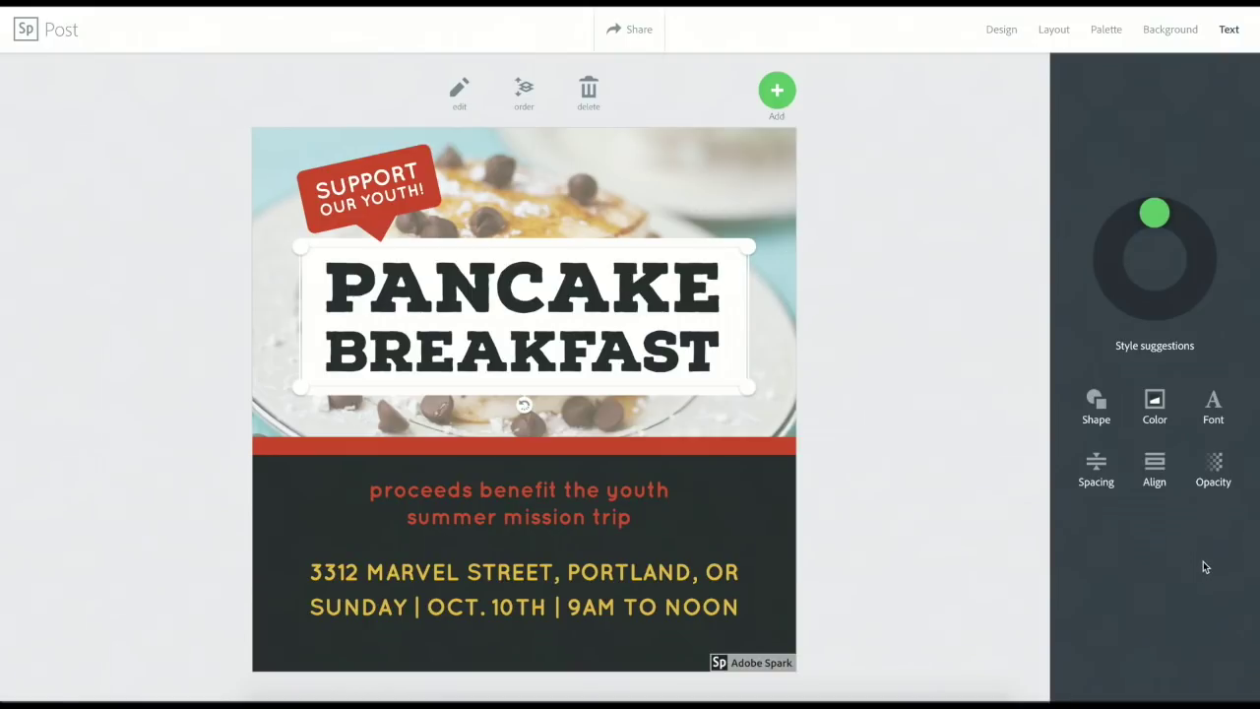
# Lower the opacity of the headline's white box to roughly one third and deselect the headline.
pyautogui.click(1215, 467)
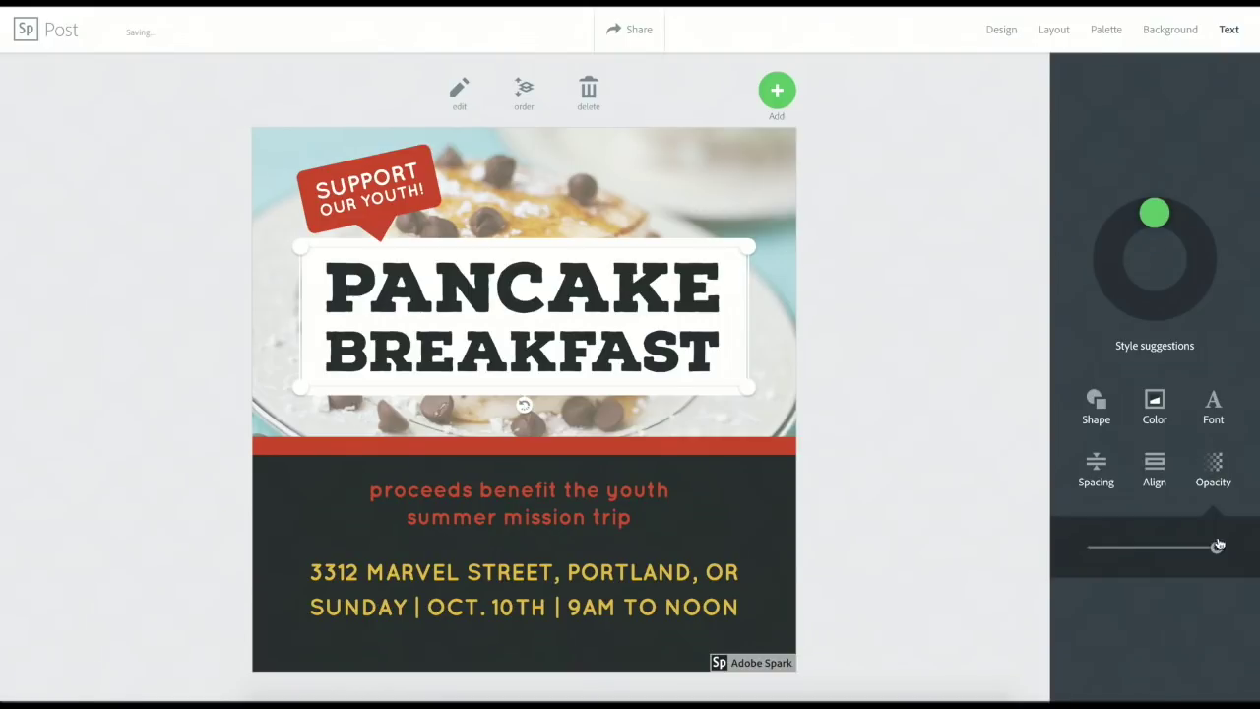
pyautogui.moveTo(1217, 545); pyautogui.dragTo(1131, 549)
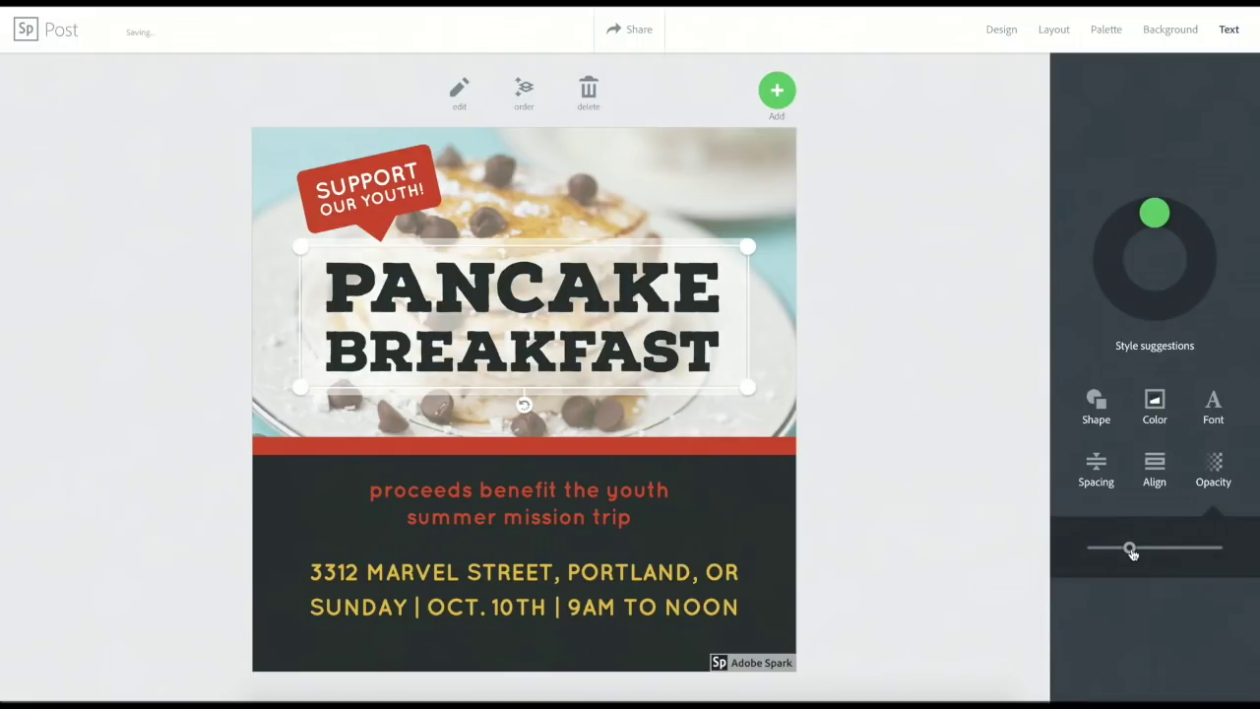
pyautogui.click(869, 411)
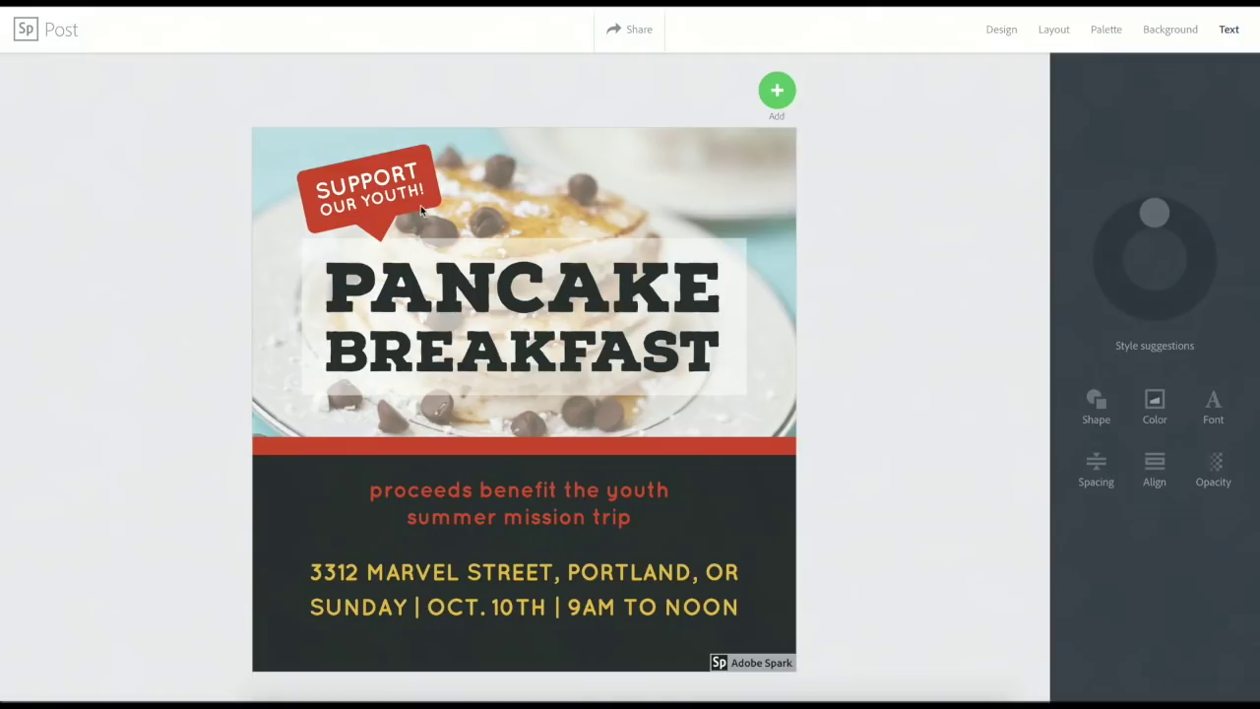
# Move the "Support our youth!" badge to the photo's upper right corner, rotate it to tilt clockwise, and deselect it.
pyautogui.click(372, 196)
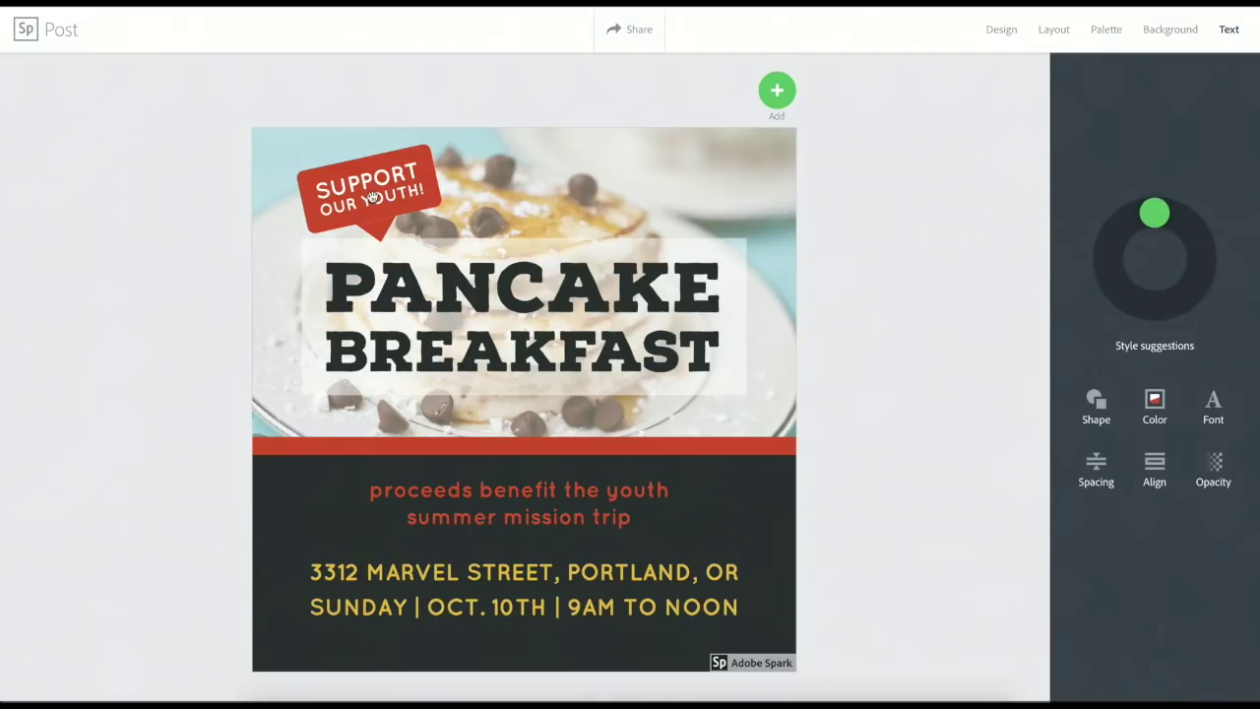
pyautogui.moveTo(374, 196); pyautogui.dragTo(681, 201)
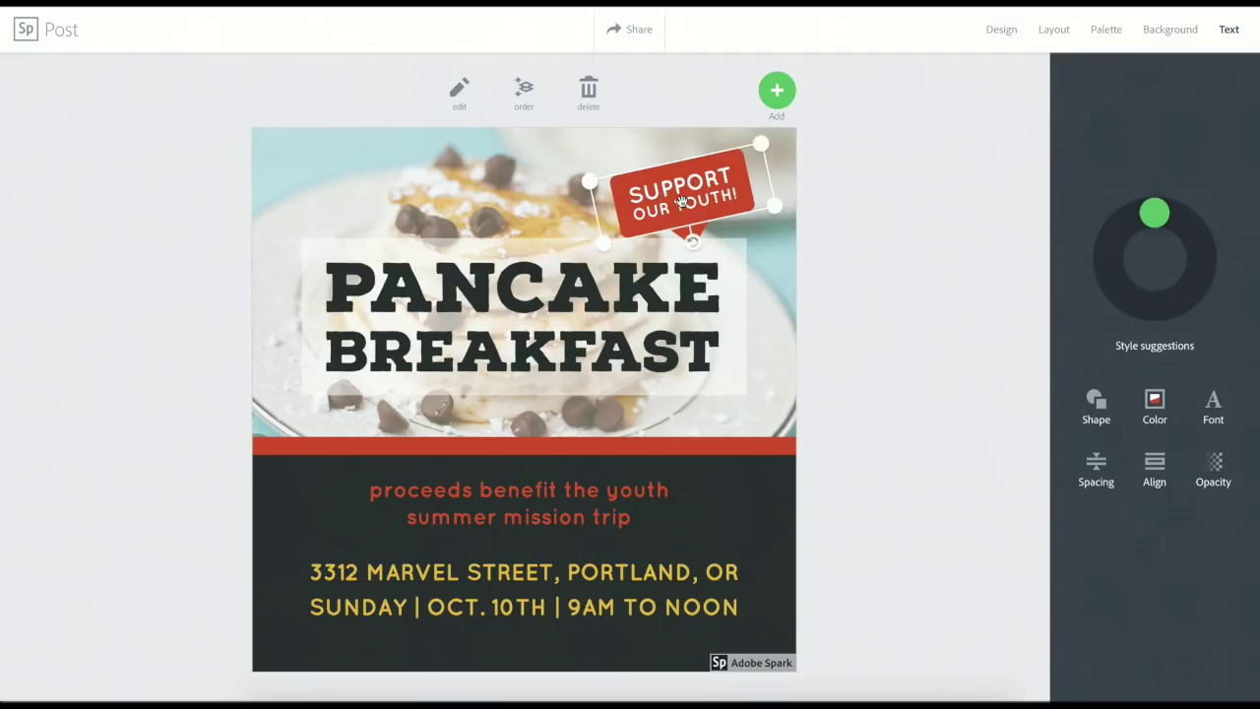
pyautogui.moveTo(693, 247); pyautogui.dragTo(666, 249)
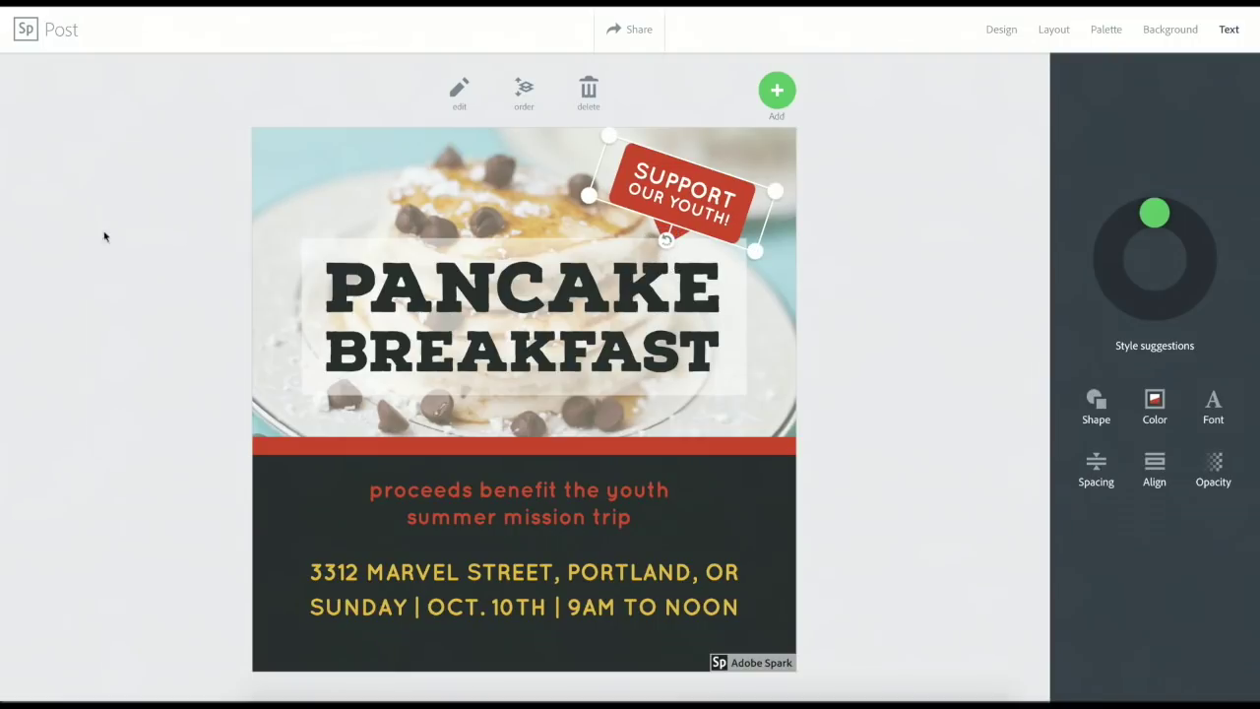
pyautogui.click(110, 245)
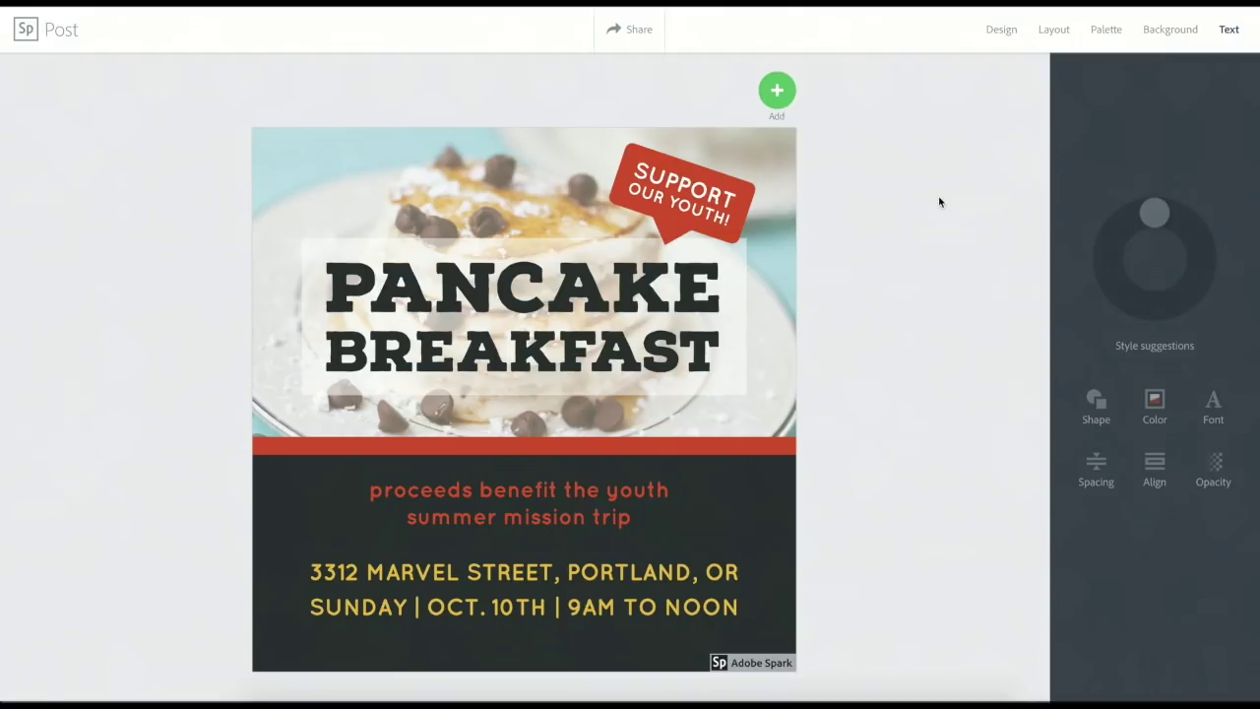
# View the Pancake Breakfast post's publishing and sharing options, then close them without creating a link.
pyautogui.click(631, 35)
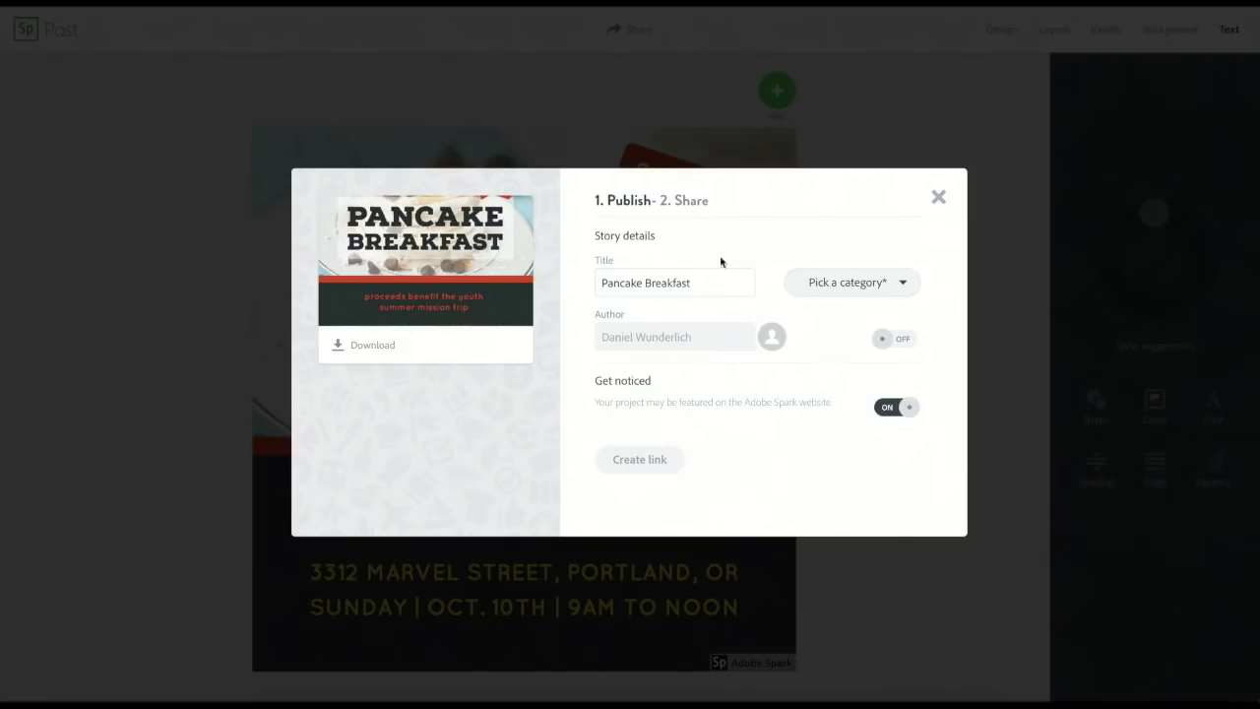
pyautogui.click(939, 199)
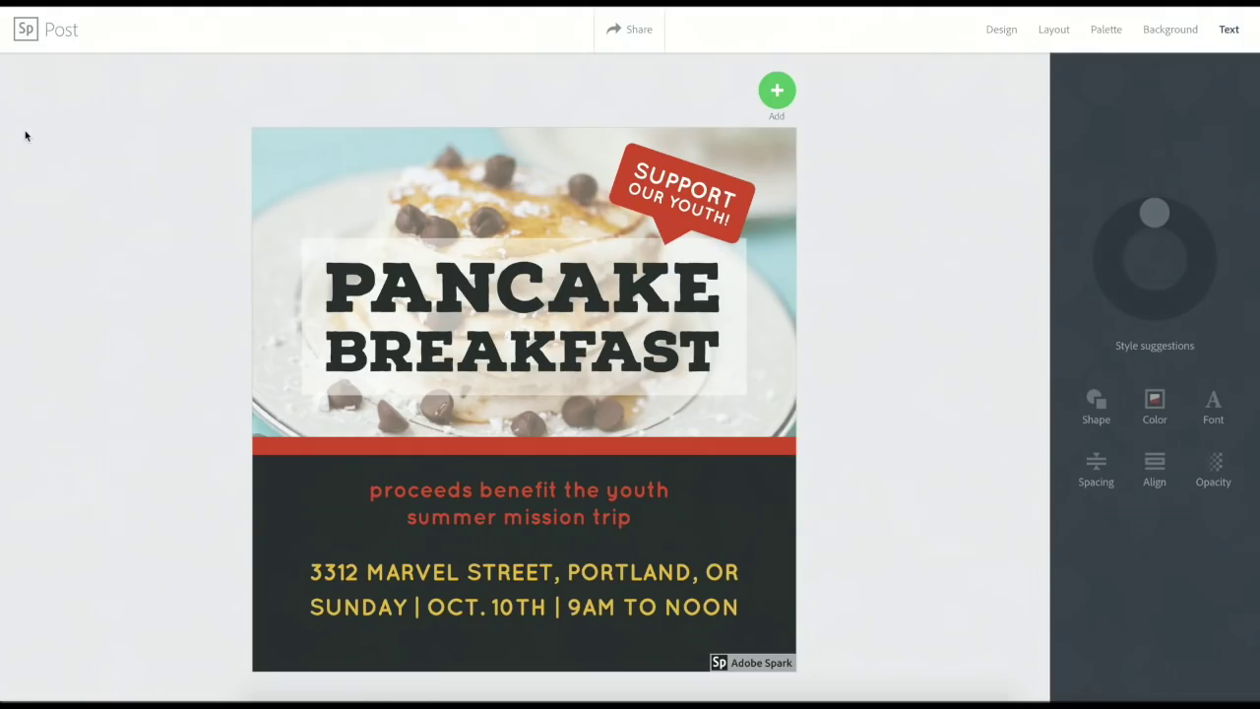
# Return to the projects overview and open the existing "IG Post - Psalm 19:1" project.
pyautogui.click(27, 36)
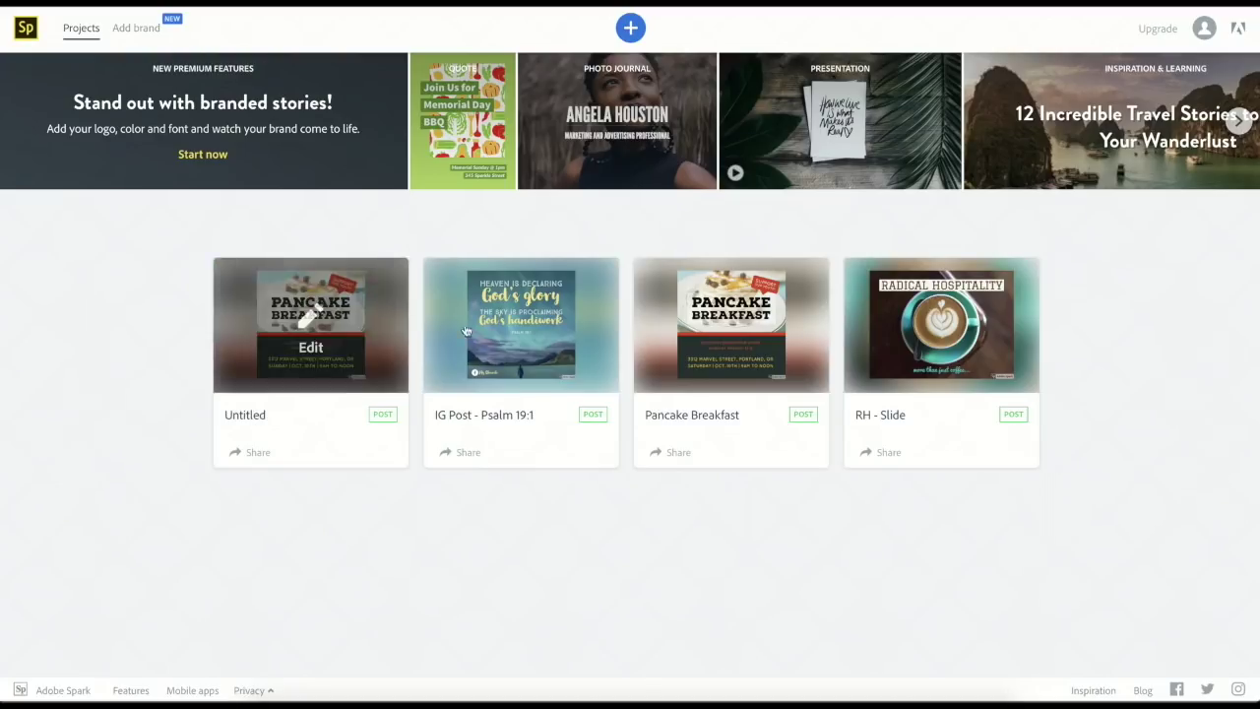
pyautogui.moveTo(512, 331)
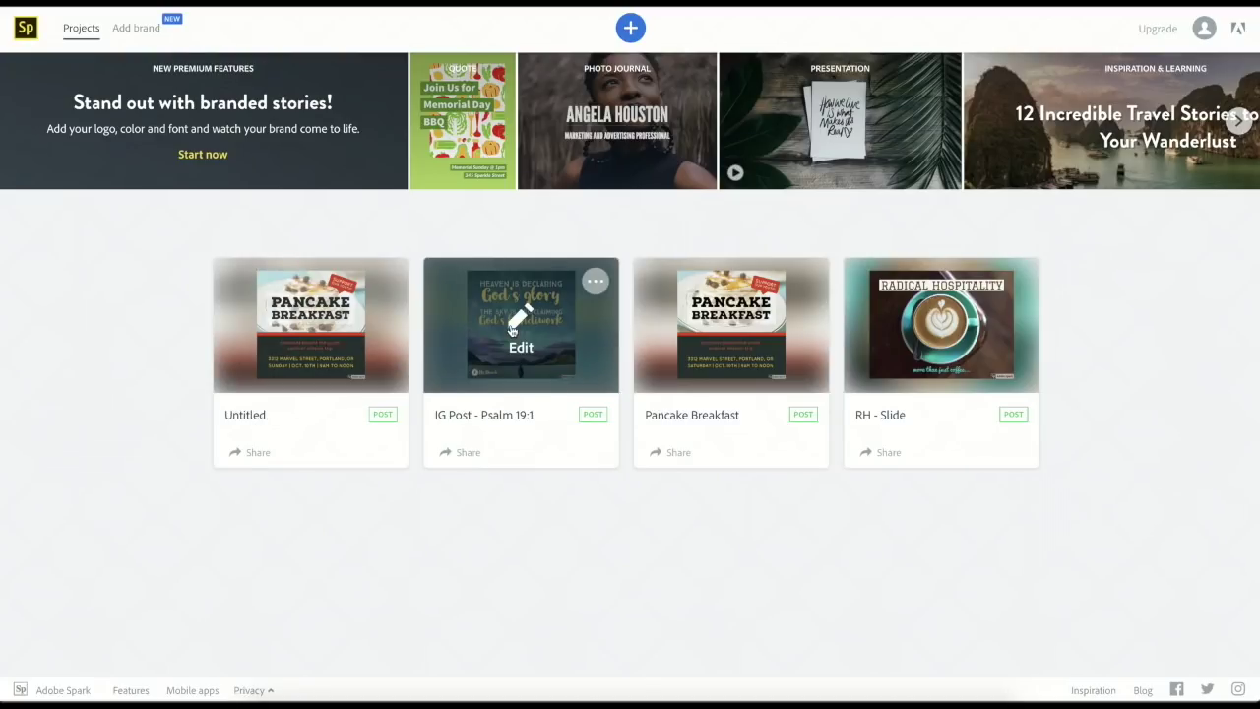
pyautogui.click(512, 331)
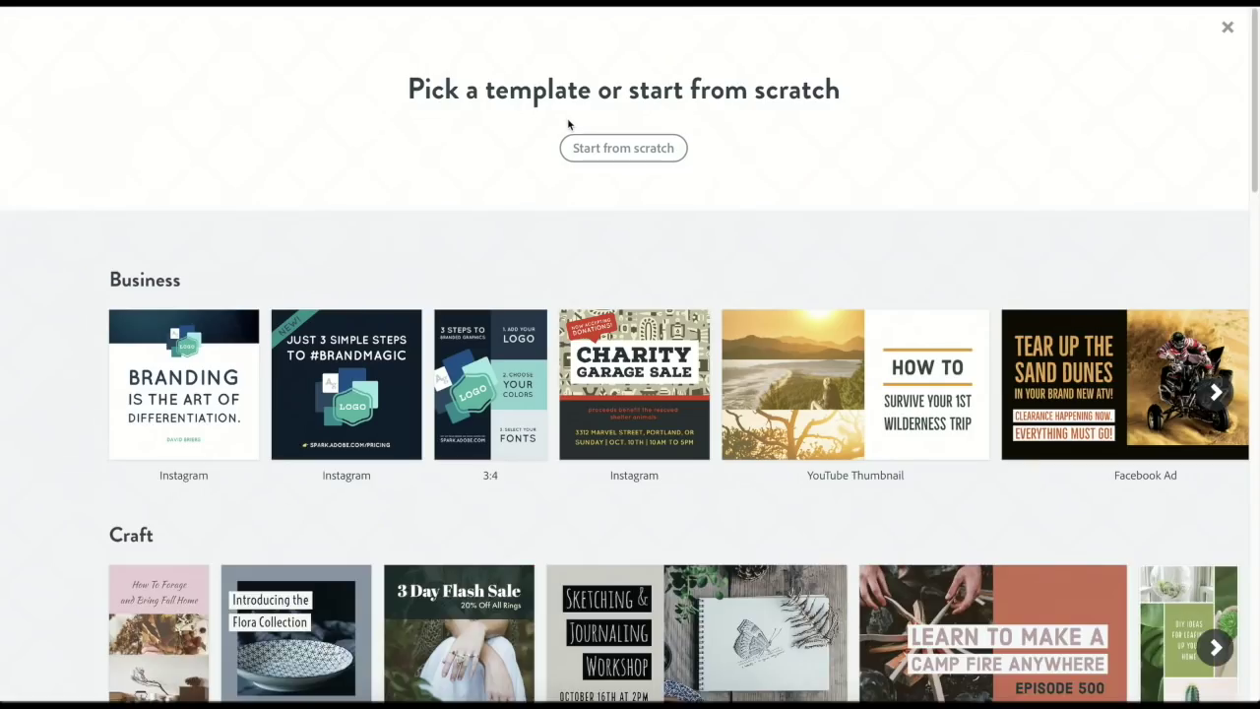
# Create an Instagram-size post from scratch with the text "Heaven is declaring God's glory; the sky is proclaiming God's handiwork.".
pyautogui.click(612, 148)
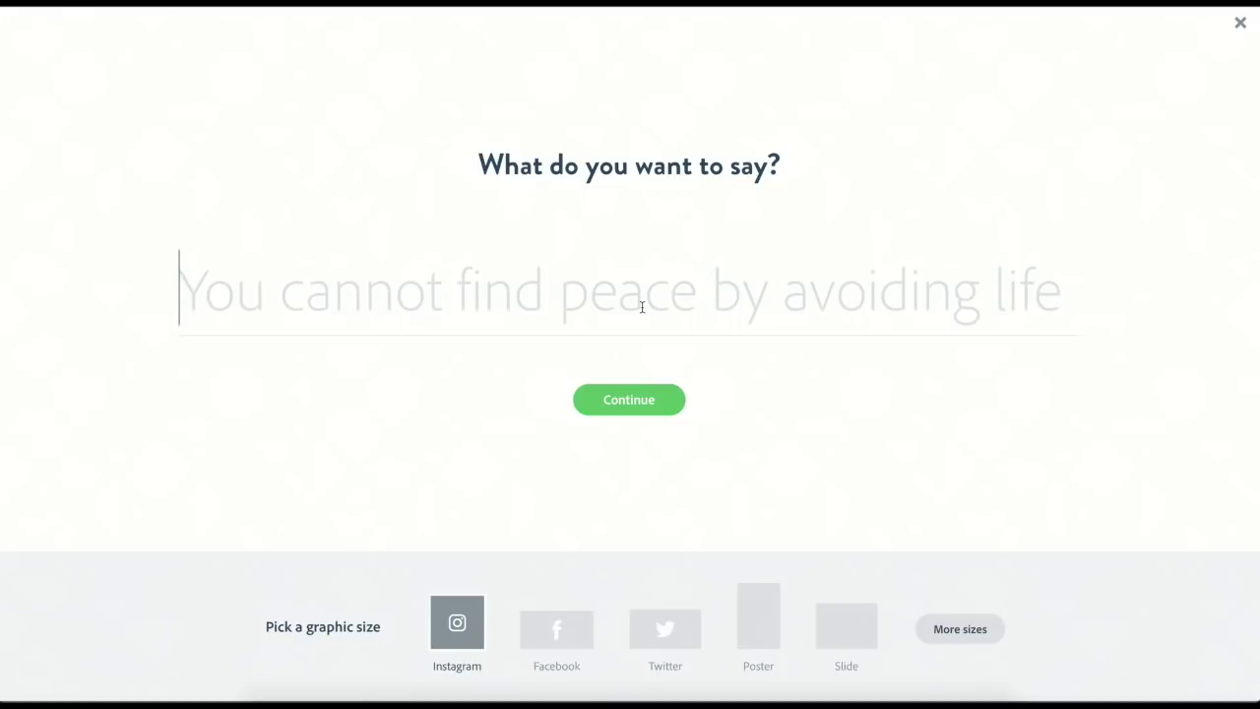
pyautogui.write("God’s glory; the sky is proclaiming God's handiwork.")
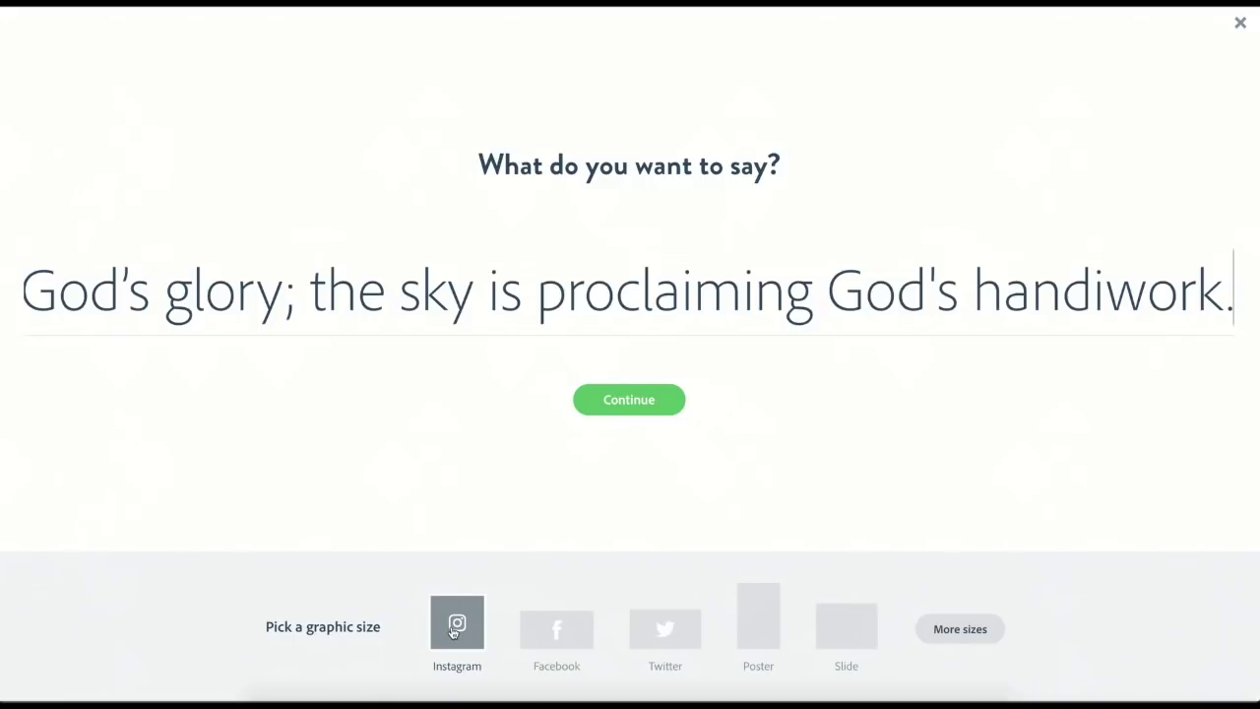
pyautogui.click(636, 403)
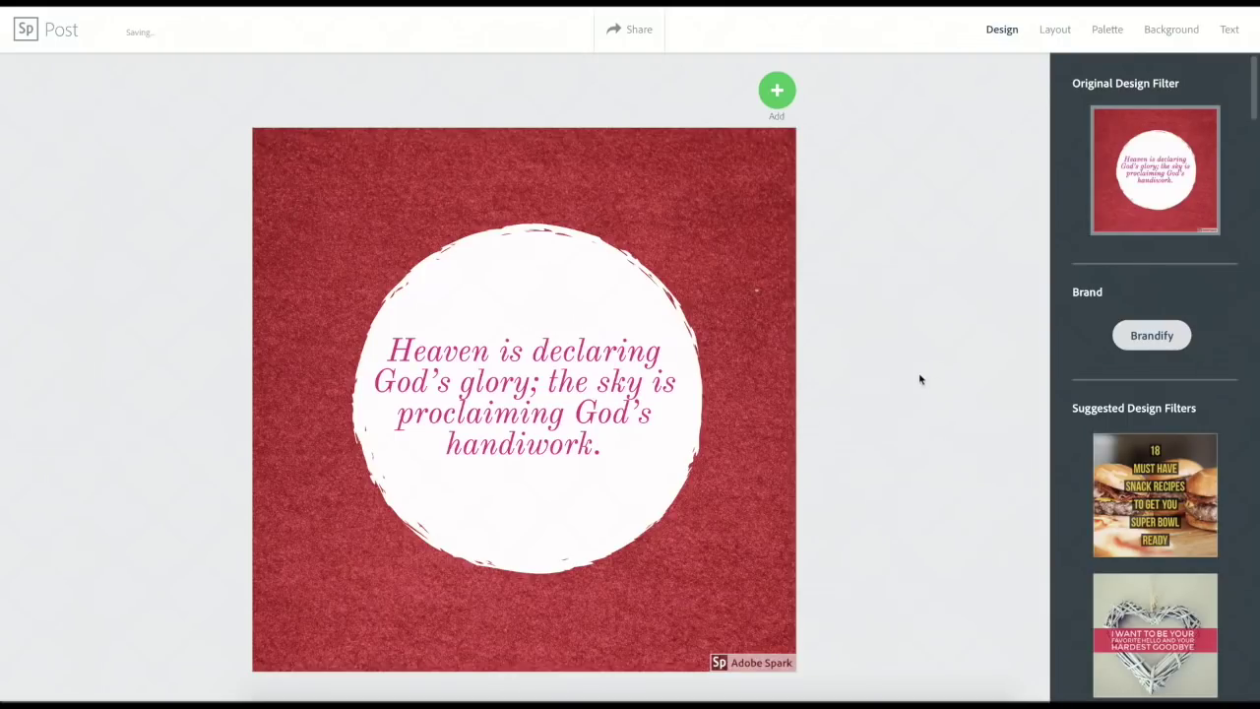
# Try several suggested design filters on the verse post, including the blue mountain one, then restore the original design filter.
pyautogui.scroll(-1, 1135, 480)
pyautogui.click(1135, 480)
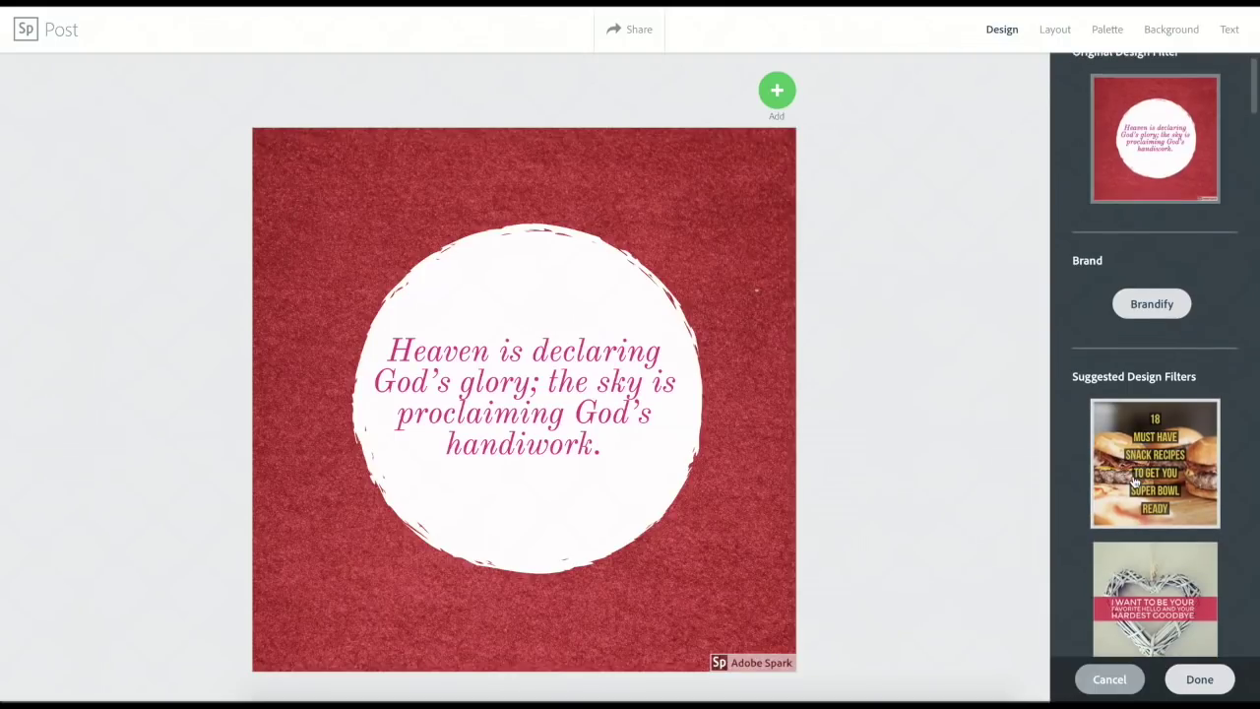
pyautogui.scroll(-3, 1135, 481)
pyautogui.click(1134, 480)
pyautogui.scroll(-3, 1134, 481)
pyautogui.click(1134, 480)
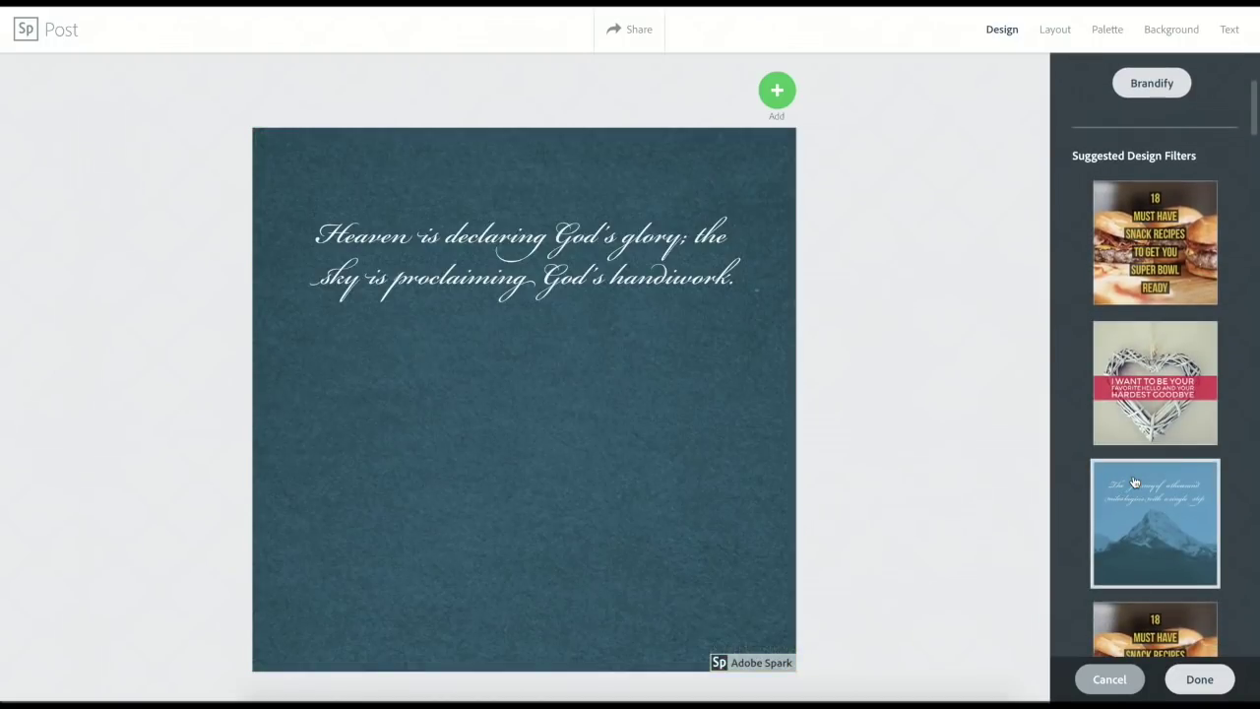
pyautogui.scroll(-3, 1135, 480)
pyautogui.click(1134, 480)
pyautogui.scroll(-3, 1134, 480)
pyautogui.click(1135, 492)
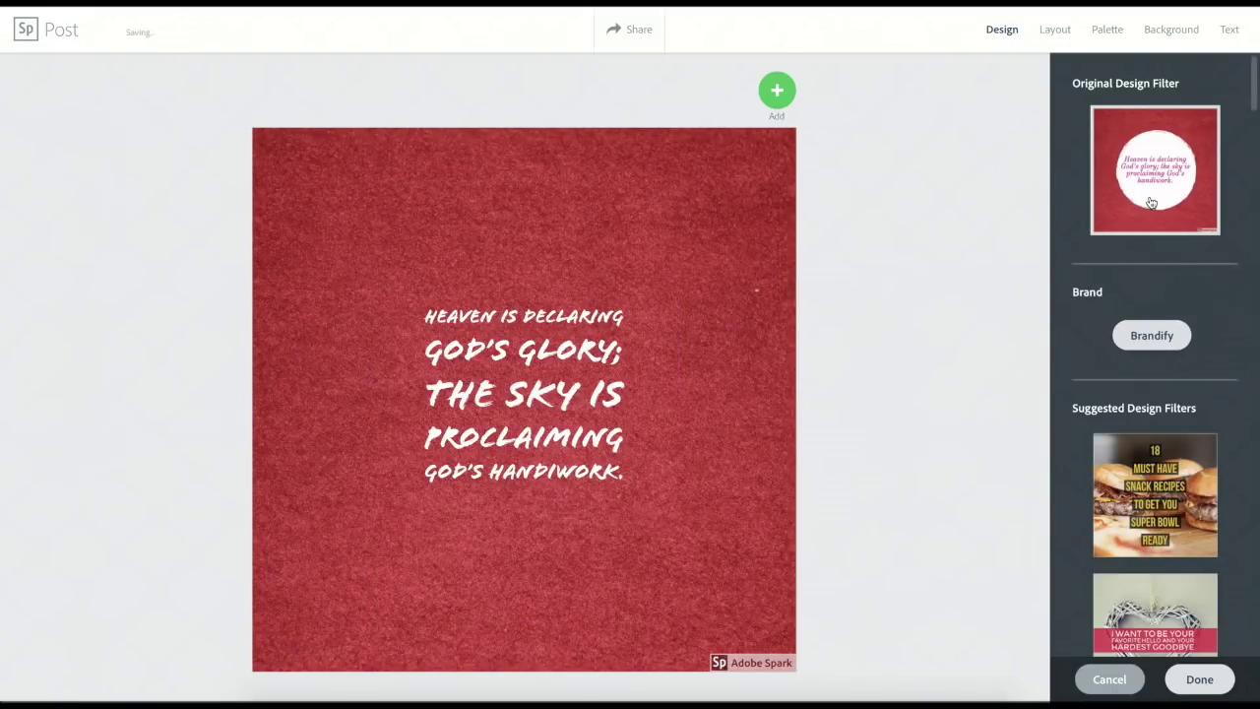
pyautogui.click(1151, 202)
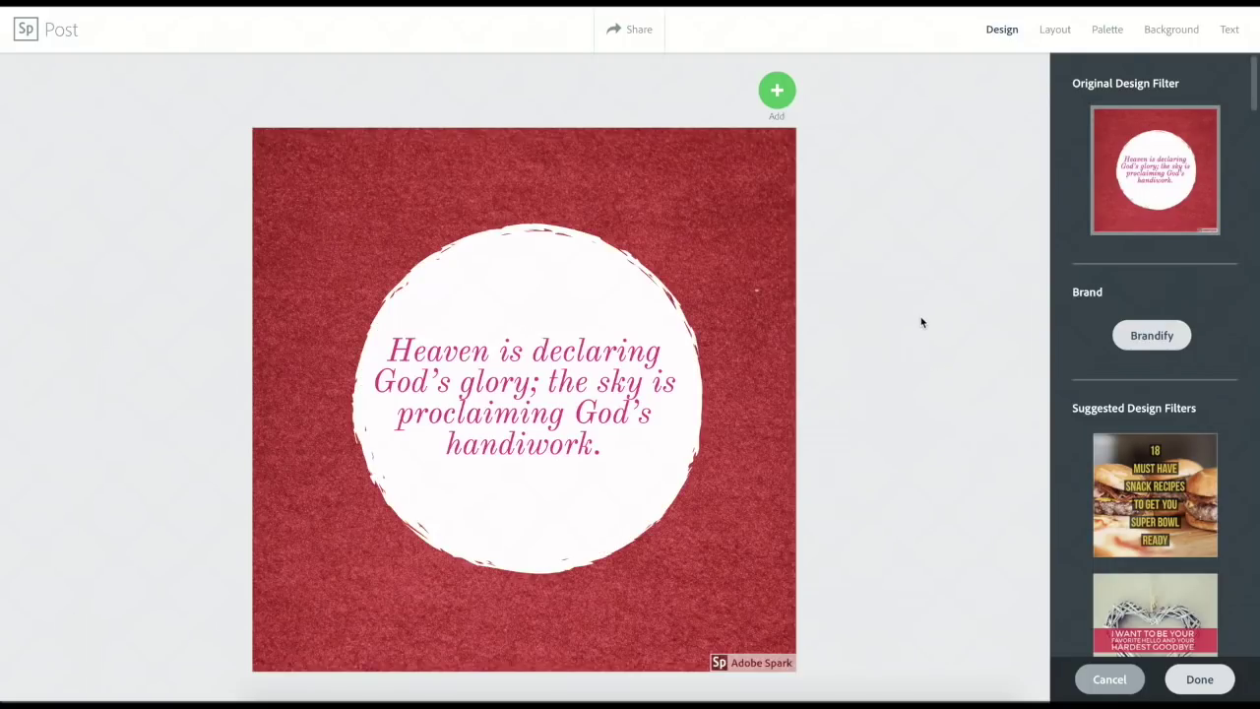
# Replace the red textured background by uploading the JPEG photo stored in the Desktop folder.
pyautogui.click(643, 185)
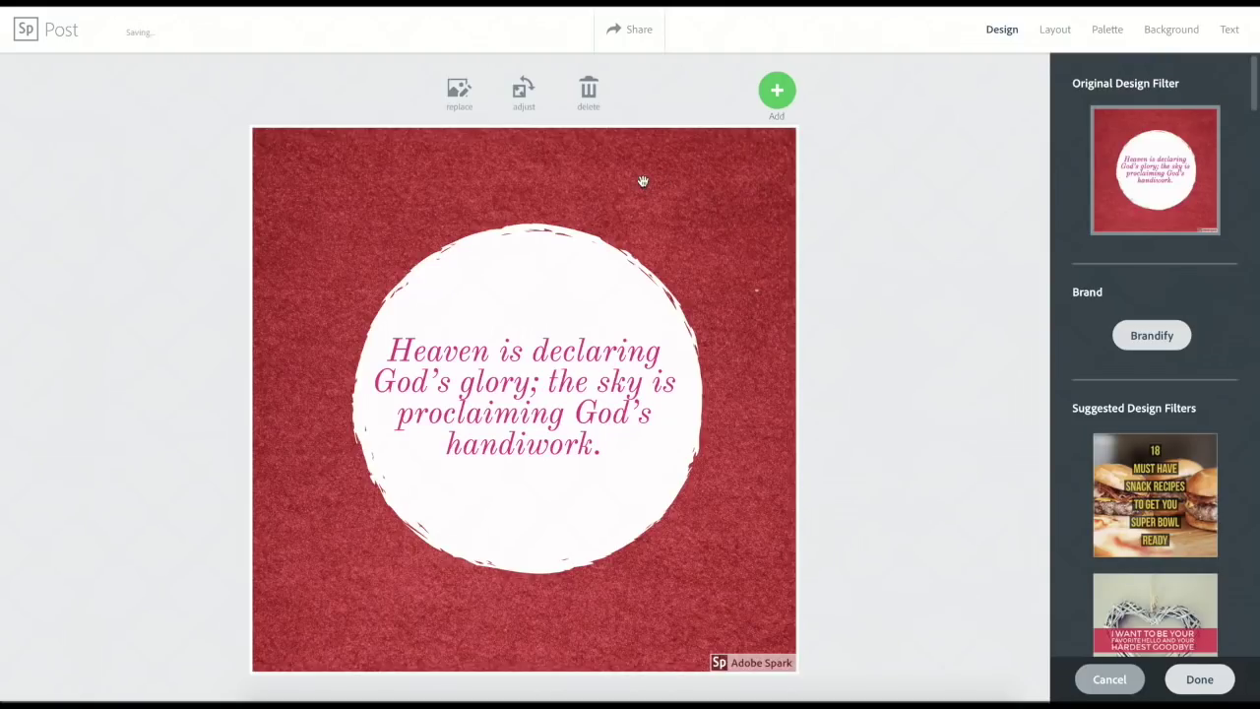
pyautogui.click(460, 91)
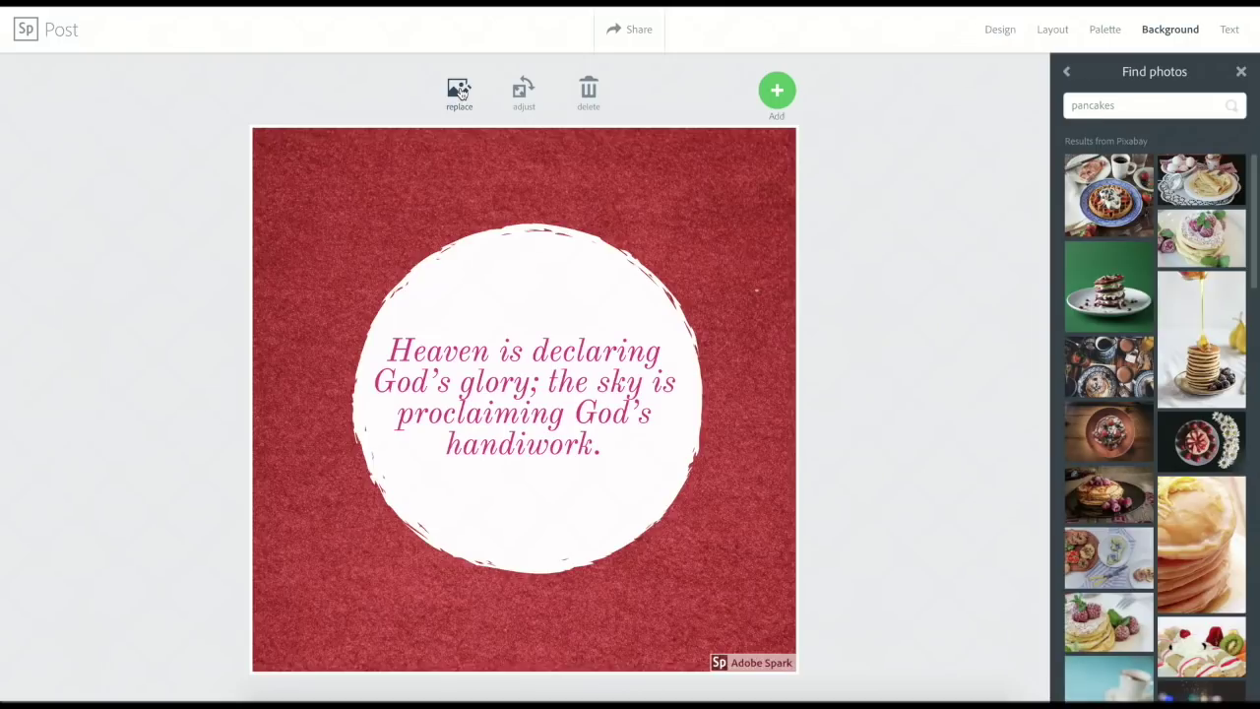
pyautogui.click(1068, 73)
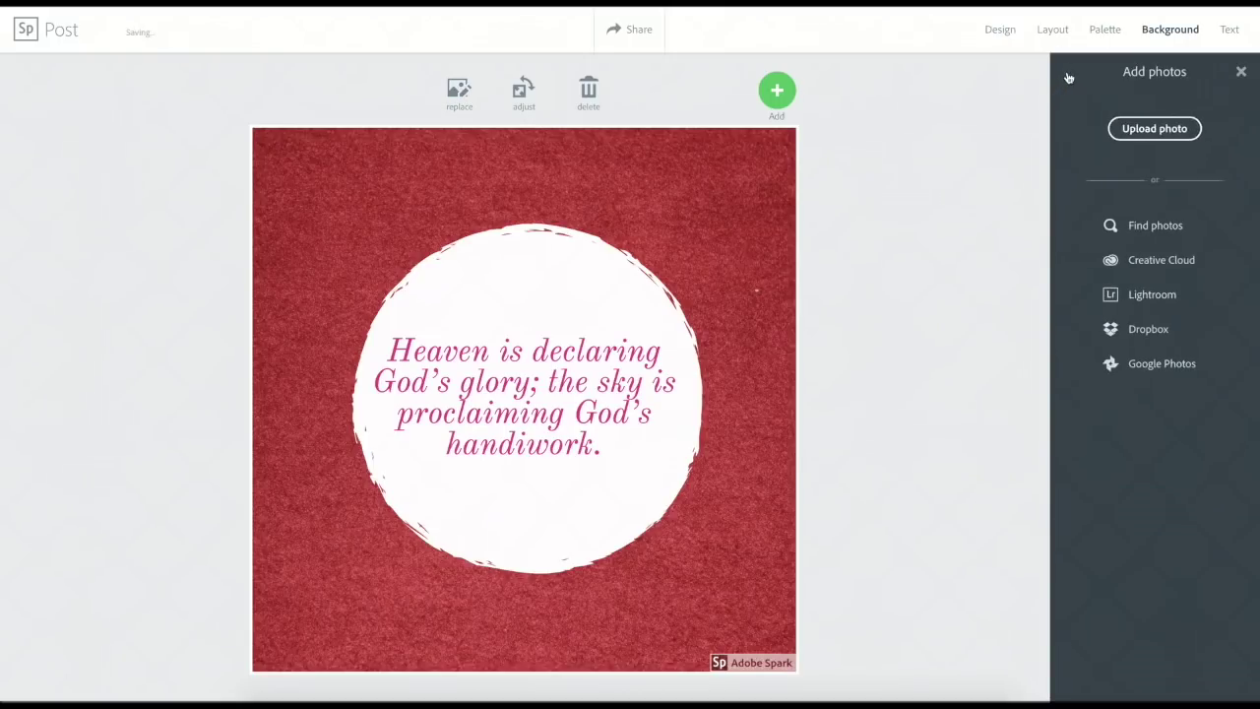
pyautogui.click(1145, 132)
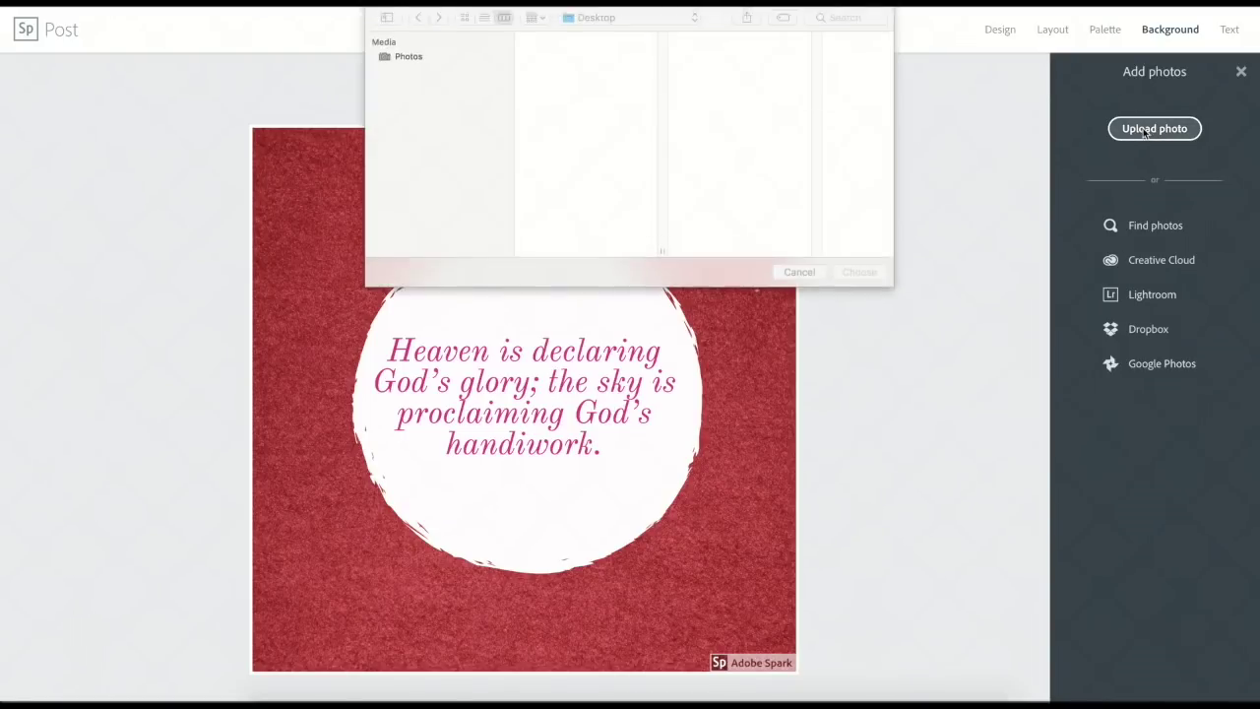
pyautogui.click(608, 39)
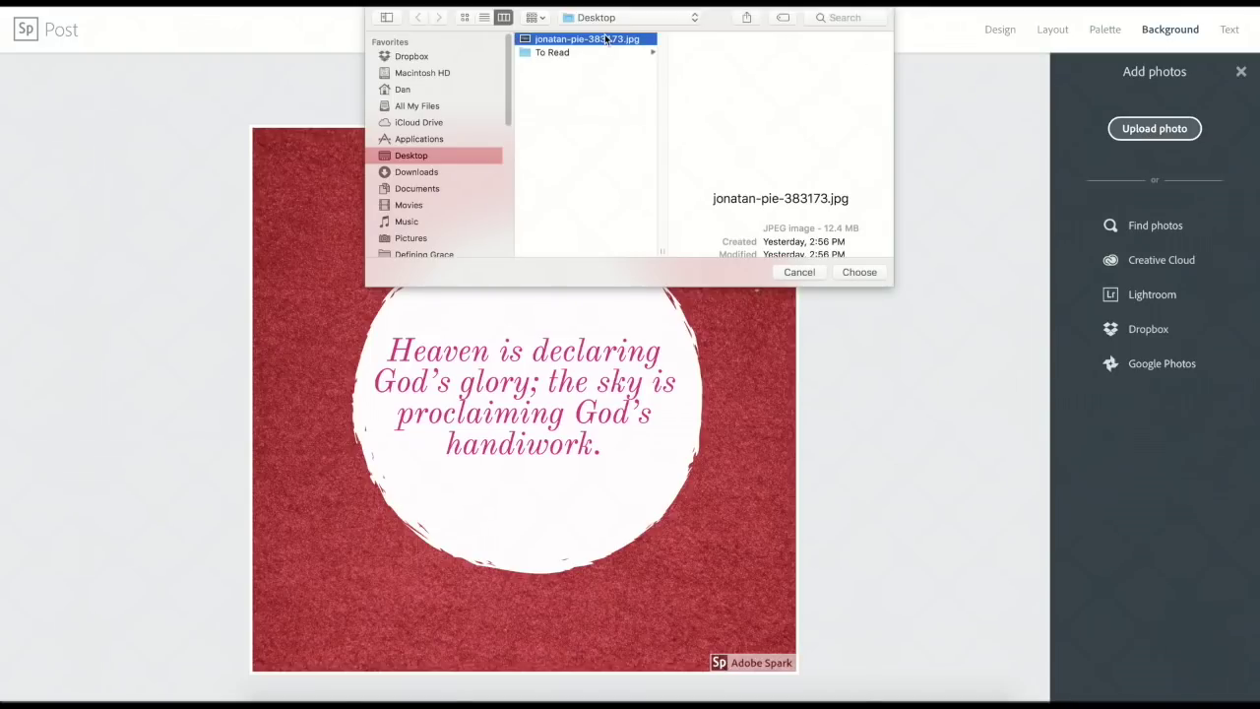
pyautogui.click(860, 272)
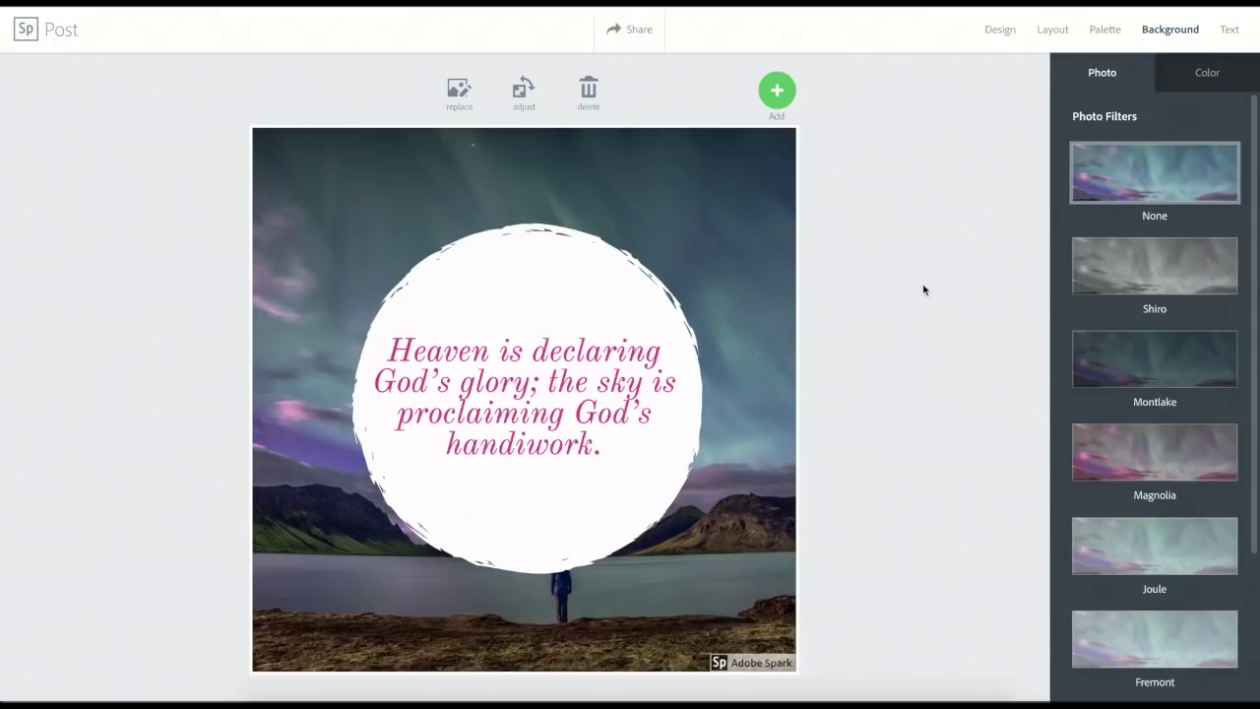
# Move the text circle aside, then enlarge the background photo slightly and shift it so the standing person is at the bottom centre.
pyautogui.click(525, 387)
pyautogui.moveTo(524, 387); pyautogui.dragTo(130, 385)
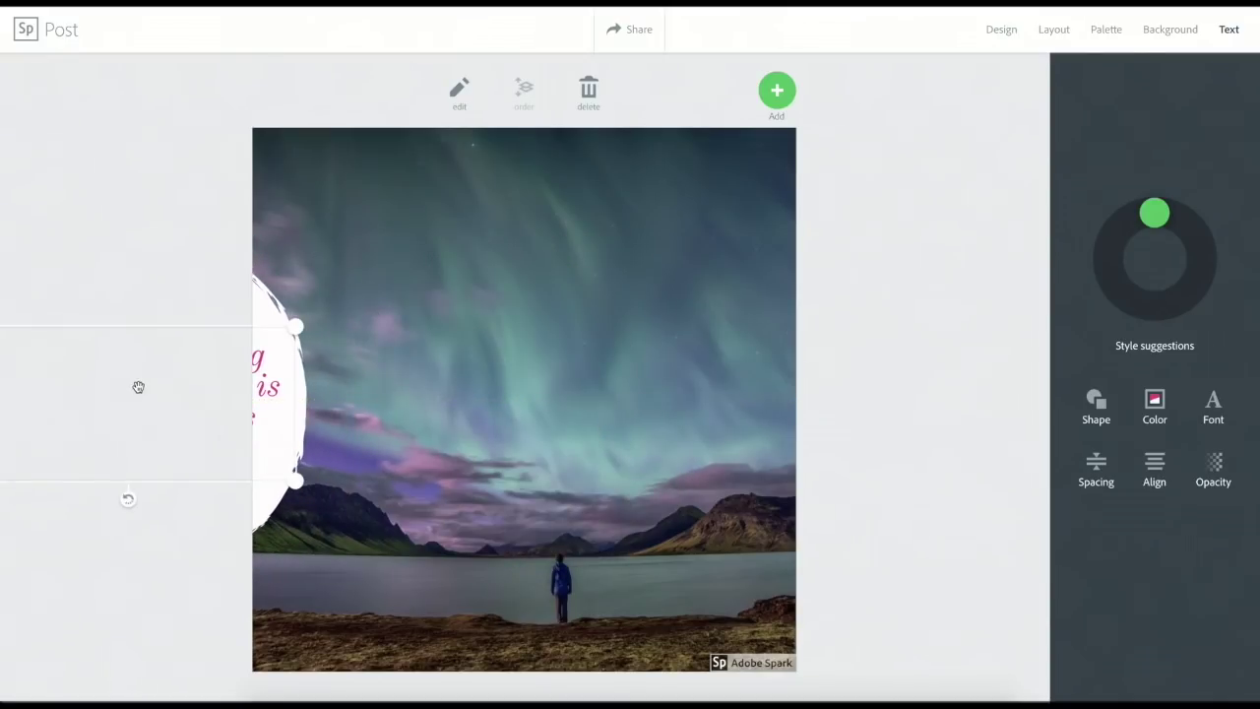
pyautogui.click(521, 347)
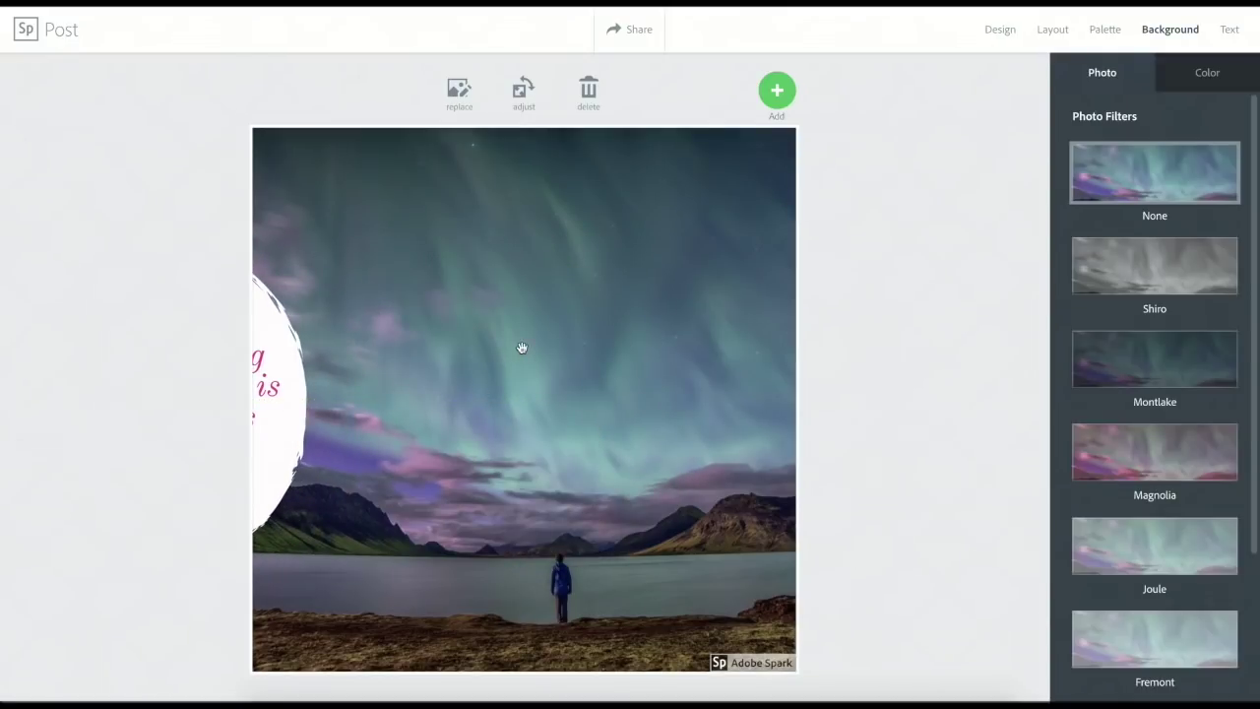
pyautogui.click(520, 94)
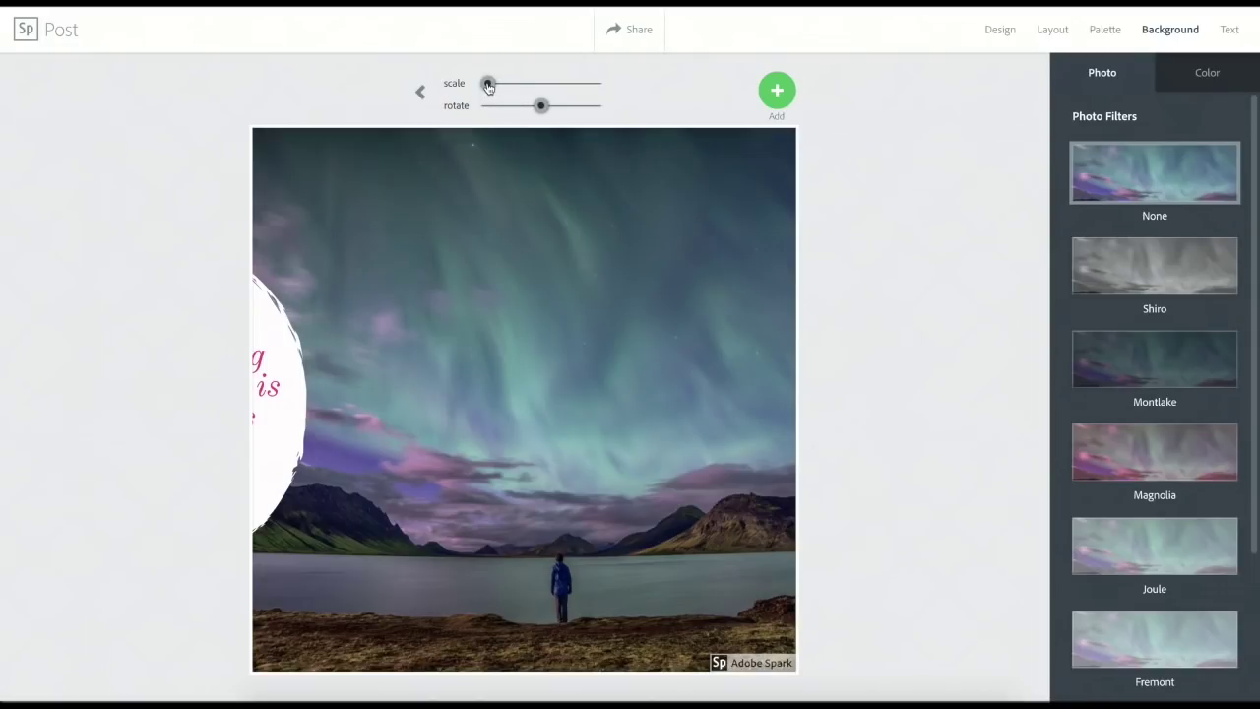
pyautogui.moveTo(540, 105); pyautogui.dragTo(495, 85)
pyautogui.moveTo(574, 329); pyautogui.dragTo(525, 306)
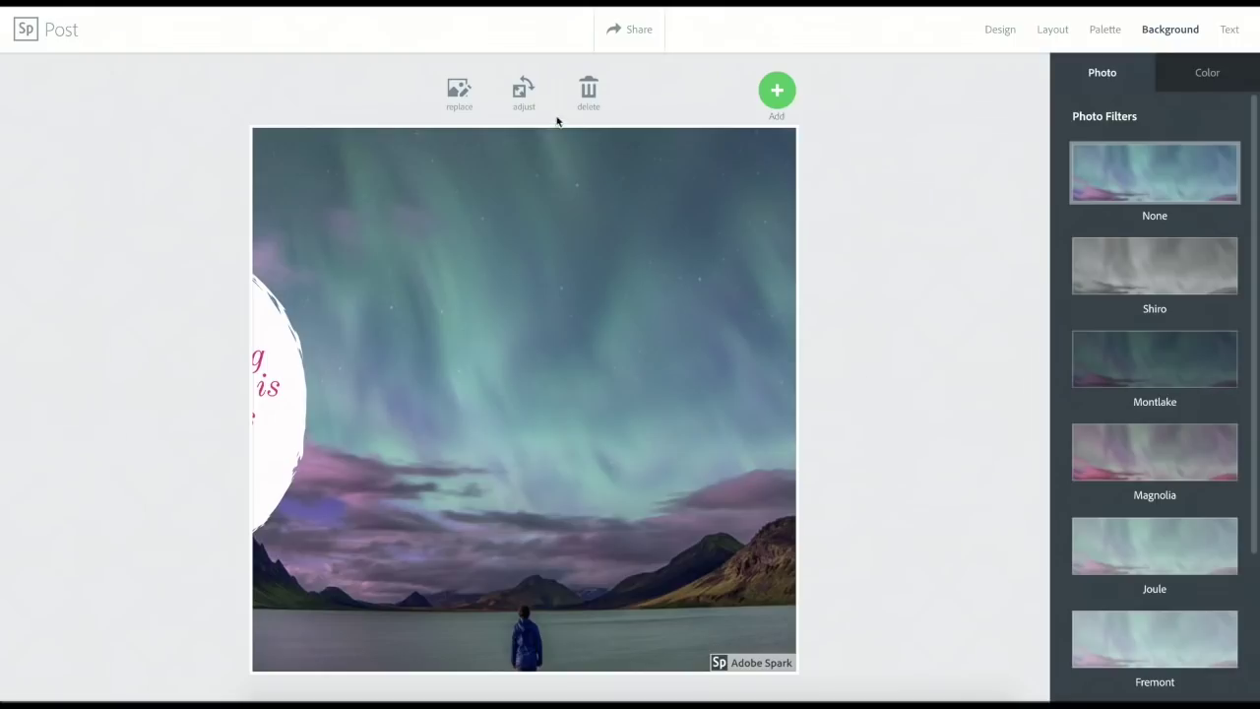
pyautogui.click(524, 94)
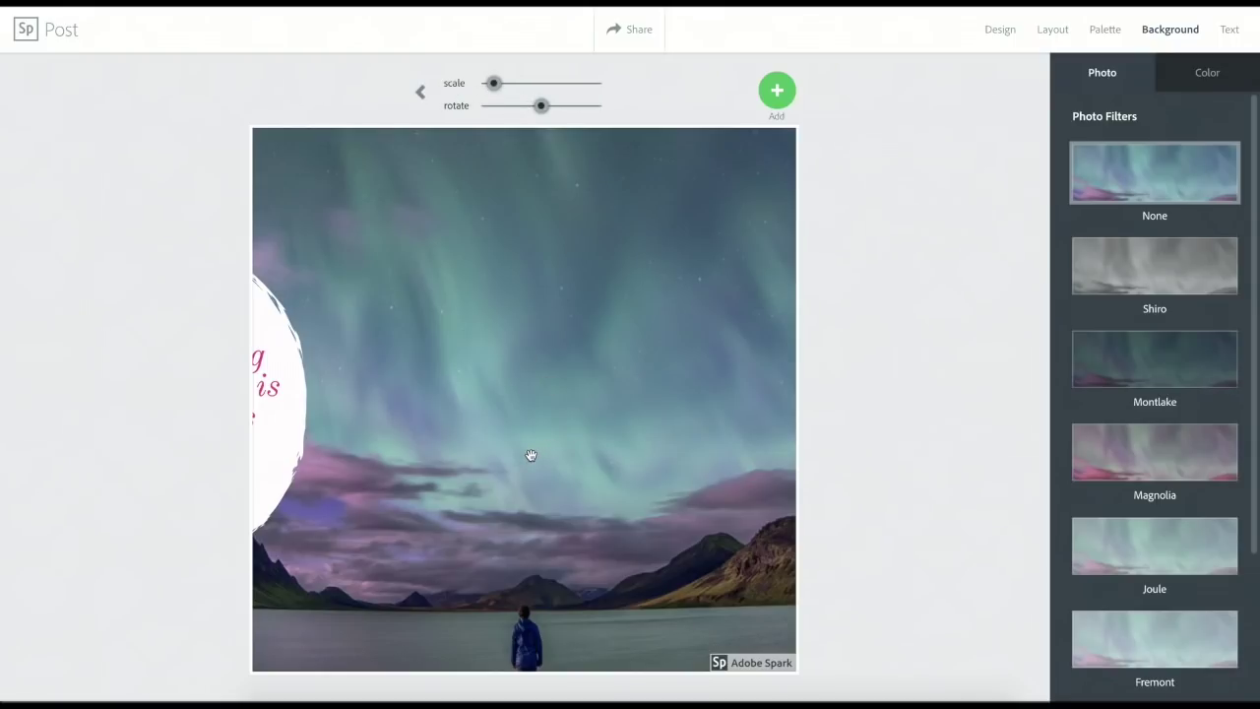
pyautogui.click(420, 93)
# Move the verse and its white circle back to the centre of the image.
pyautogui.moveTo(267, 369); pyautogui.dragTo(666, 392)
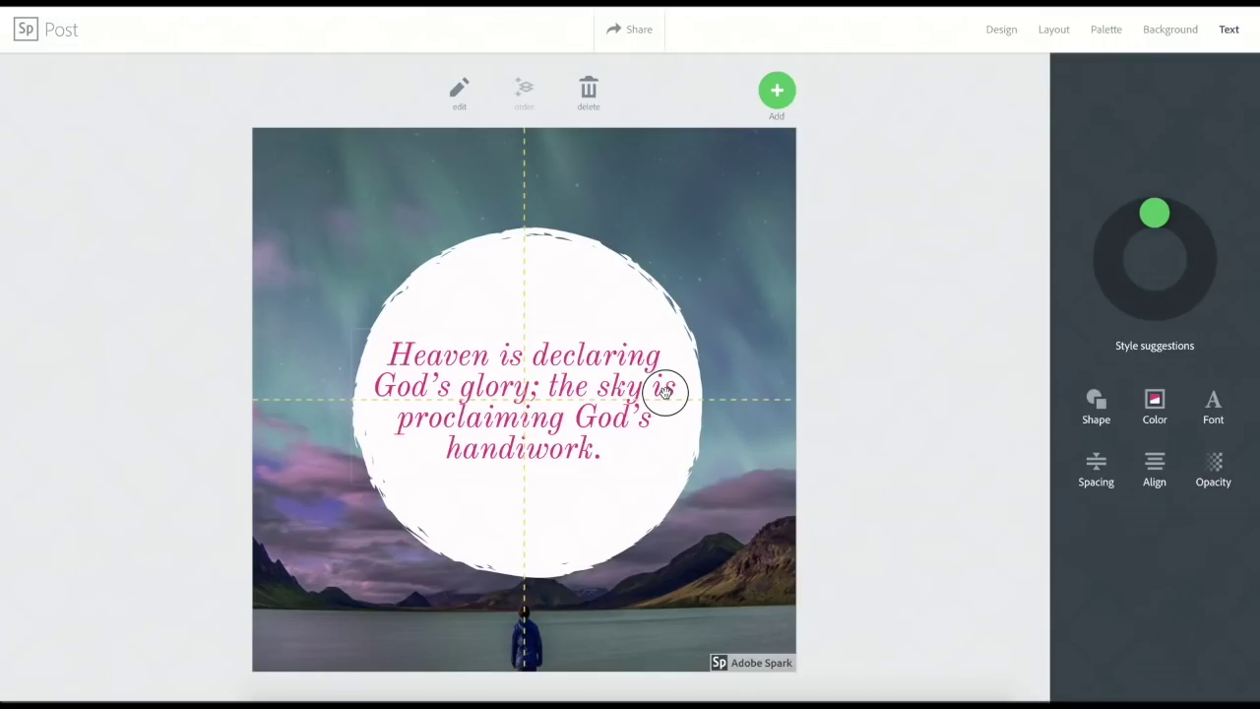
pyautogui.moveTo(665, 392); pyautogui.dragTo(667, 392)
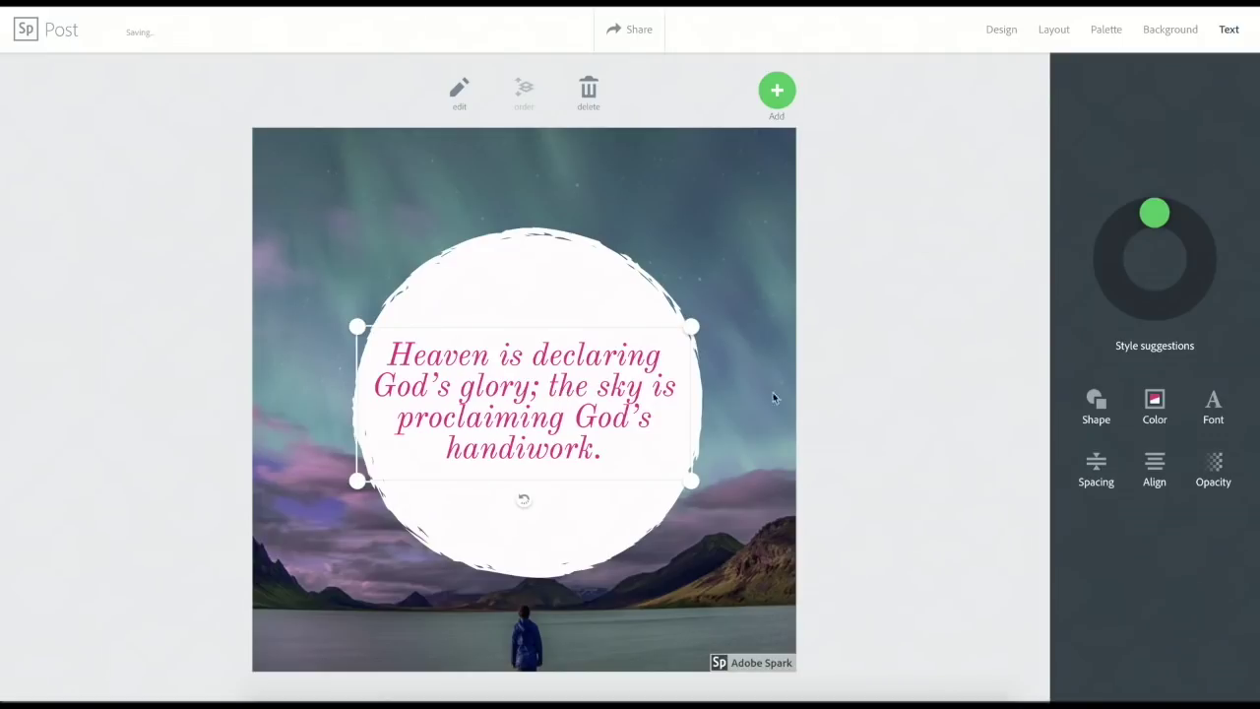
# Remove the white circle behind the verse by choosing the plain text shape, and move the verse up into the sky.
pyautogui.click(1095, 403)
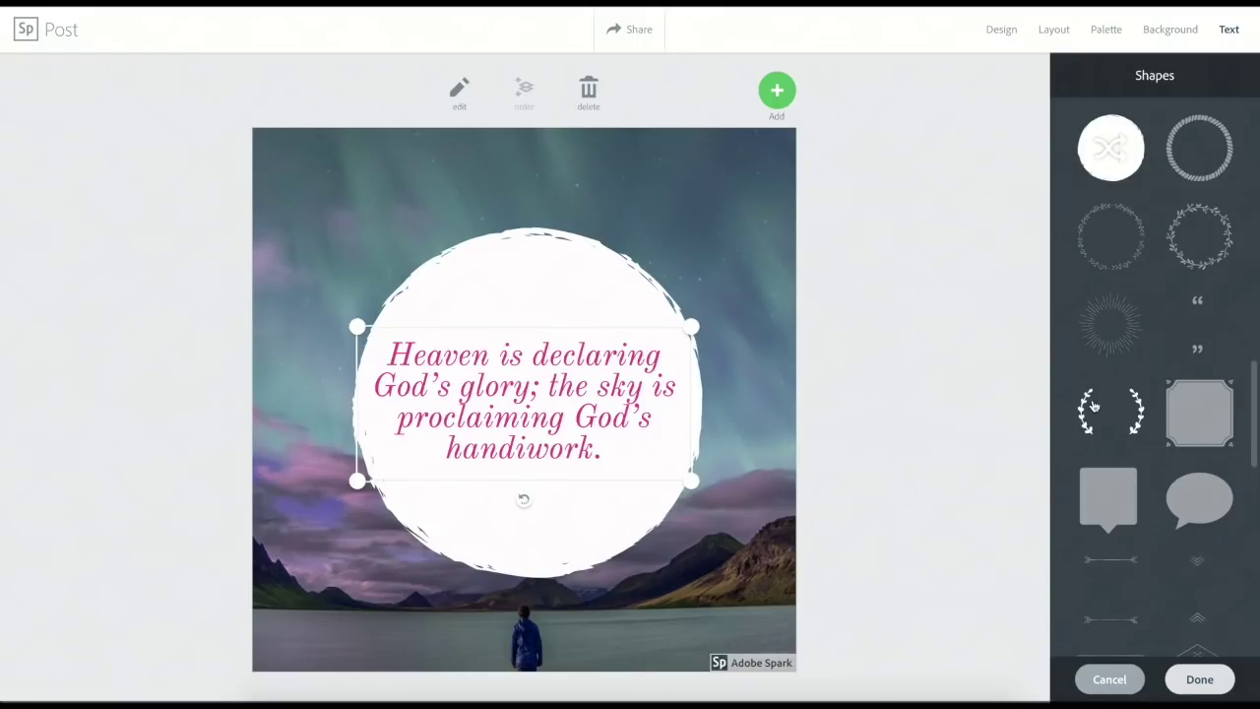
pyautogui.scroll(15, 1093, 406)
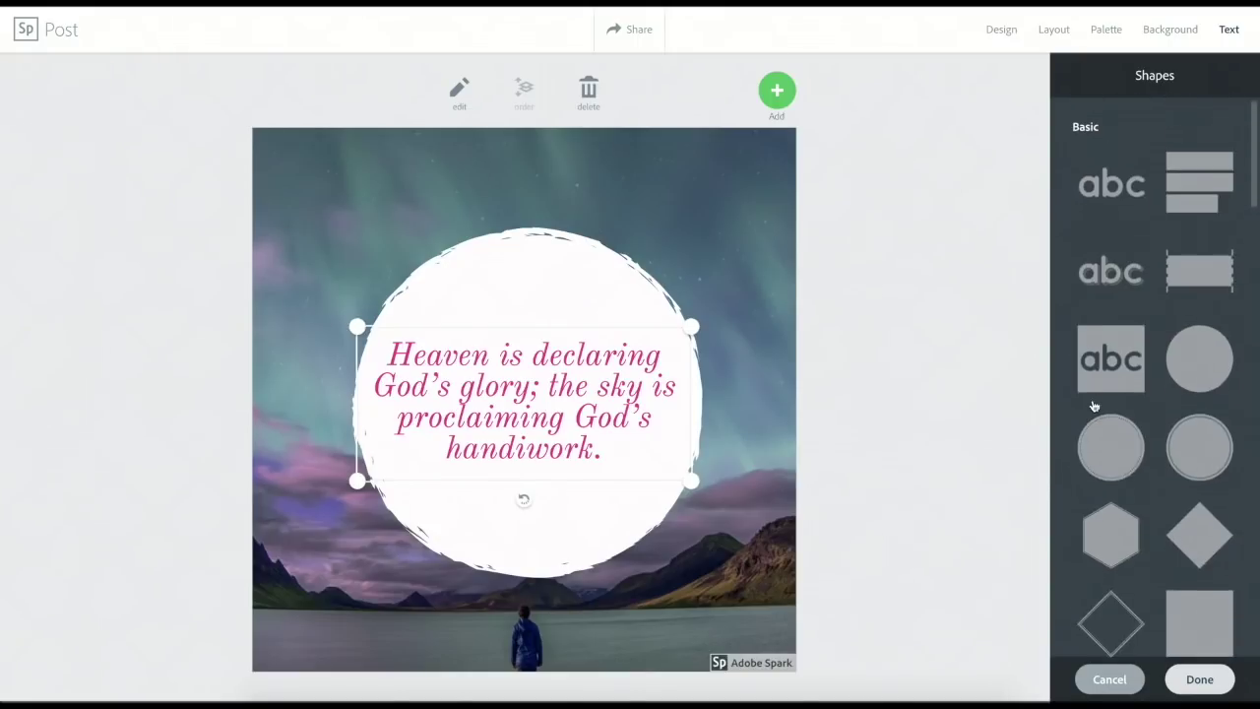
pyautogui.click(1105, 197)
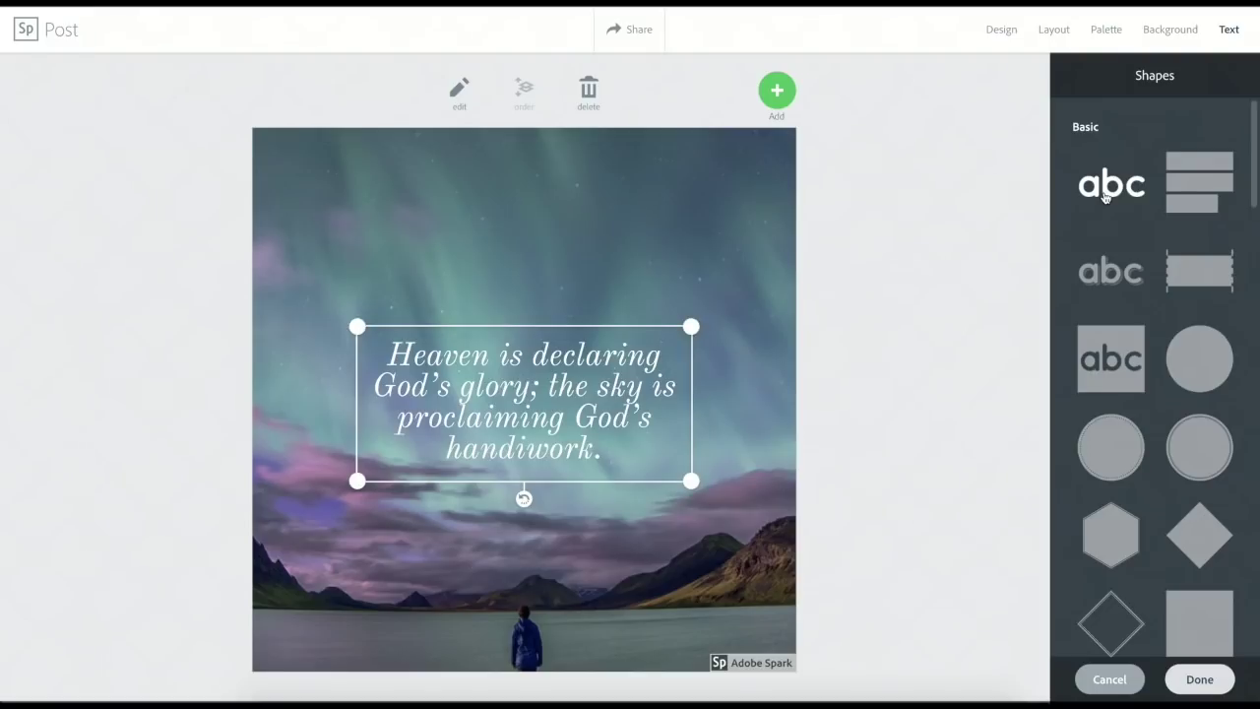
pyautogui.moveTo(573, 453); pyautogui.dragTo(558, 308)
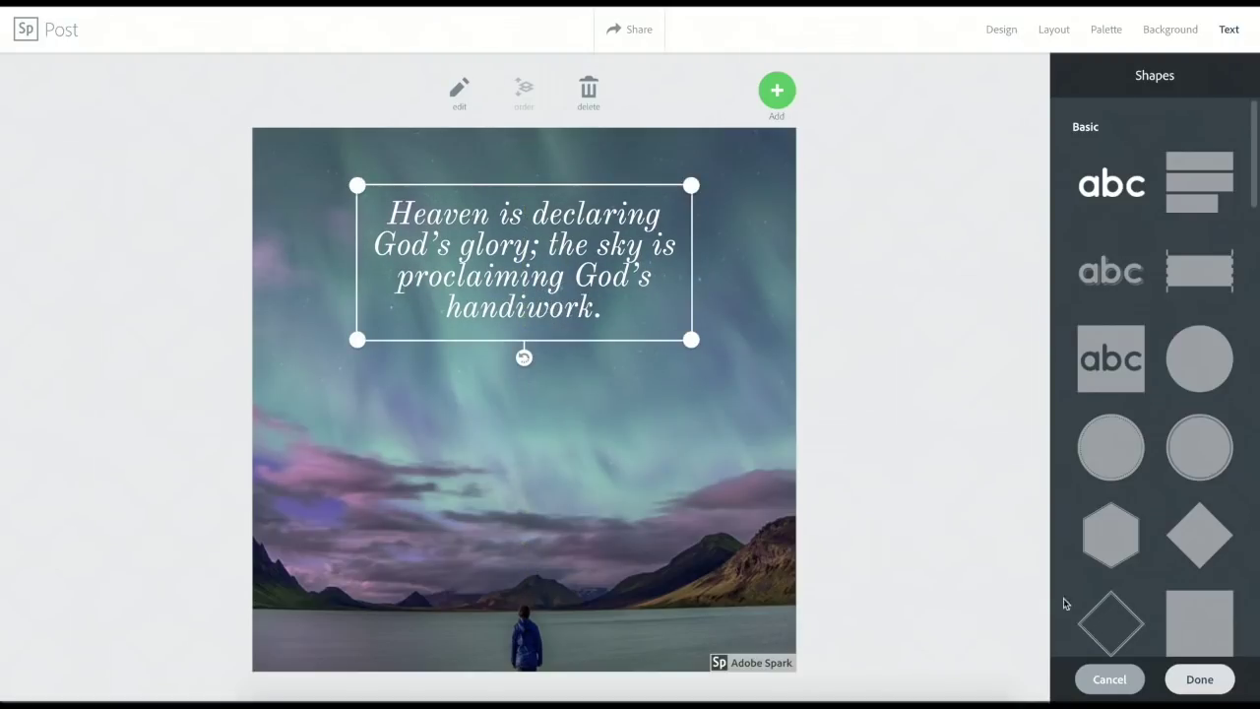
pyautogui.click(1186, 678)
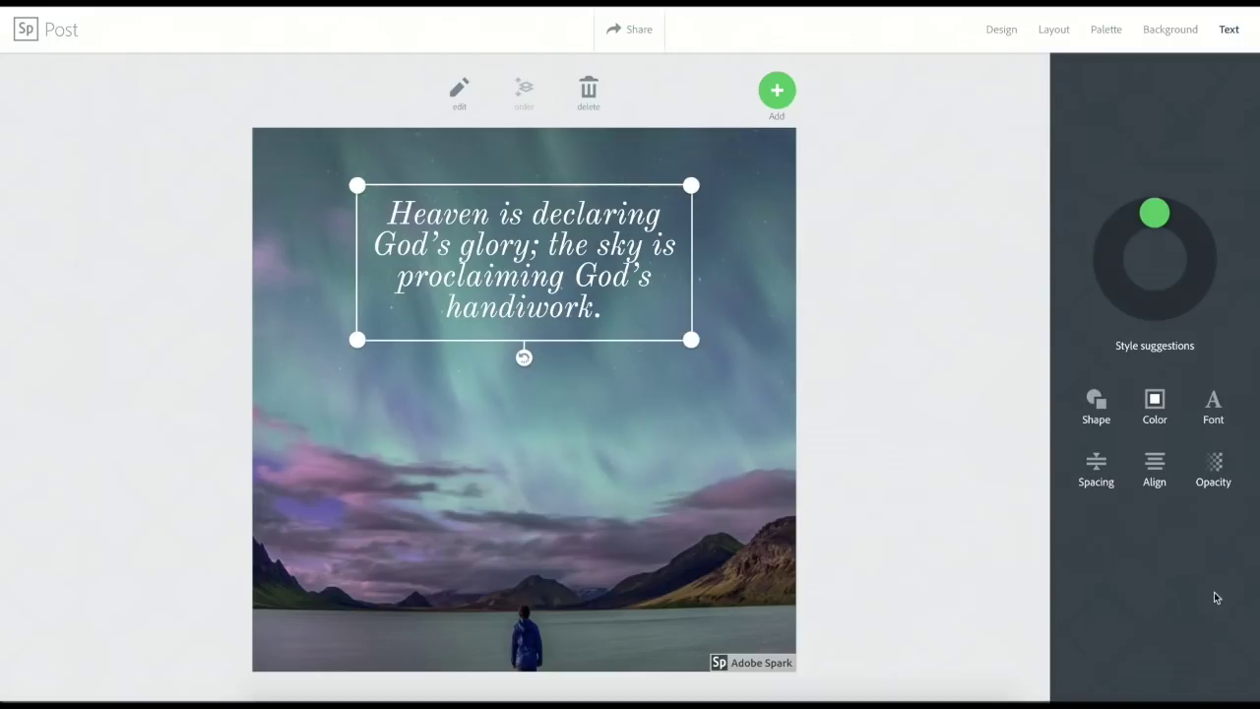
# Change the verse's font to True North.
pyautogui.click(1215, 401)
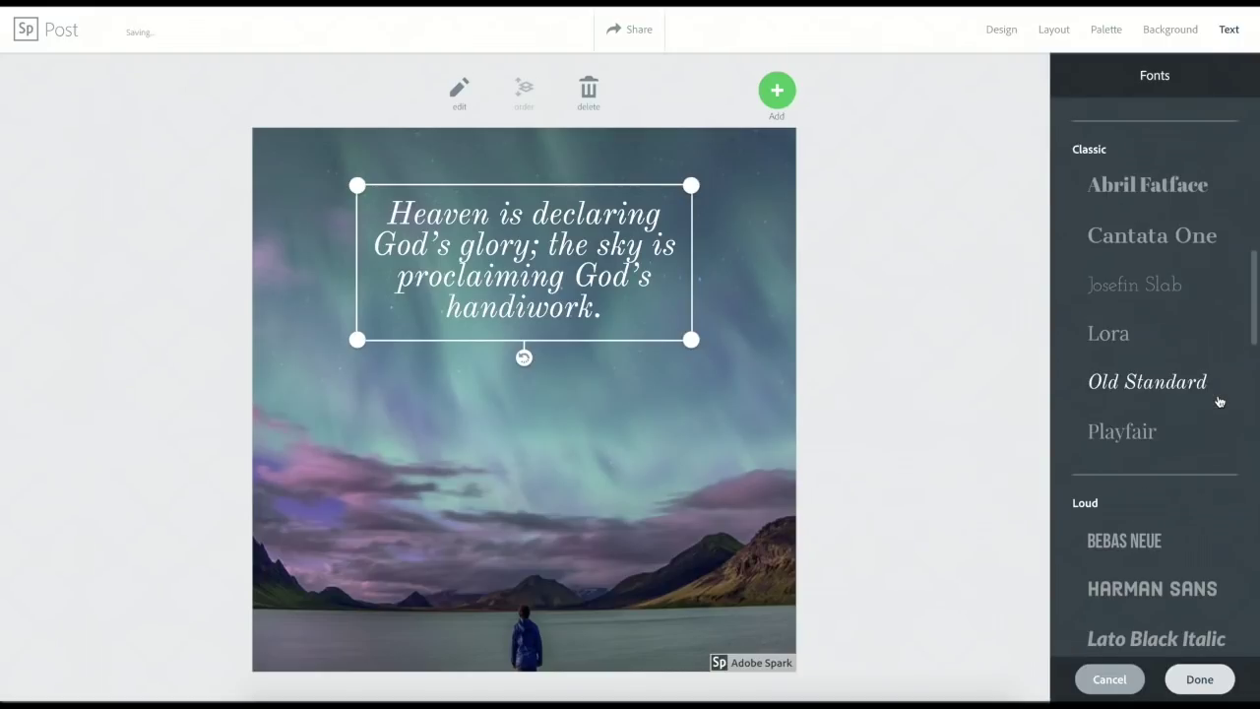
pyautogui.scroll(-6, 1219, 402)
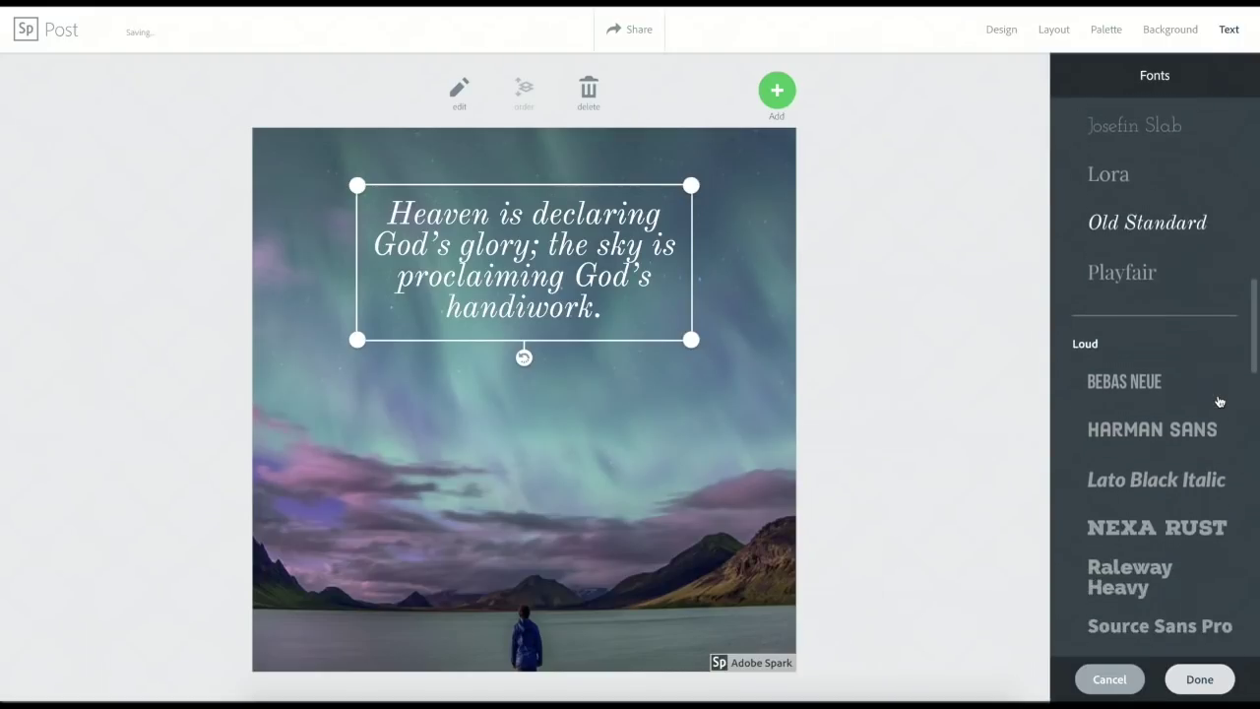
pyautogui.scroll(-5, 1219, 402)
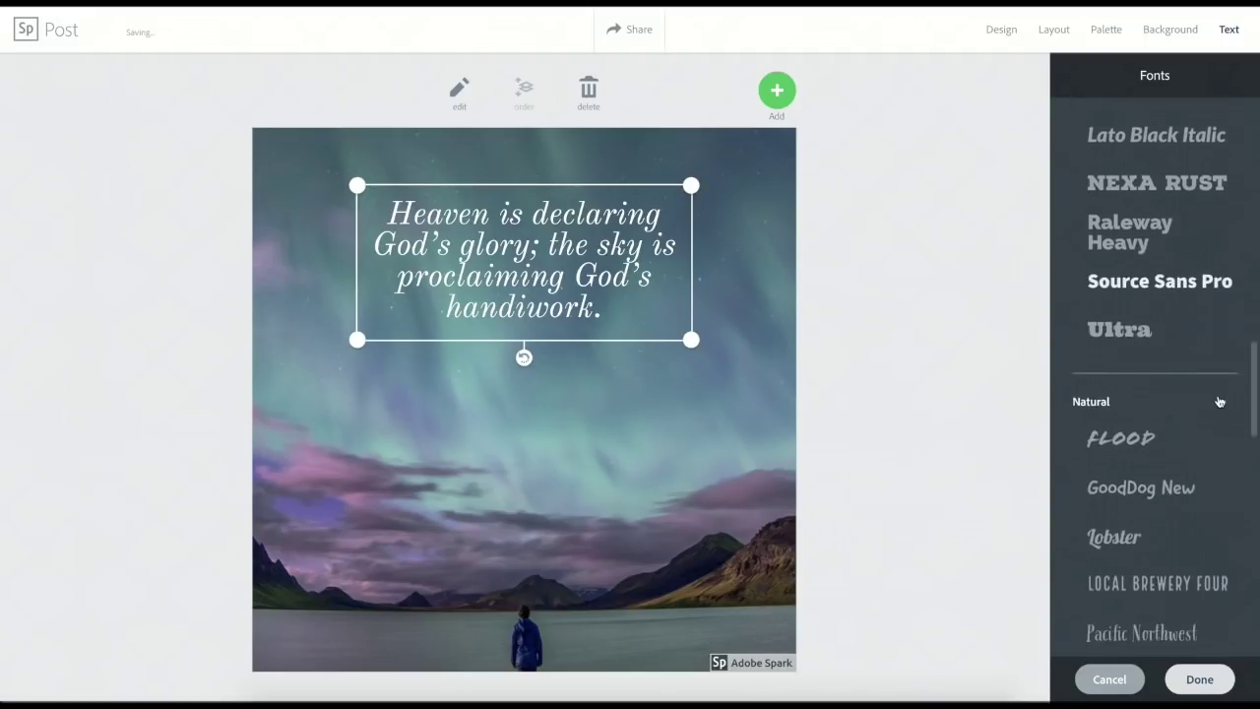
pyautogui.scroll(-5, 1219, 402)
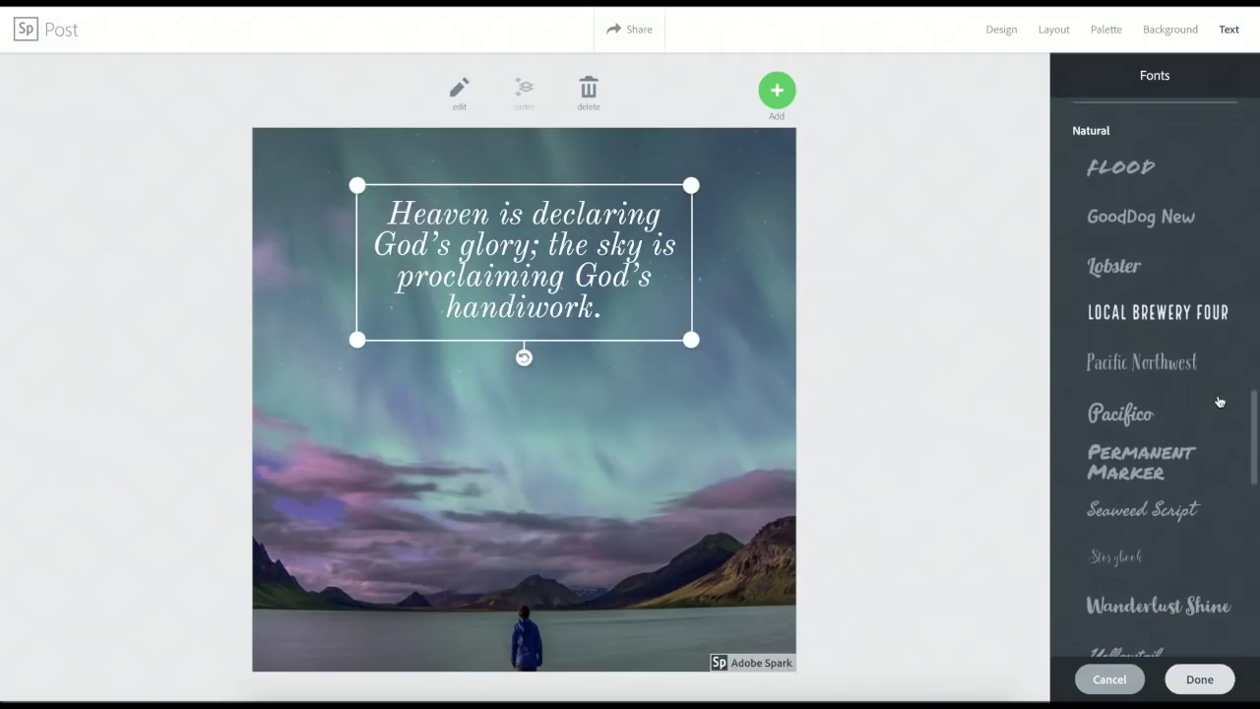
pyautogui.scroll(-5, 1219, 402)
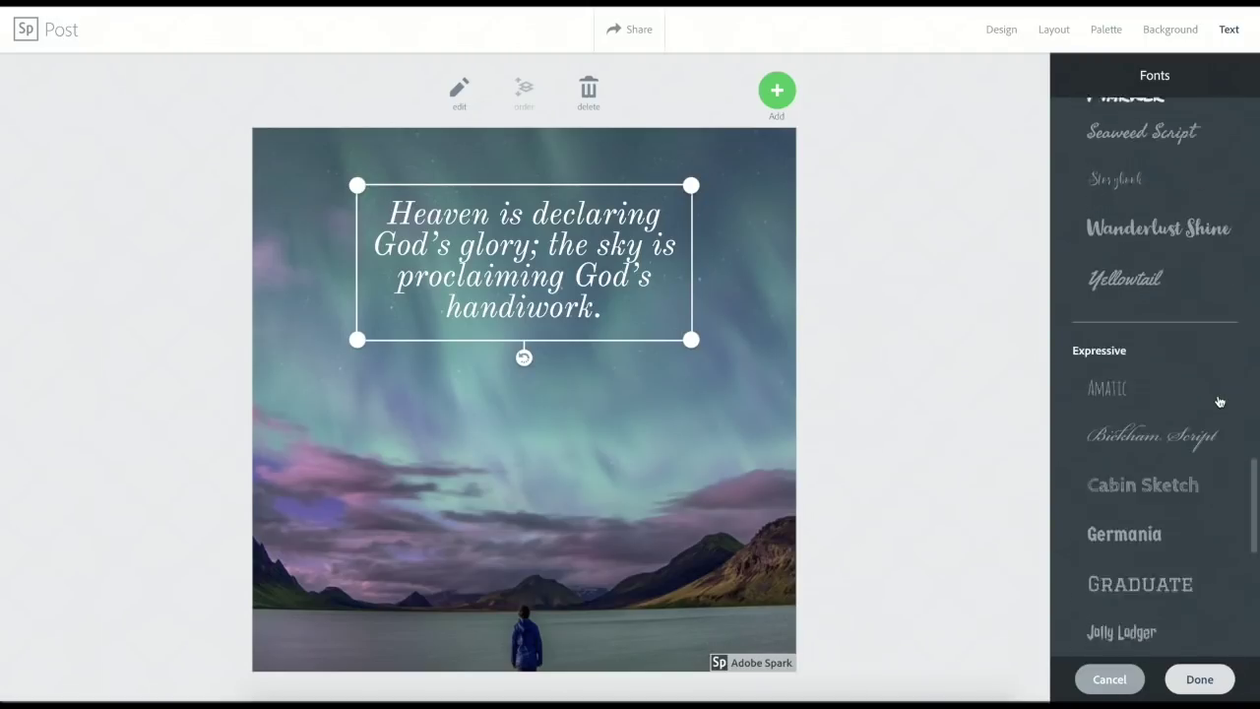
pyautogui.scroll(-5, 1219, 402)
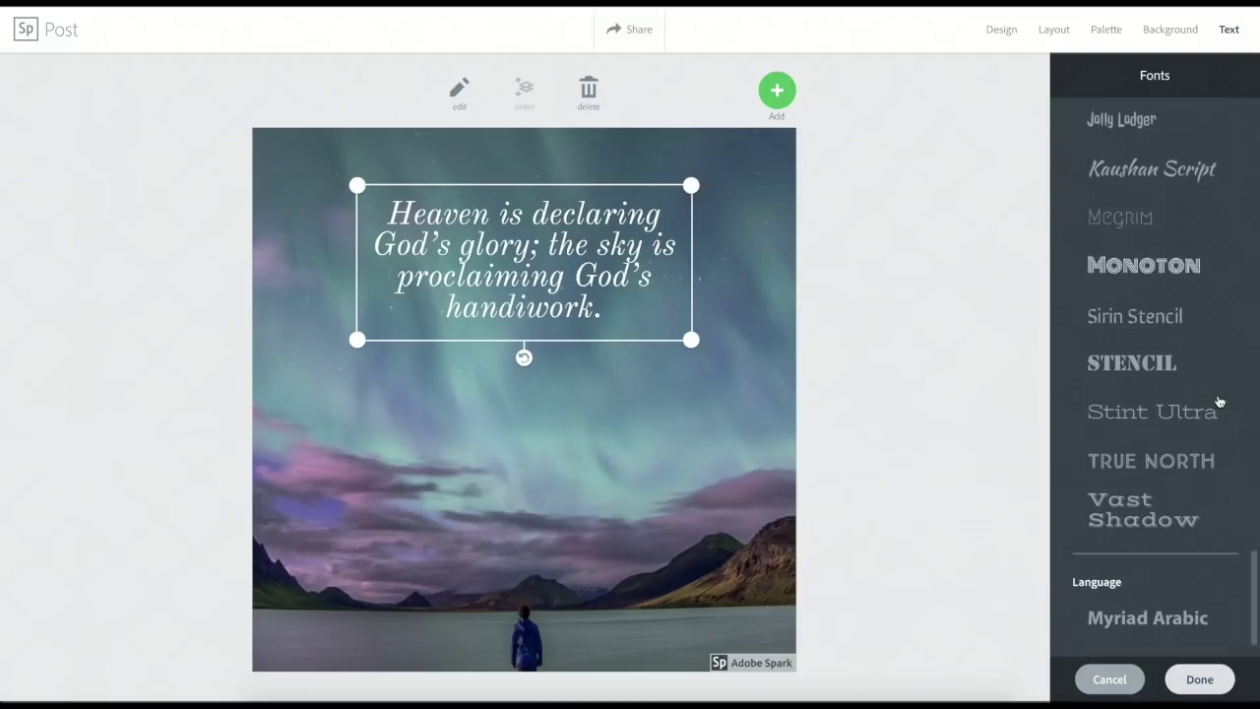
pyautogui.click(1182, 428)
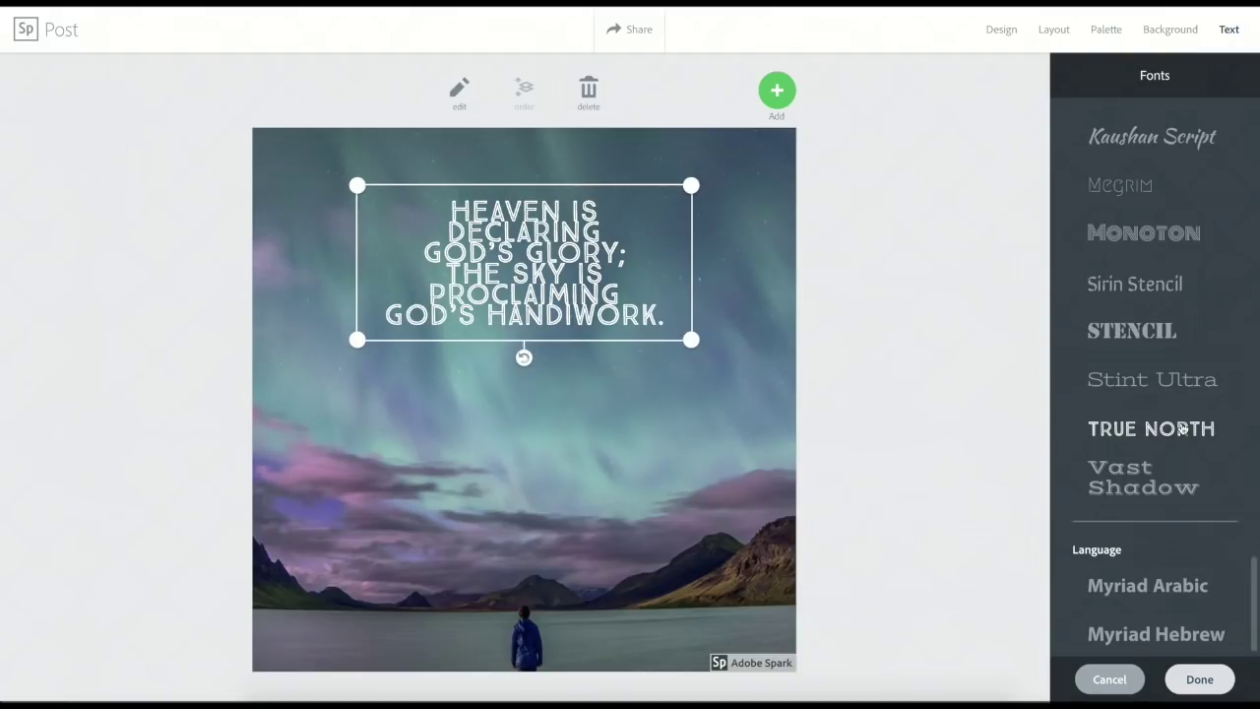
# Enlarge the verse's text box so the first line reads "Heaven is declaring", centre it in the sky, and accept the font.
pyautogui.moveTo(691, 340); pyautogui.dragTo(791, 352)
pyautogui.moveTo(647, 284); pyautogui.dragTo(599, 285)
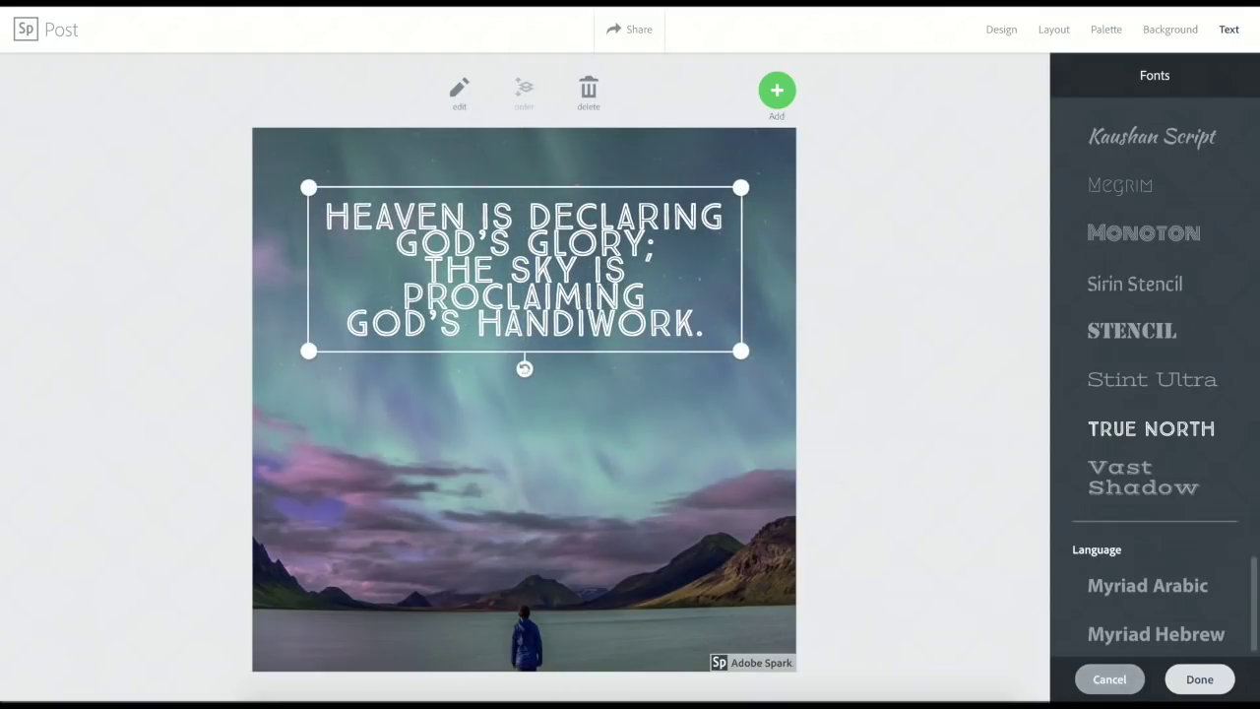
pyautogui.click(1212, 687)
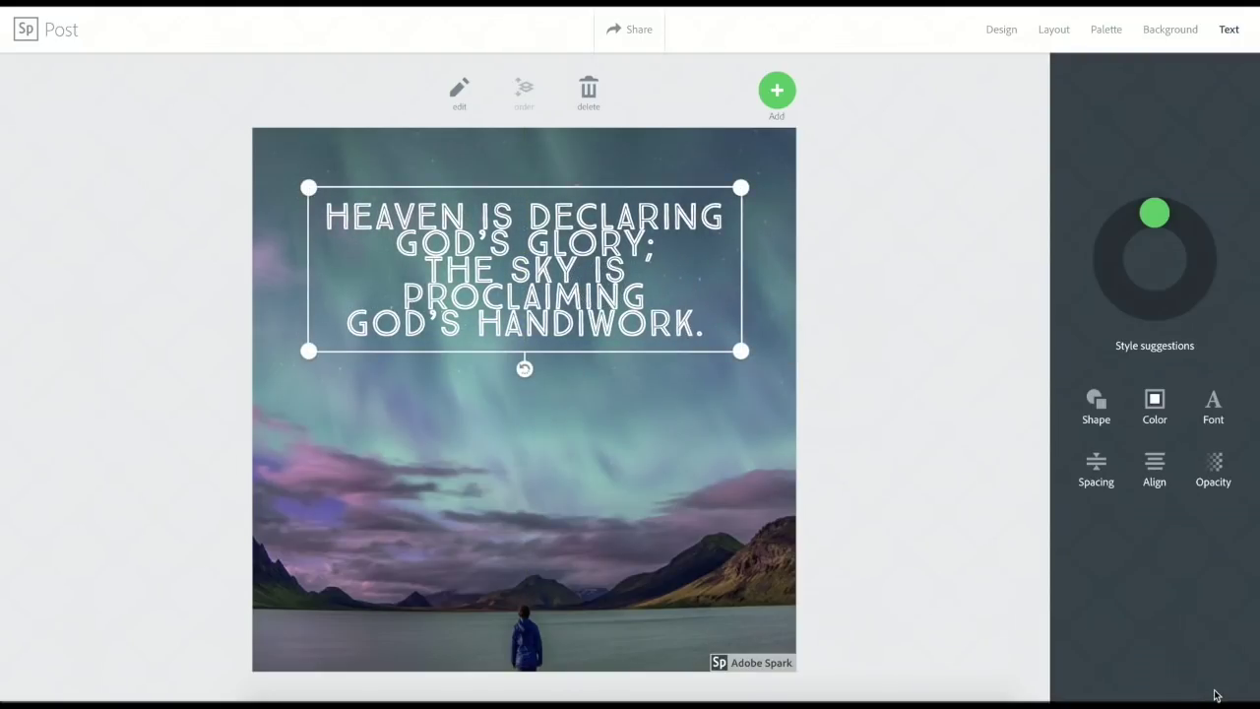
# Cycle through the verse's line spacing and alignment options, settling on looser line spacing with centred alignment.
pyautogui.click(1097, 464)
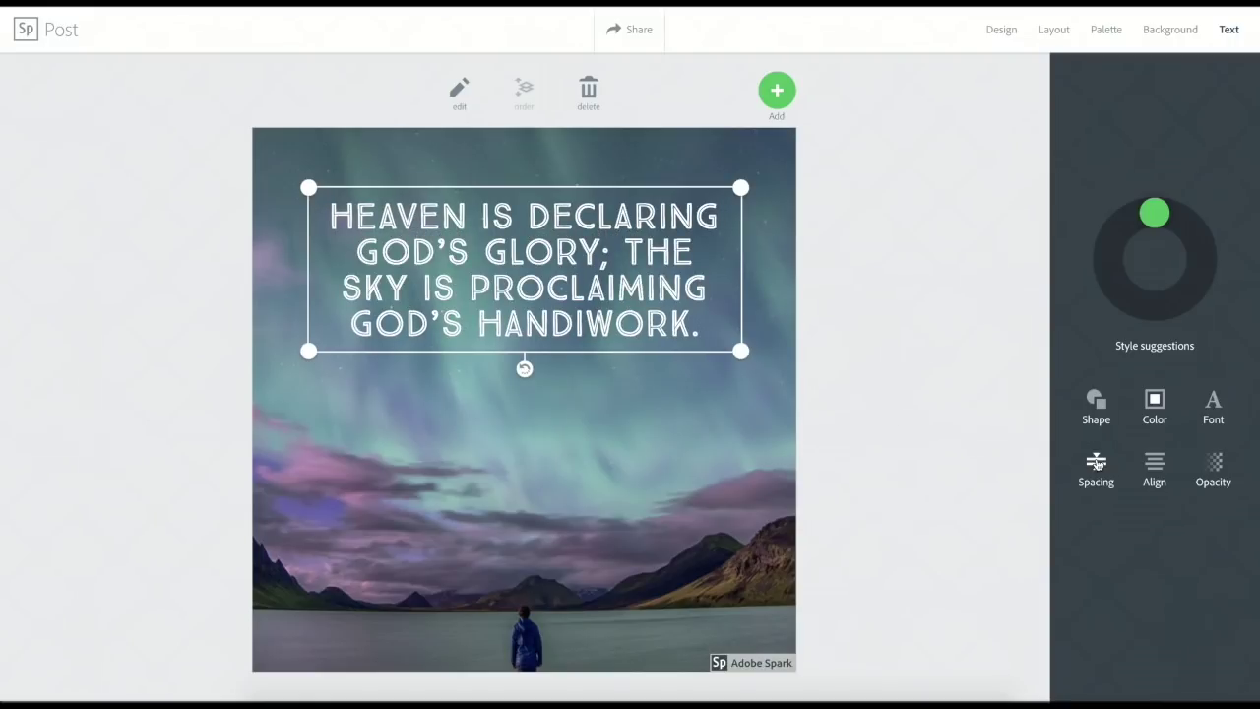
pyautogui.click(1097, 464)
pyautogui.click(1097, 464)
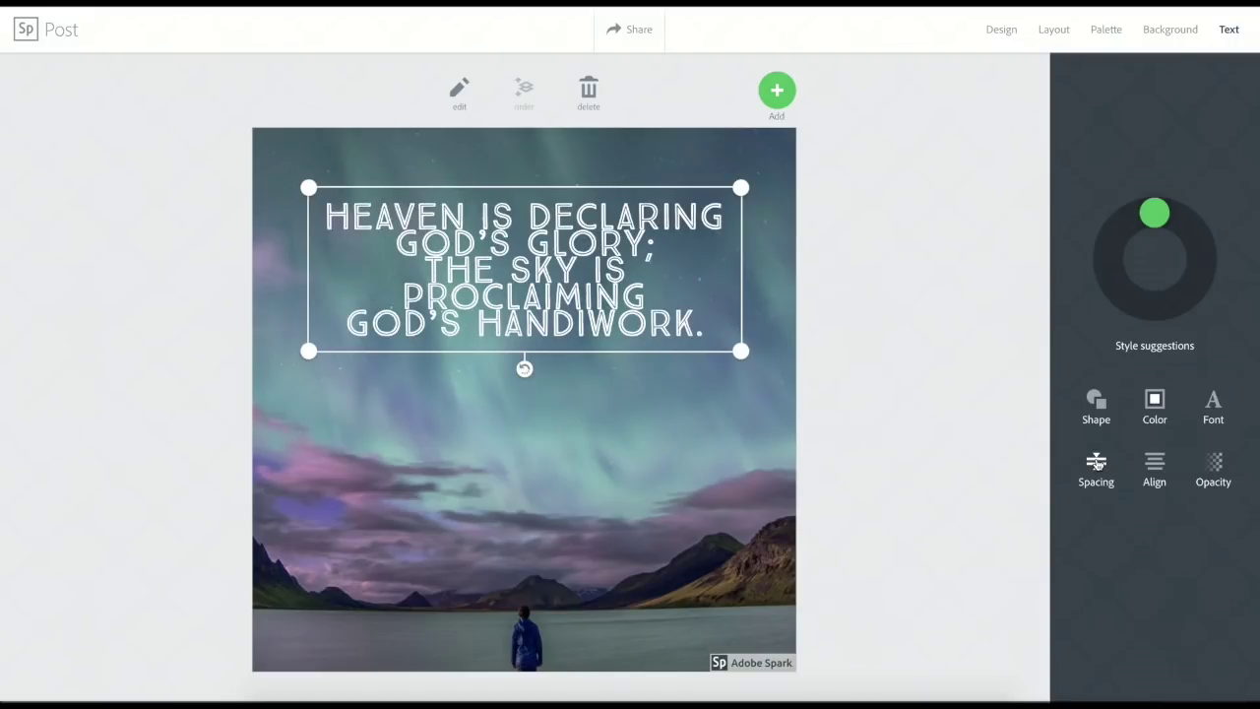
pyautogui.click(1155, 464)
pyautogui.click(1155, 464)
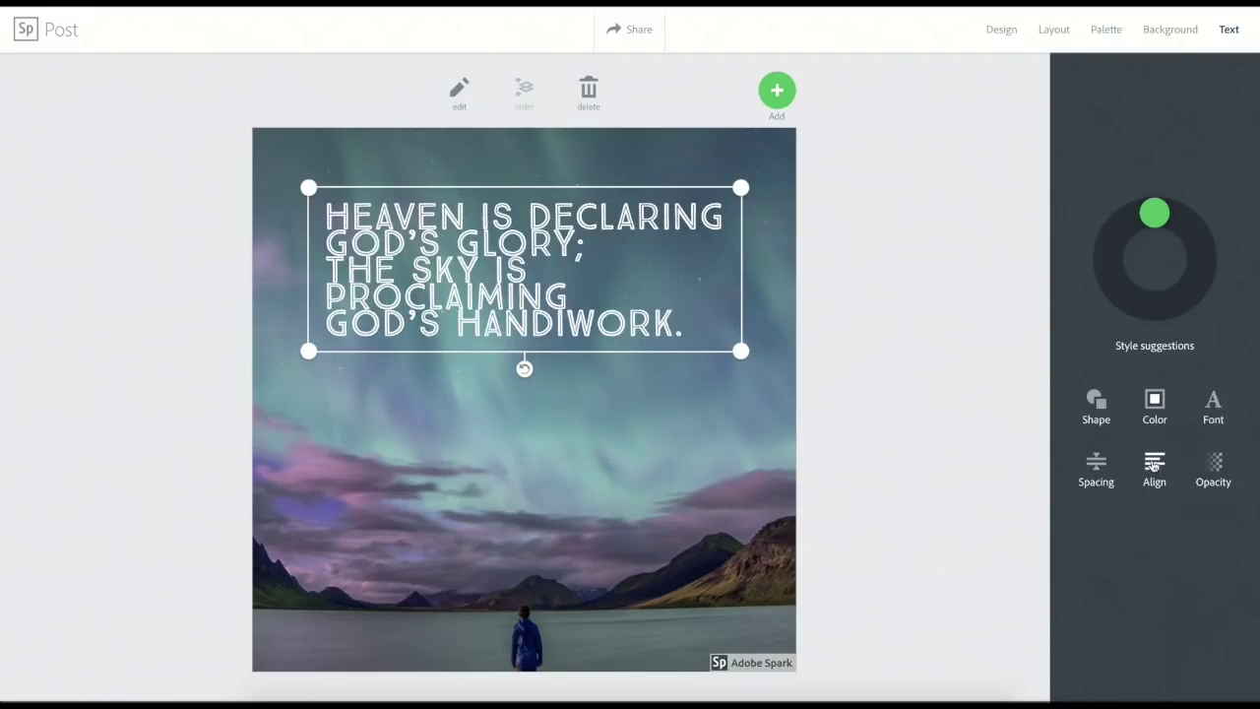
pyautogui.click(1155, 463)
pyautogui.click(1155, 463)
pyautogui.click(1155, 464)
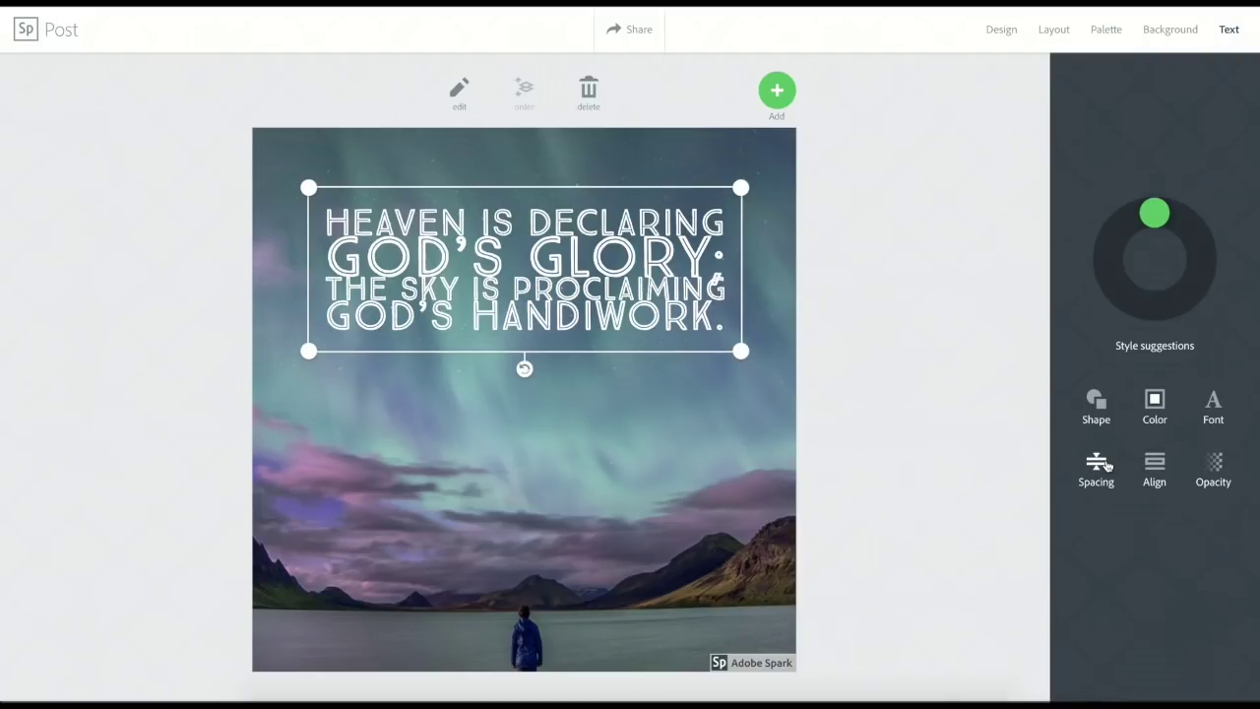
pyautogui.click(1155, 465)
pyautogui.click(1155, 464)
pyautogui.click(1155, 464)
pyautogui.click(1097, 462)
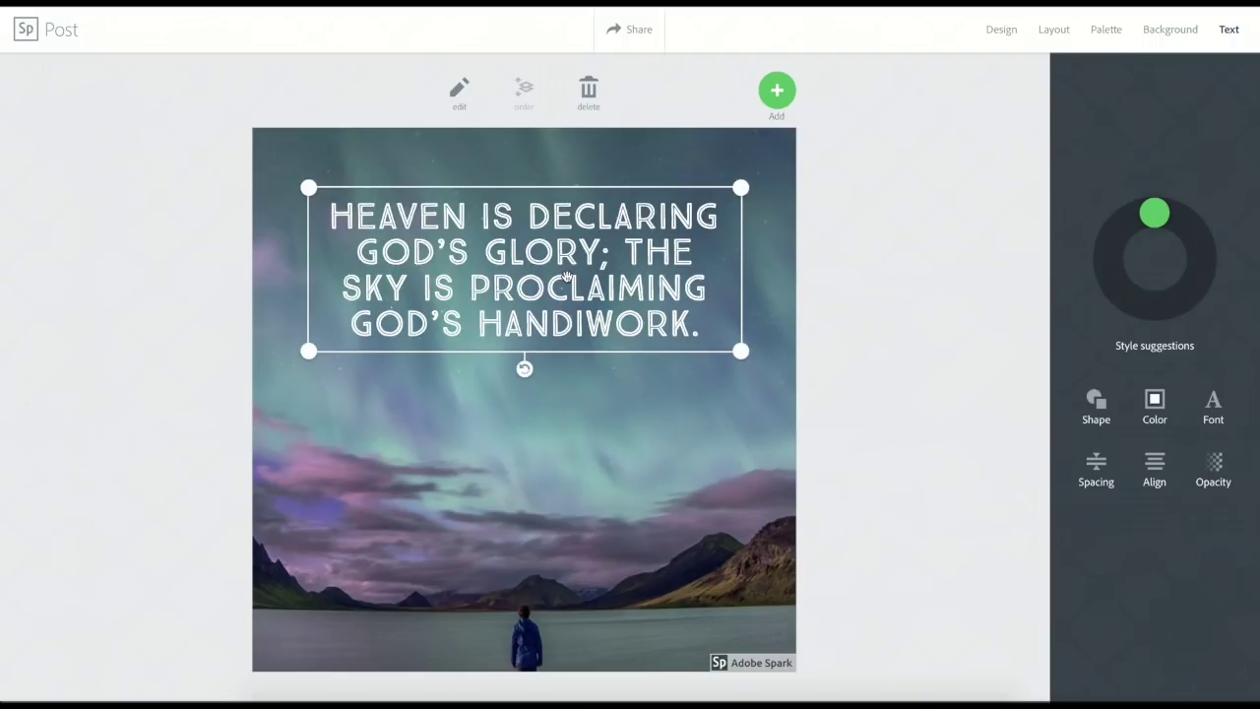
# Shorten the verse text to "Heaven is declaring", copying the removed remainder, and move the line up so it is centred in the sky.
pyautogui.click(567, 277)
pyautogui.click(567, 277)
pyautogui.click(459, 91)
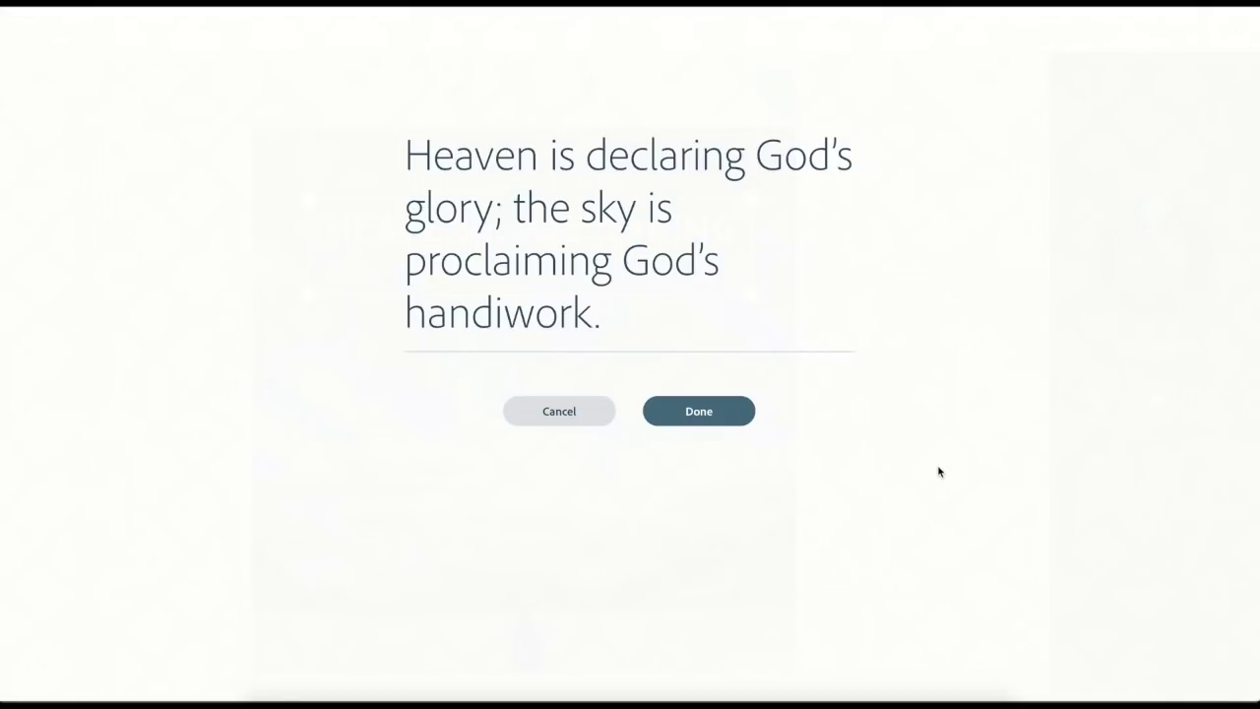
pyautogui.moveTo(756, 157); pyautogui.dragTo(743, 304)
pyautogui.hotkey('ctrl', 'c')
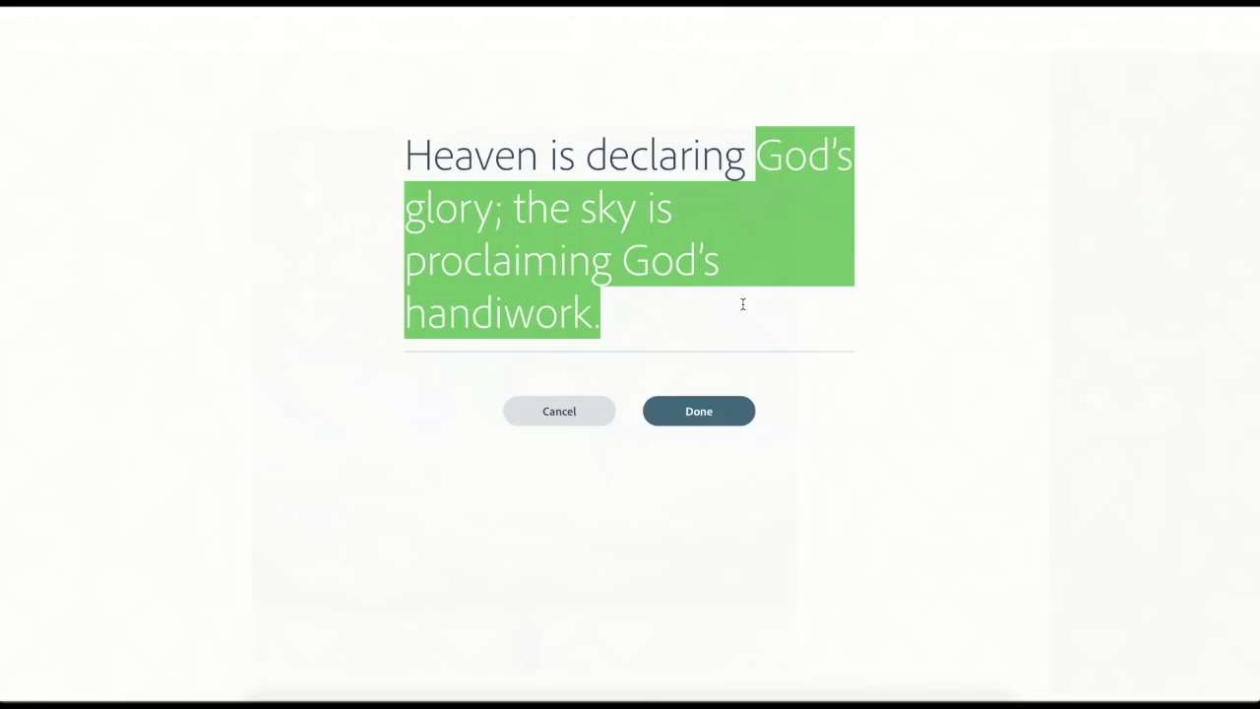
pyautogui.press('BackSpace')
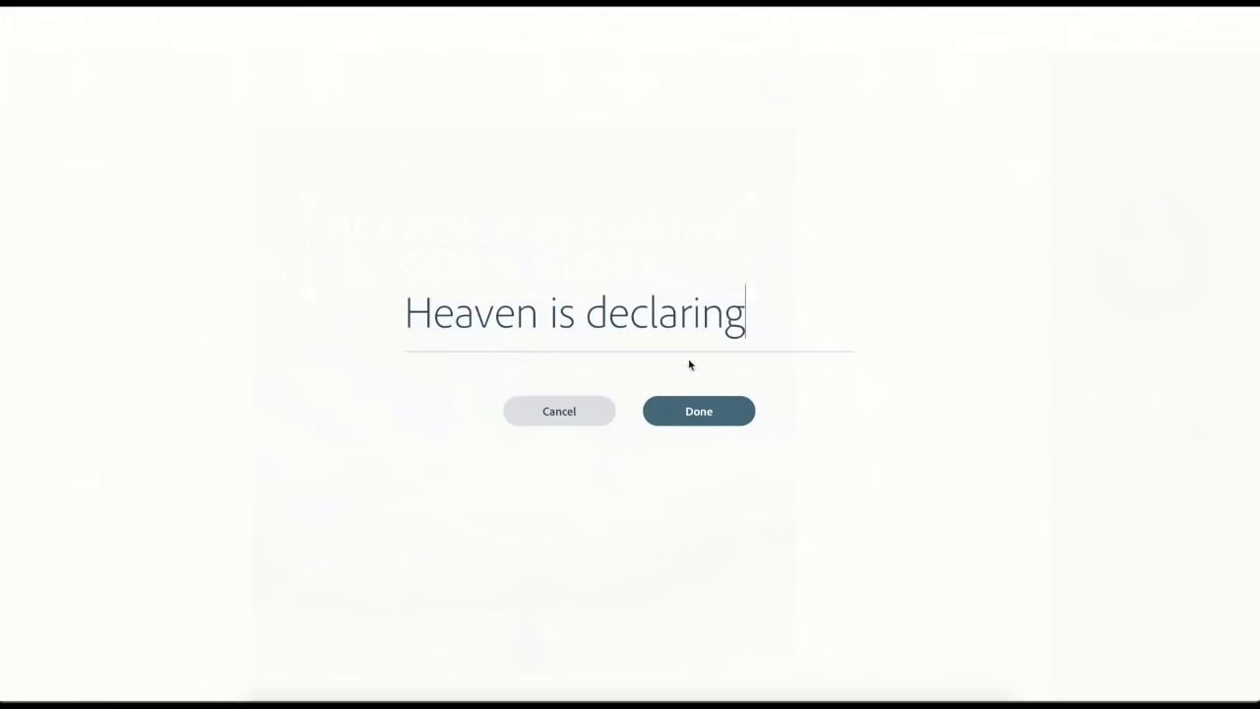
pyautogui.click(697, 412)
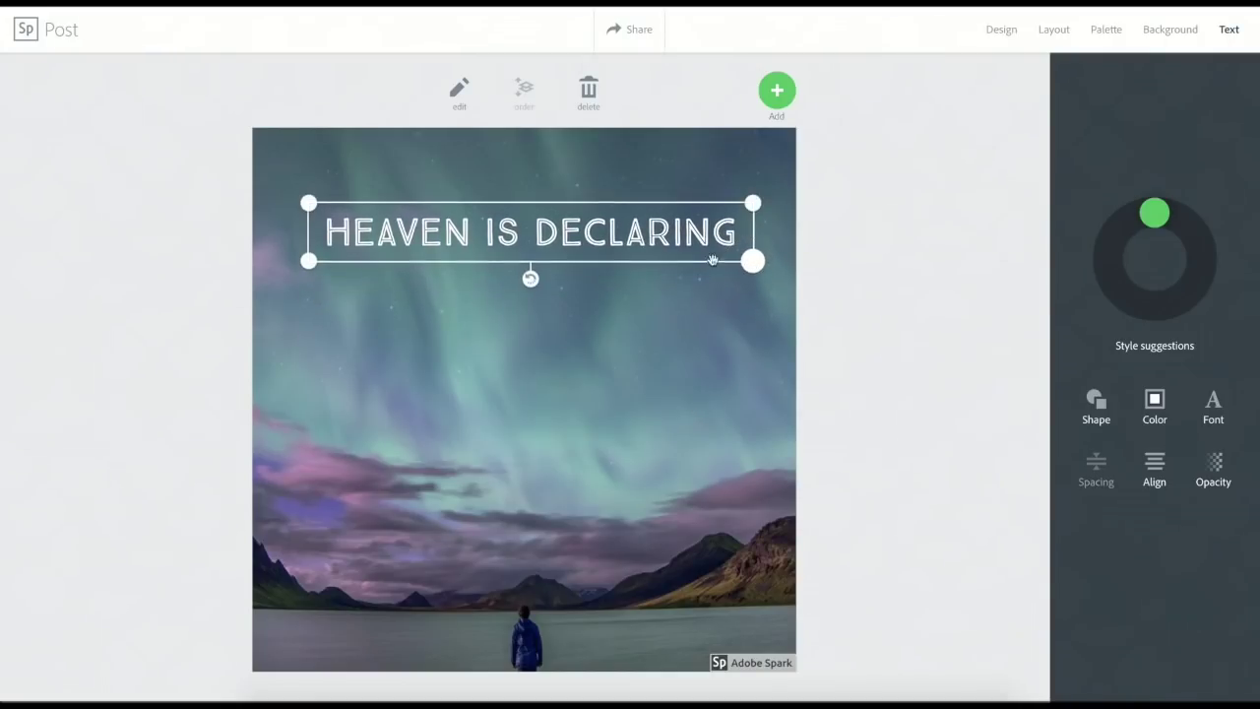
pyautogui.moveTo(673, 240); pyautogui.dragTo(662, 205)
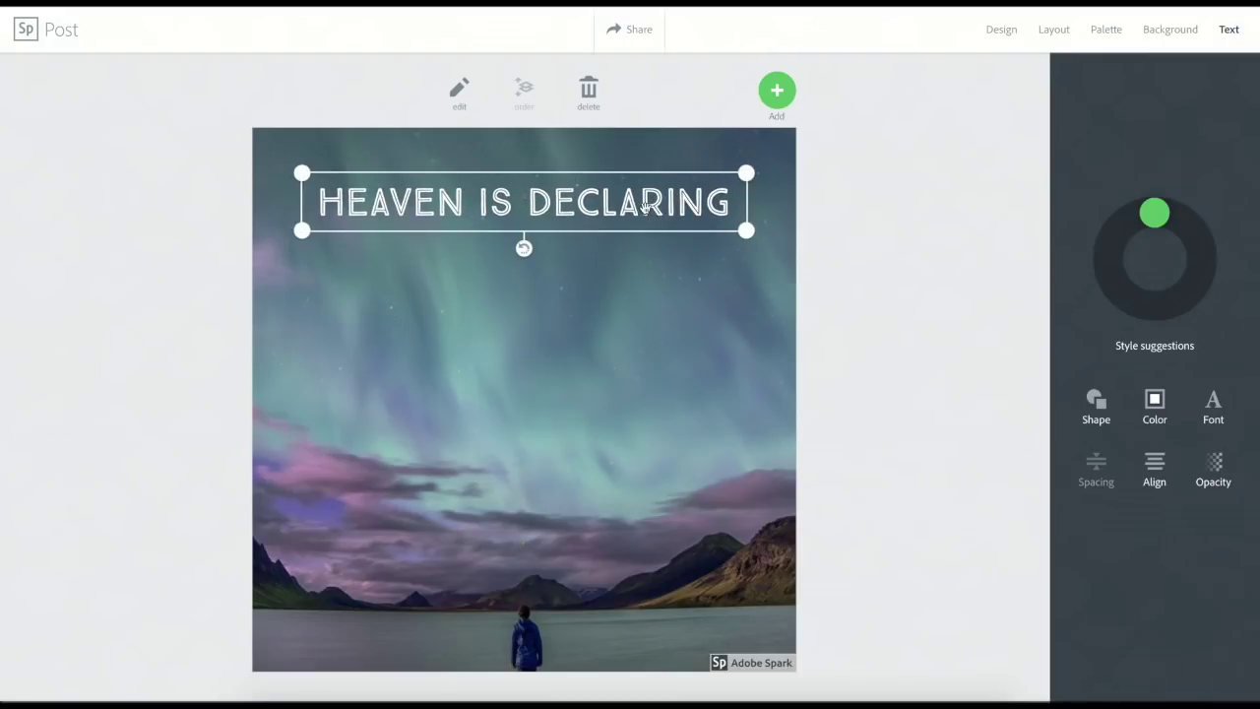
# Add a "God's glory" text from the copied verse, copying the part removed after it, and fit it on one line beneath "Heaven is declaring".
pyautogui.click(777, 90)
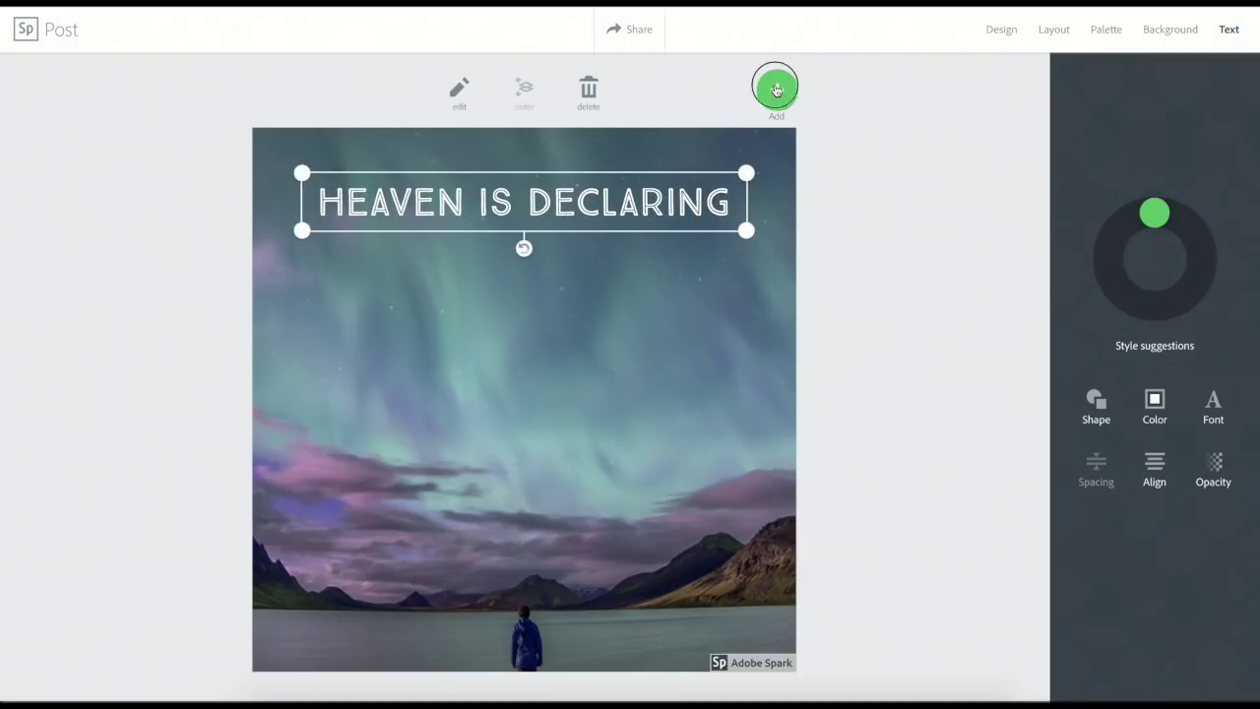
pyautogui.click(655, 90)
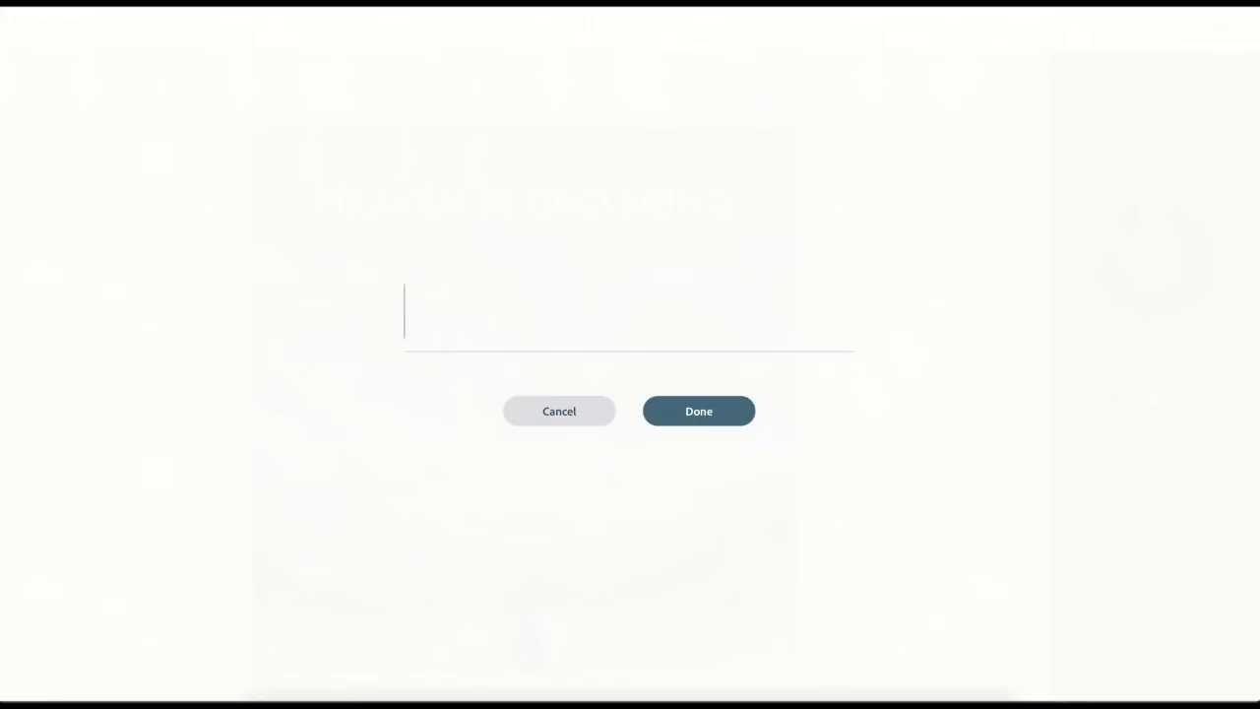
pyautogui.hotkey('ctrl', 'v')
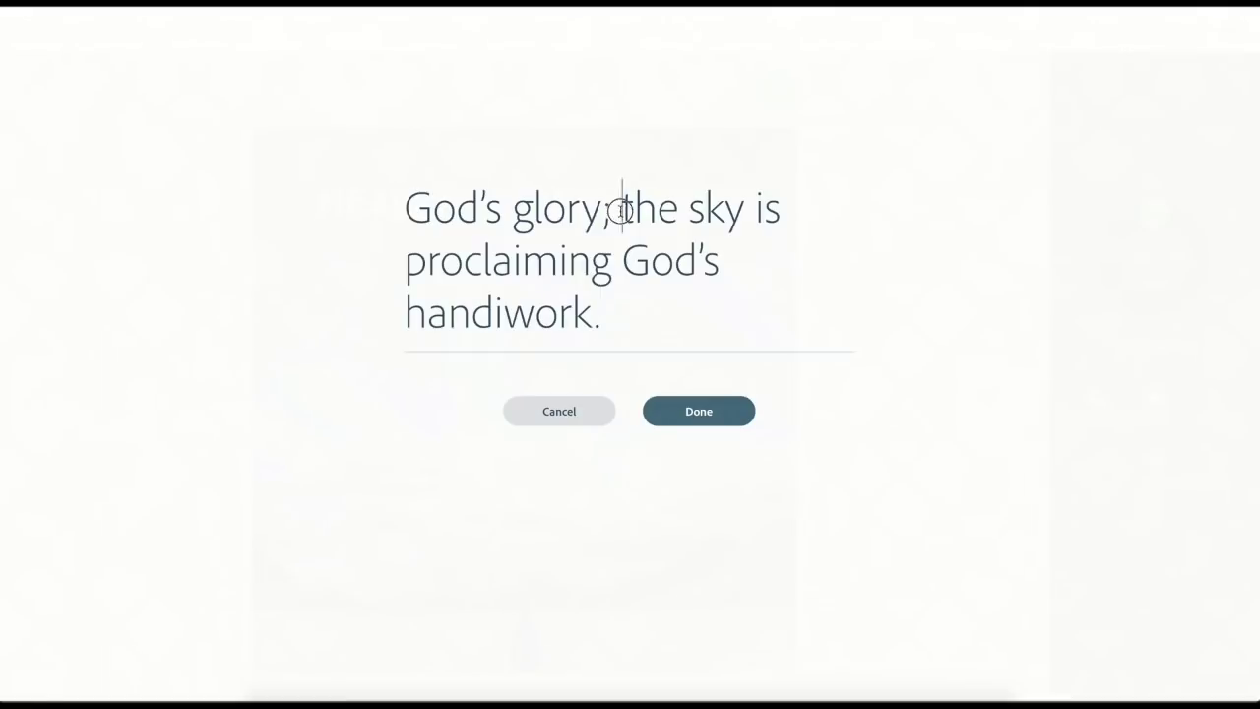
pyautogui.moveTo(622, 205); pyautogui.dragTo(620, 316)
pyautogui.hotkey('ctrl', 'c')
pyautogui.press('BackSpace')
pyautogui.press('BackSpace')
pyautogui.press('BackSpace')
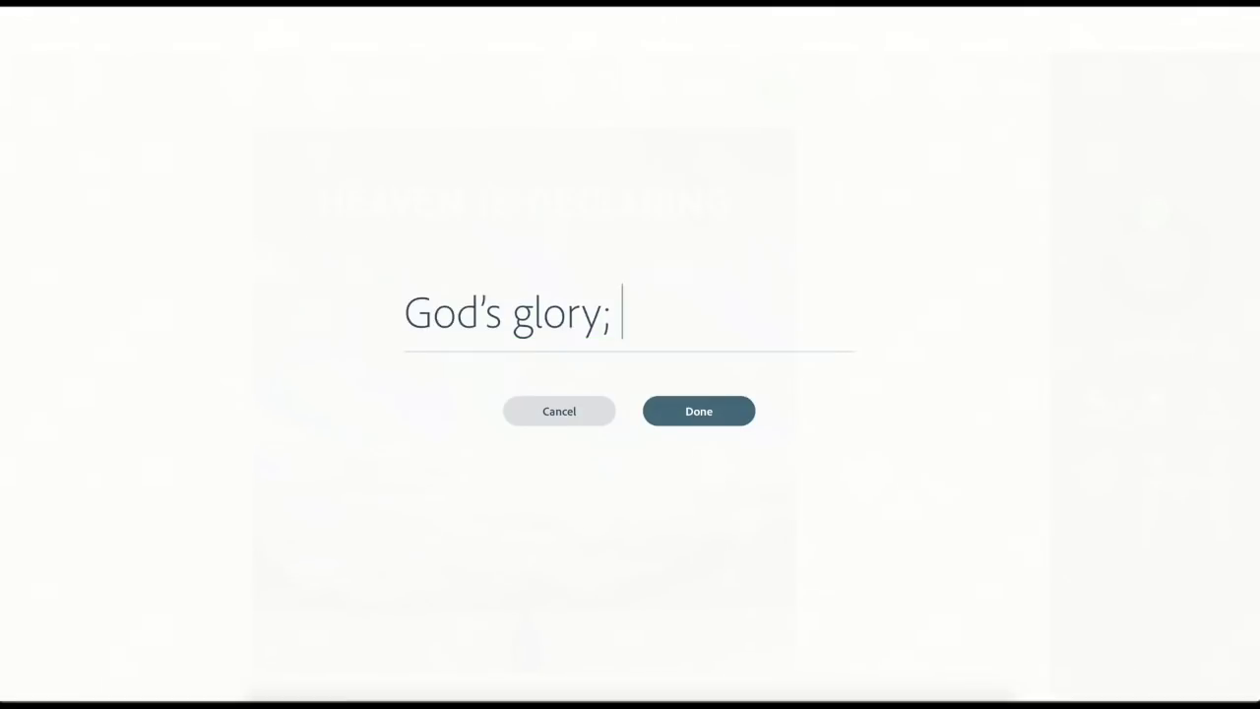
pyautogui.click(687, 412)
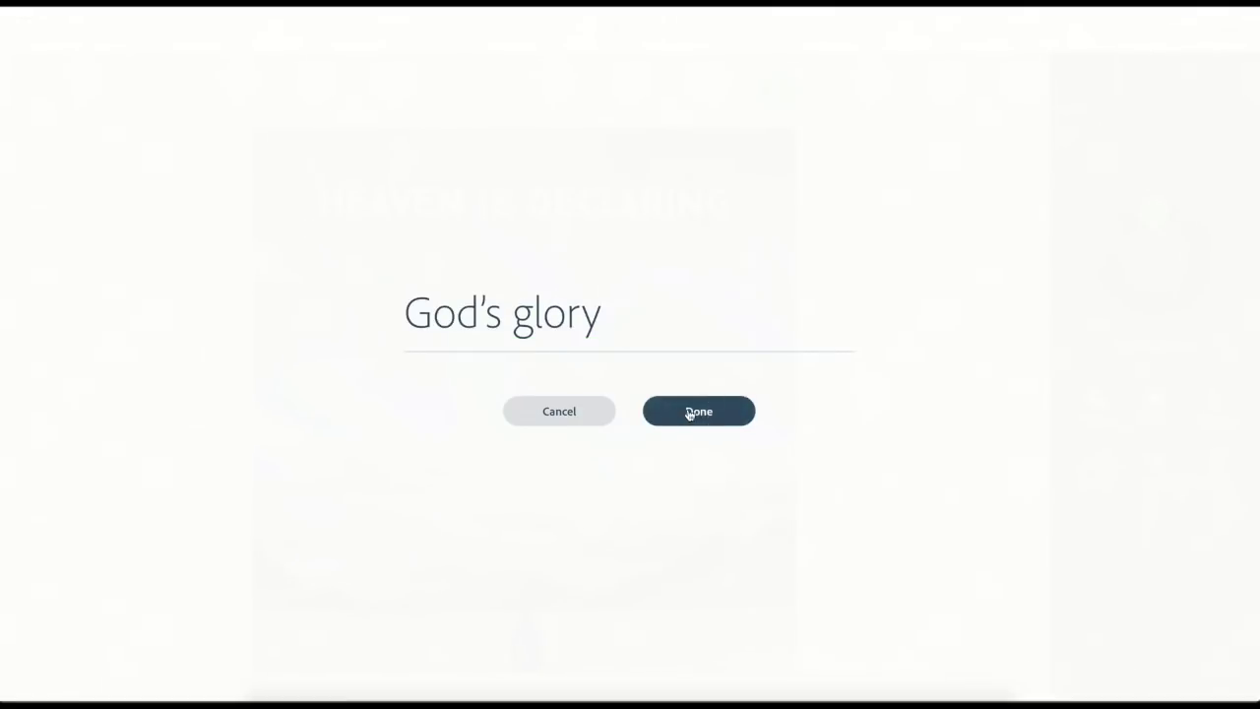
pyautogui.moveTo(764, 542); pyautogui.dragTo(792, 398)
pyautogui.moveTo(696, 350); pyautogui.dragTo(690, 269)
# Add "the sky is proclaiming" from the copied text, copying the removed ending, and fit it on one line beneath "God's glory".
pyautogui.click(774, 91)
pyautogui.click(649, 91)
pyautogui.hotkey('ctrl', 'v')
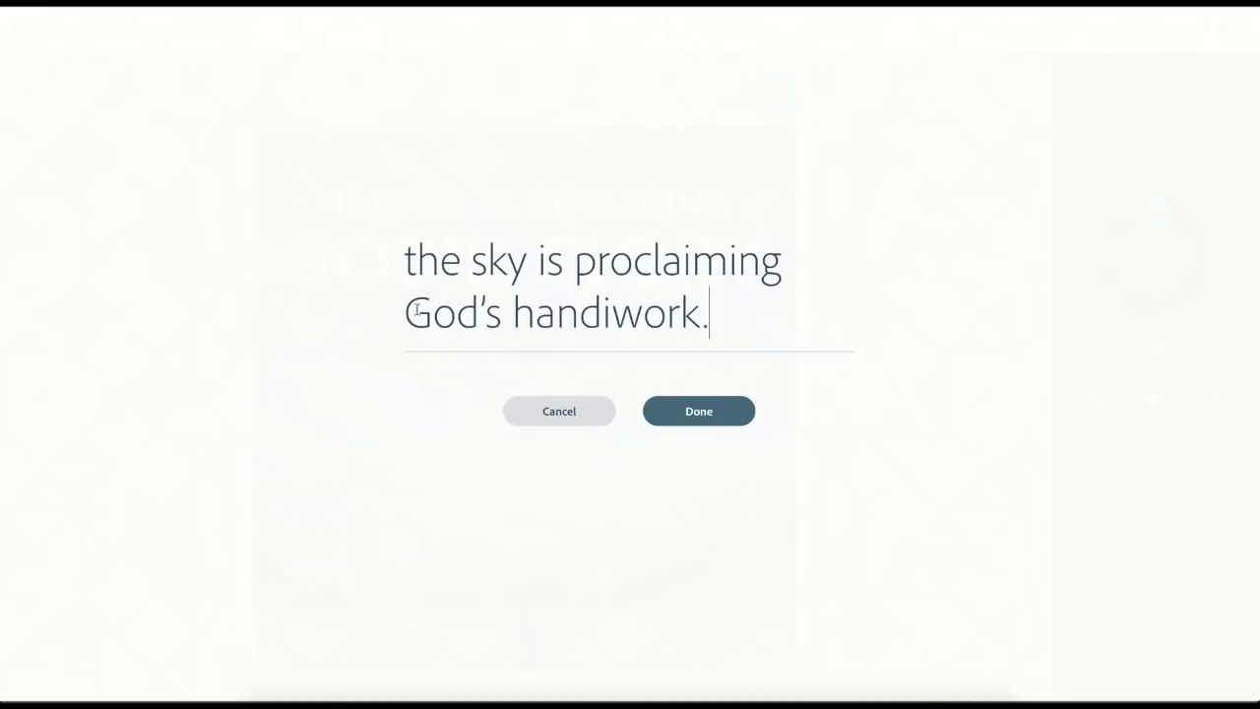
pyautogui.moveTo(405, 312); pyautogui.dragTo(708, 308)
pyautogui.hotkey('ctrl', 'c')
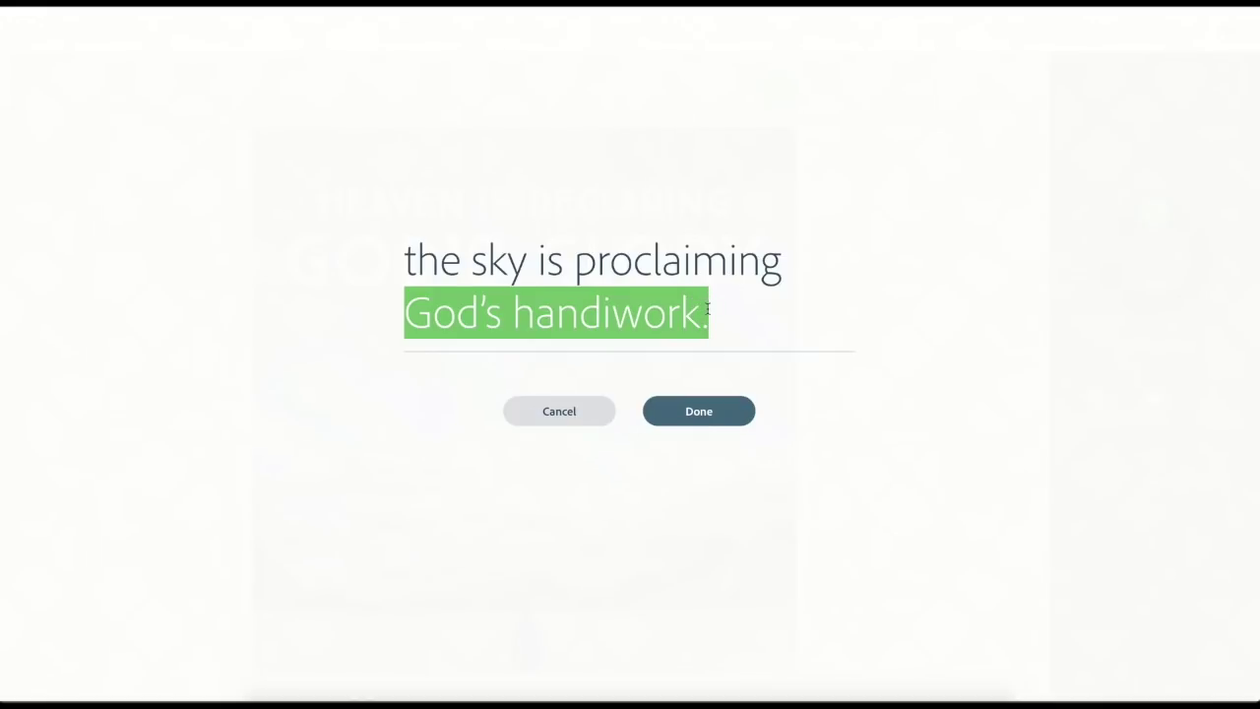
pyautogui.press('BackSpace')
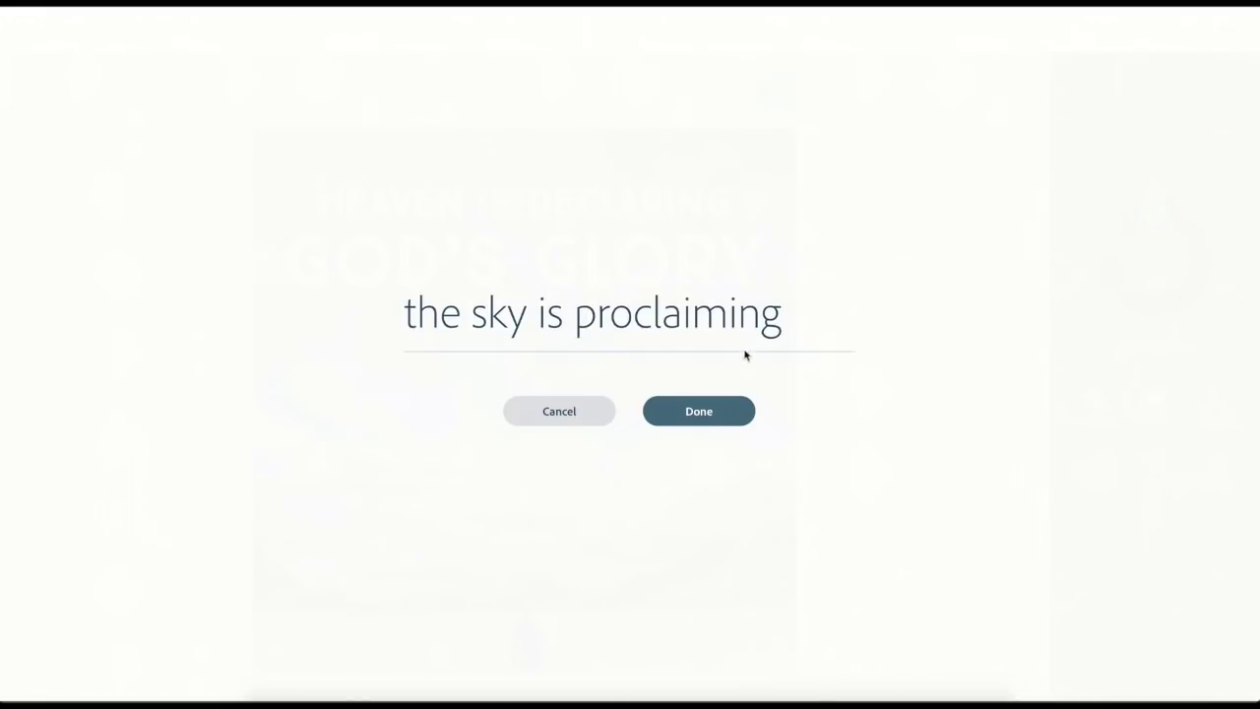
pyautogui.click(701, 410)
pyautogui.moveTo(765, 619); pyautogui.dragTo(759, 420)
pyautogui.moveTo(672, 394); pyautogui.dragTo(669, 340)
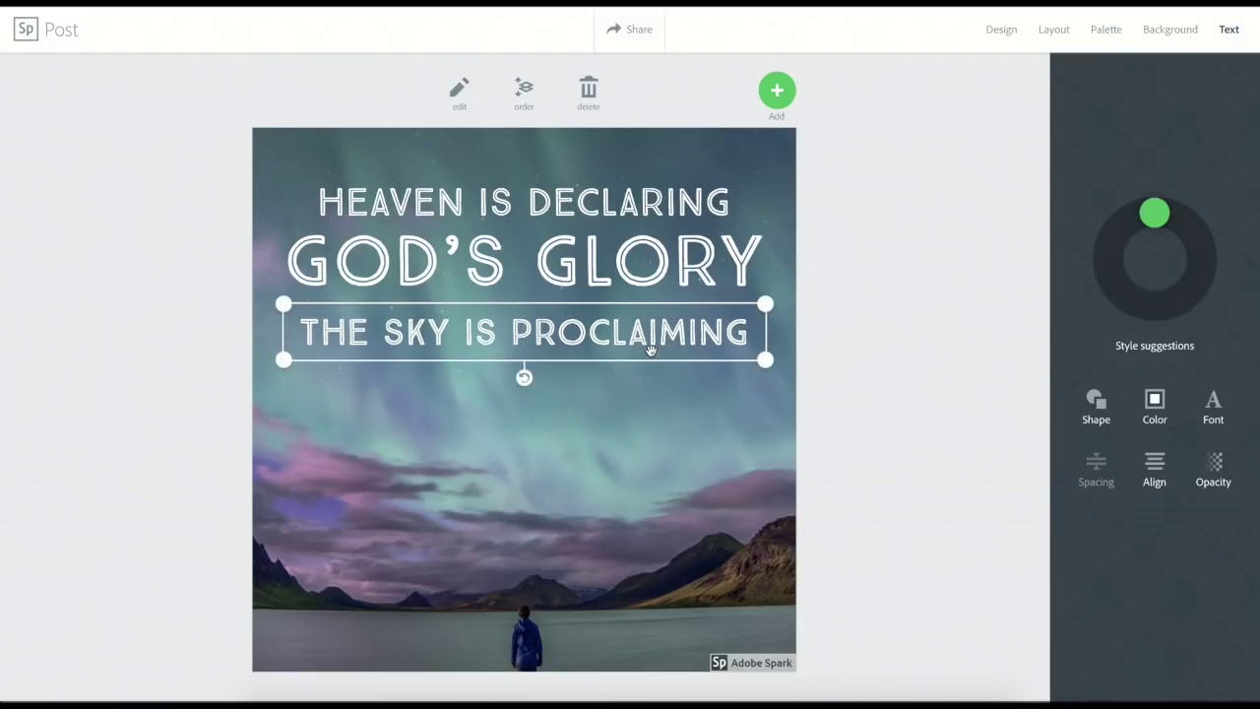
# Add "God's handiwork" from the copied text without the full stop, and fit it on one line beneath "the sky is proclaiming".
pyautogui.click(777, 90)
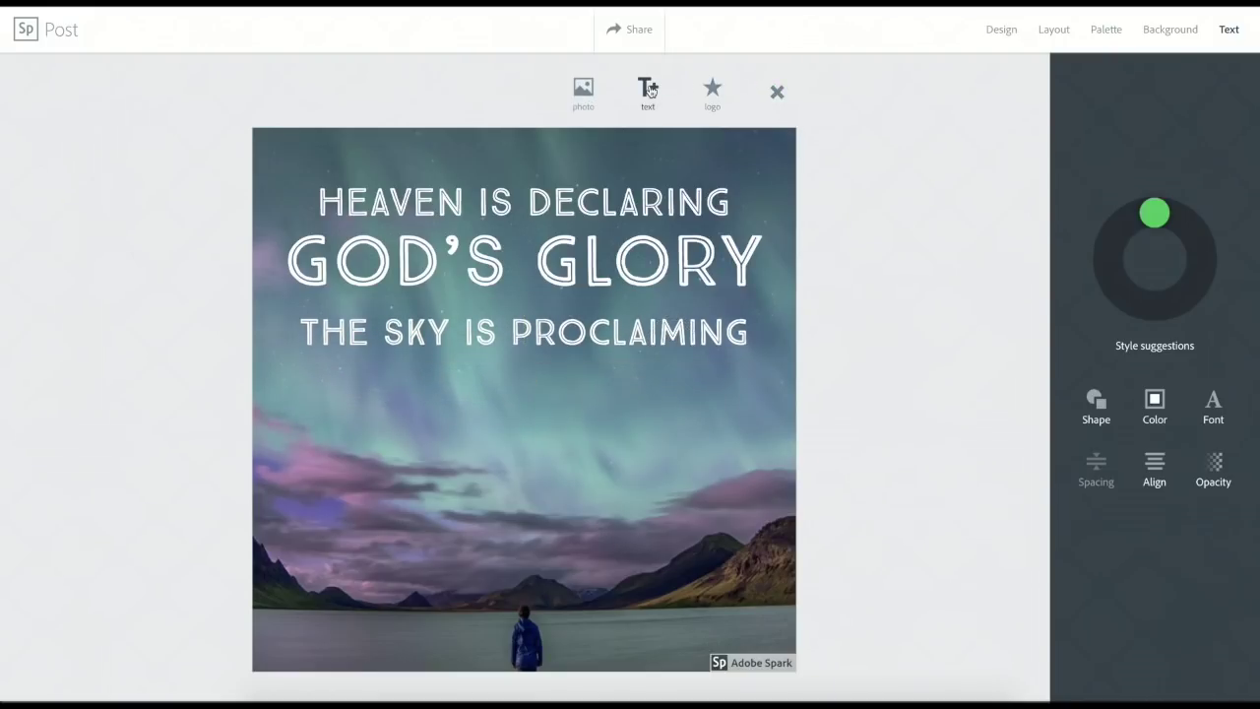
pyautogui.click(649, 91)
pyautogui.hotkey('ctrl', 'v')
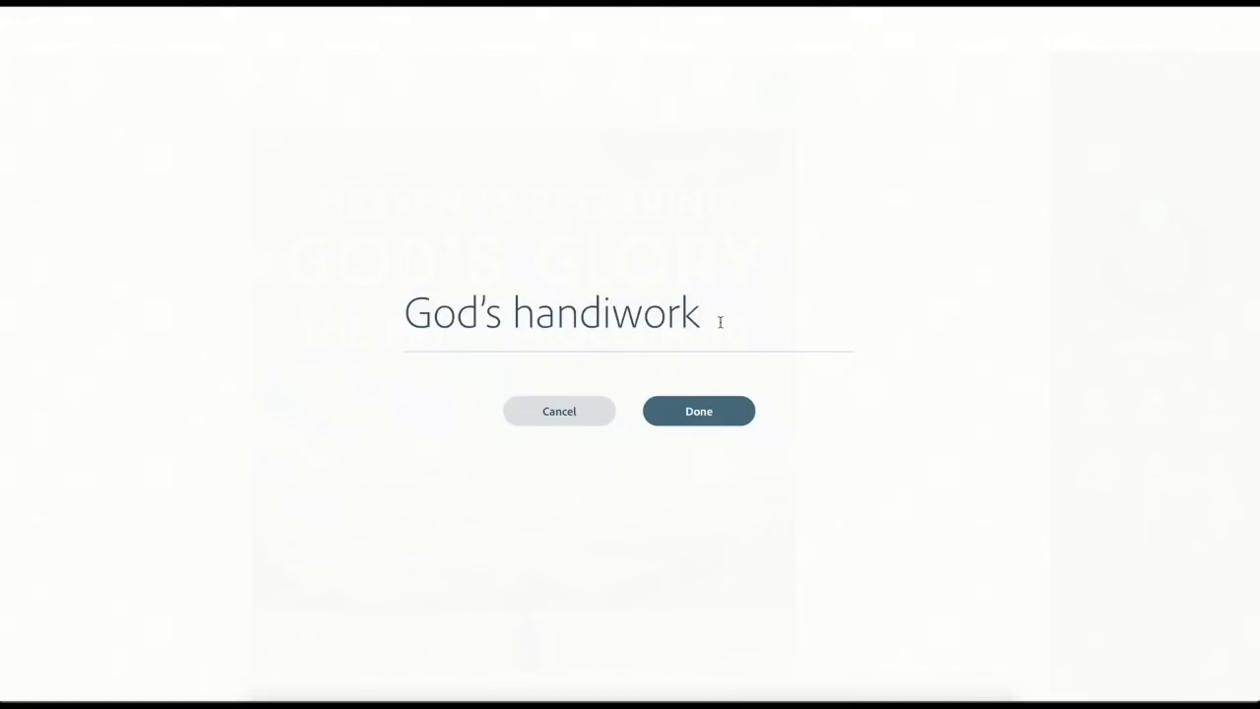
pyautogui.click(698, 414)
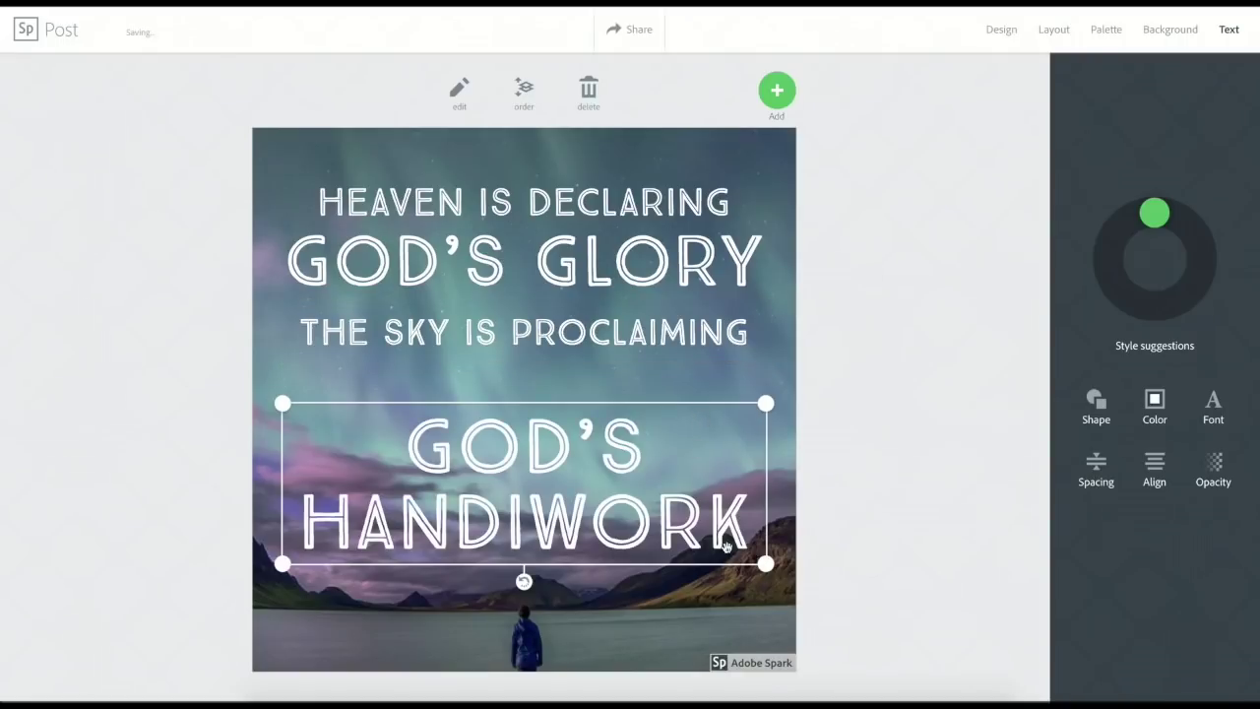
pyautogui.moveTo(766, 563); pyautogui.dragTo(768, 482)
pyautogui.moveTo(550, 448); pyautogui.dragTo(549, 371)
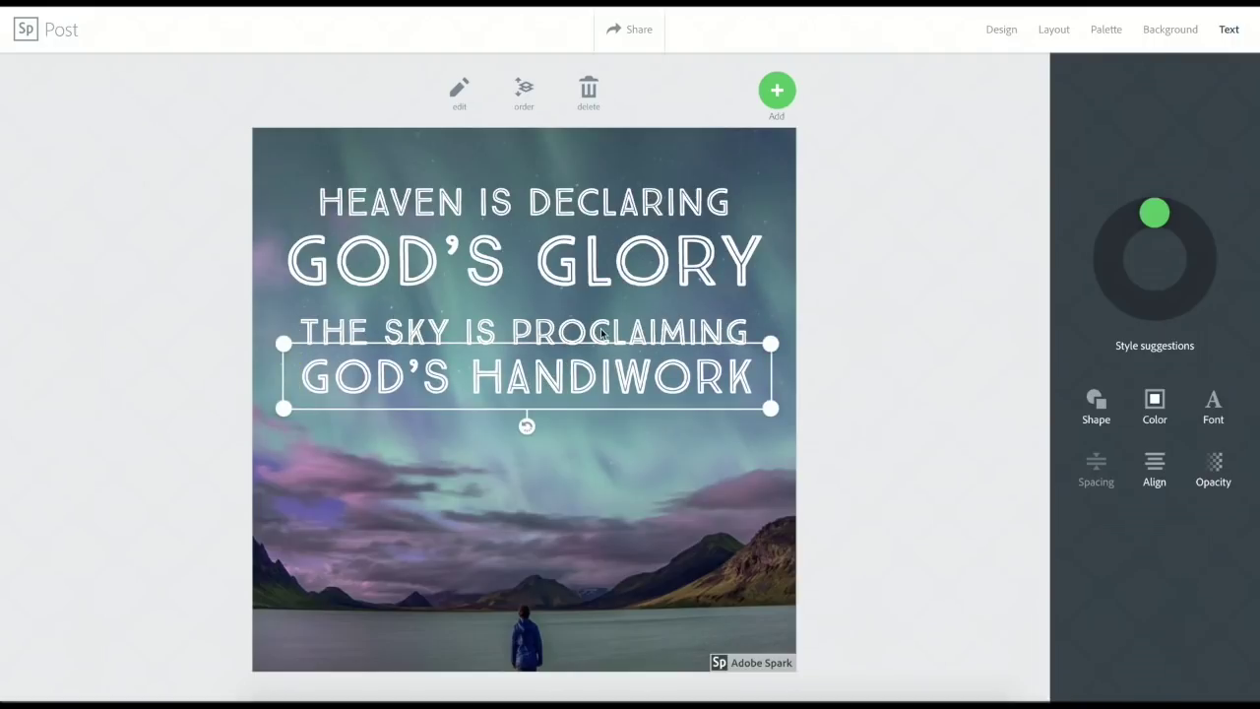
# Set the "God's glory" text in the Wanderlust Shine font.
pyautogui.click(592, 274)
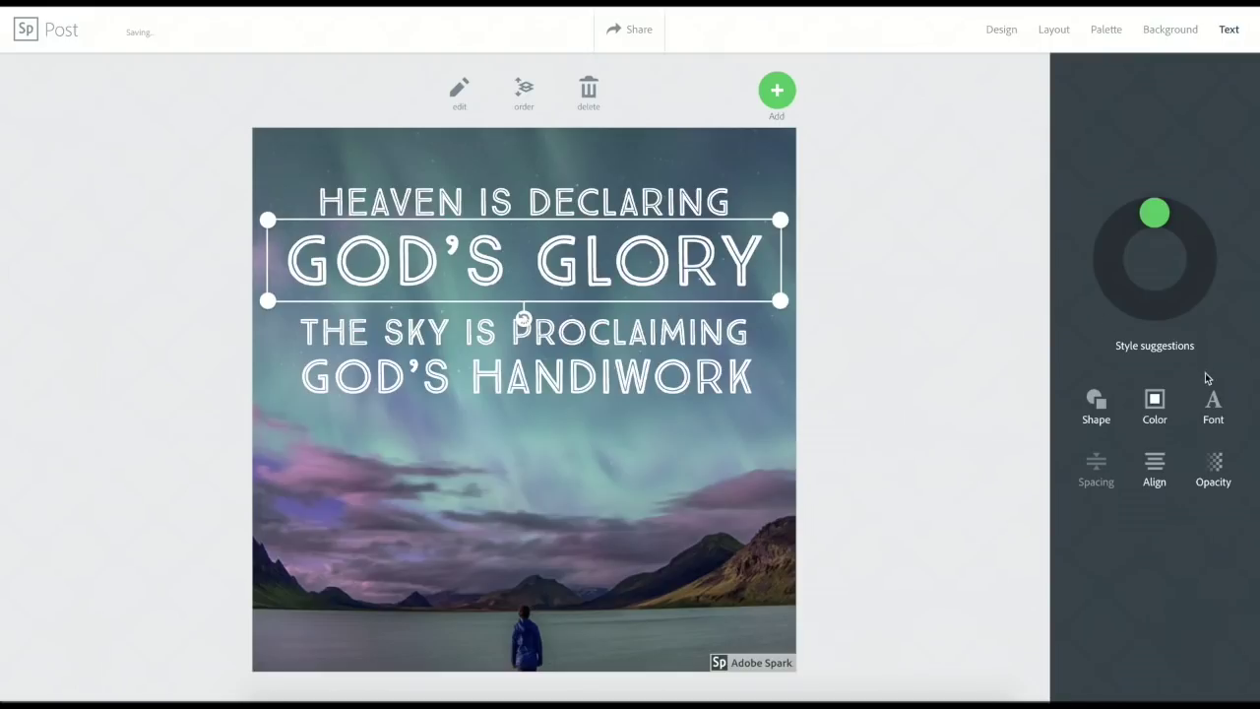
pyautogui.click(1215, 402)
pyautogui.scroll(5, 1215, 401)
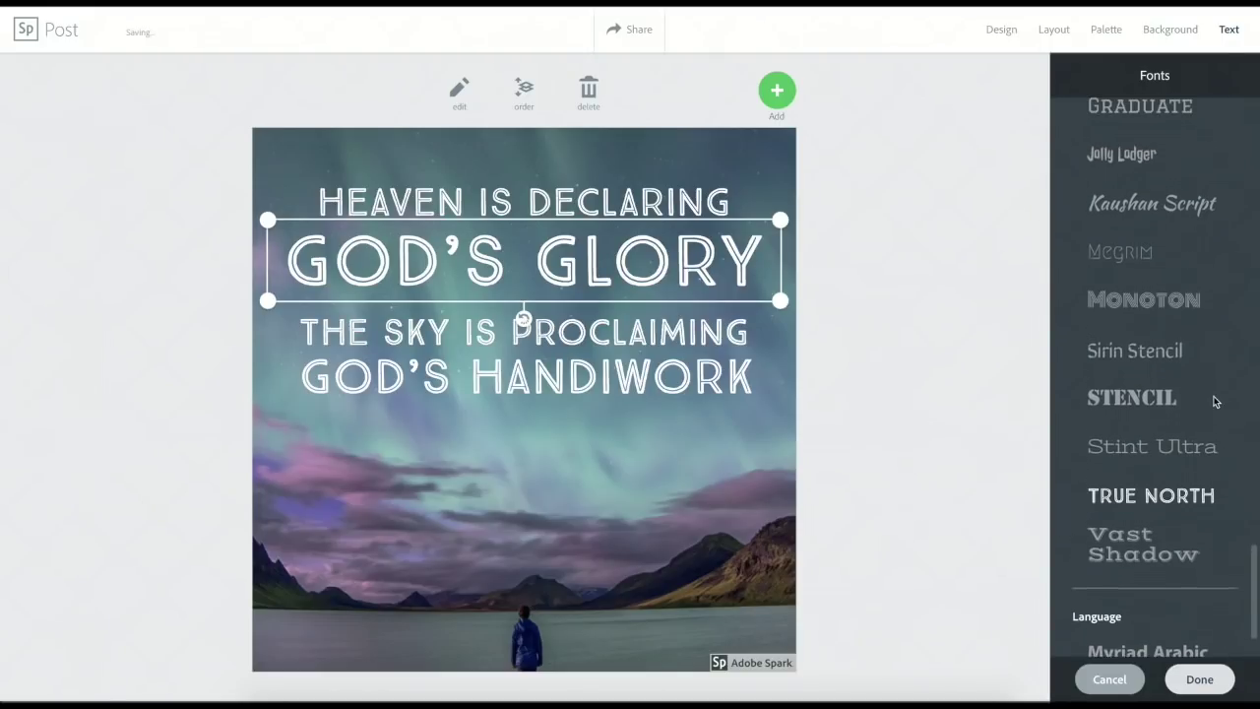
pyautogui.scroll(4, 1216, 402)
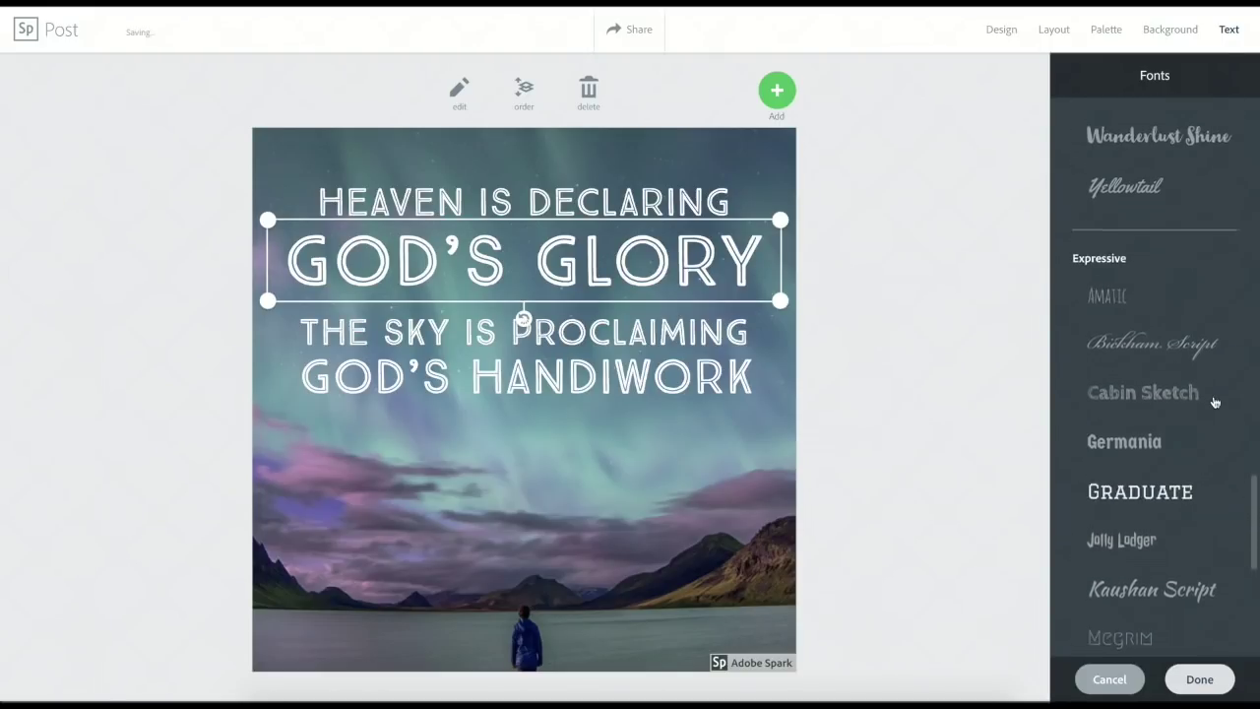
pyautogui.click(1202, 264)
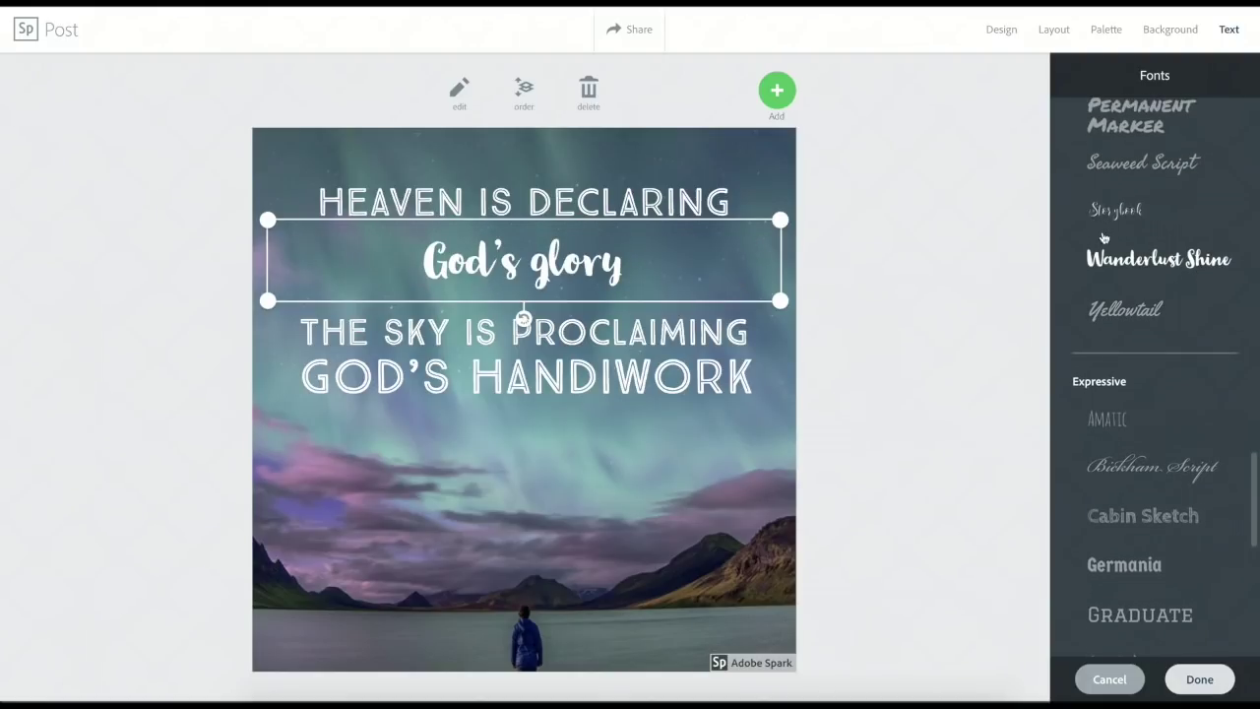
pyautogui.click(1200, 679)
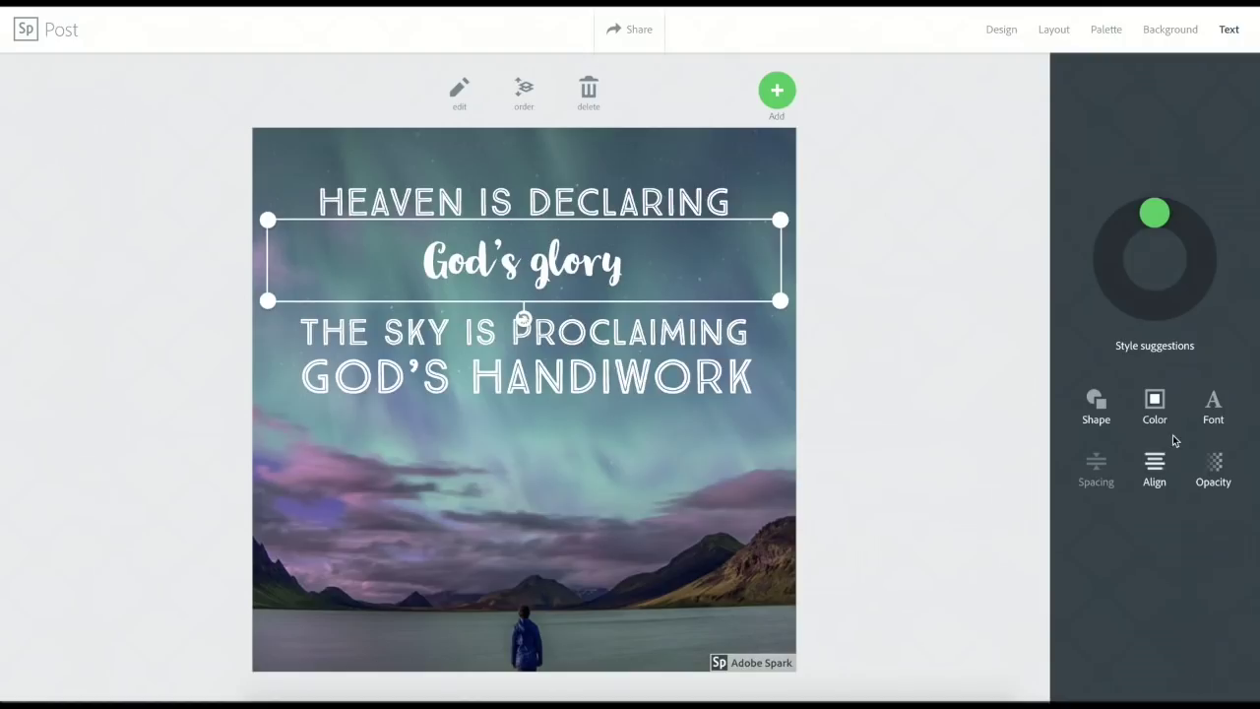
# Colour the "God's glory" text golden yellow from the full colour palette.
pyautogui.click(1154, 405)
pyautogui.click(1155, 410)
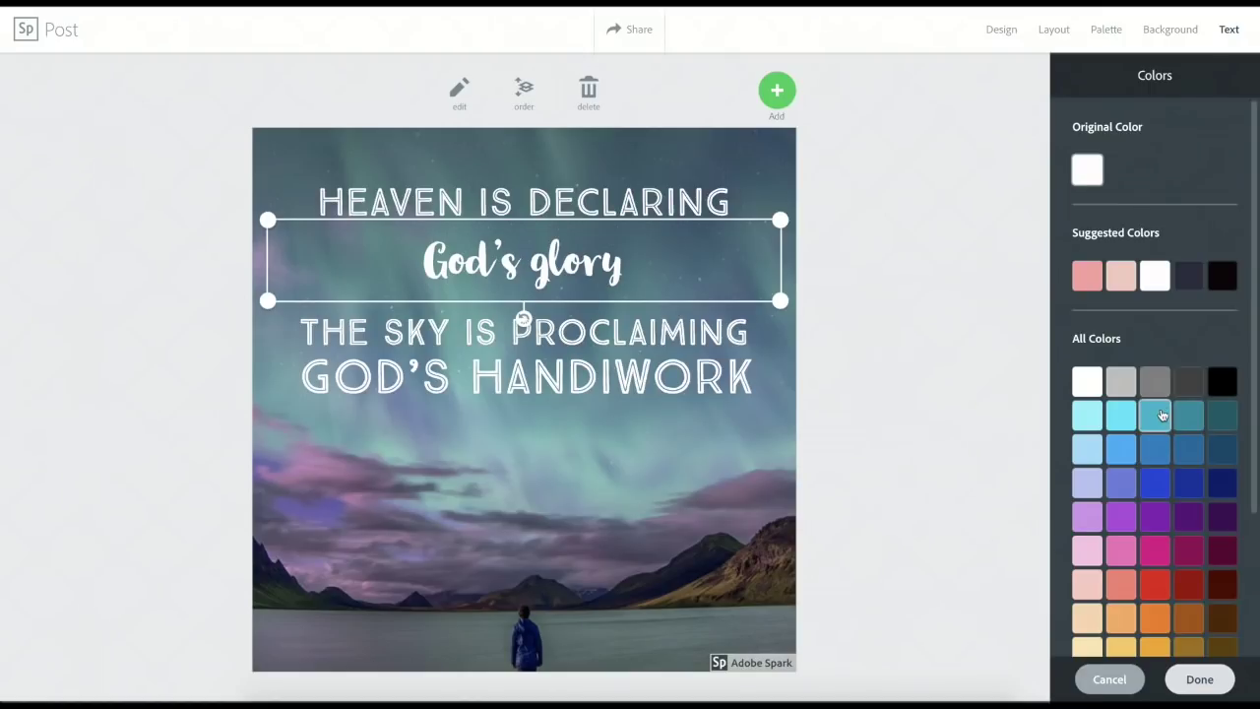
pyautogui.scroll(-3, 1158, 413)
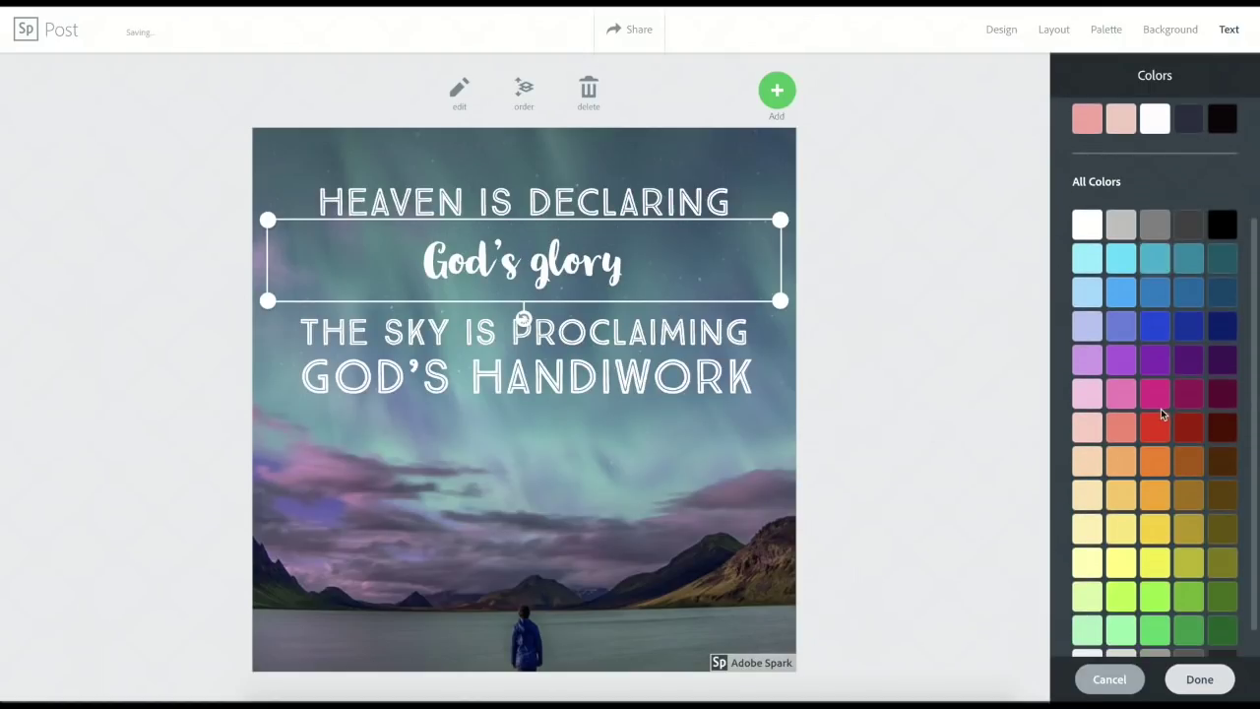
pyautogui.click(1154, 528)
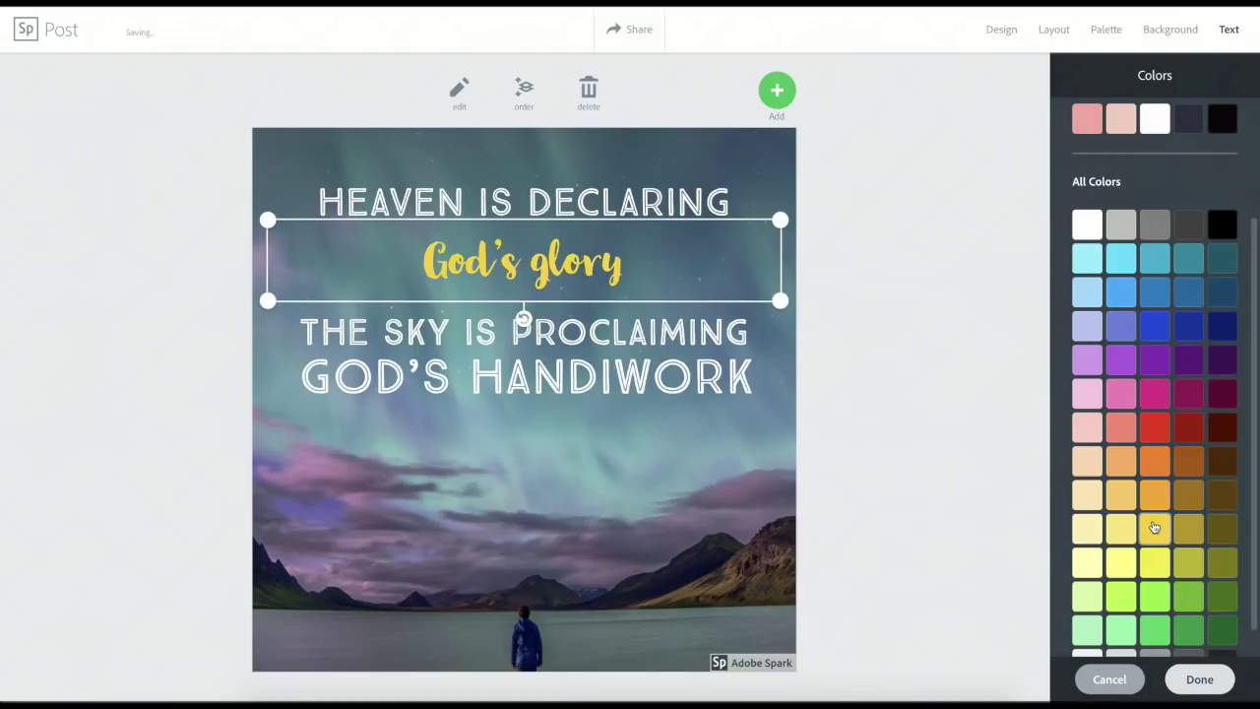
pyautogui.click(1190, 678)
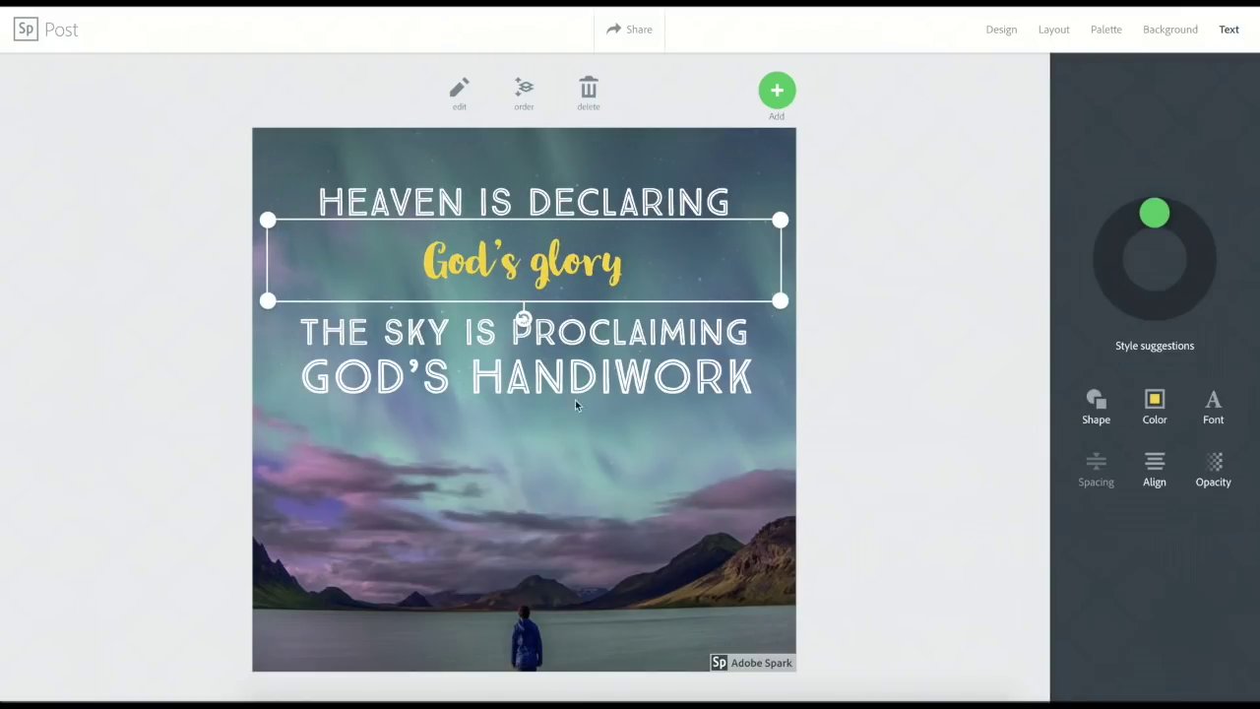
# Set "God's handiwork" in the Wanderlust Shine font and give it the suggested golden yellow used for "God's glory".
pyautogui.click(563, 372)
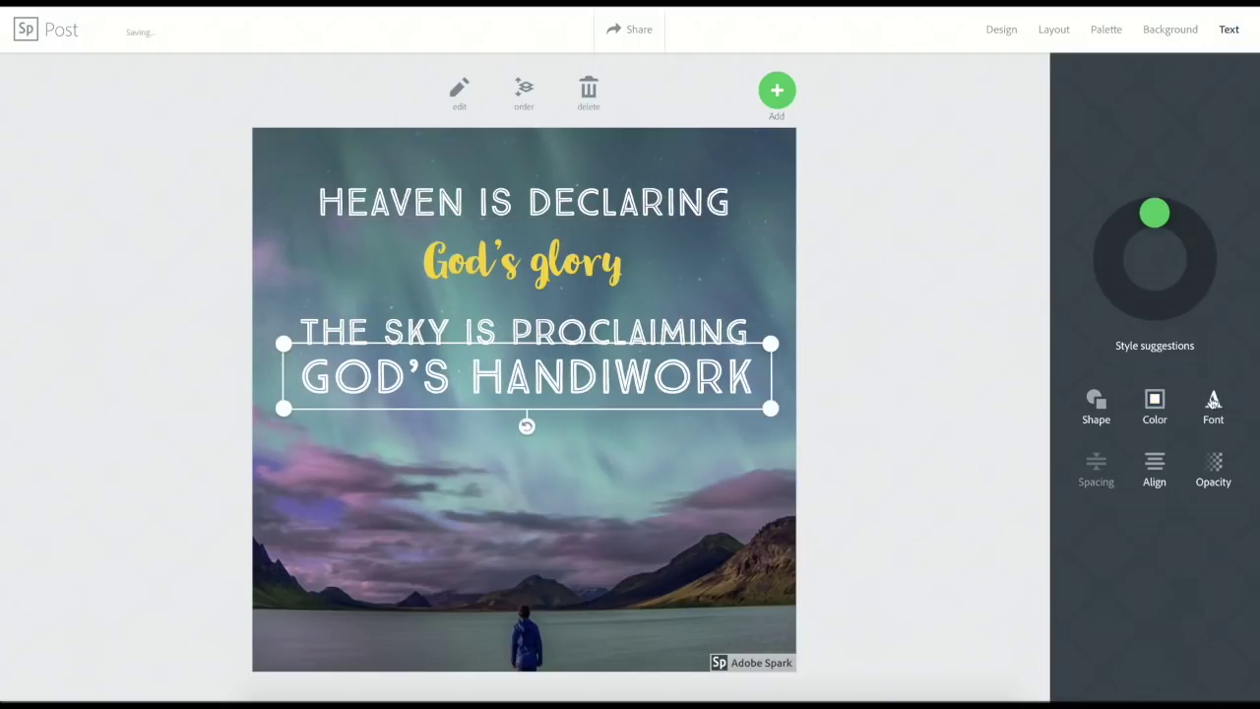
pyautogui.click(1215, 403)
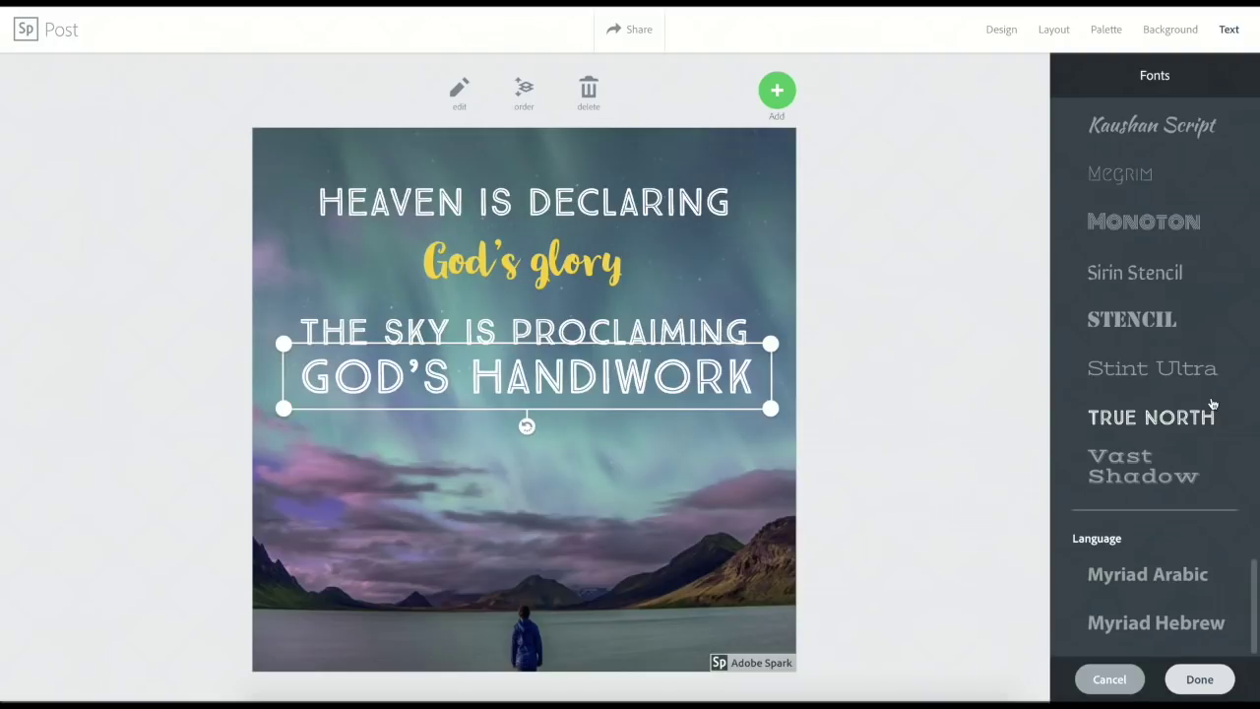
pyautogui.scroll(5, 1171, 455)
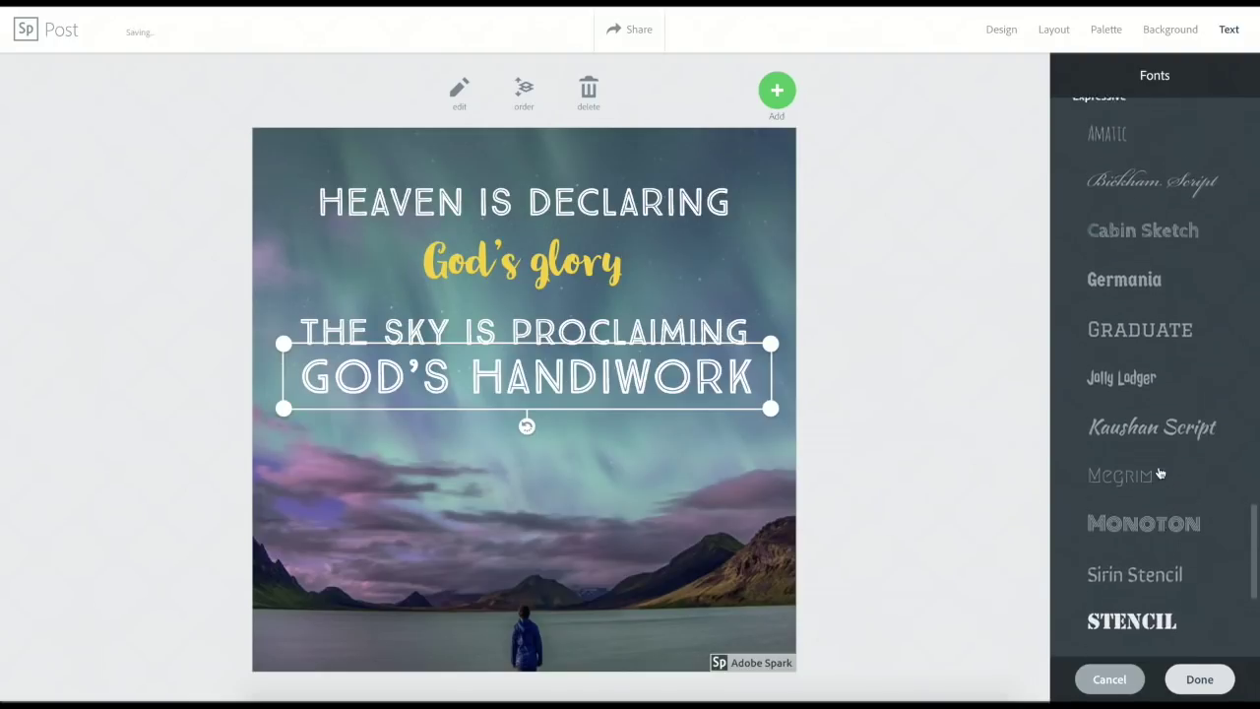
pyautogui.scroll(1, 1160, 473)
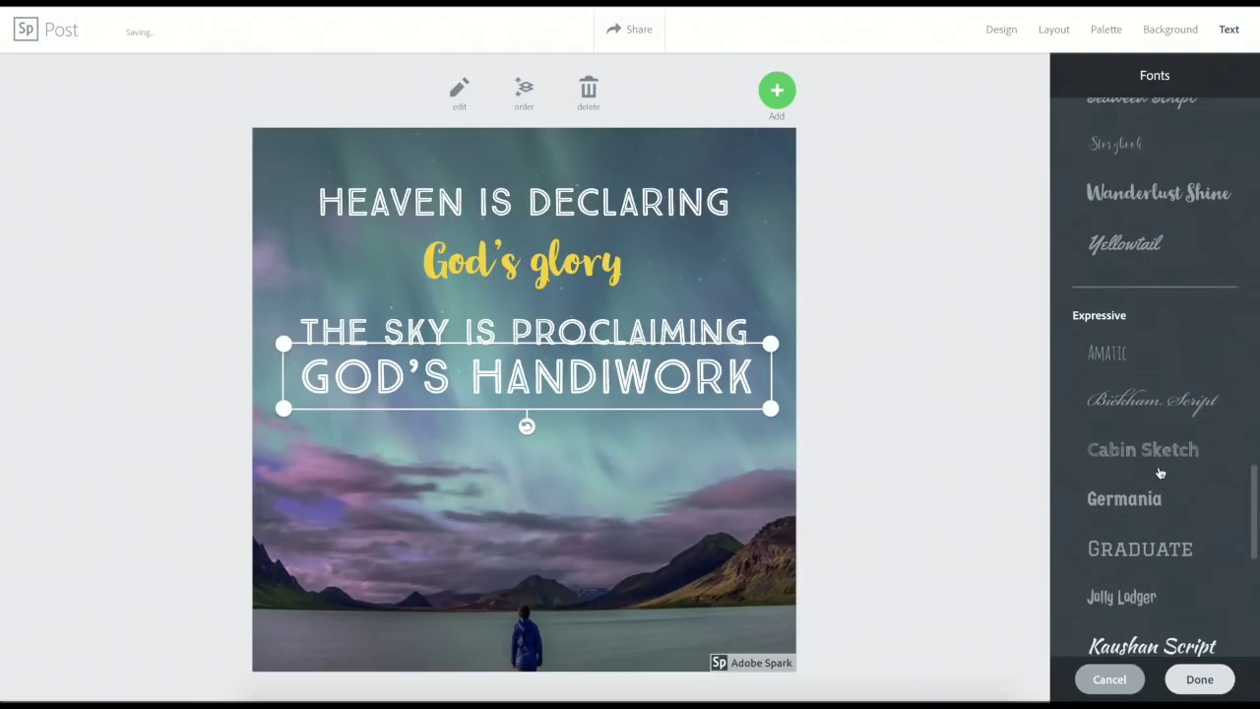
pyautogui.click(1154, 190)
pyautogui.click(1200, 679)
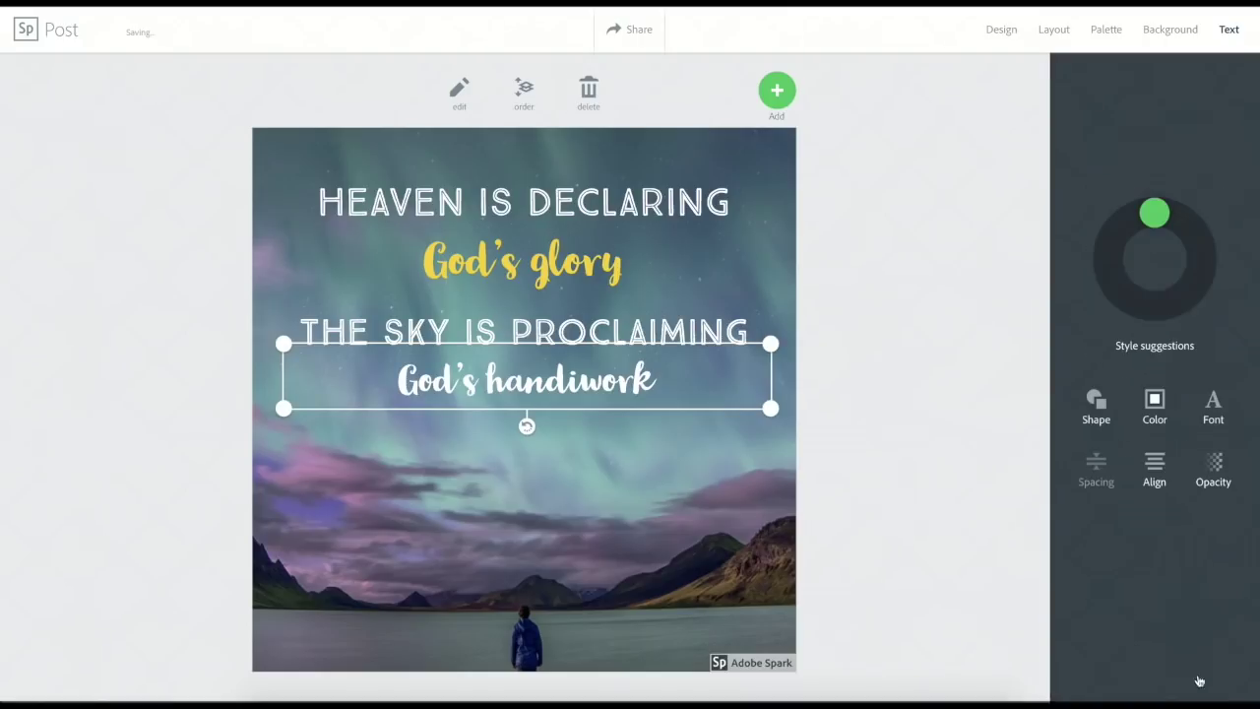
pyautogui.click(1156, 404)
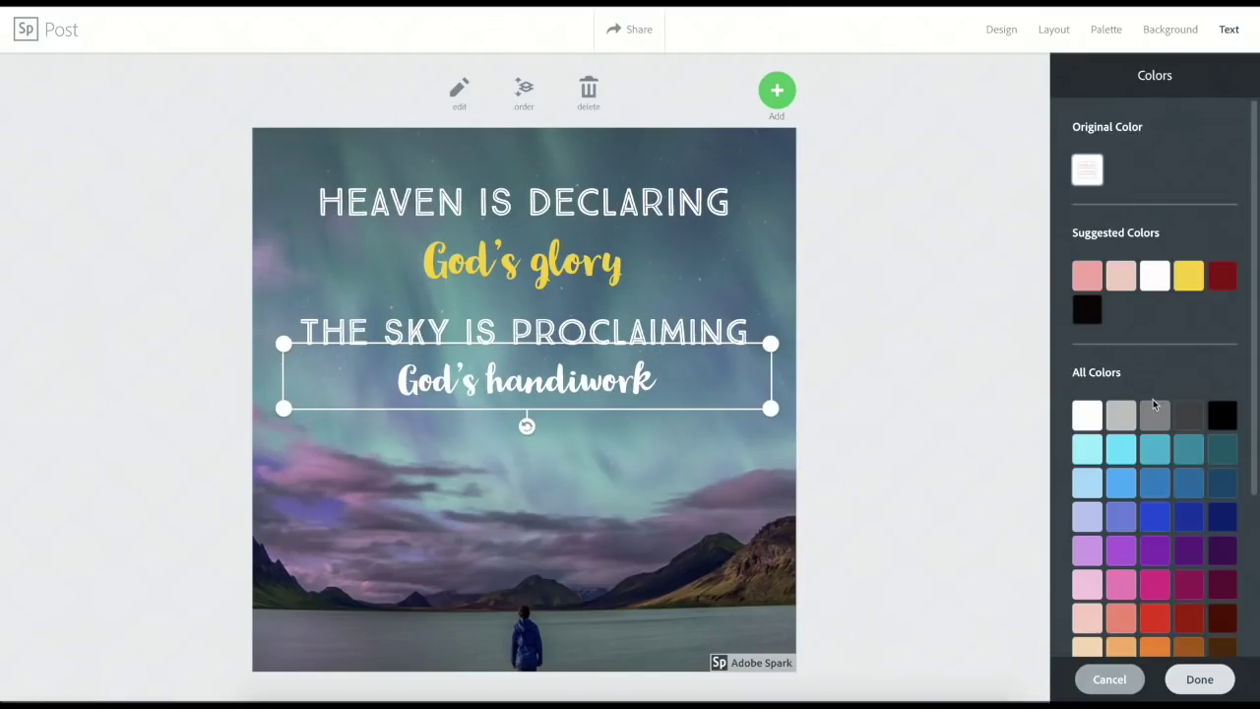
pyautogui.click(1188, 278)
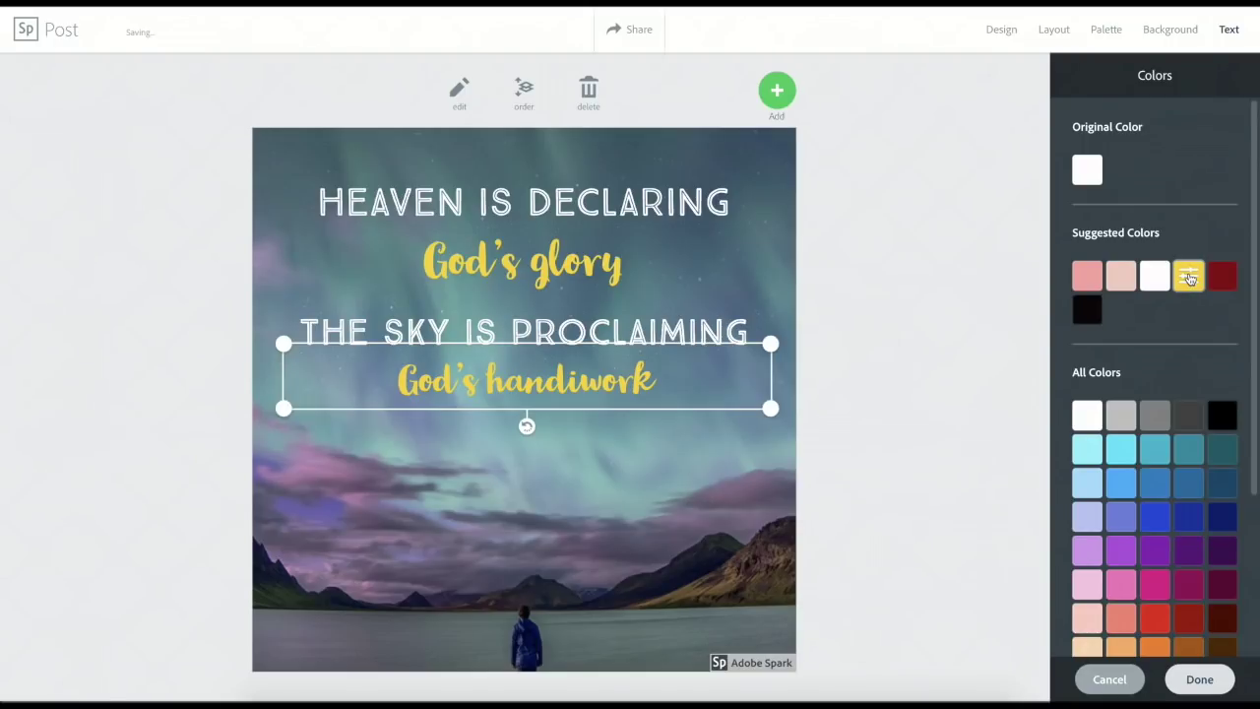
# Try custom colours for "God's handiwork": a dark olive shade, #7E6E27, and a blue-grey sampled from the sky, 52808D.
pyautogui.click(1190, 278)
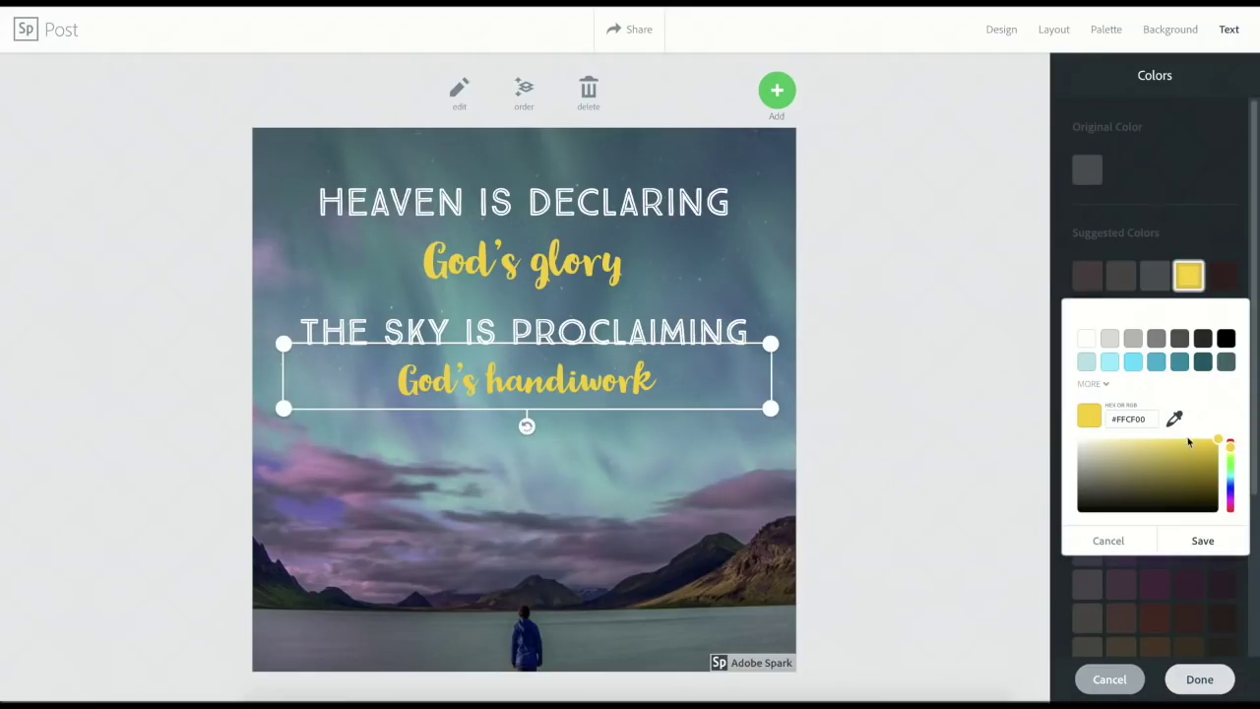
pyautogui.moveTo(1221, 444); pyautogui.dragTo(1175, 477)
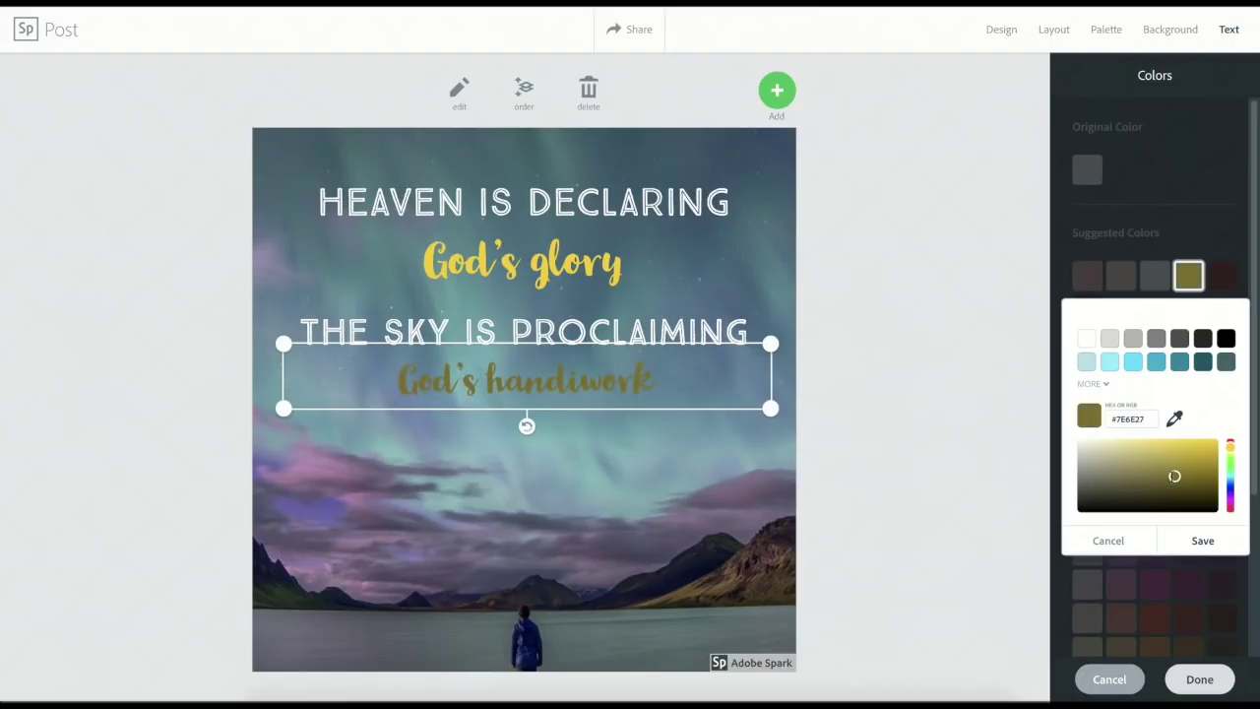
pyautogui.click(1175, 421)
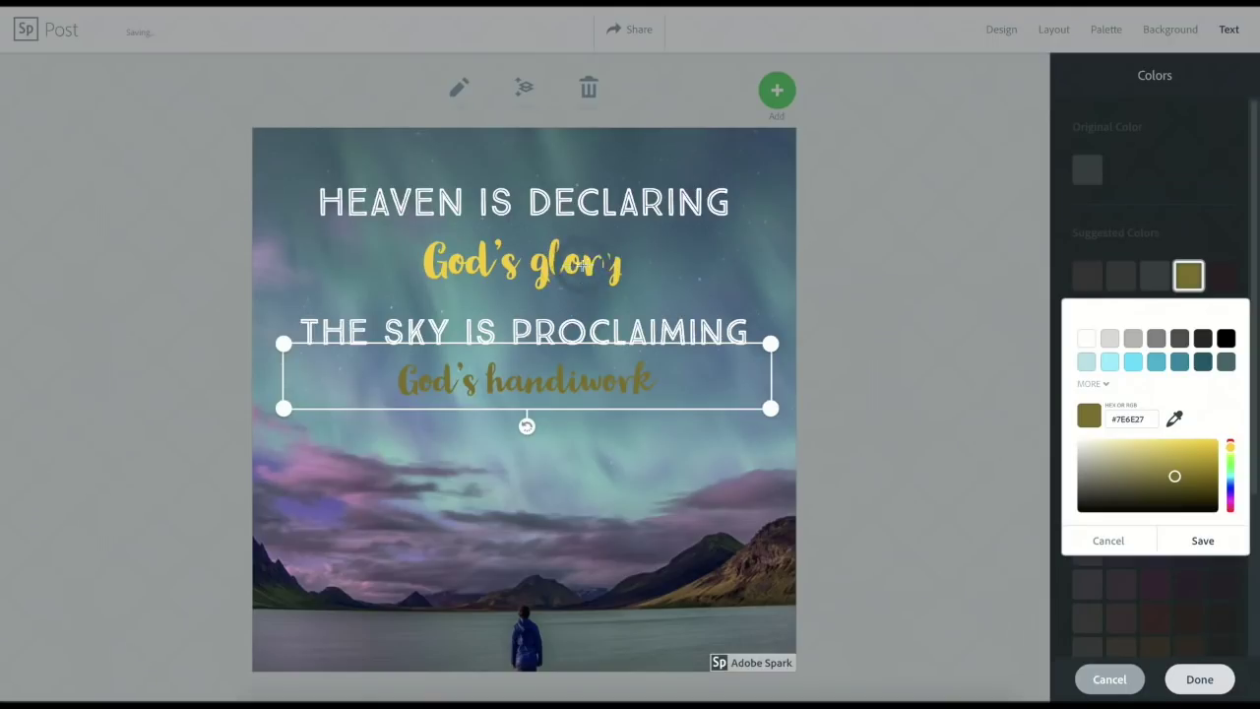
pyautogui.click(774, 287)
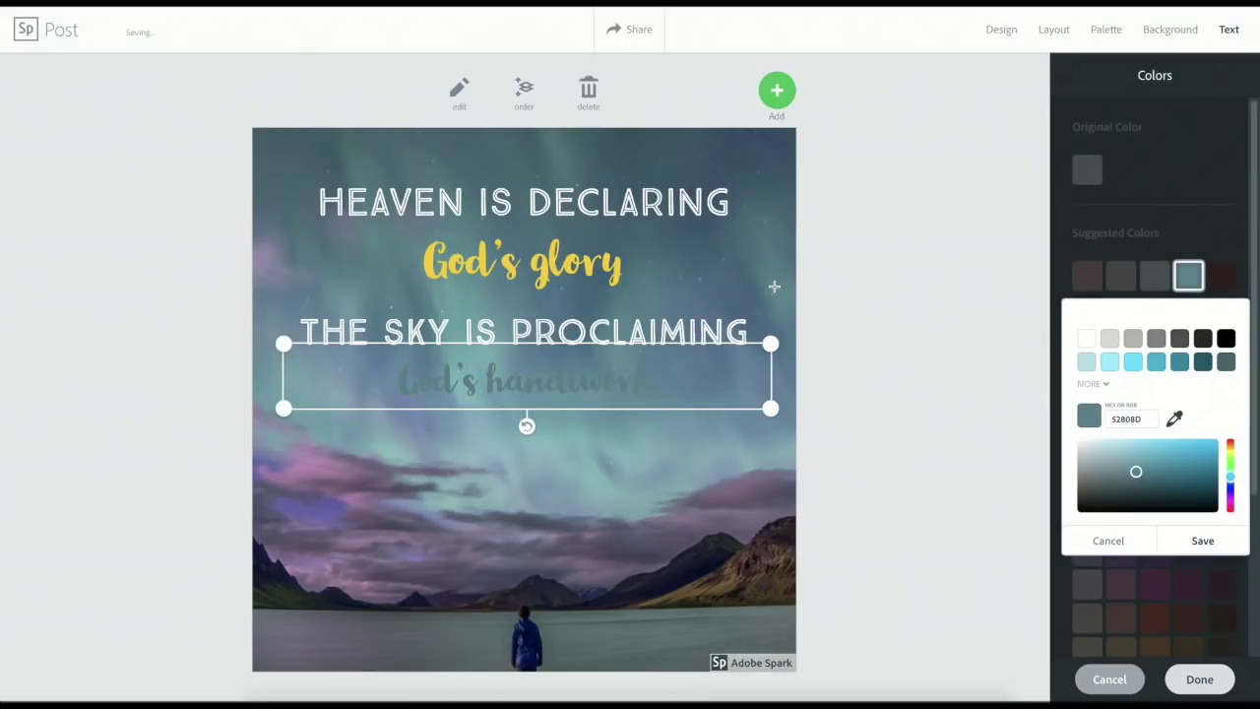
# Sample the yellow of "God's glory" with the eyedropper for "God's handiwork" and save the custom colour.
pyautogui.click(1174, 418)
pyautogui.click(569, 264)
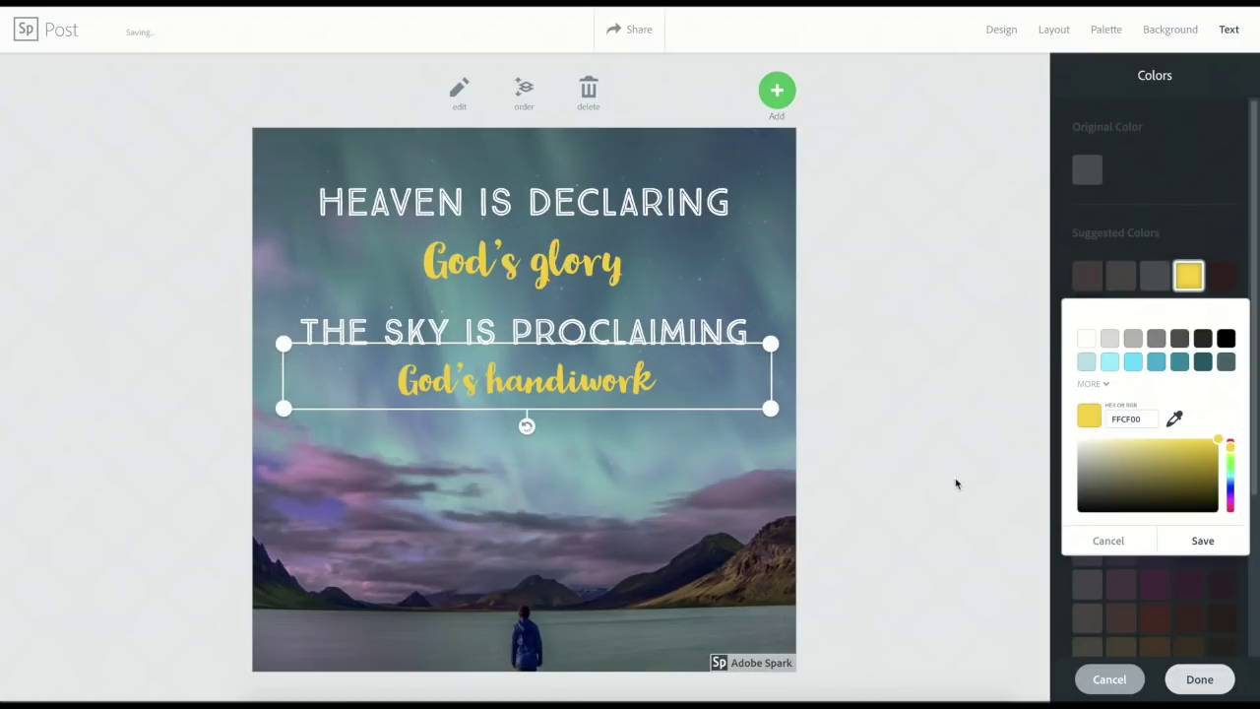
pyautogui.click(1226, 541)
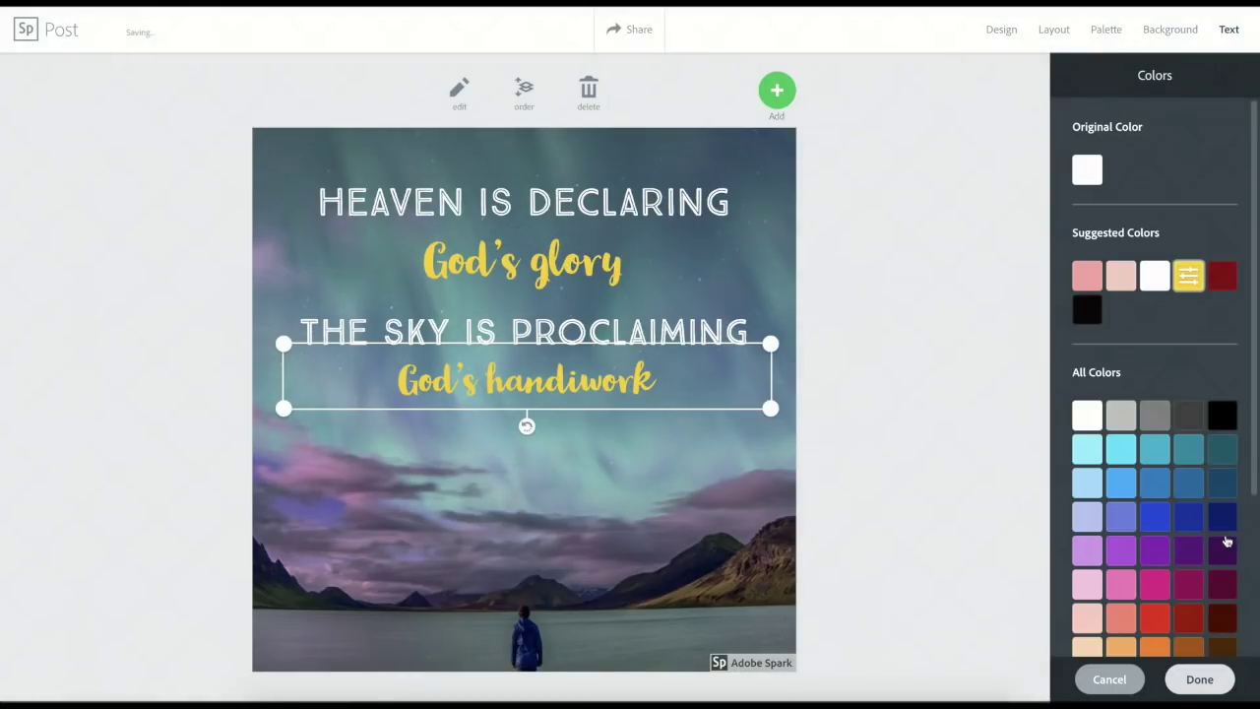
# Enlarge "God's handiwork" and "God's glory" so each line spans most of the image's width.
pyautogui.moveTo(768, 404); pyautogui.dragTo(776, 439)
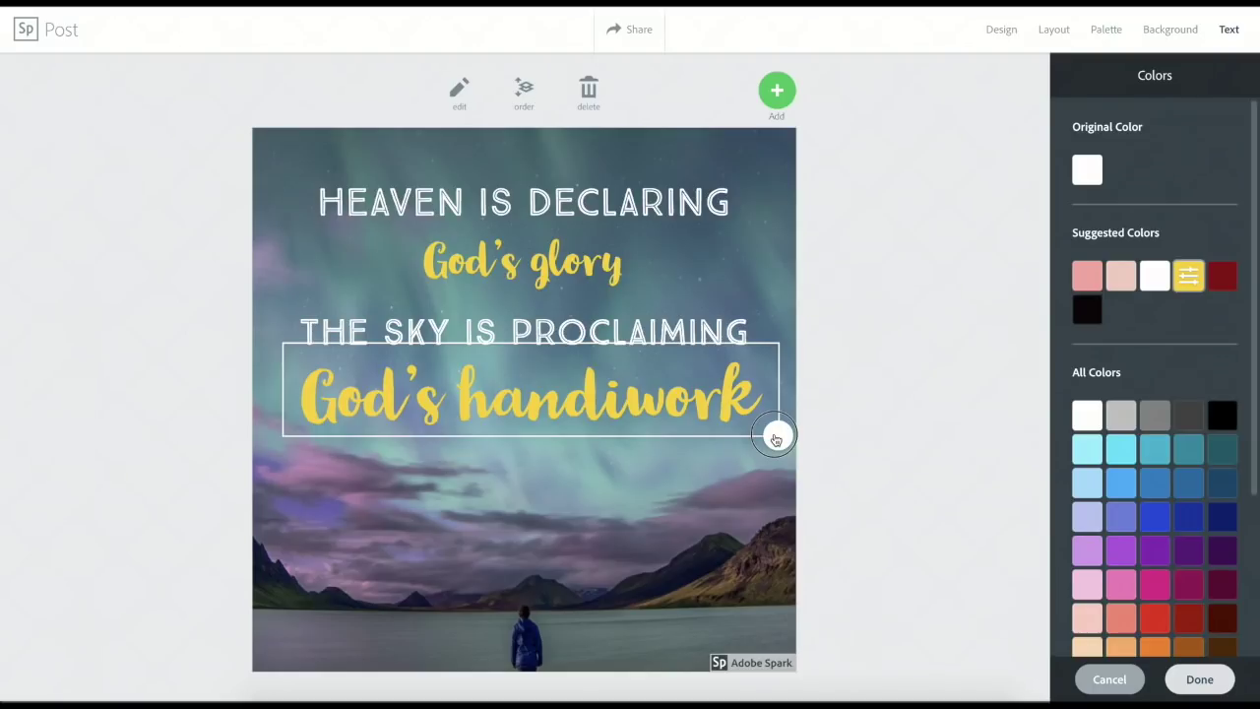
pyautogui.click(599, 280)
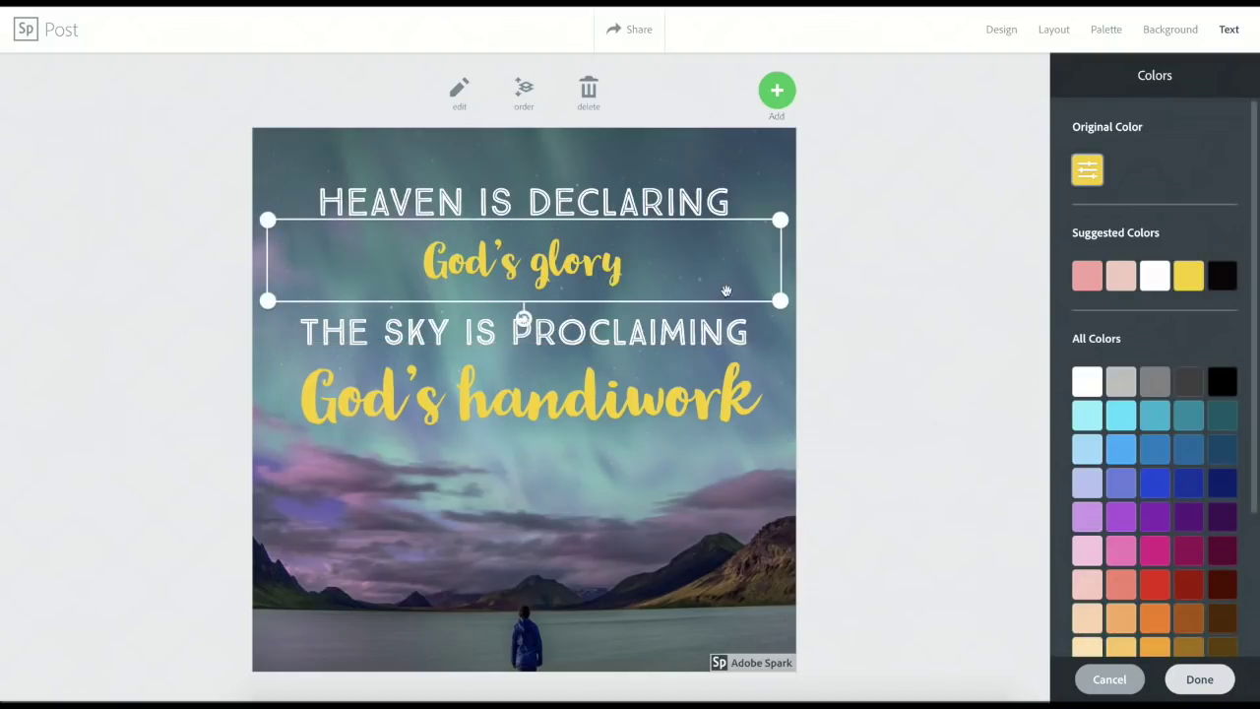
pyautogui.moveTo(780, 300); pyautogui.dragTo(818, 361)
# Reposition "God's glory", "the sky is proclaiming" and "God's handiwork" as a tight, centred stack beneath "Heaven is declaring".
pyautogui.moveTo(620, 298); pyautogui.dragTo(611, 271)
pyautogui.moveTo(638, 343); pyautogui.dragTo(632, 344)
pyautogui.click(622, 406)
pyautogui.moveTo(622, 405); pyautogui.dragTo(615, 394)
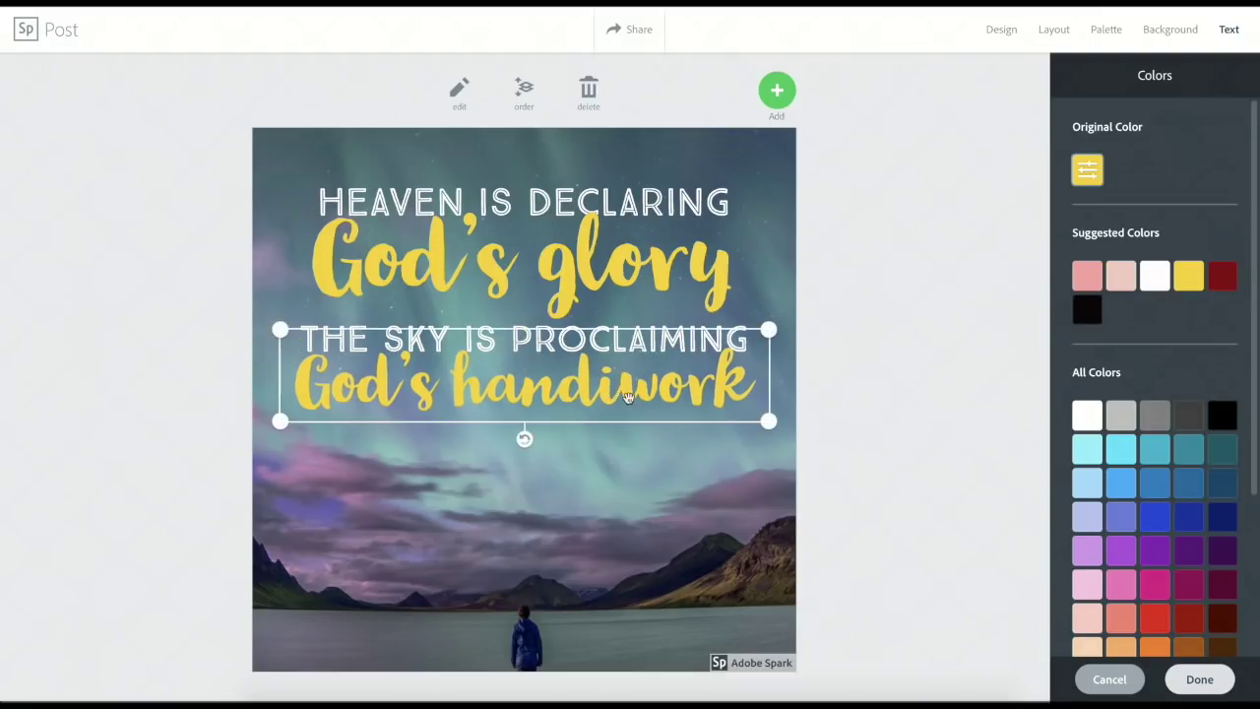
pyautogui.click(654, 479)
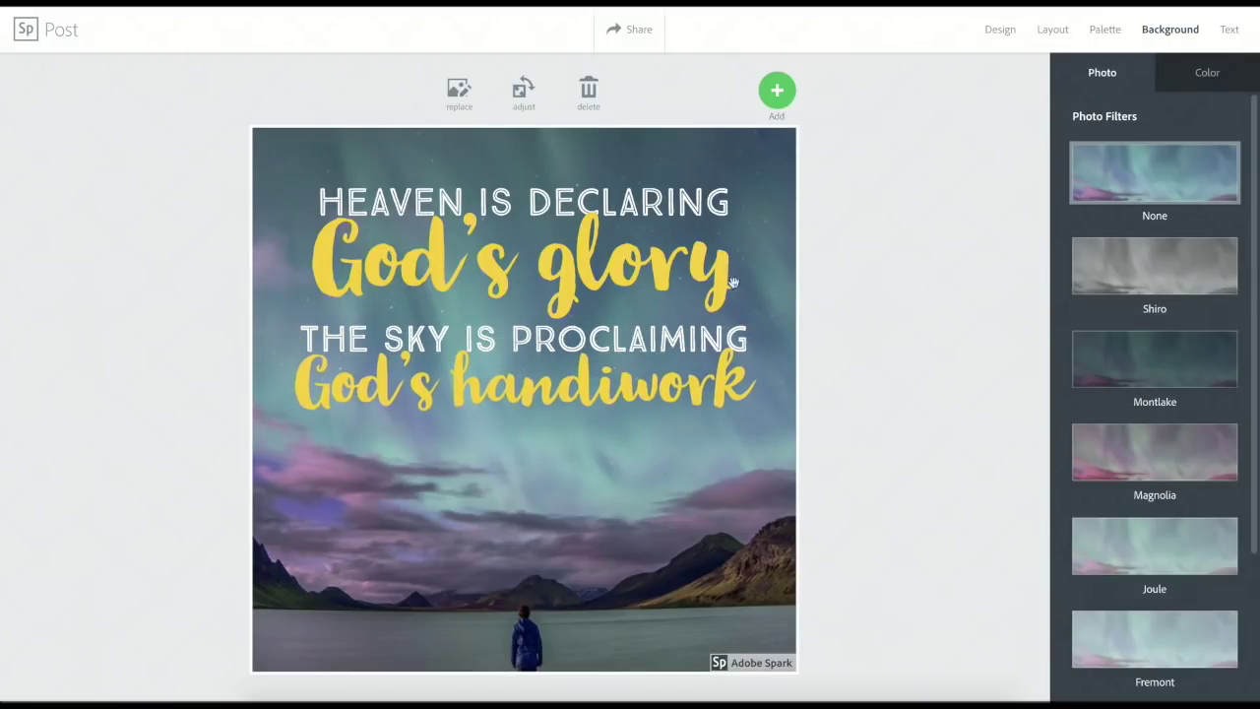
# Add a "Psalm 19:1" text, shrink it to one small line and centre it beneath "God's handiwork".
pyautogui.click(777, 91)
pyautogui.click(642, 93)
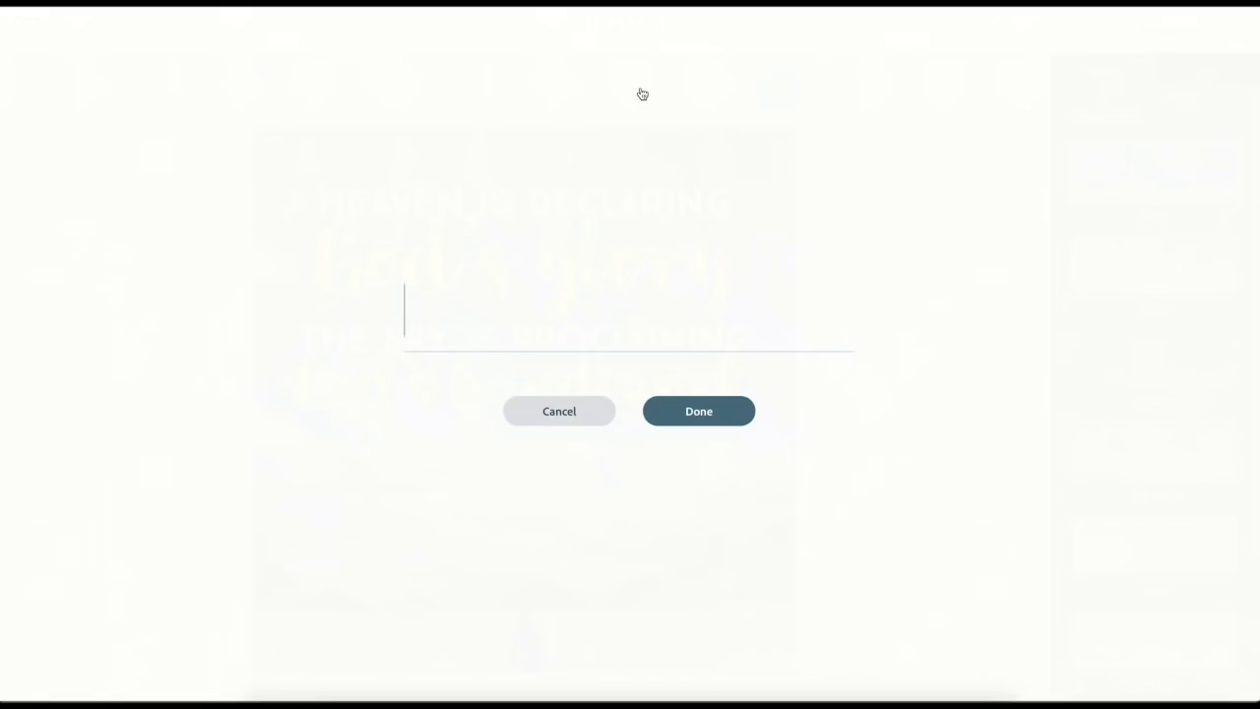
pyautogui.write('Psalm')
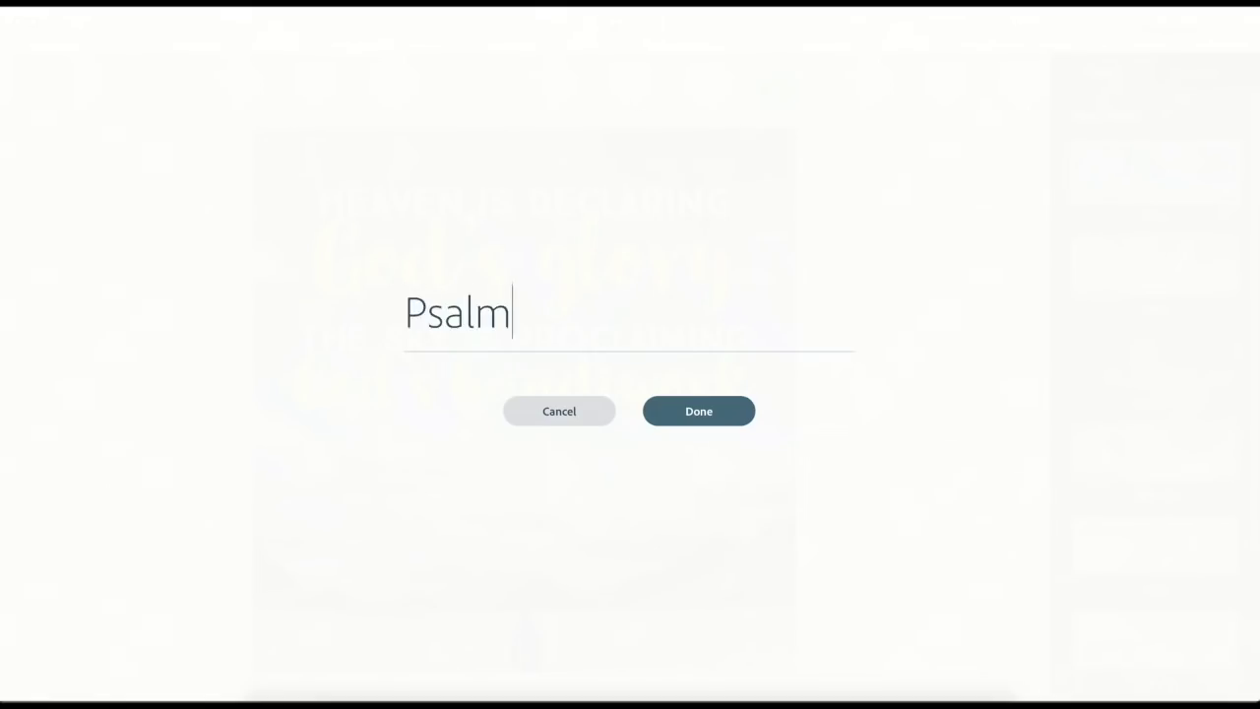
pyautogui.write(' 19:1')
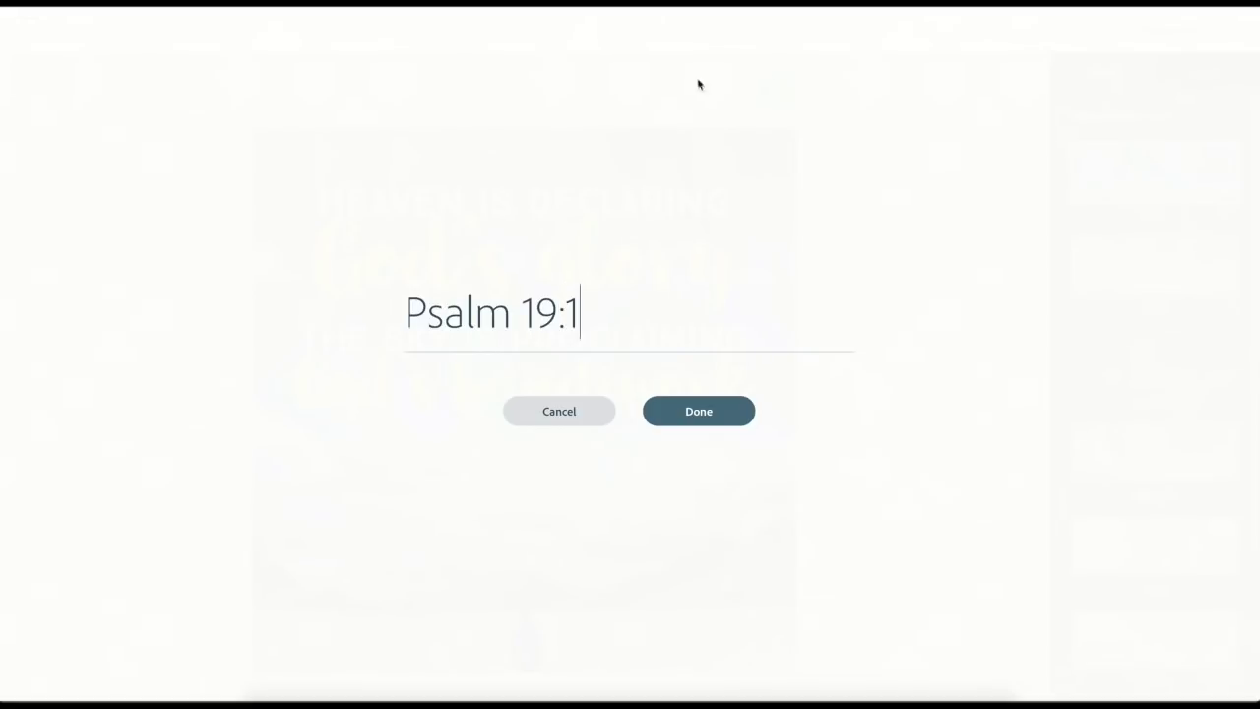
pyautogui.click(732, 410)
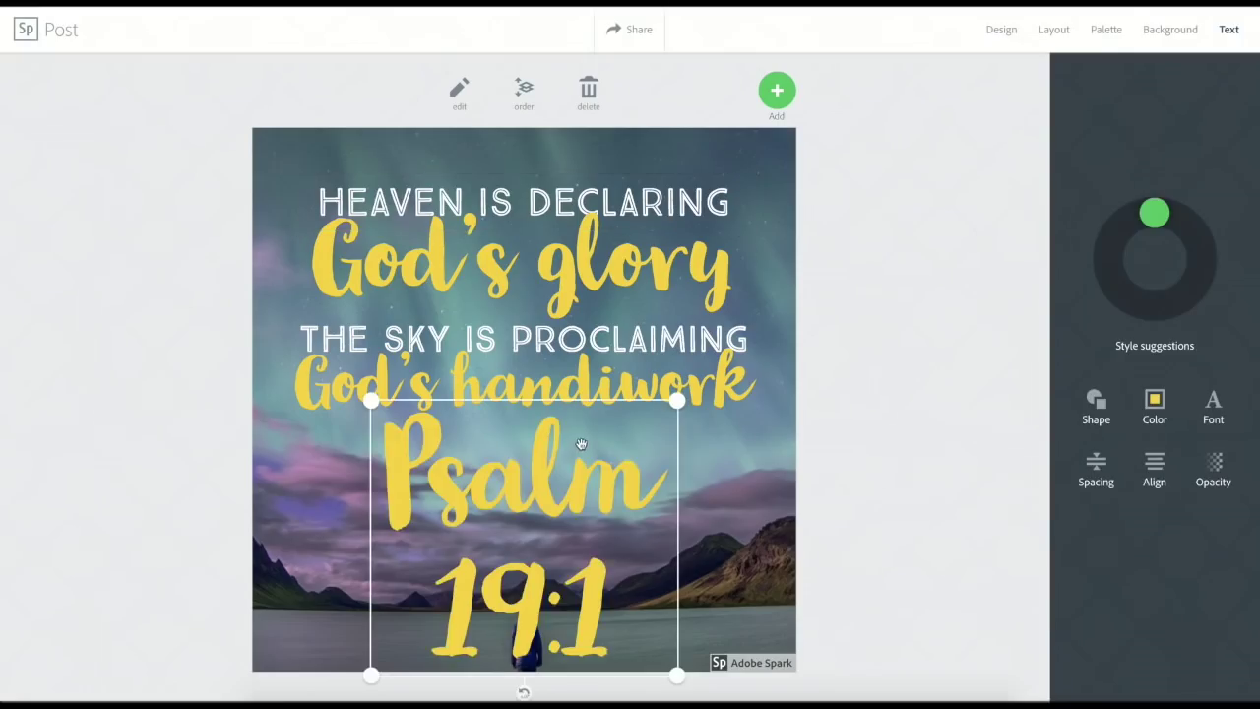
pyautogui.moveTo(677, 676); pyautogui.dragTo(580, 464)
pyautogui.moveTo(478, 473)
pyautogui.mouseDown()
pyautogui.moveTo(472, 450)
pyautogui.moveTo(499, 475)
pyautogui.mouseUp()
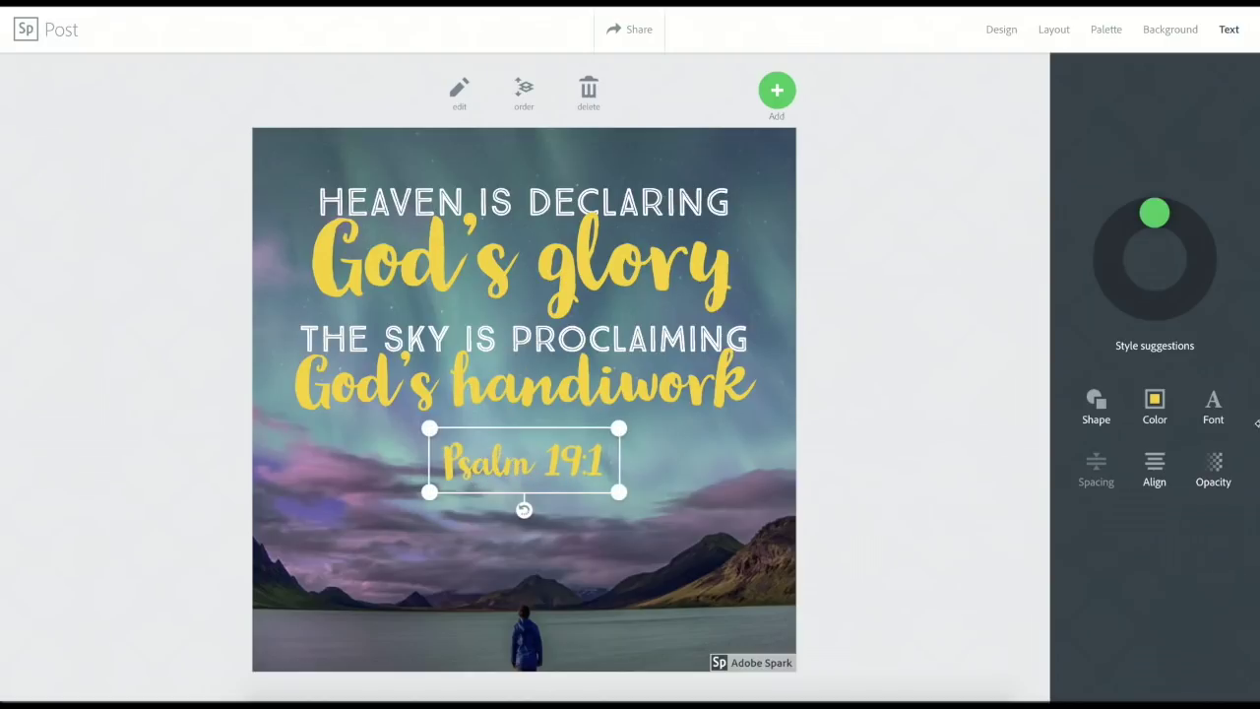
# Set the "Psalm 19:1" text in the True North font.
pyautogui.click(1215, 406)
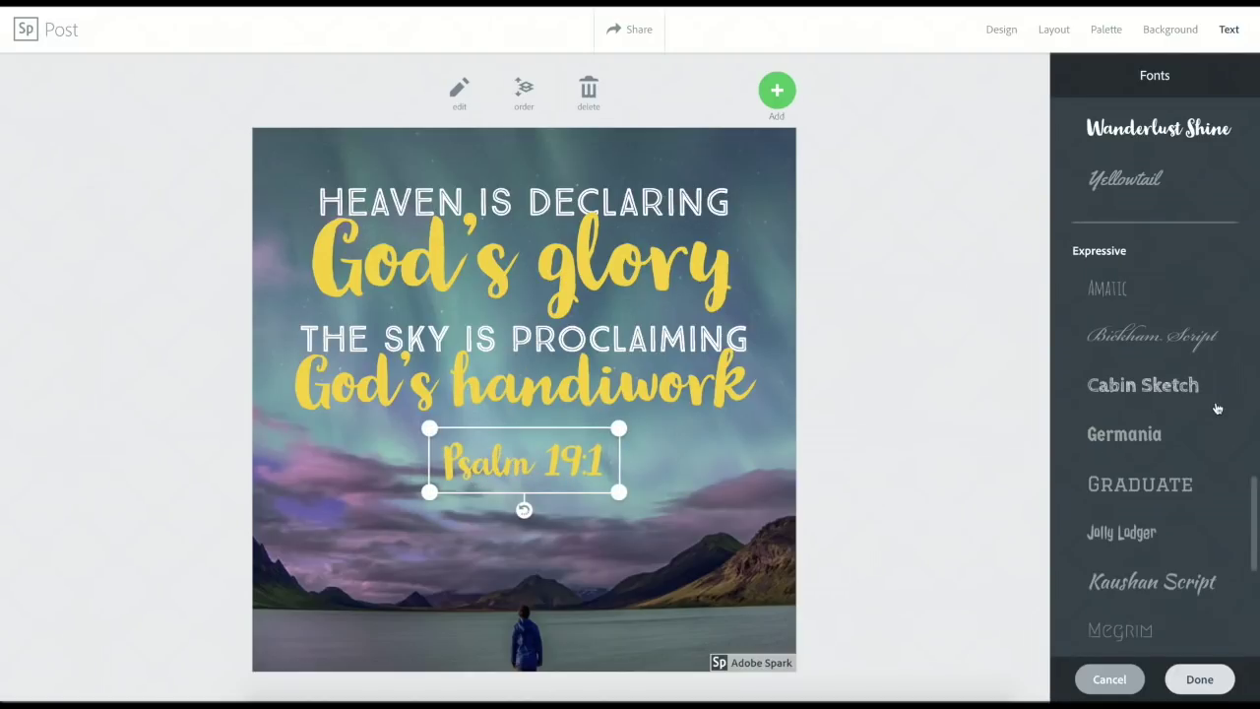
pyautogui.scroll(-6, 1218, 408)
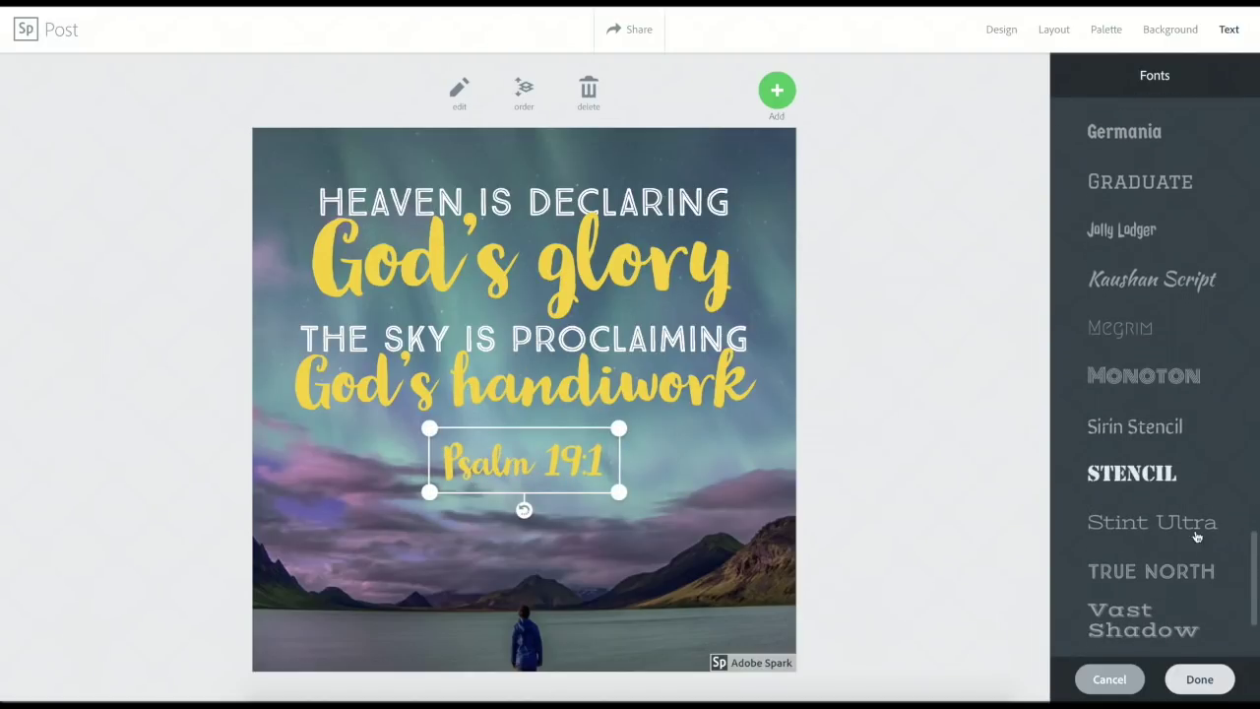
pyautogui.click(1189, 576)
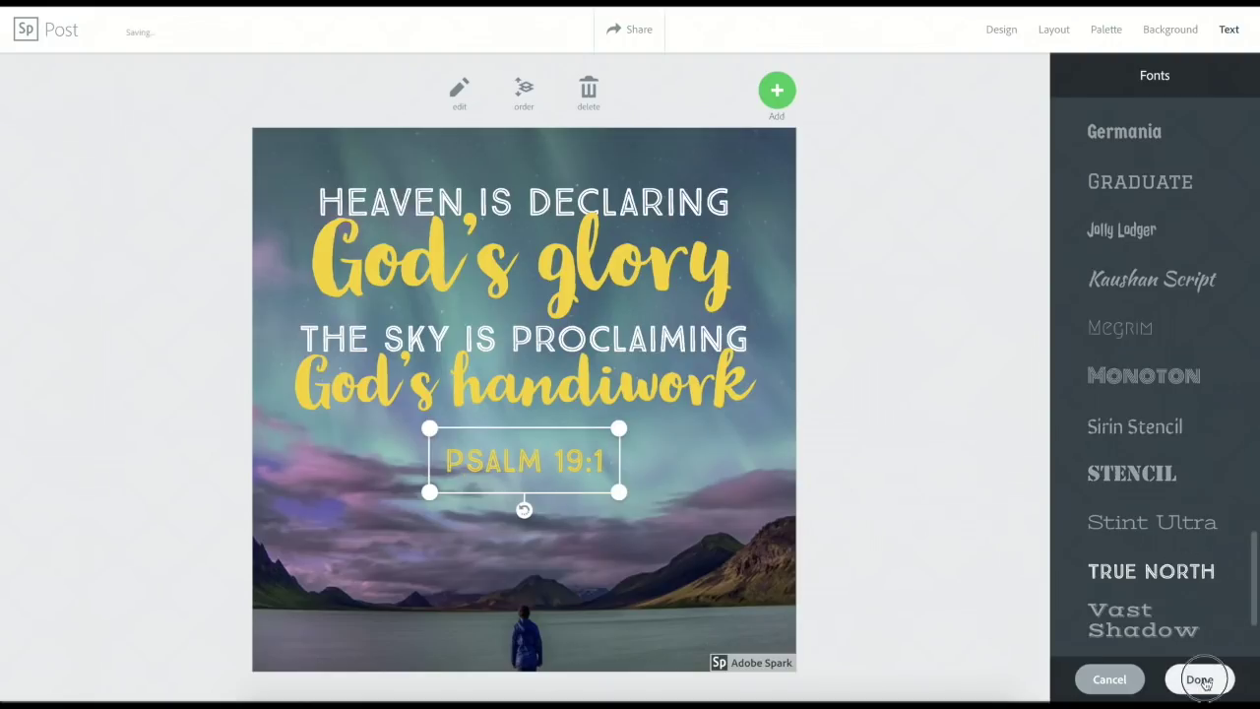
pyautogui.click(1201, 681)
# Recolour the "Psalm 19:1" text white, shrink it slightly and recentre it beneath "God's handiwork".
pyautogui.click(1155, 399)
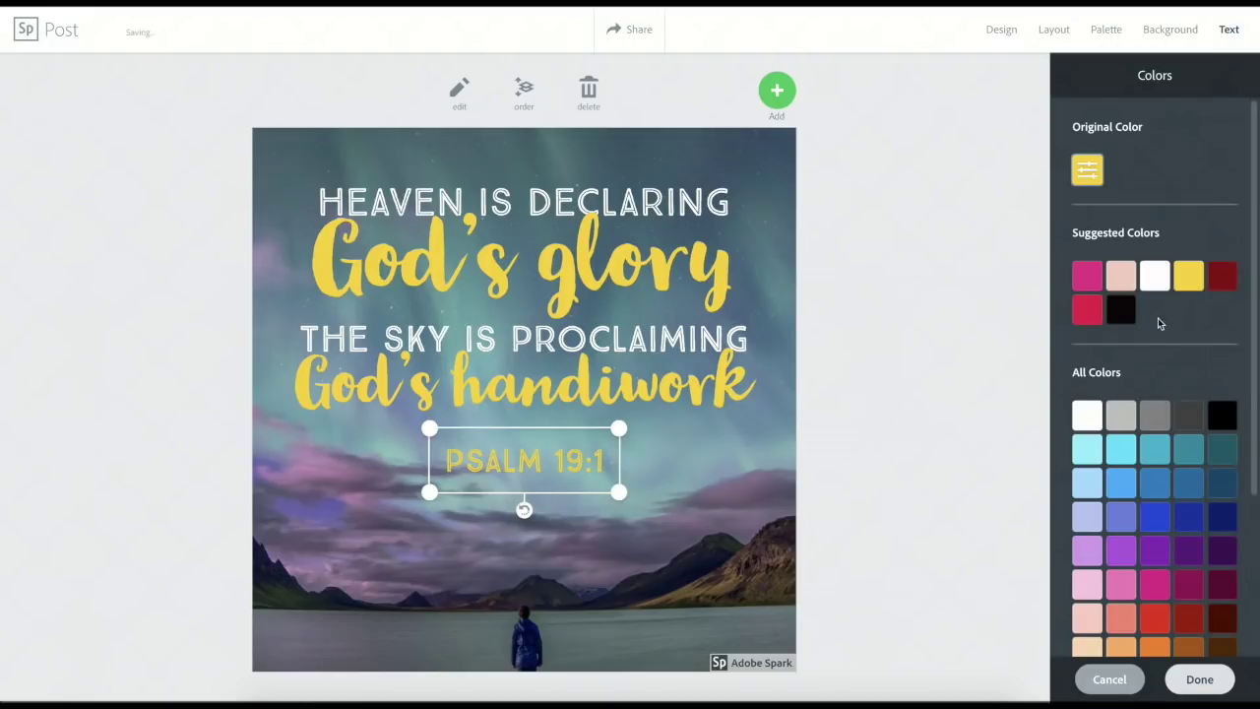
pyautogui.click(1155, 278)
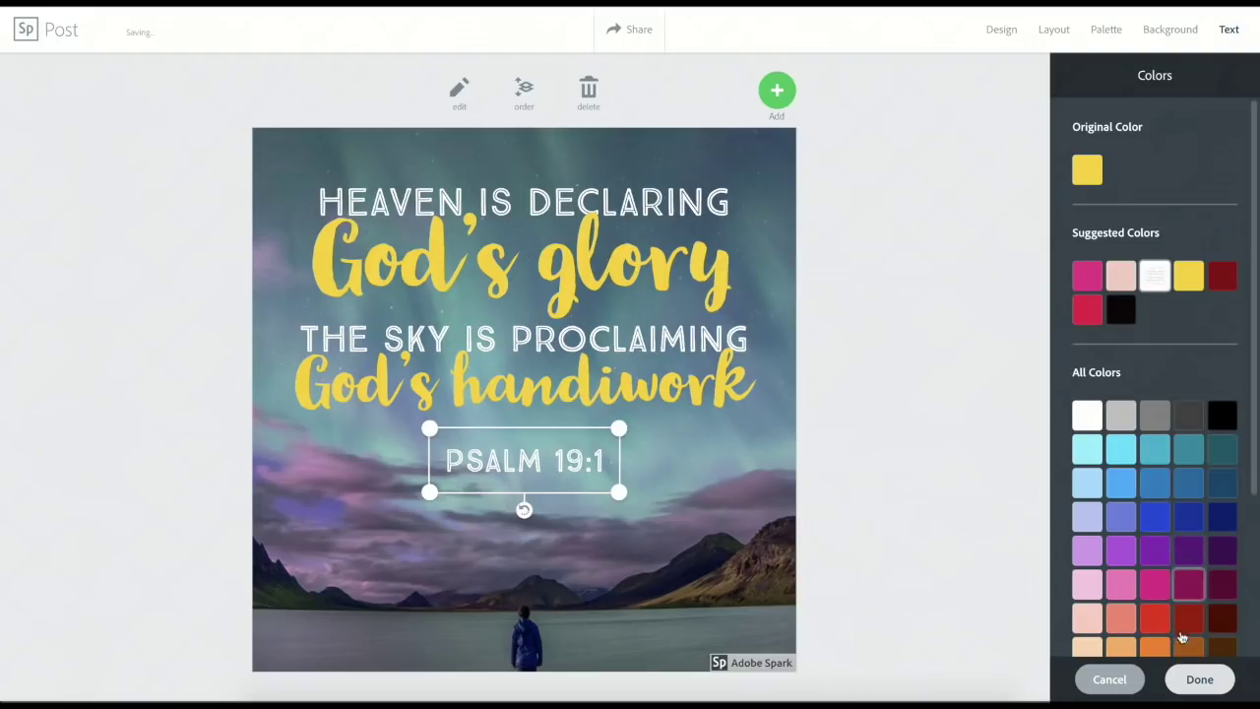
pyautogui.click(1171, 674)
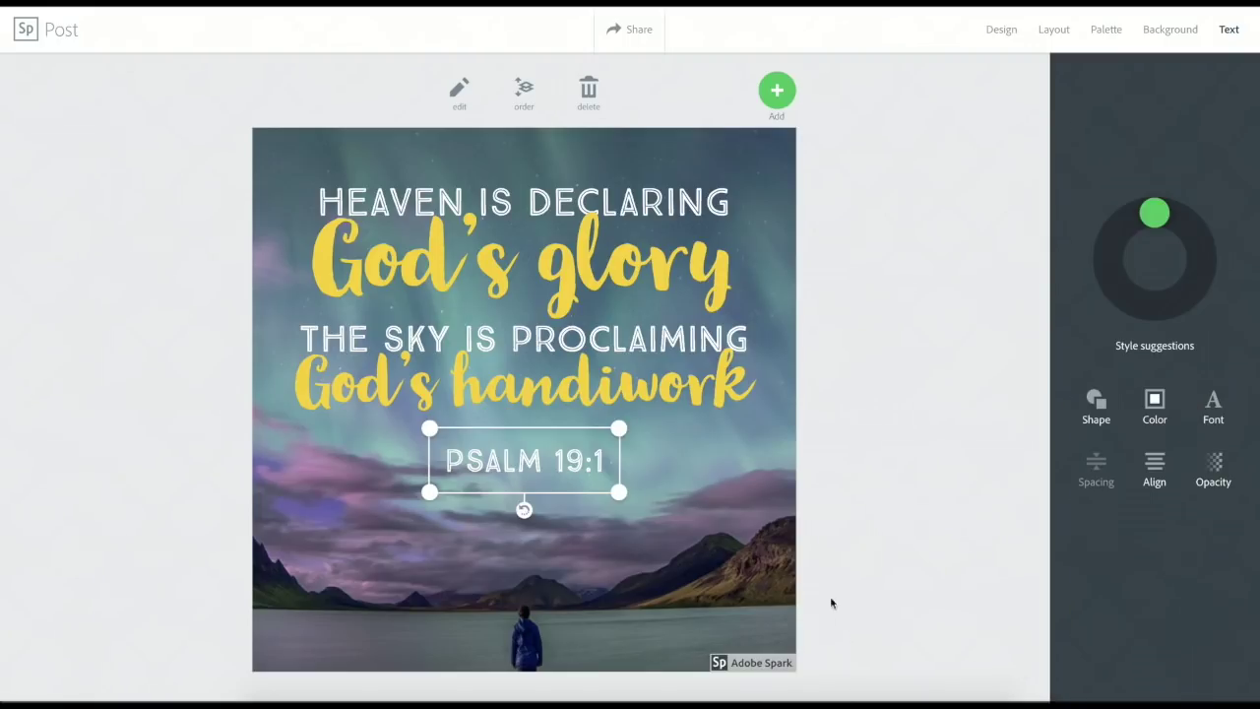
pyautogui.moveTo(619, 492); pyautogui.dragTo(600, 480)
pyautogui.moveTo(514, 454); pyautogui.dragTo(523, 456)
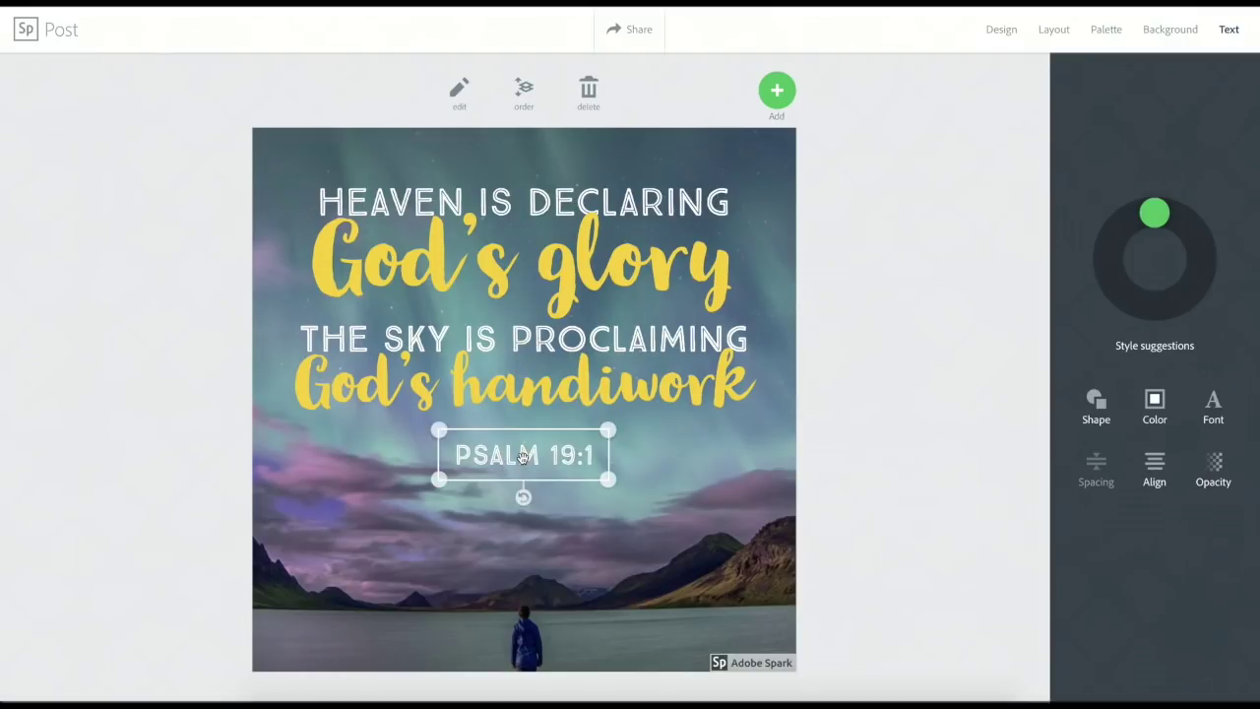
pyautogui.click(921, 247)
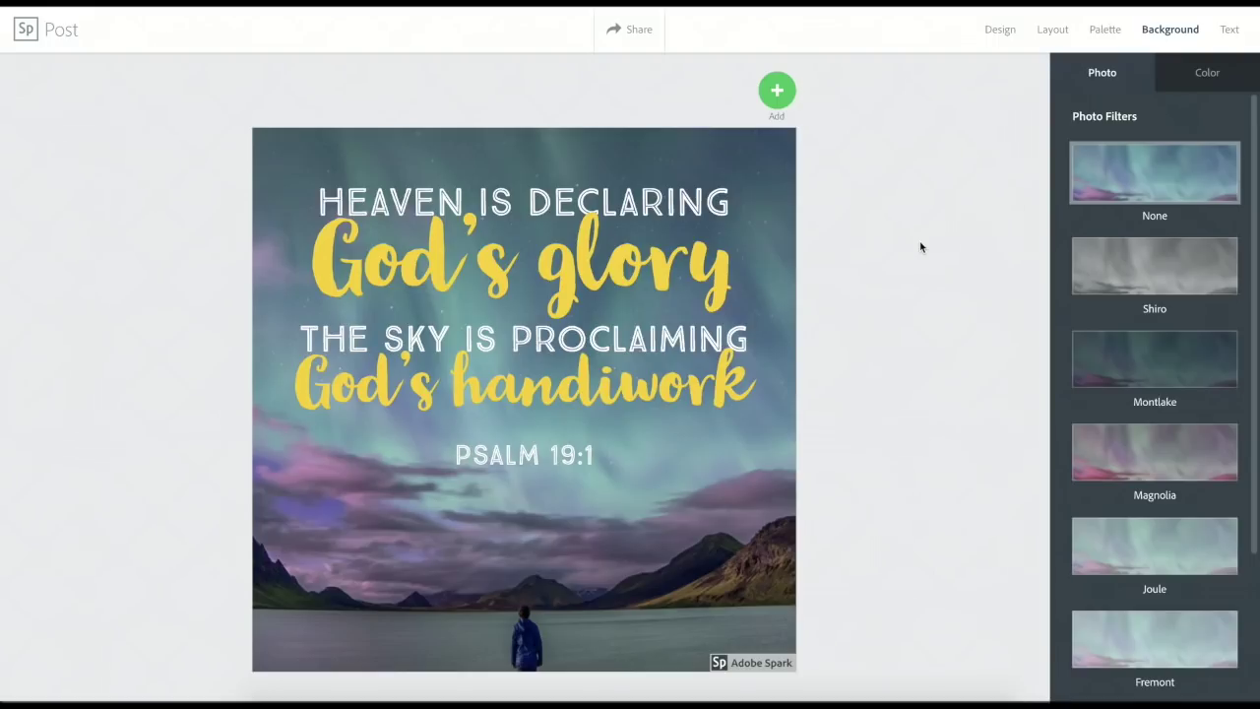
# Add a "My Church" text, shrink it to one small line and place it in the image's lower-left corner.
pyautogui.click(776, 92)
pyautogui.click(649, 88)
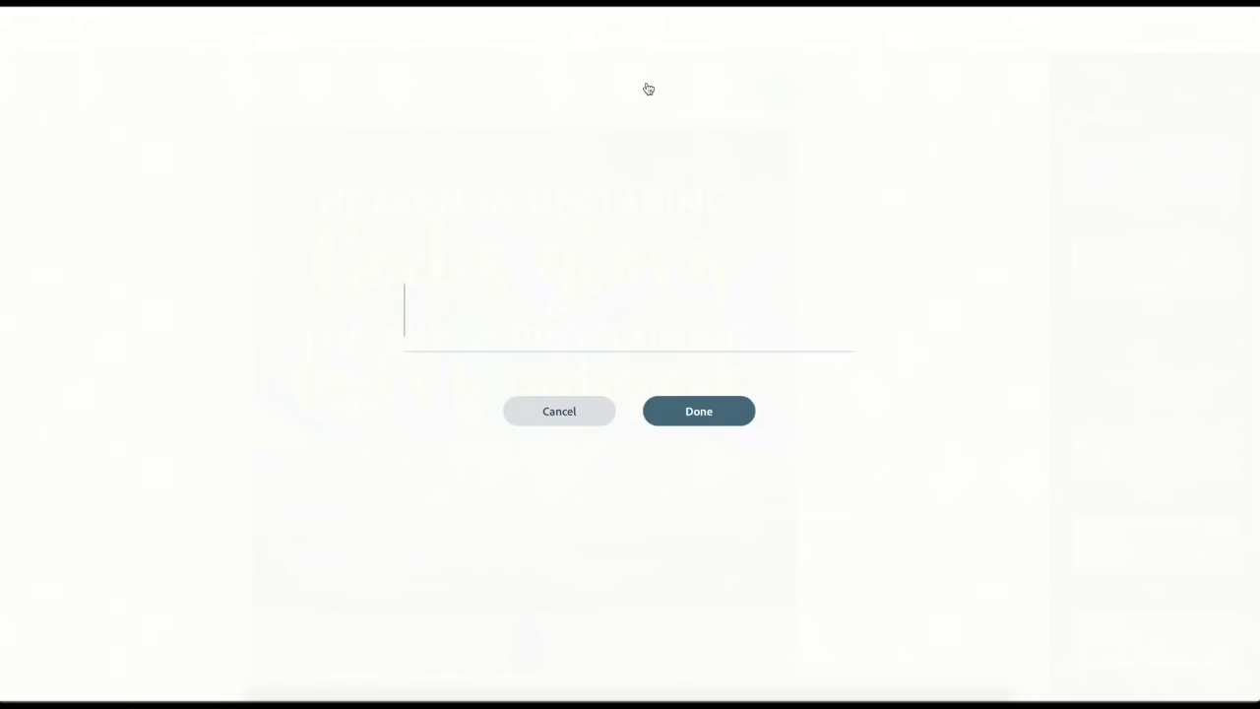
pyautogui.write('My Church')
pyautogui.click(682, 411)
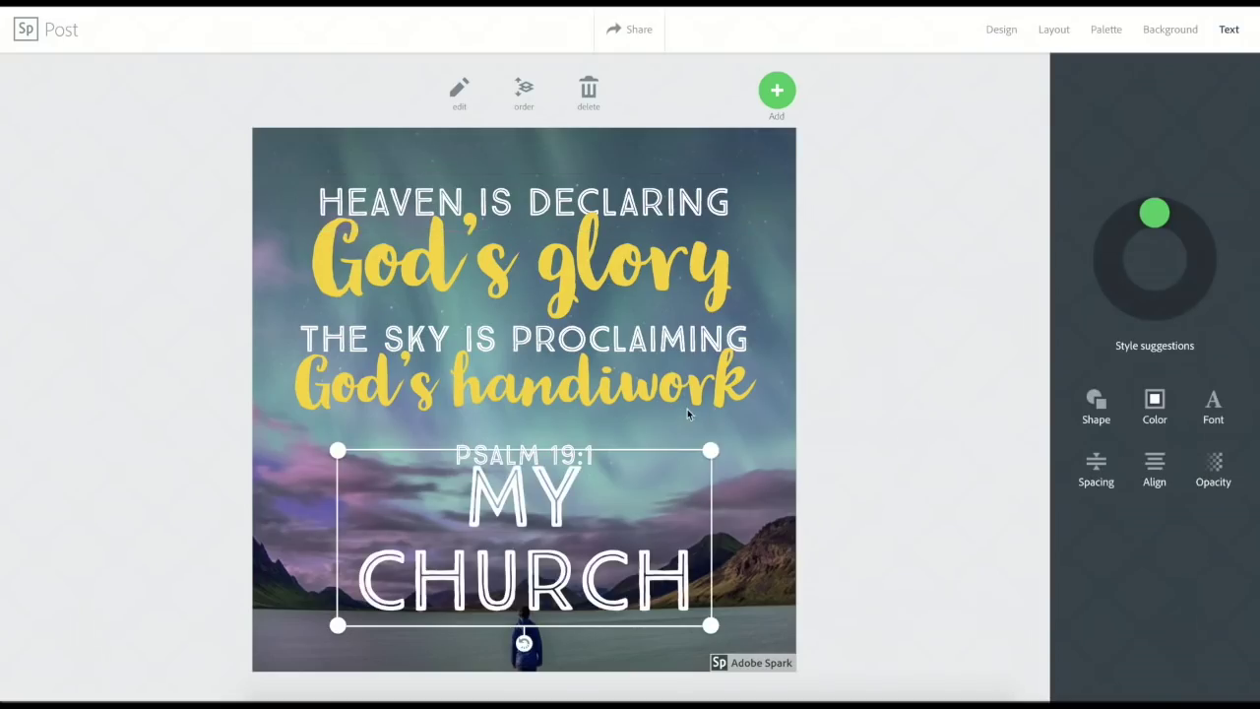
pyautogui.moveTo(711, 451); pyautogui.dragTo(457, 633)
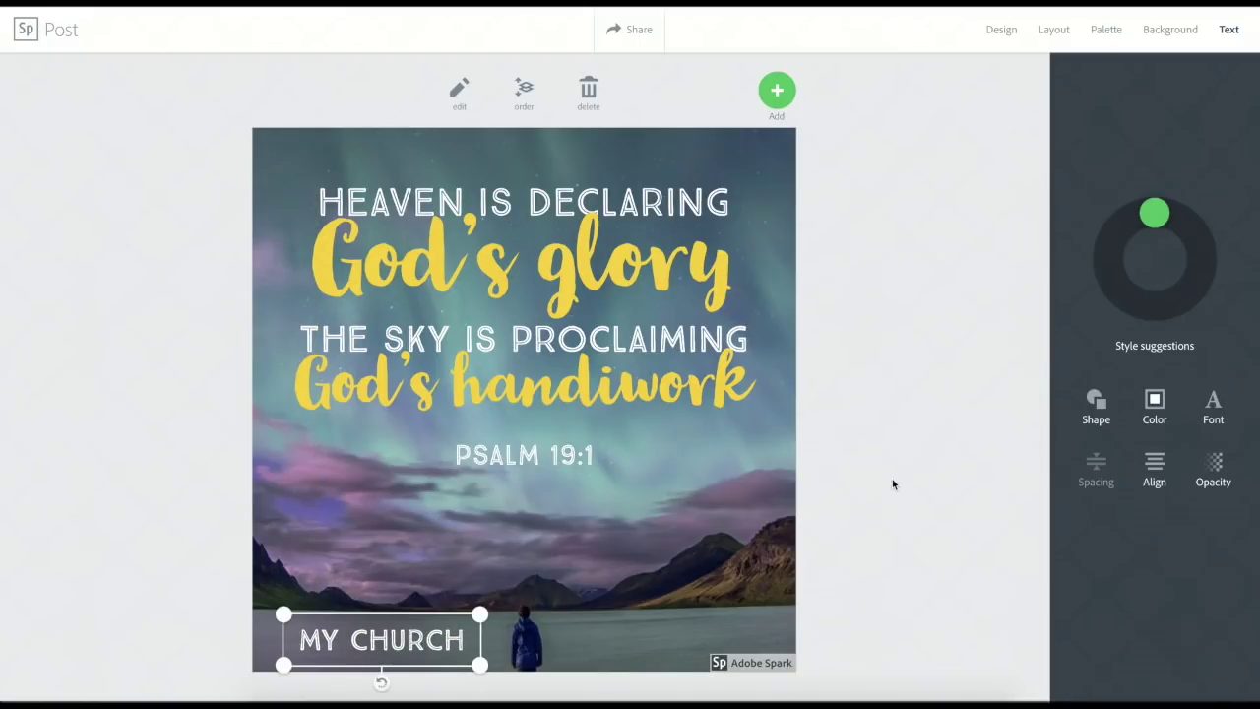
# Apply the Facebook social icon shape to the "My Church" text and shrink it so the icon sits inside the image edge.
pyautogui.click(1097, 402)
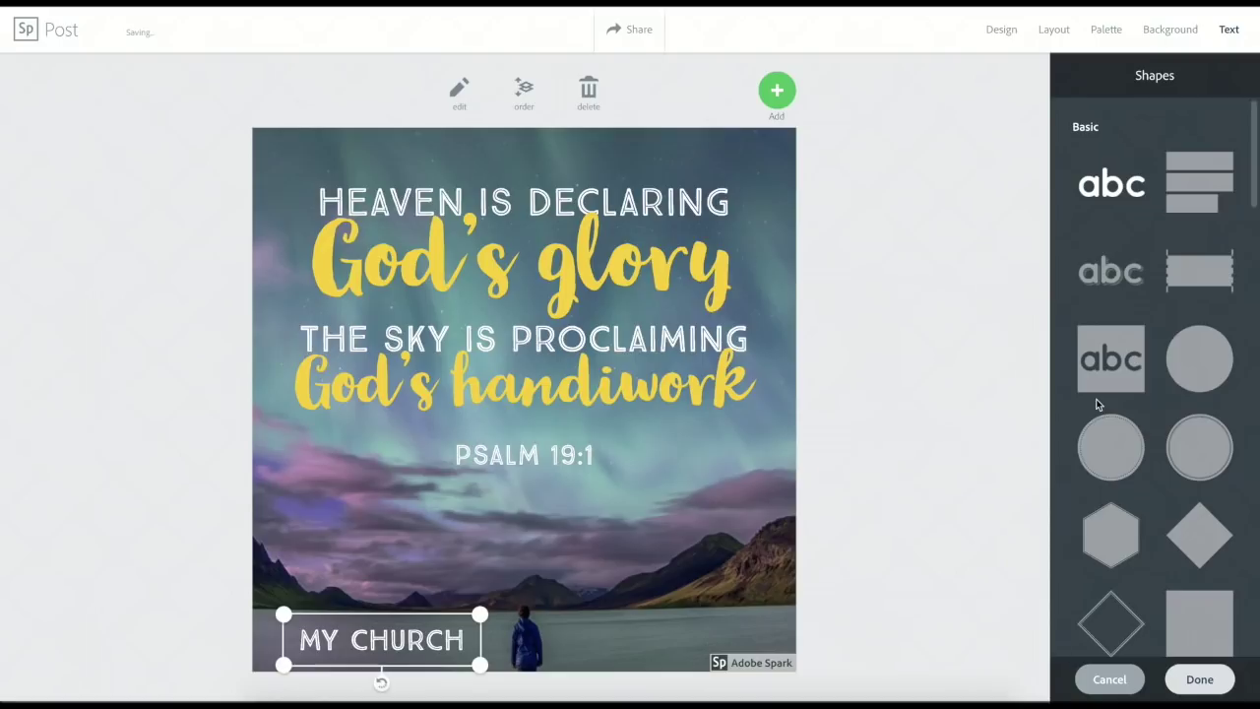
pyautogui.scroll(-8, 1098, 404)
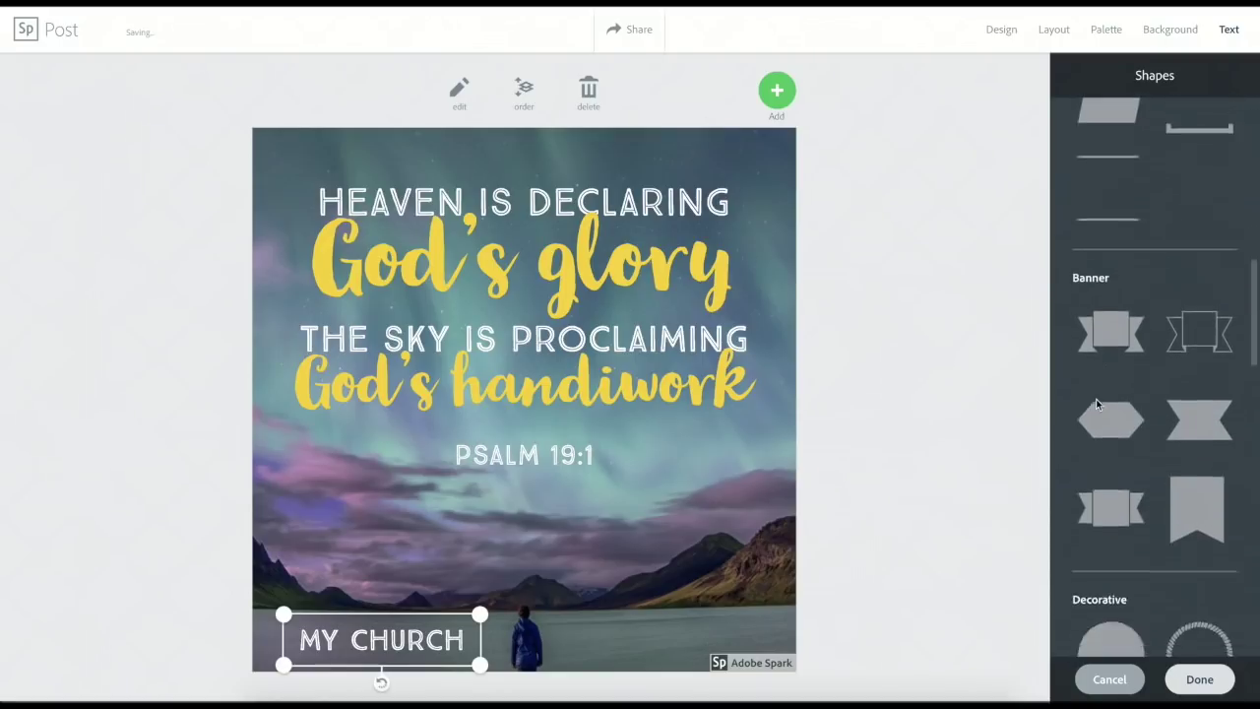
pyautogui.scroll(-8, 1097, 402)
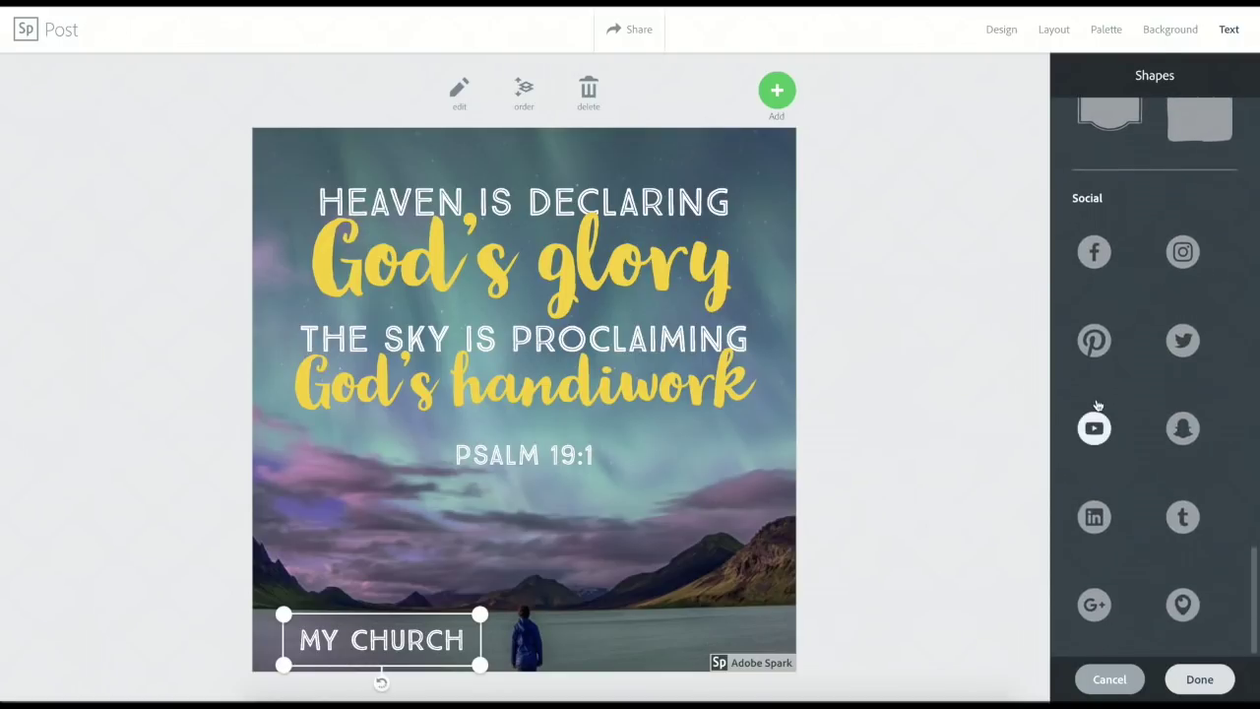
pyautogui.click(1093, 255)
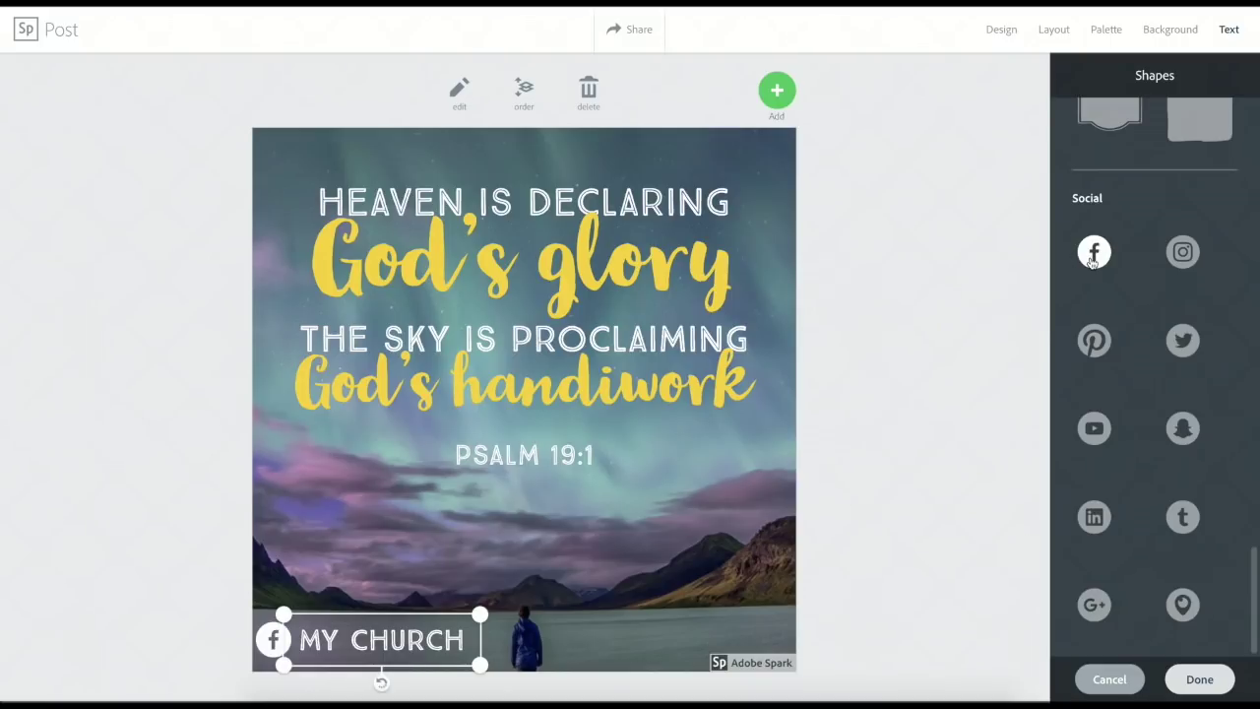
pyautogui.moveTo(482, 622); pyautogui.dragTo(390, 645)
pyautogui.click(380, 646)
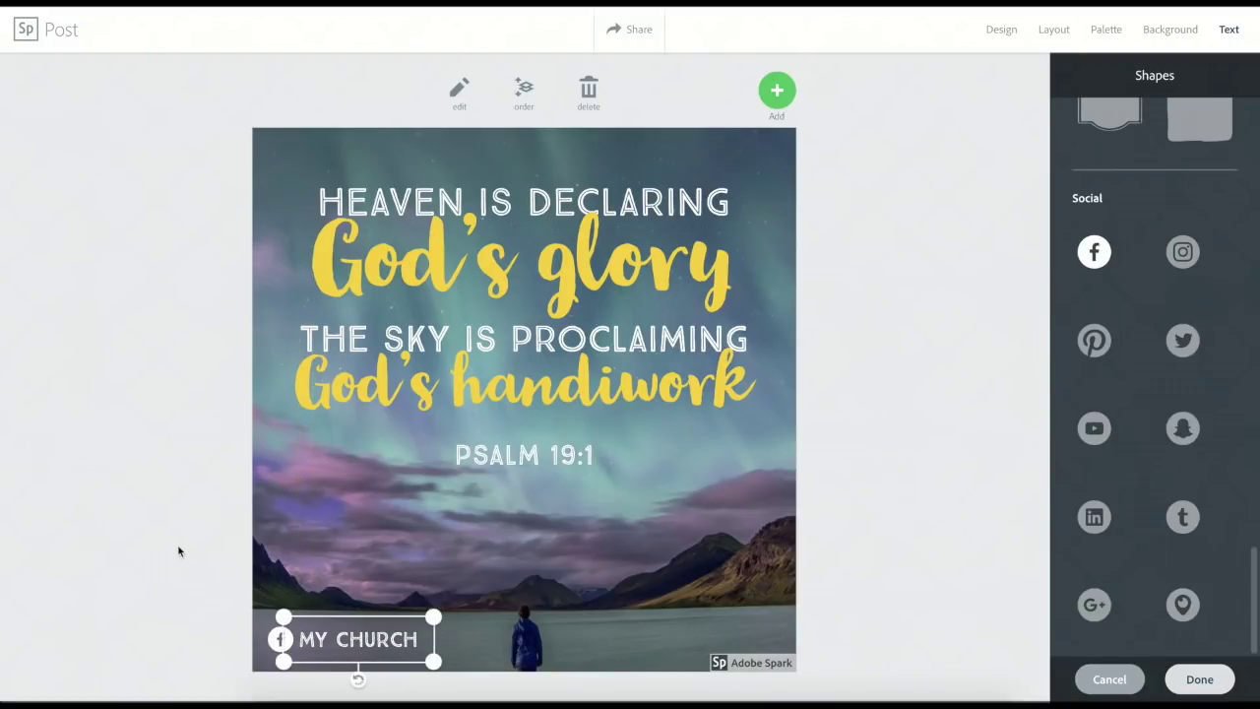
pyautogui.click(1200, 680)
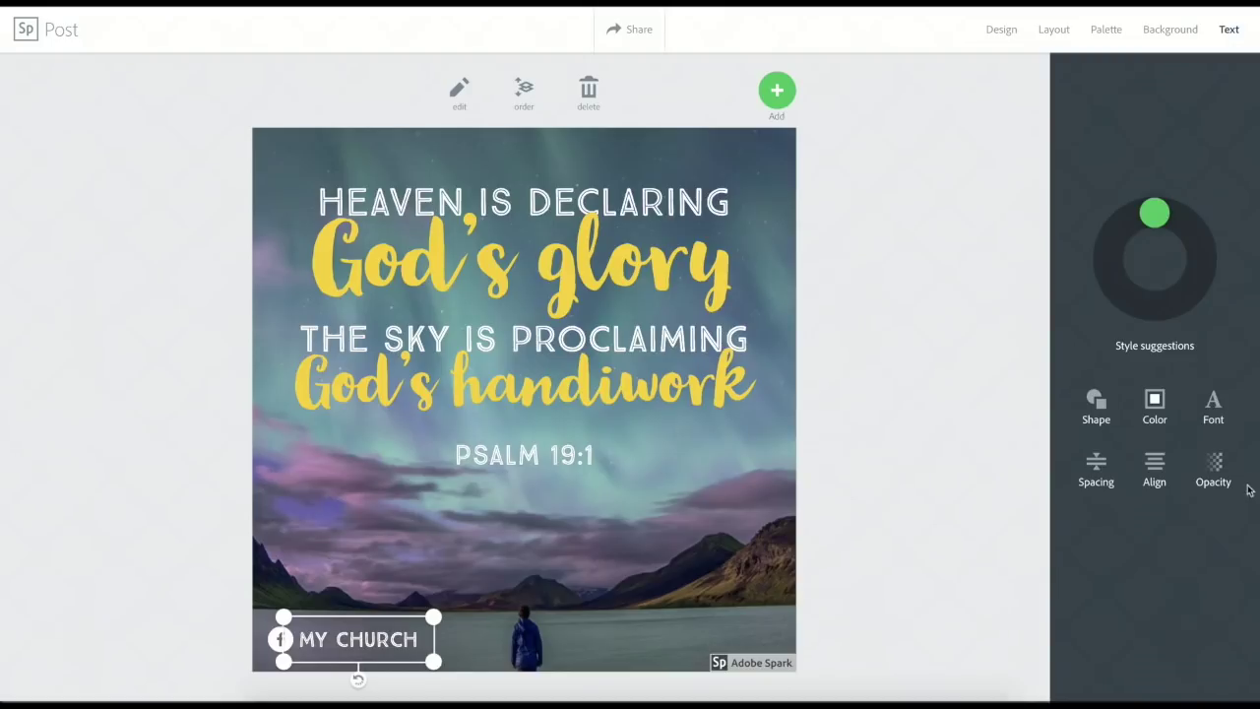
# Set "My Church" in the Wanderlust Shine font, then enlarge it slightly and reposition it in the lower-left corner.
pyautogui.click(1214, 406)
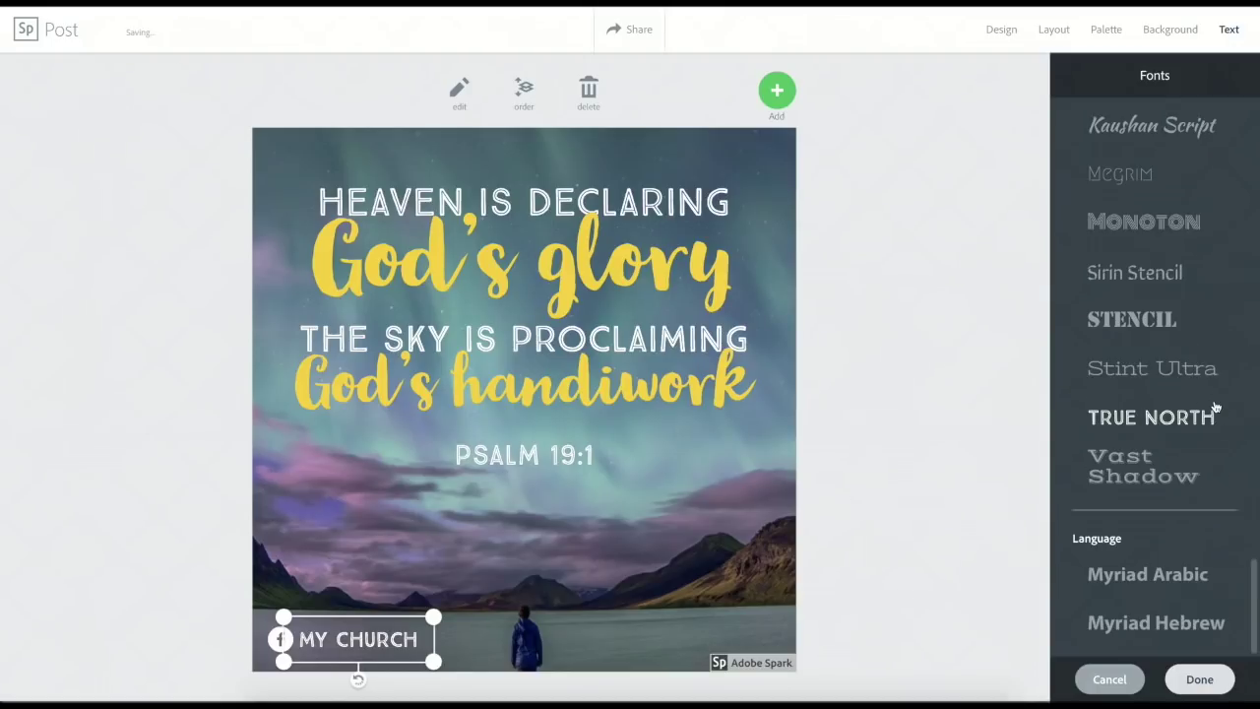
pyautogui.scroll(1, 1217, 406)
pyautogui.scroll(8, 1216, 407)
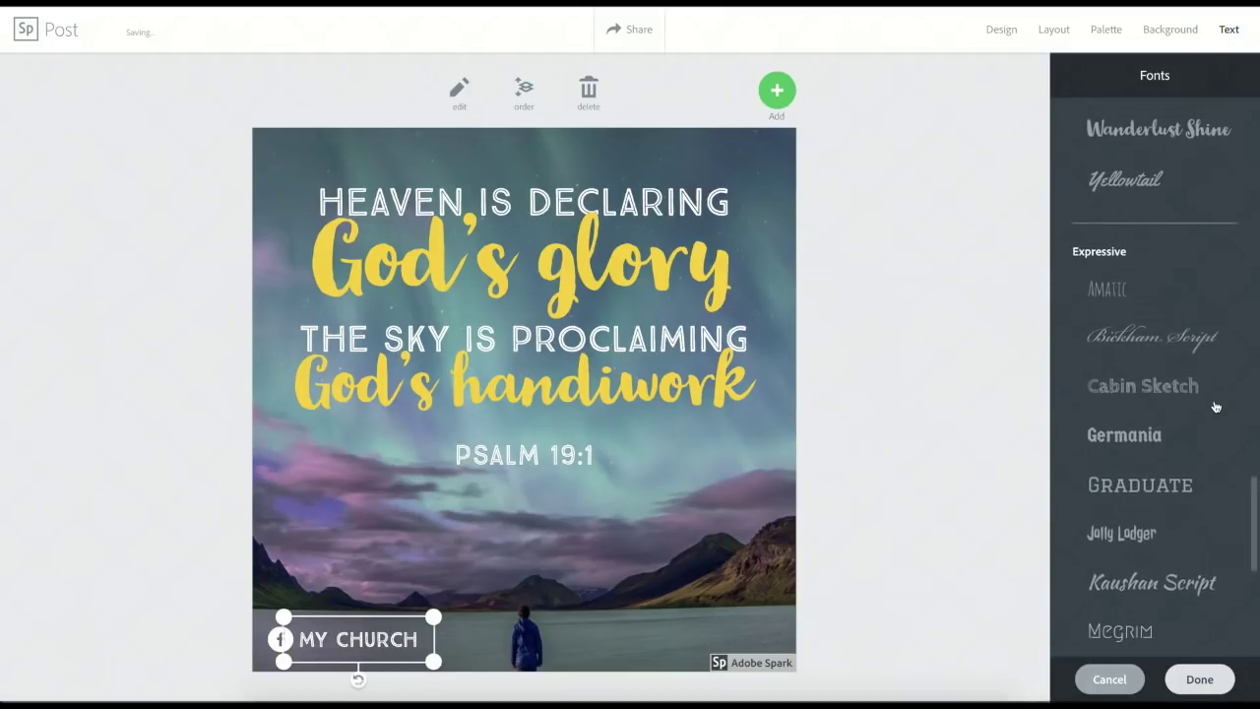
pyautogui.click(1175, 200)
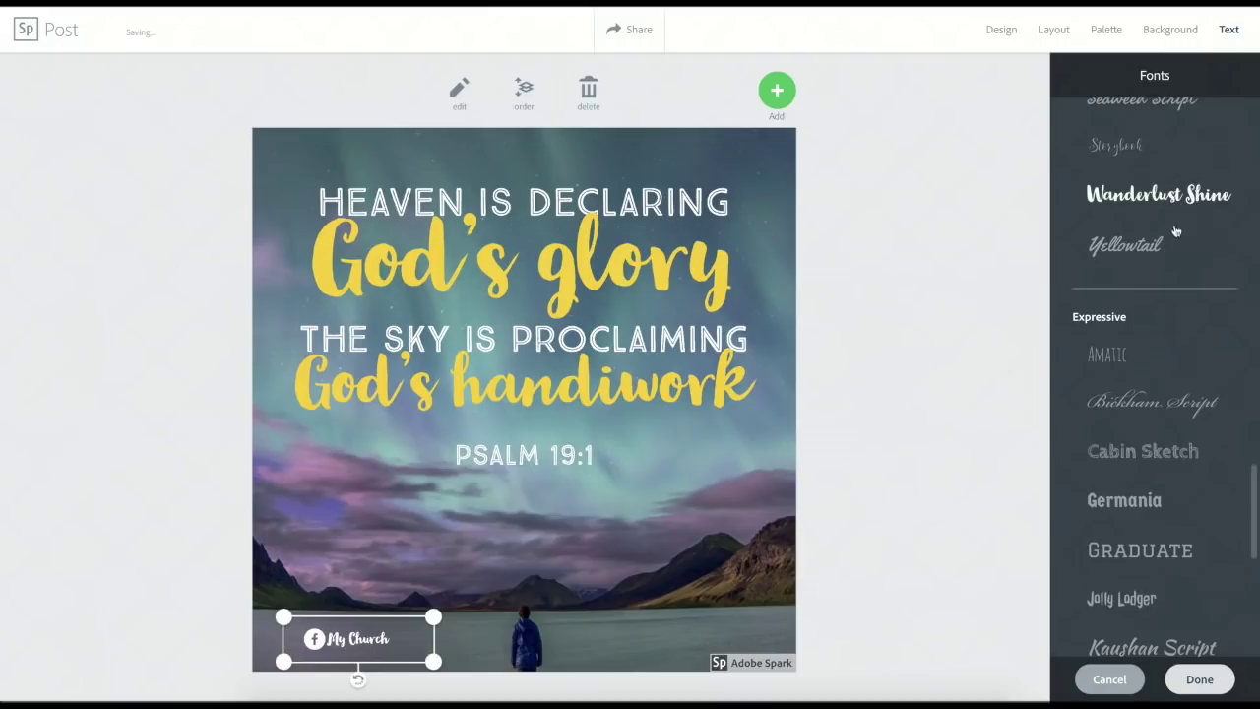
pyautogui.click(1187, 681)
pyautogui.moveTo(434, 617)
pyautogui.mouseDown()
pyautogui.moveTo(444, 601)
pyautogui.moveTo(467, 610)
pyautogui.moveTo(436, 599)
pyautogui.mouseUp()
pyautogui.moveTo(366, 636); pyautogui.dragTo(352, 641)
# Recolour the Facebook icon beside "My Church" with the yellow sampled from the "God's glory" lettering.
pyautogui.click(1155, 404)
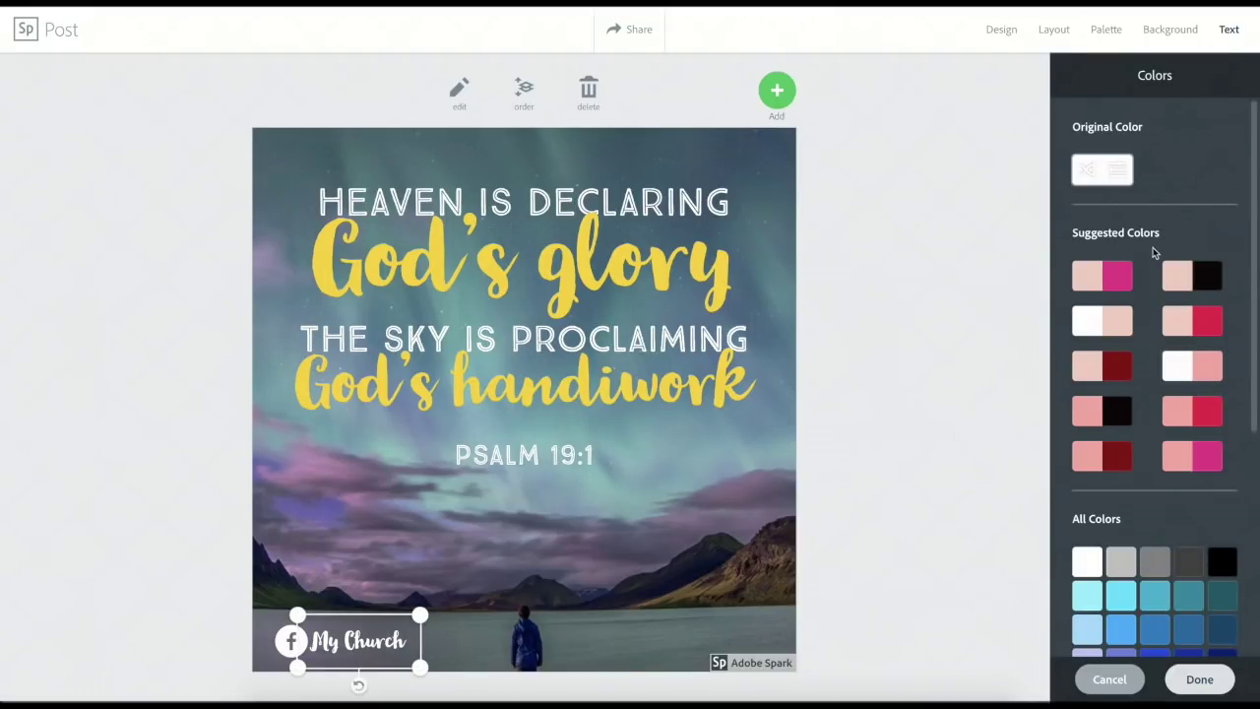
pyautogui.click(1120, 175)
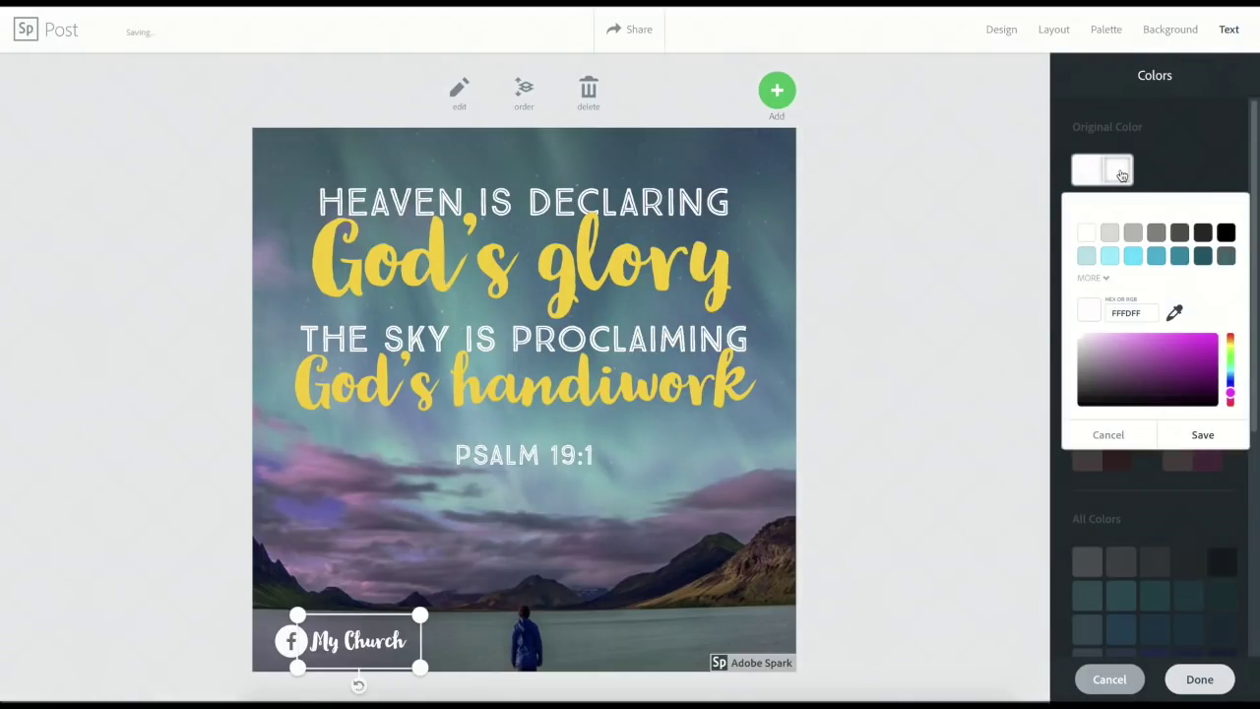
pyautogui.click(1175, 313)
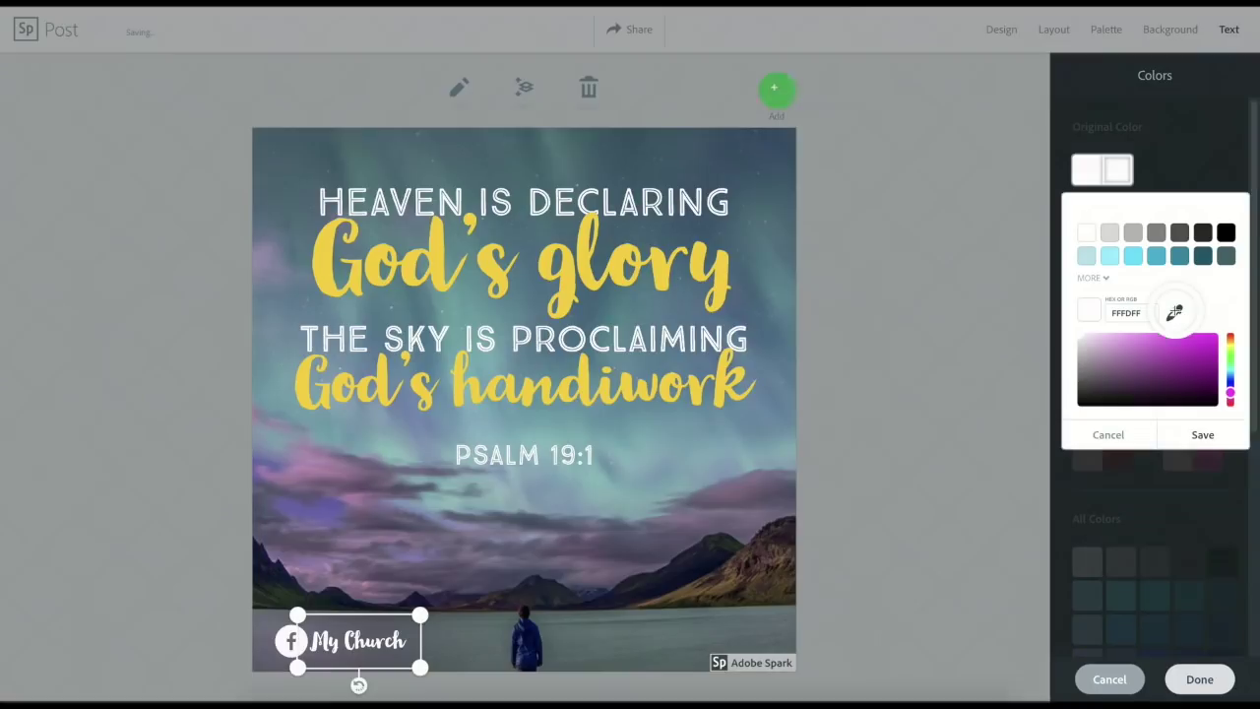
pyautogui.click(720, 268)
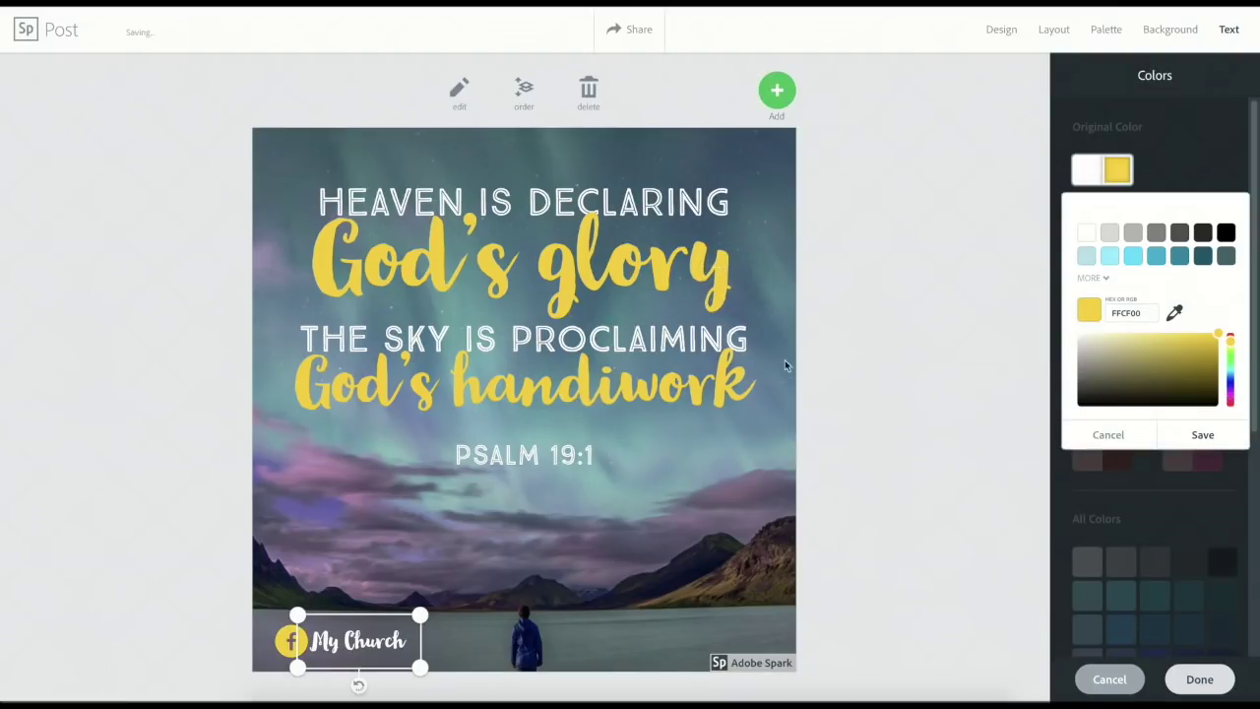
pyautogui.click(1201, 678)
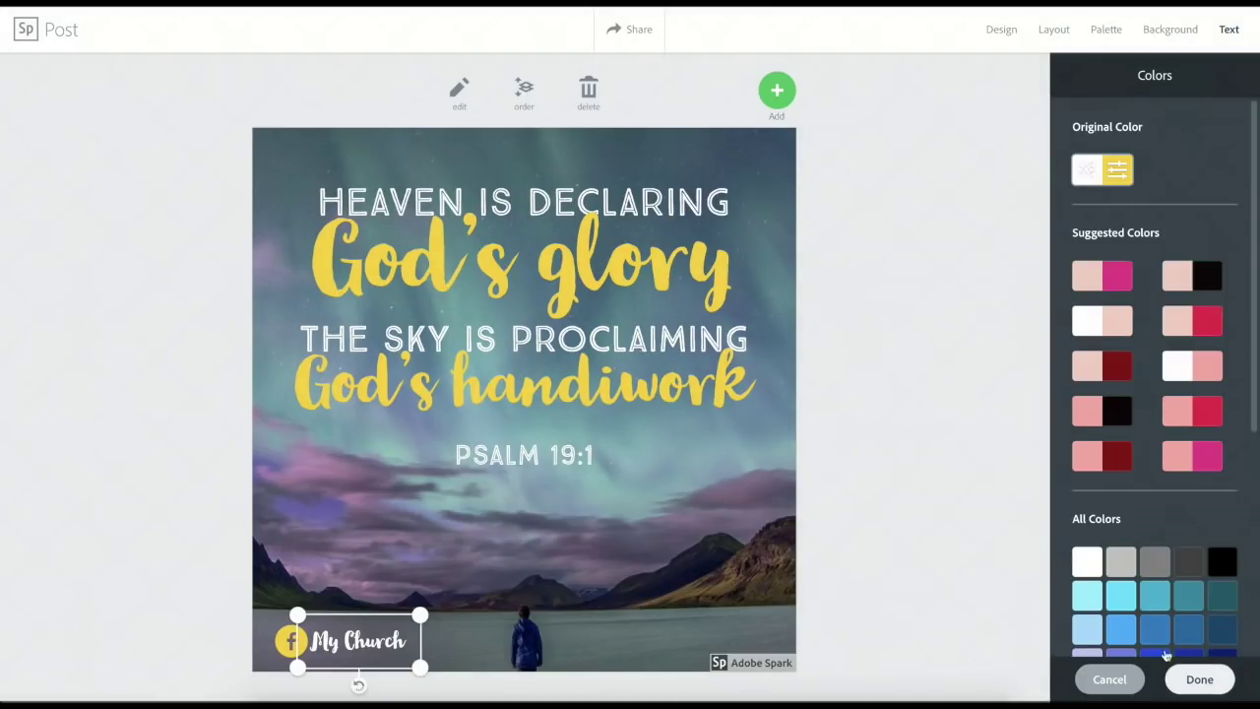
pyautogui.click(934, 452)
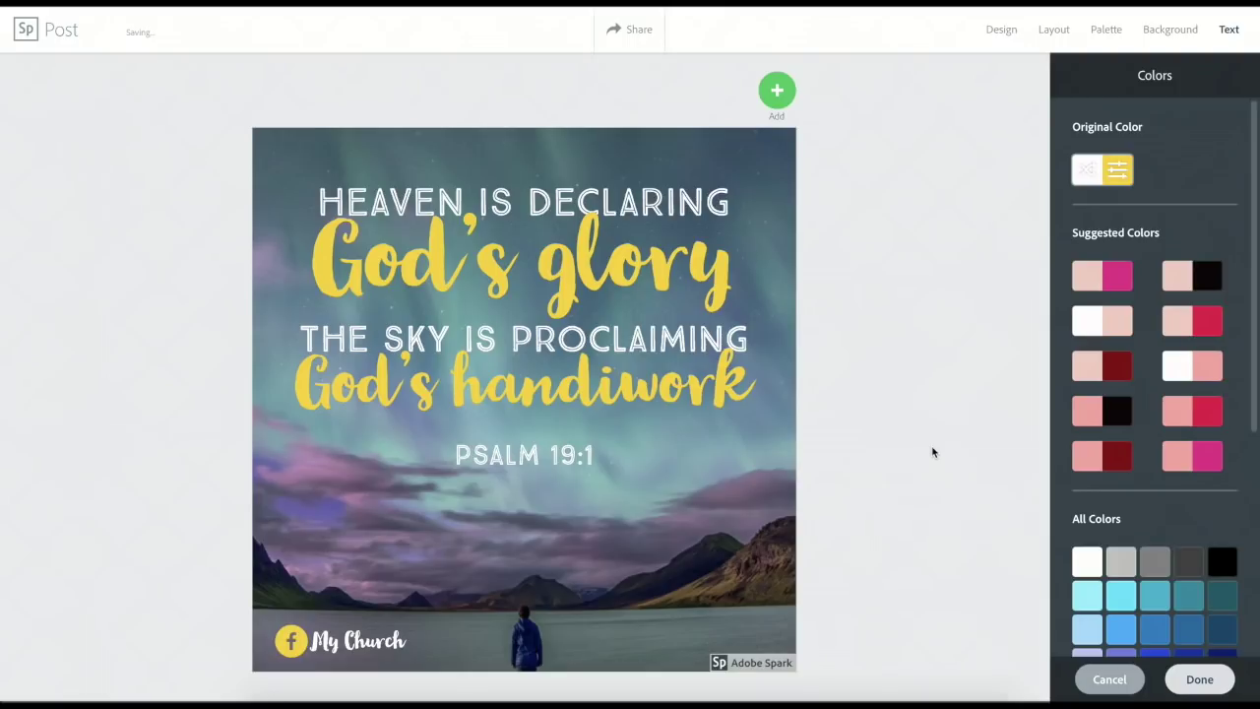
# View the God's glory post's publish and share options, close them and return to the project list.
pyautogui.click(623, 34)
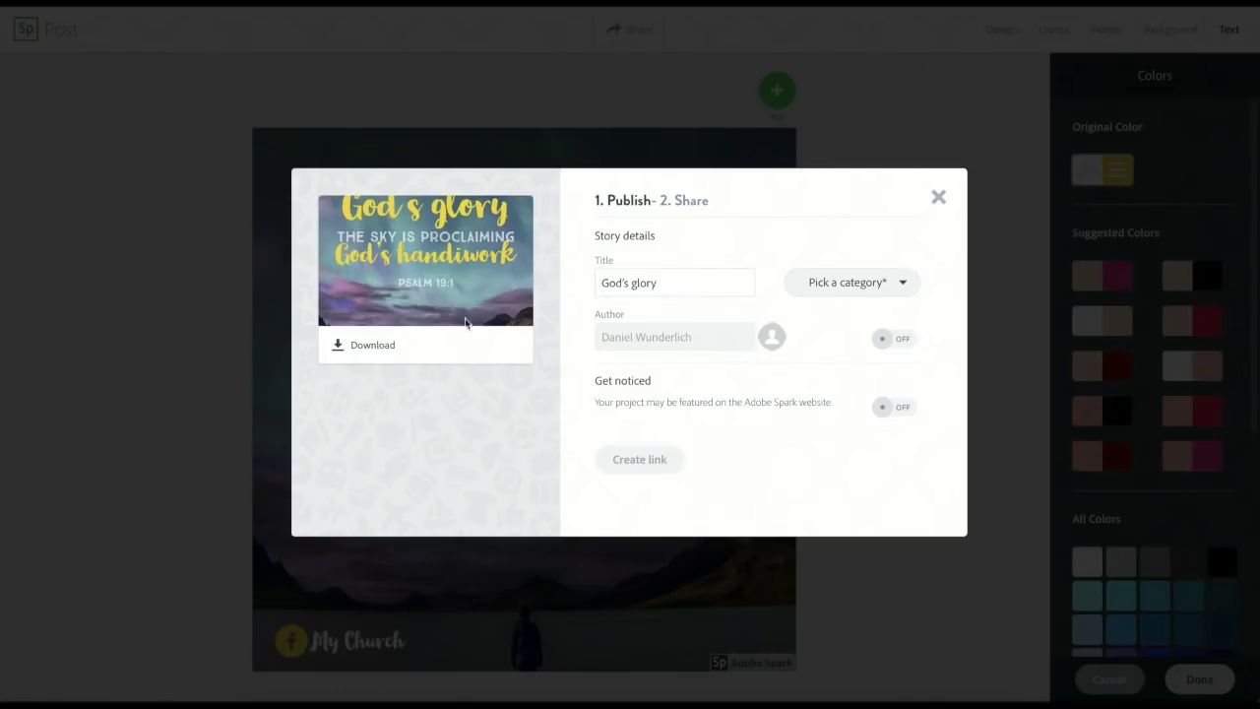
pyautogui.click(939, 197)
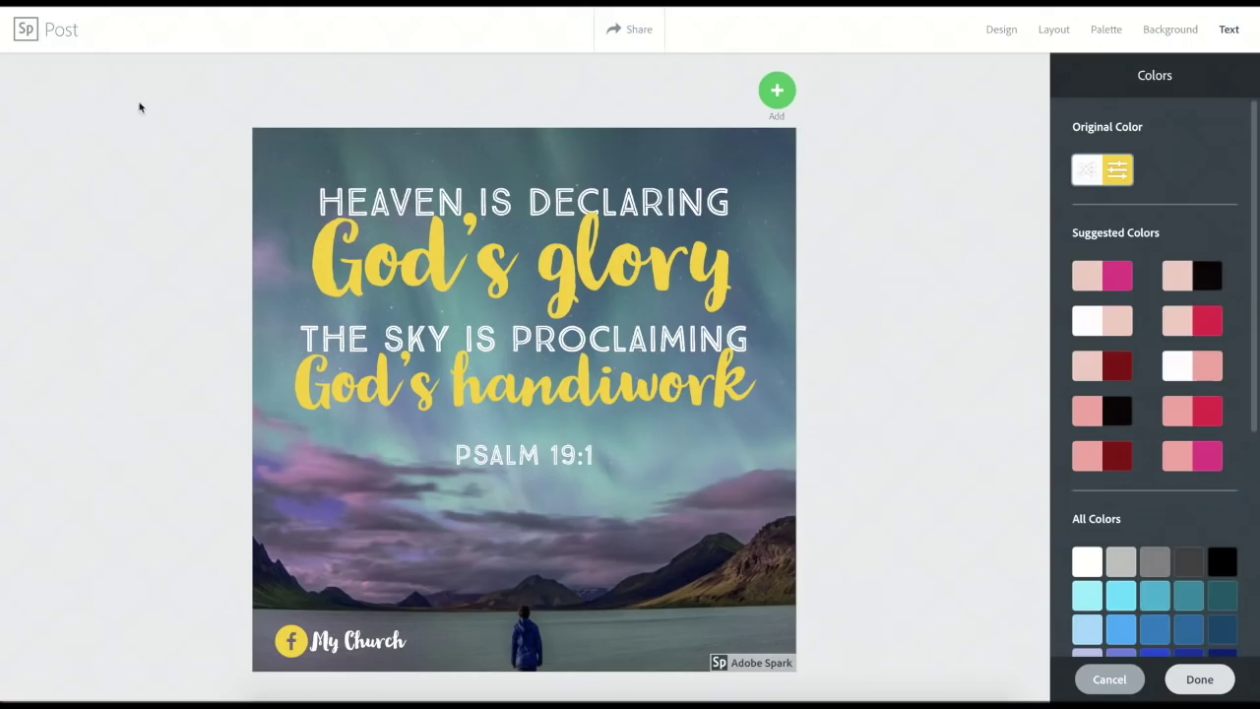
pyautogui.click(26, 38)
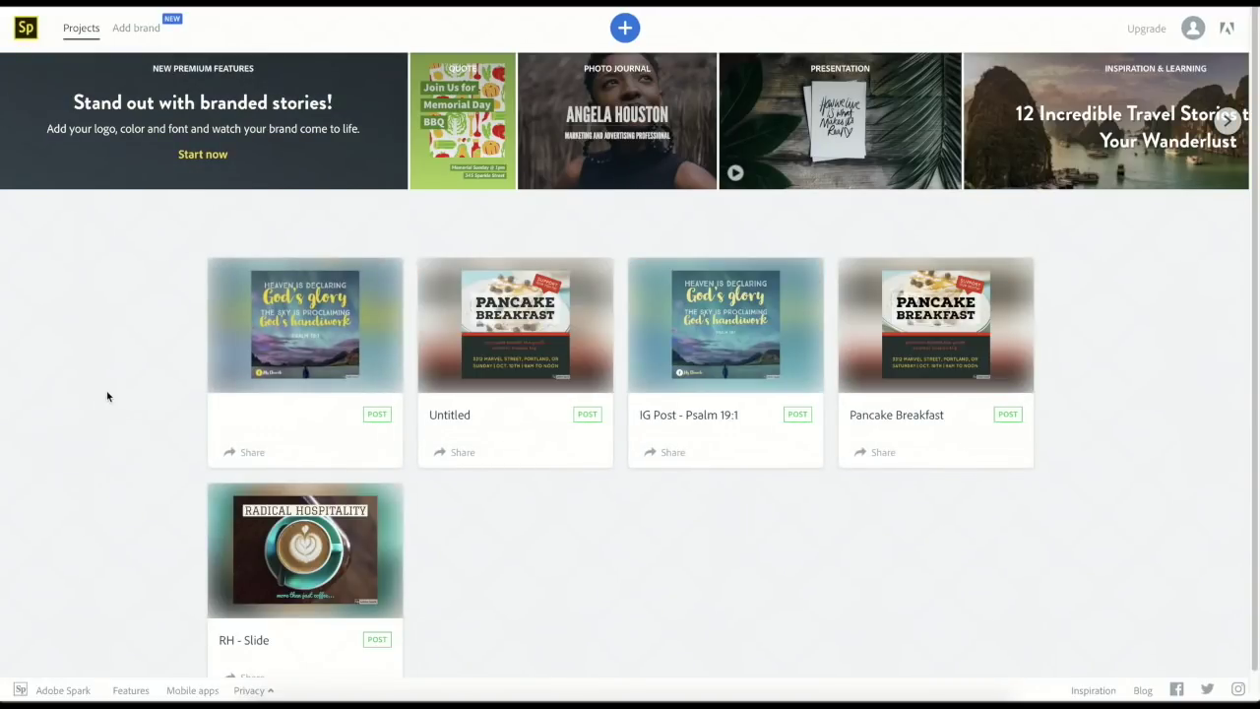
# Download the finished, untitled God's glory post from the project list.
pyautogui.moveTo(377, 288)
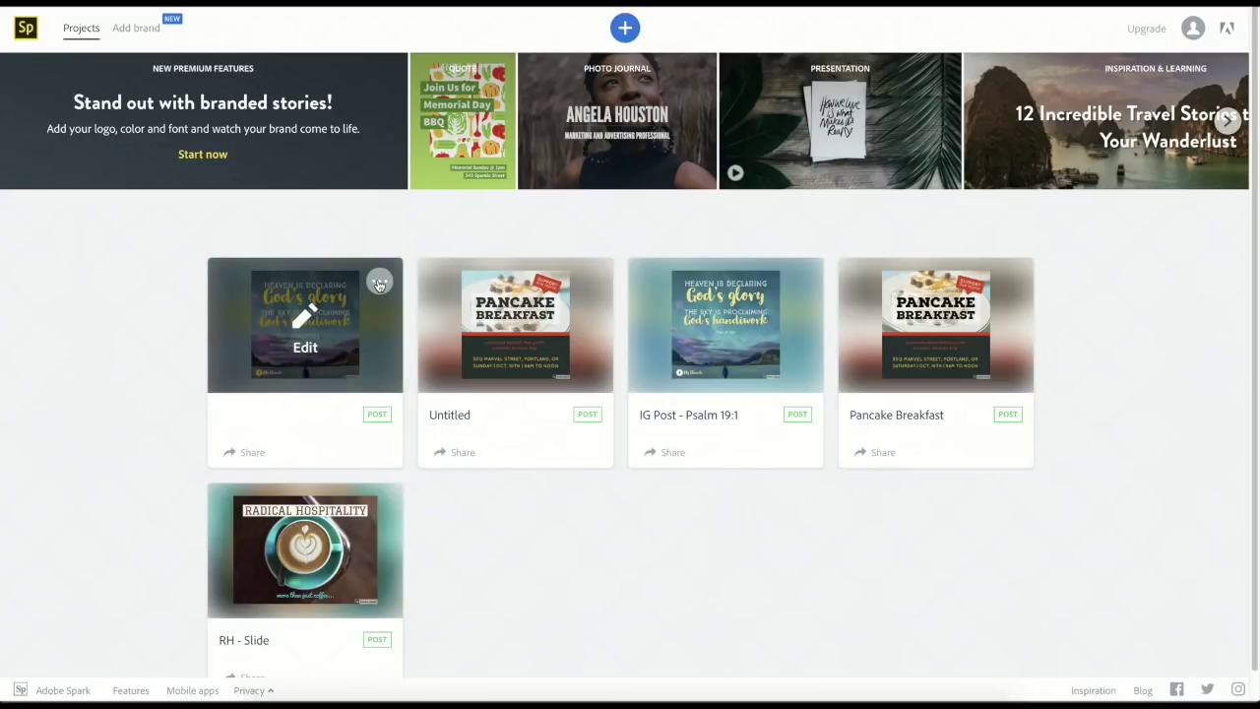
pyautogui.click(379, 285)
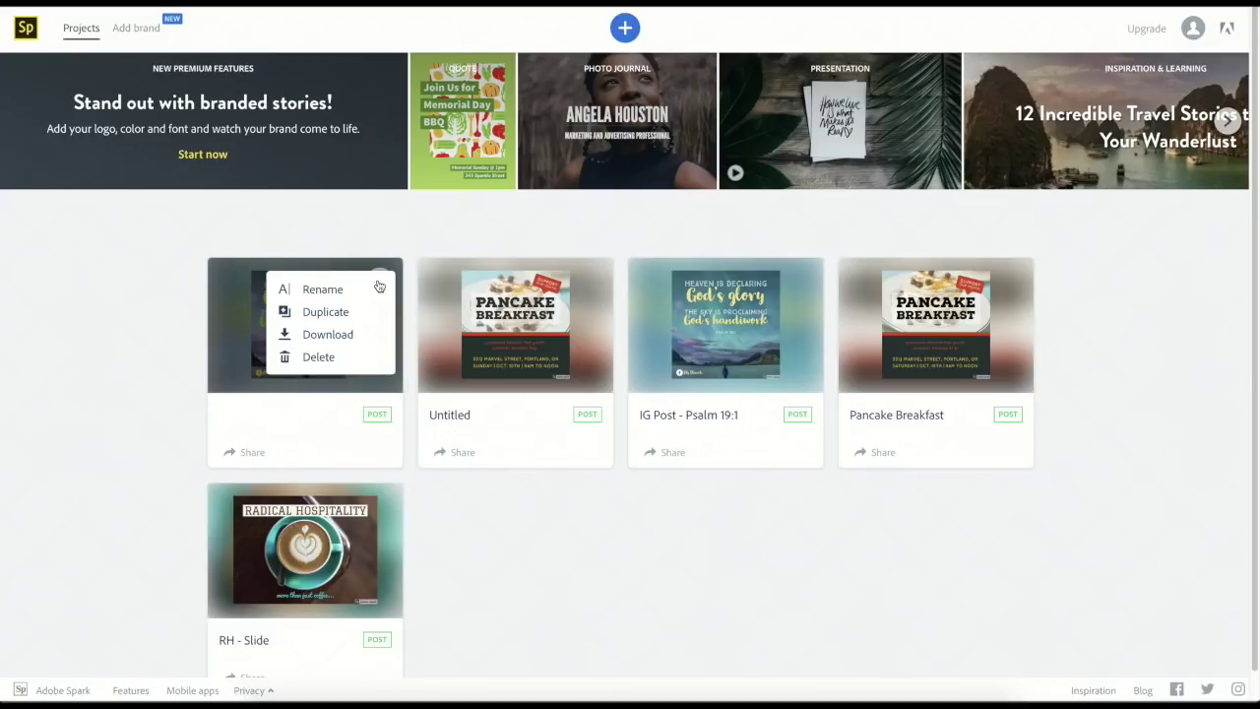
pyautogui.click(350, 337)
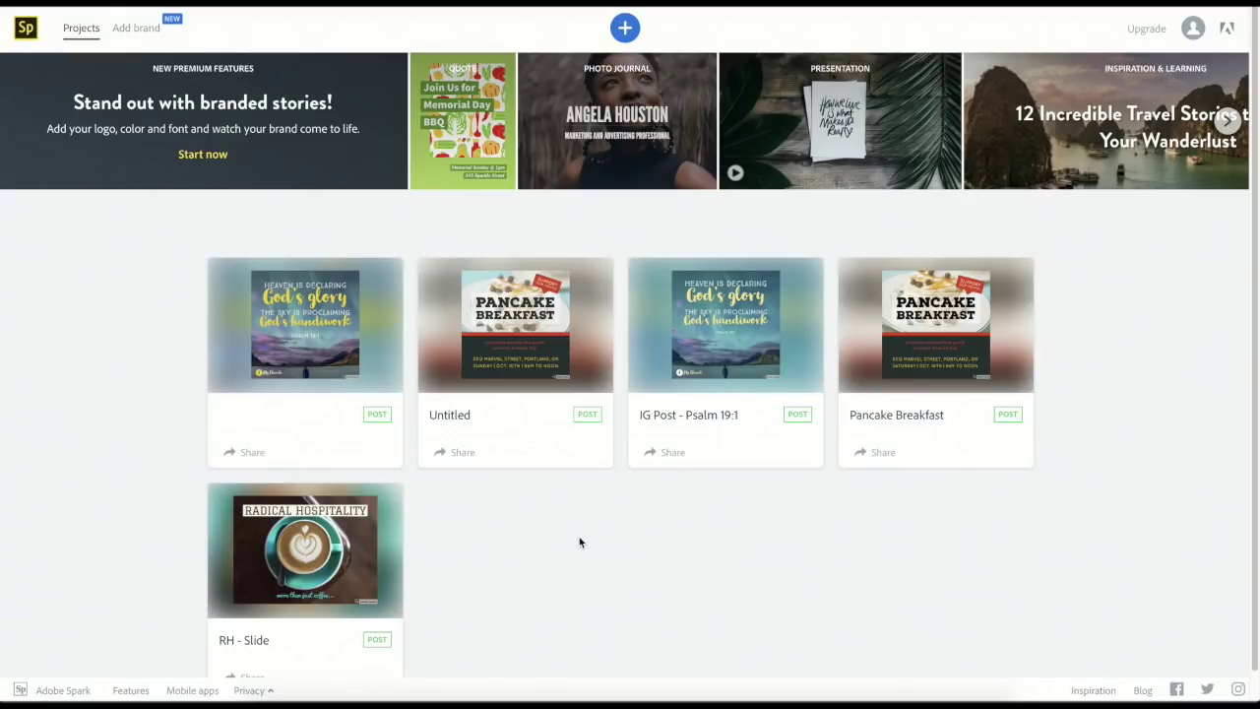
# Open the RH - Slide project to view its Radical Hospitality design, and return to the project list.
pyautogui.moveTo(299, 550)
pyautogui.click(299, 550)
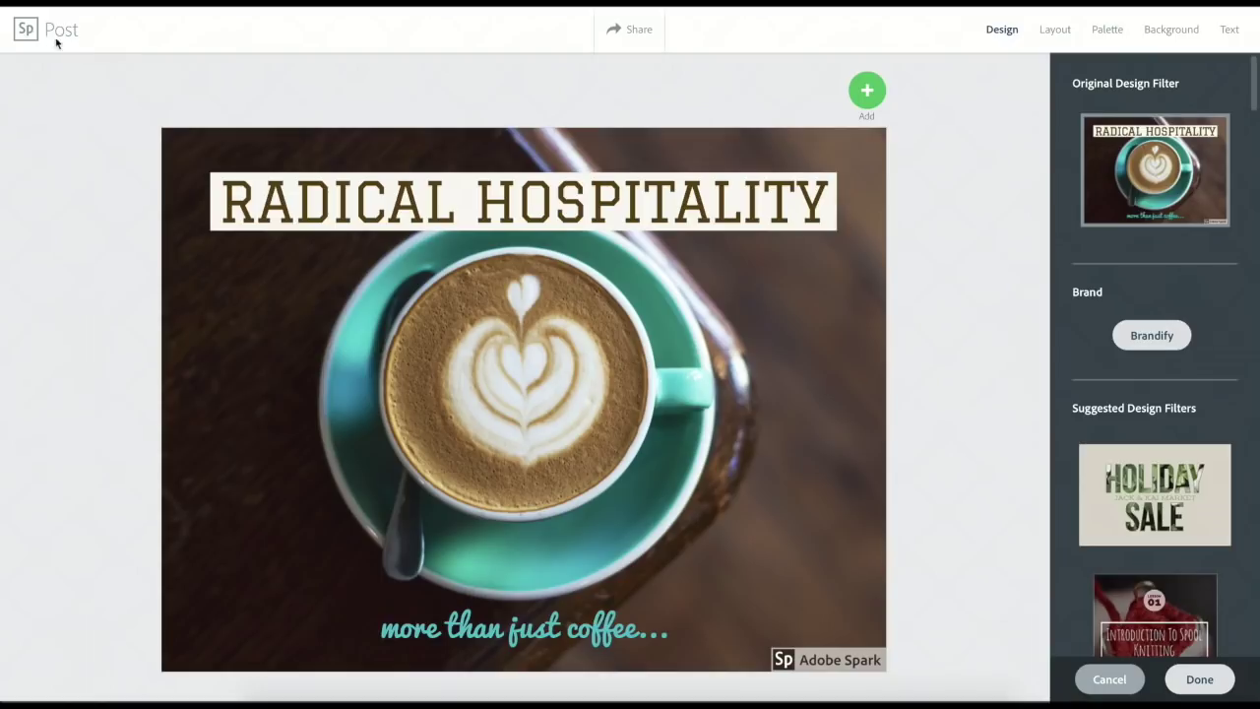
pyautogui.click(26, 31)
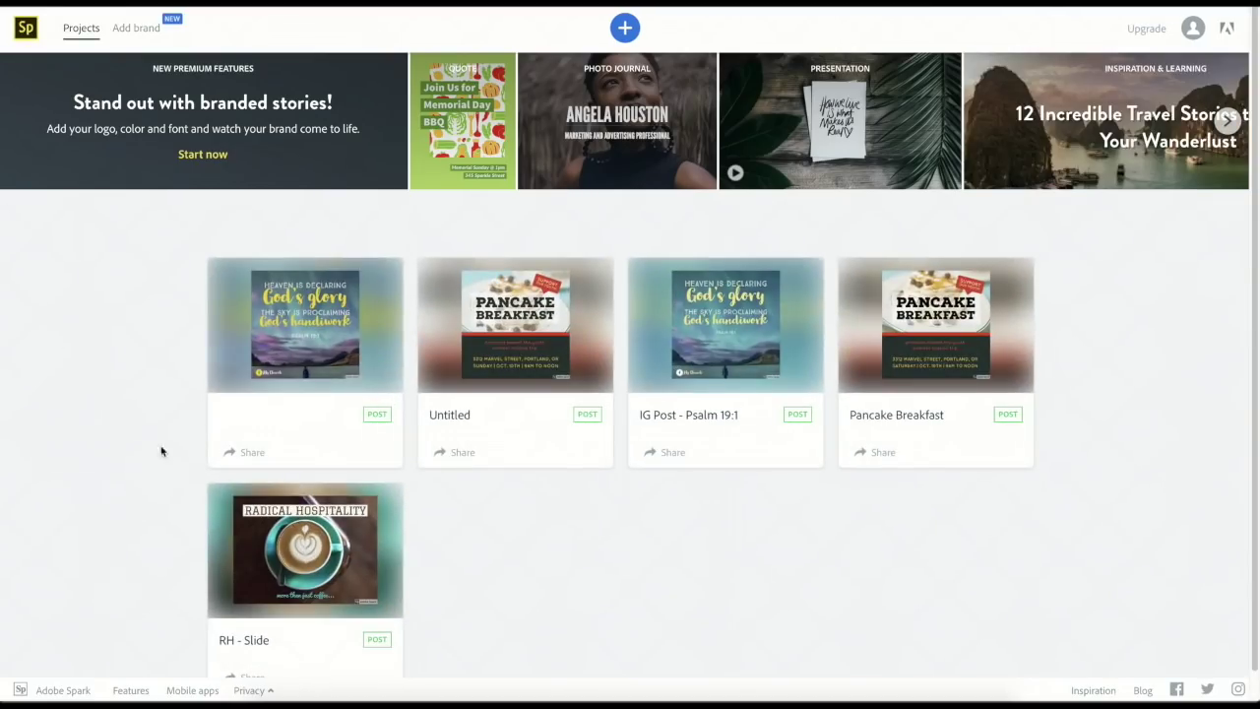
# Duplicate the RH - Slide project.
pyautogui.moveTo(313, 555)
pyautogui.click(380, 508)
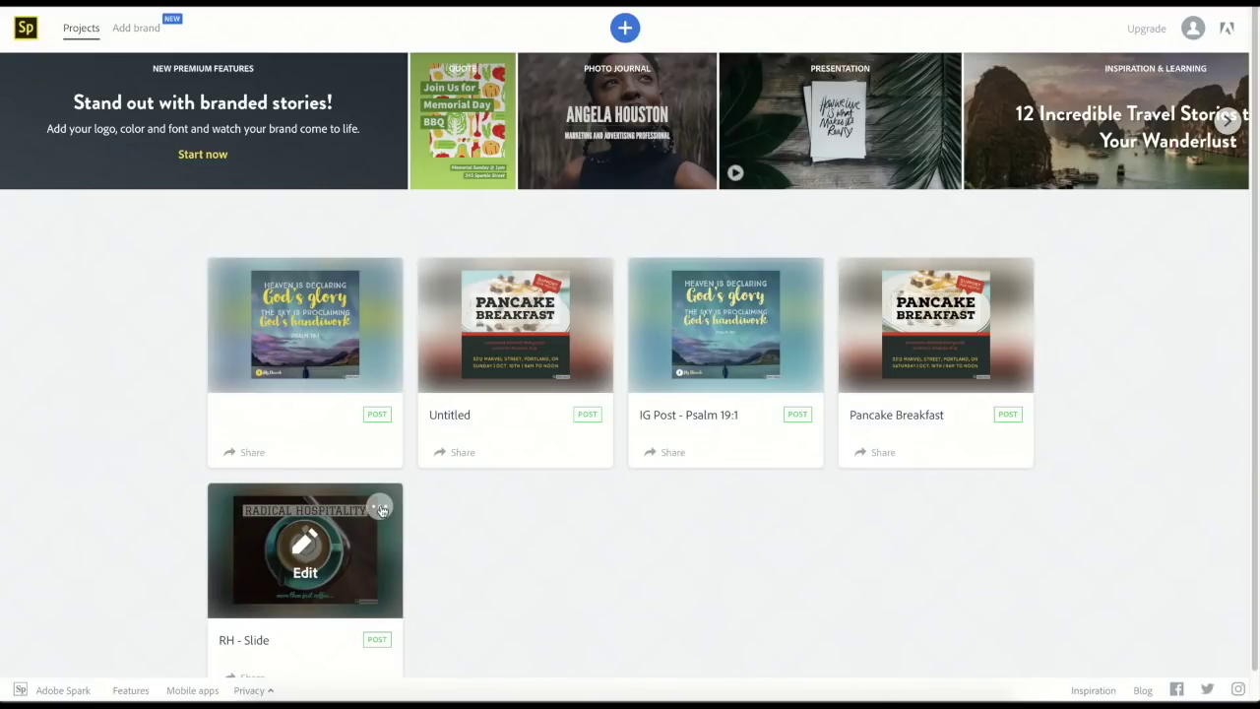
pyautogui.click(342, 539)
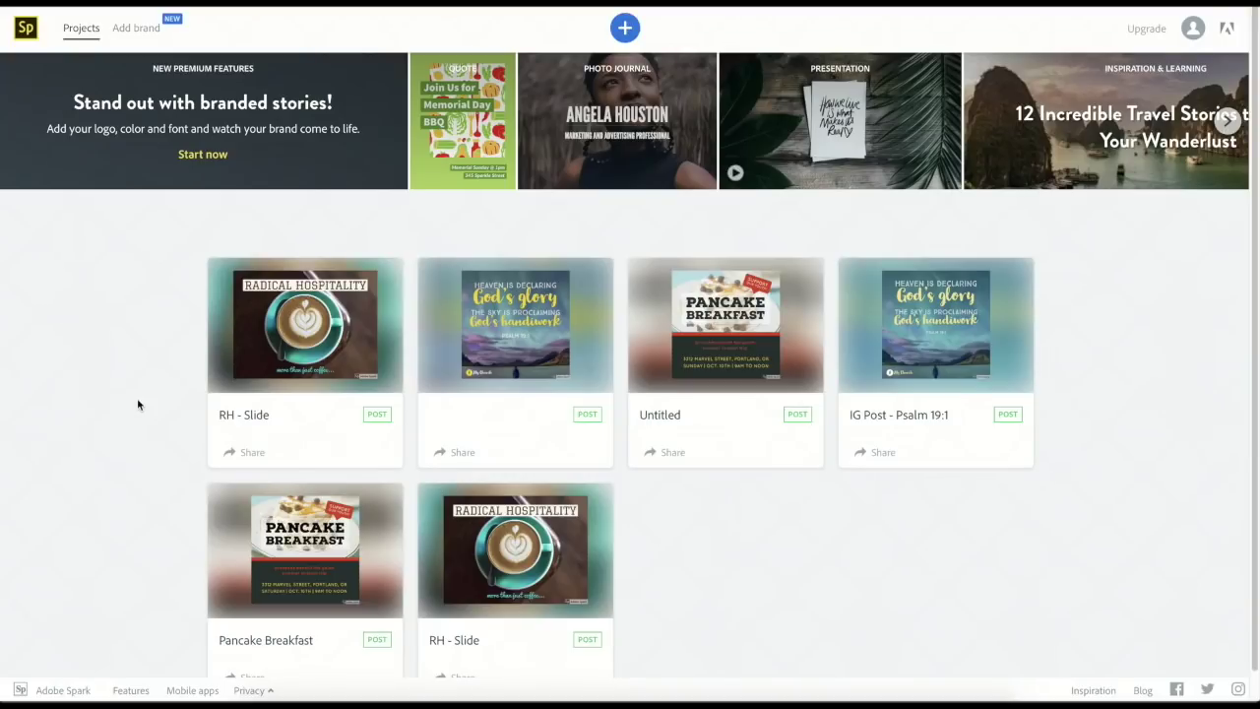
# Rename the new copy of the RH - Slide project to RH - IG.
pyautogui.moveTo(533, 586)
pyautogui.moveTo(382, 284)
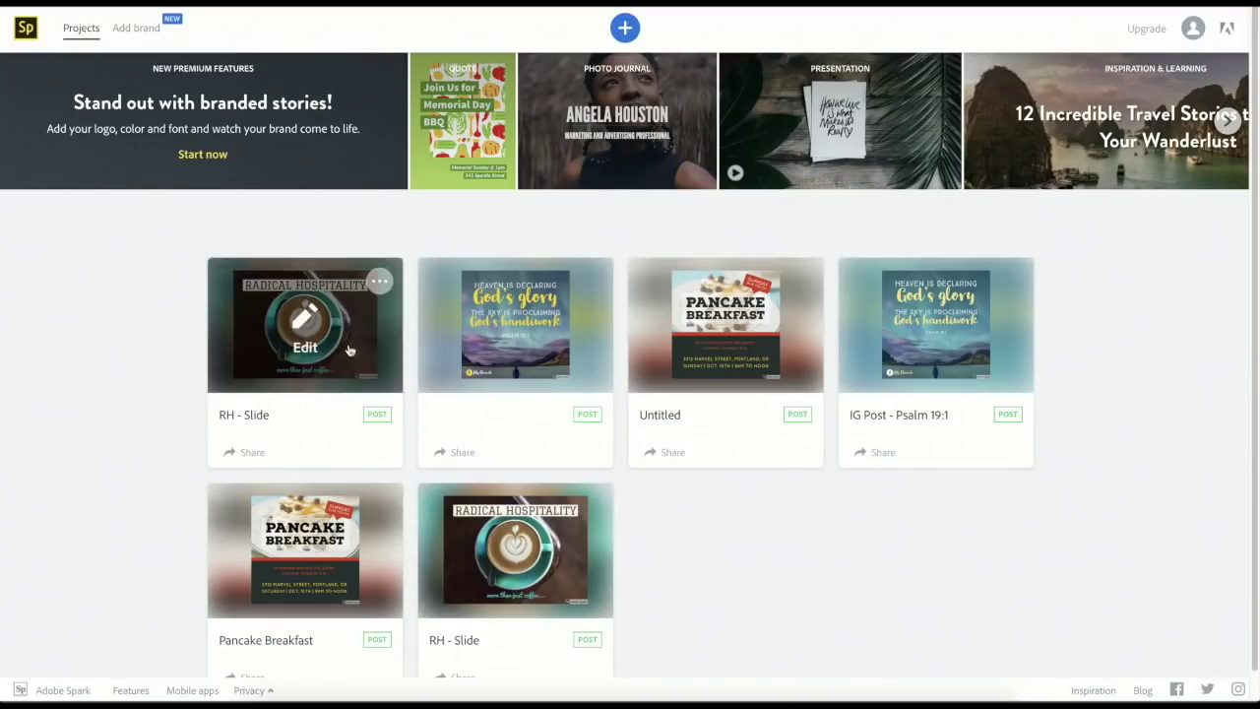
pyautogui.click(382, 283)
pyautogui.click(353, 291)
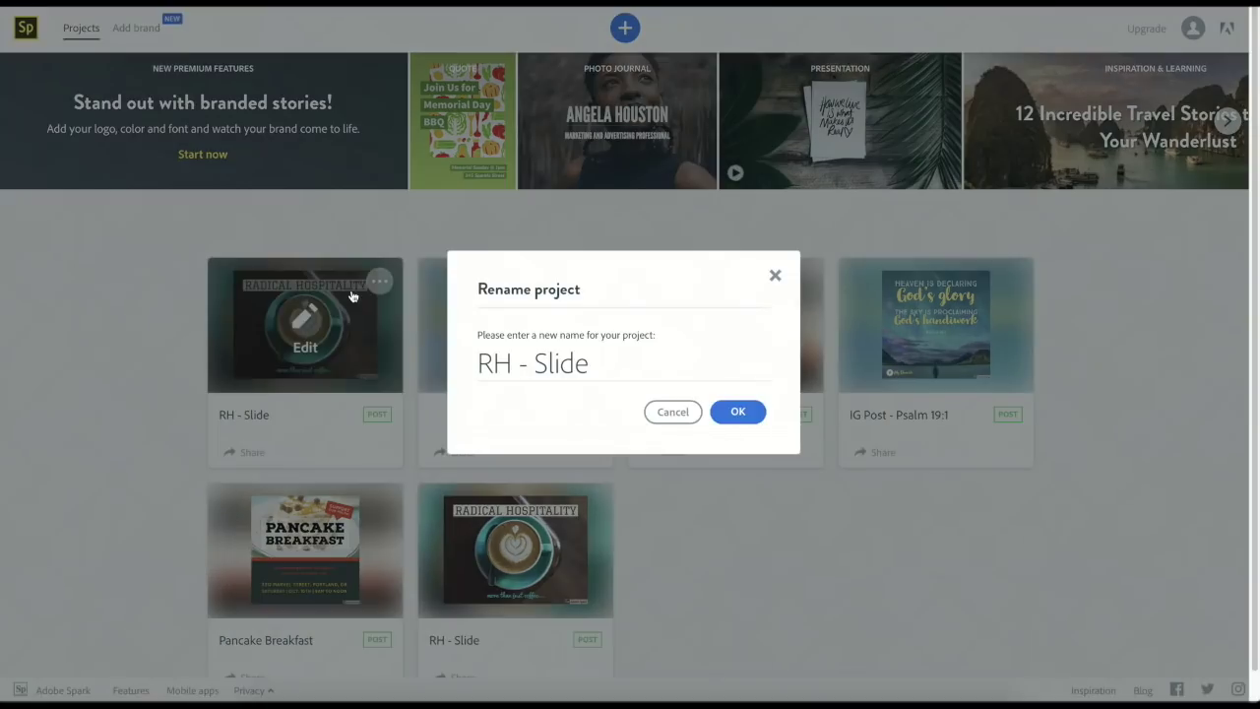
pyautogui.moveTo(535, 361); pyautogui.dragTo(607, 362)
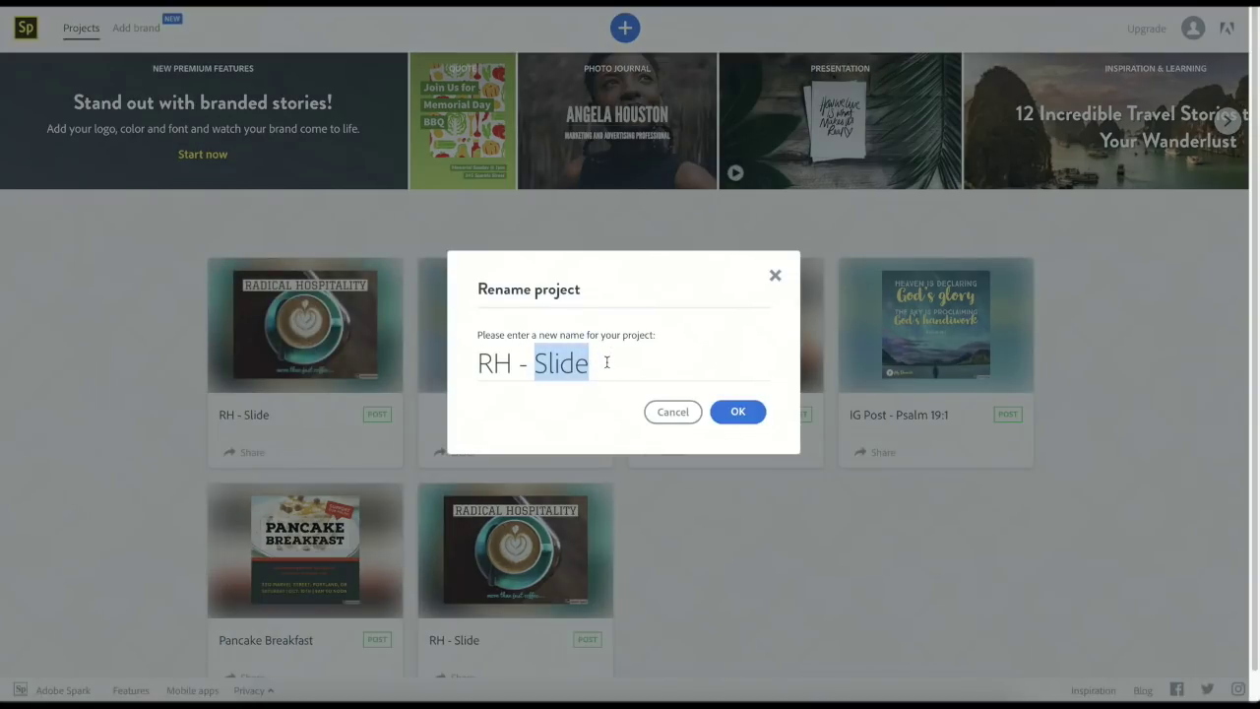
pyautogui.write('IG')
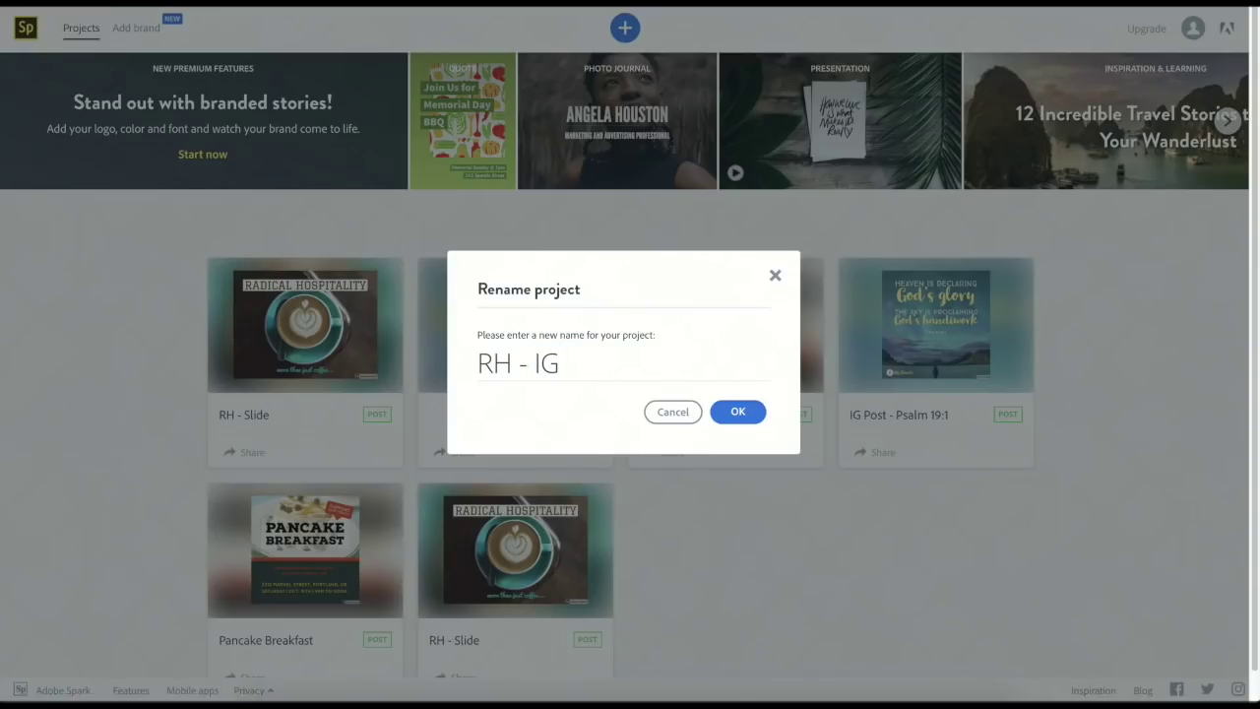
pyautogui.click(746, 411)
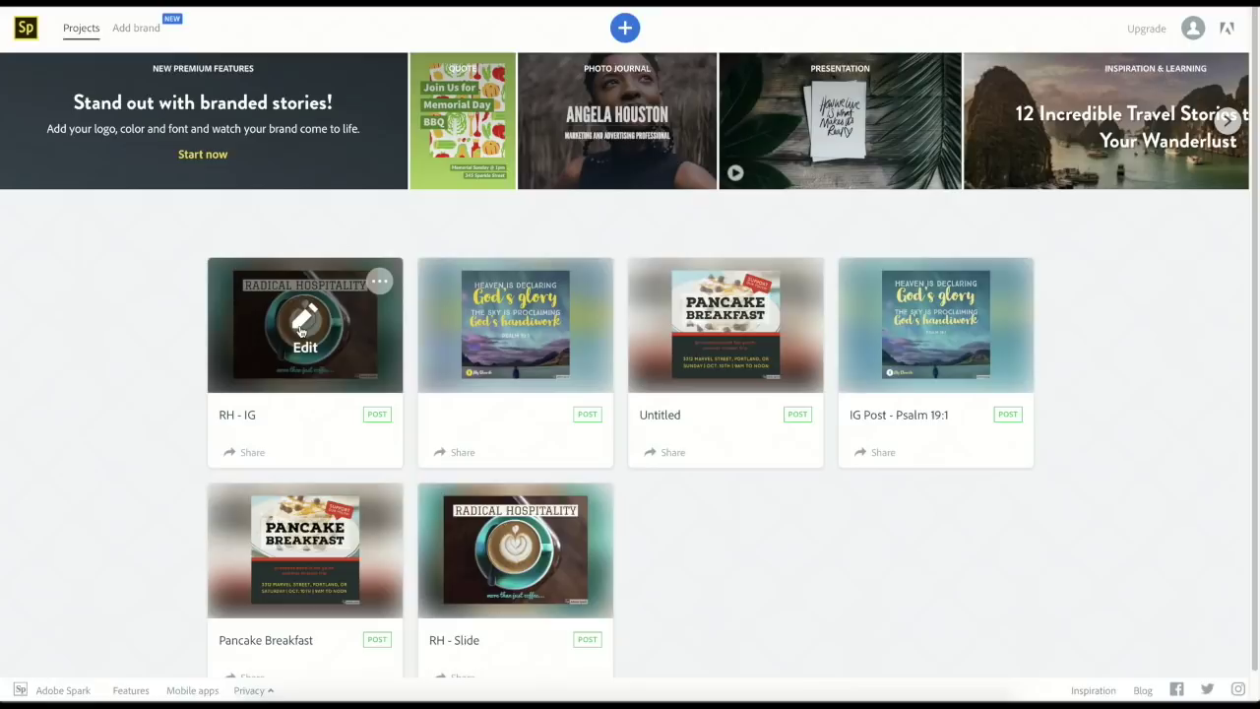
# Open the RH - IG project for editing and resize its design to the Instagram social post format.
pyautogui.click(301, 331)
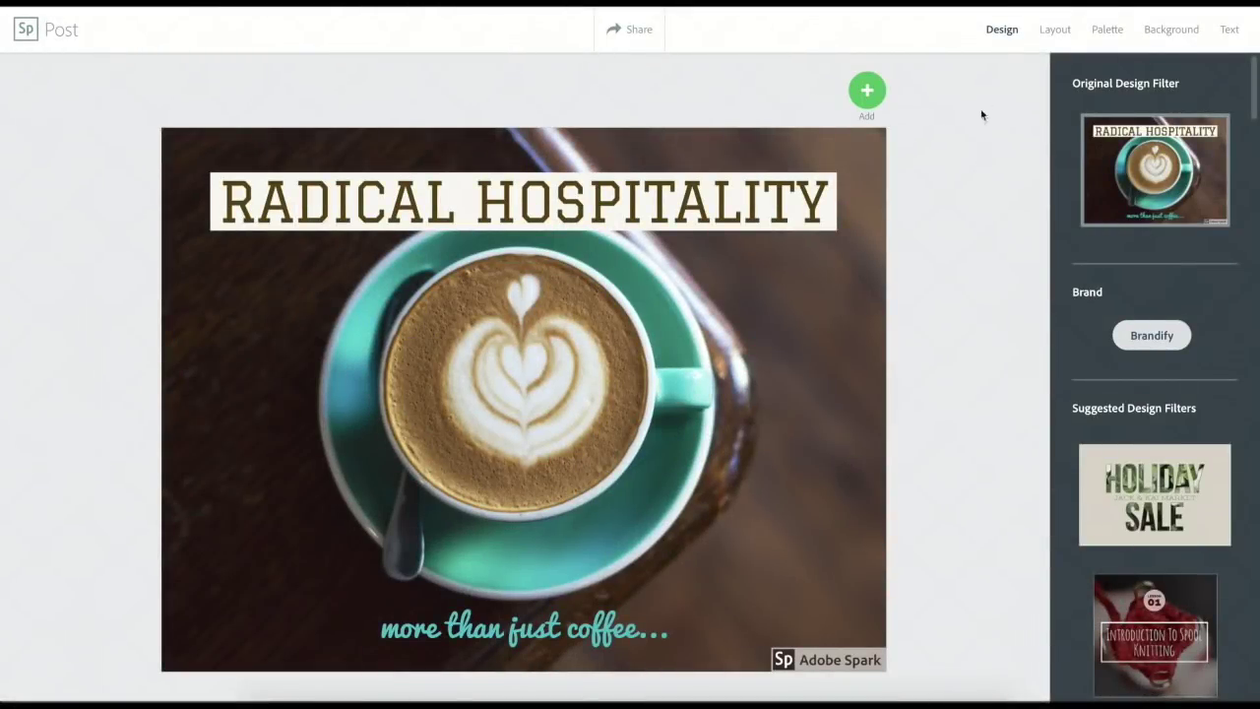
pyautogui.click(1057, 31)
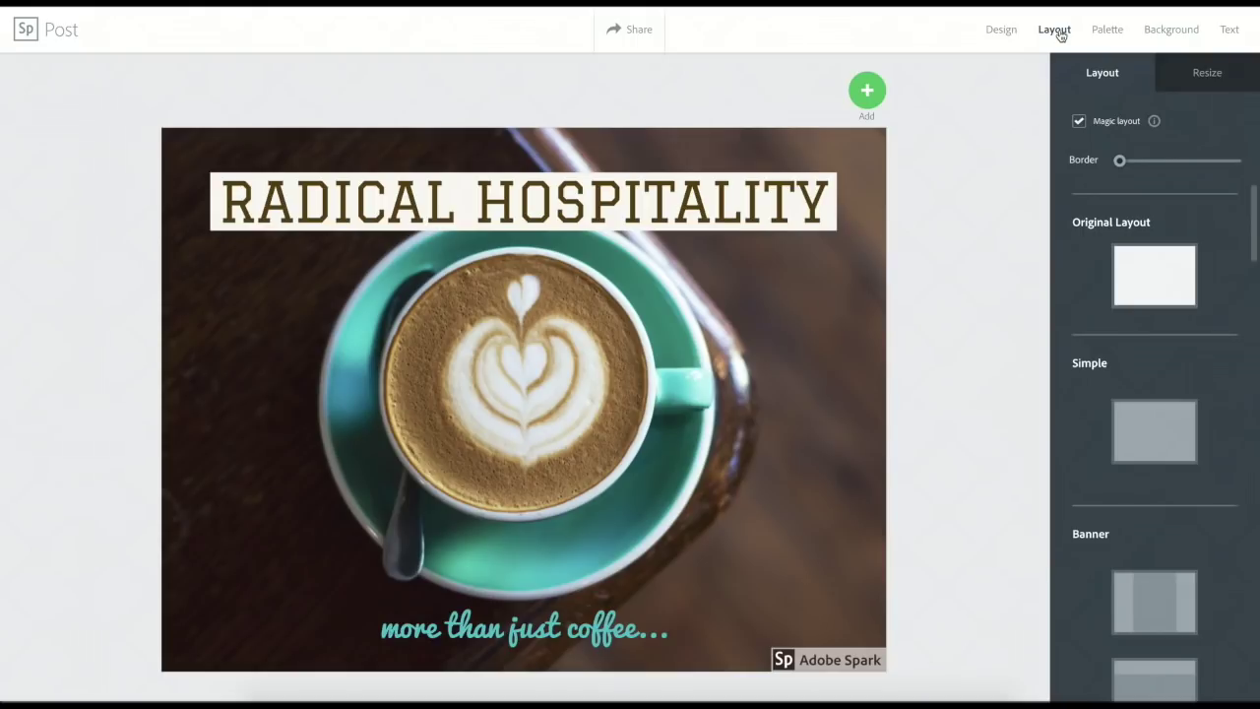
pyautogui.click(1208, 72)
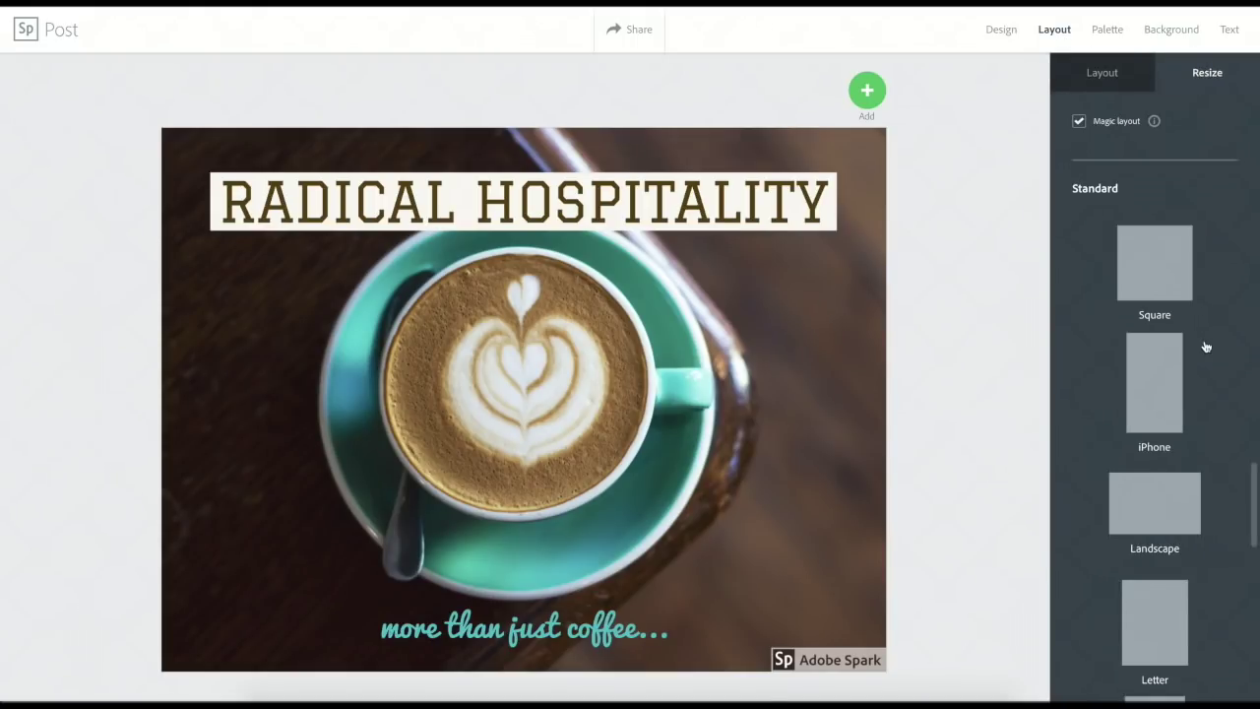
pyautogui.scroll(-10, 1207, 346)
pyautogui.scroll(5, 1206, 347)
pyautogui.scroll(6, 1207, 347)
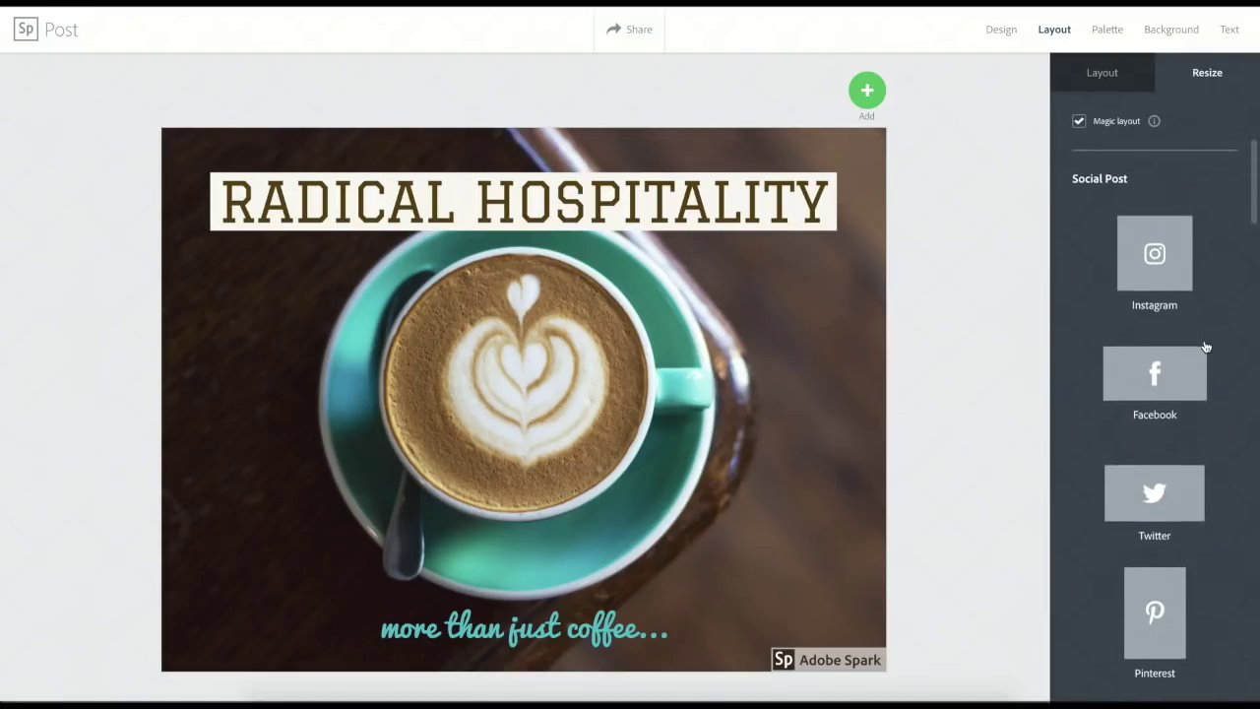
pyautogui.click(1154, 254)
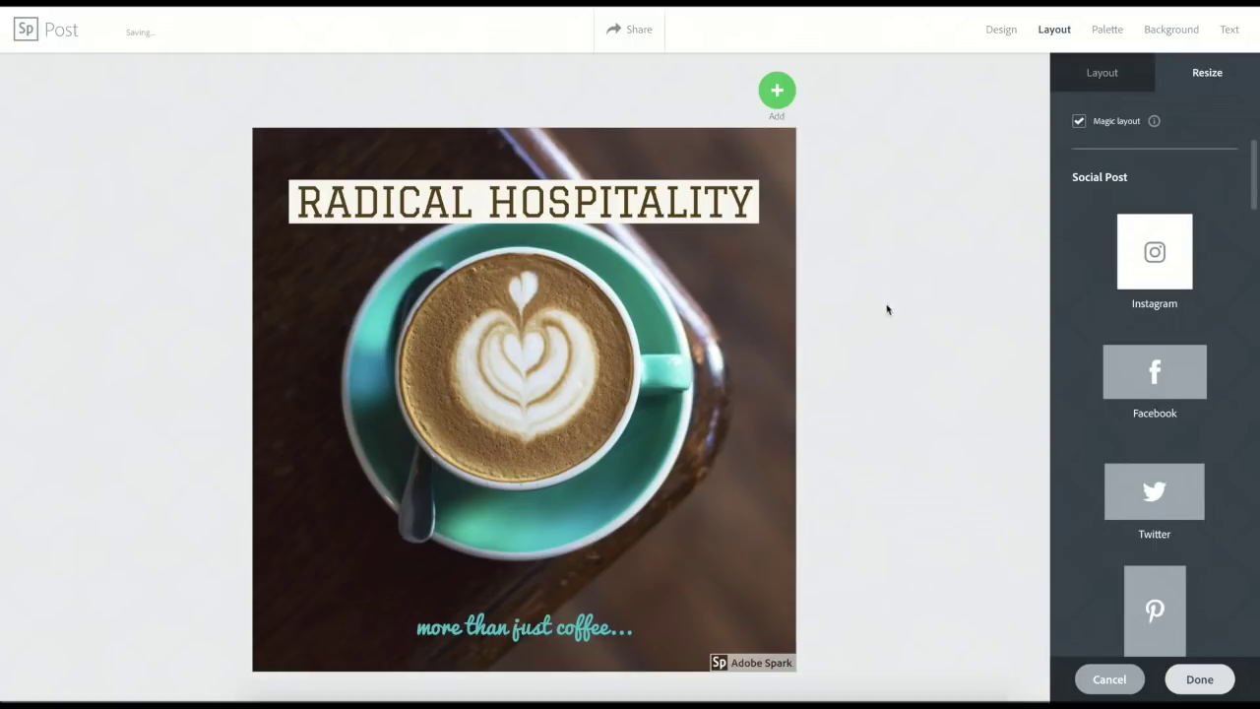
# Enlarge the coffee cup background photo slightly and shift it down a little beneath the title.
pyautogui.click(507, 338)
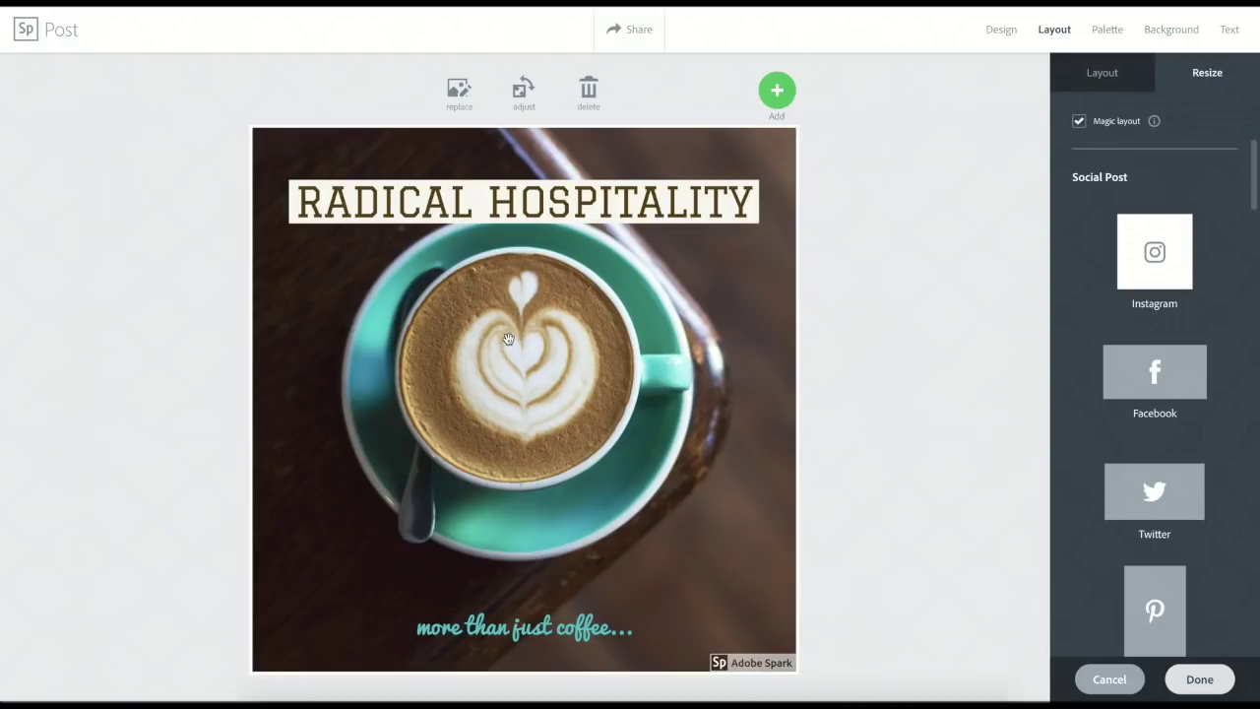
pyautogui.click(523, 93)
pyautogui.click(492, 85)
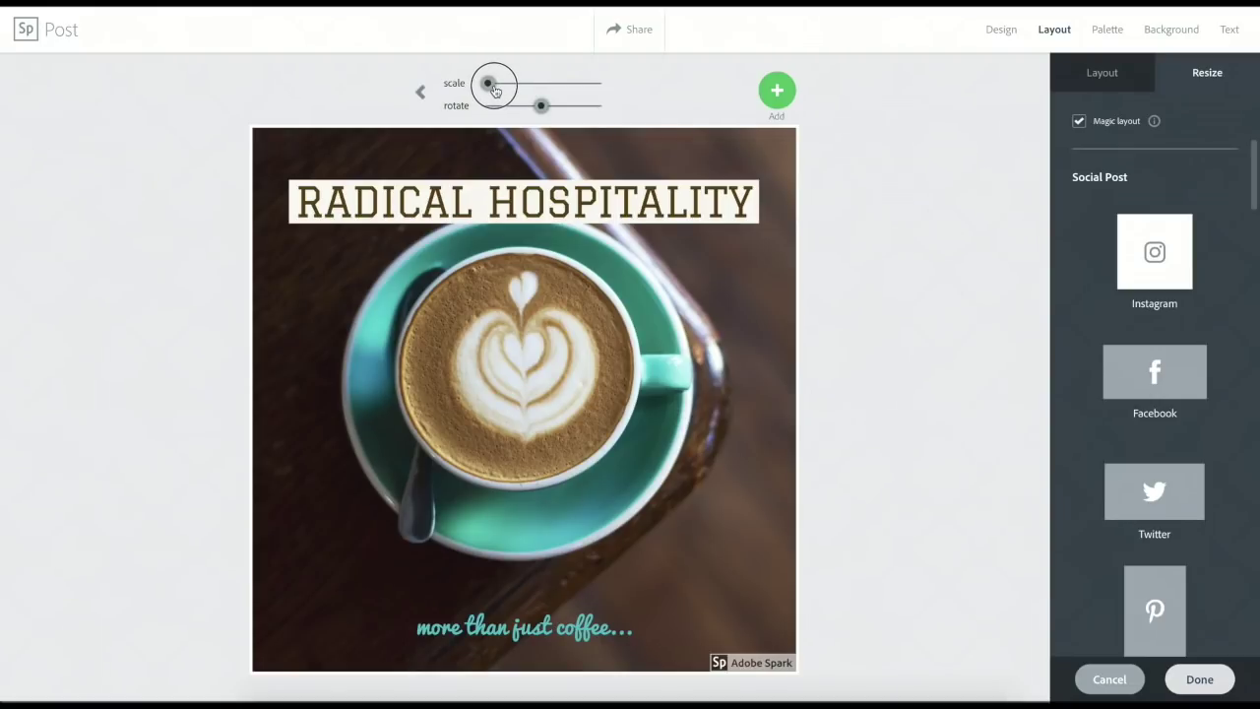
pyautogui.moveTo(497, 90); pyautogui.dragTo(488, 86)
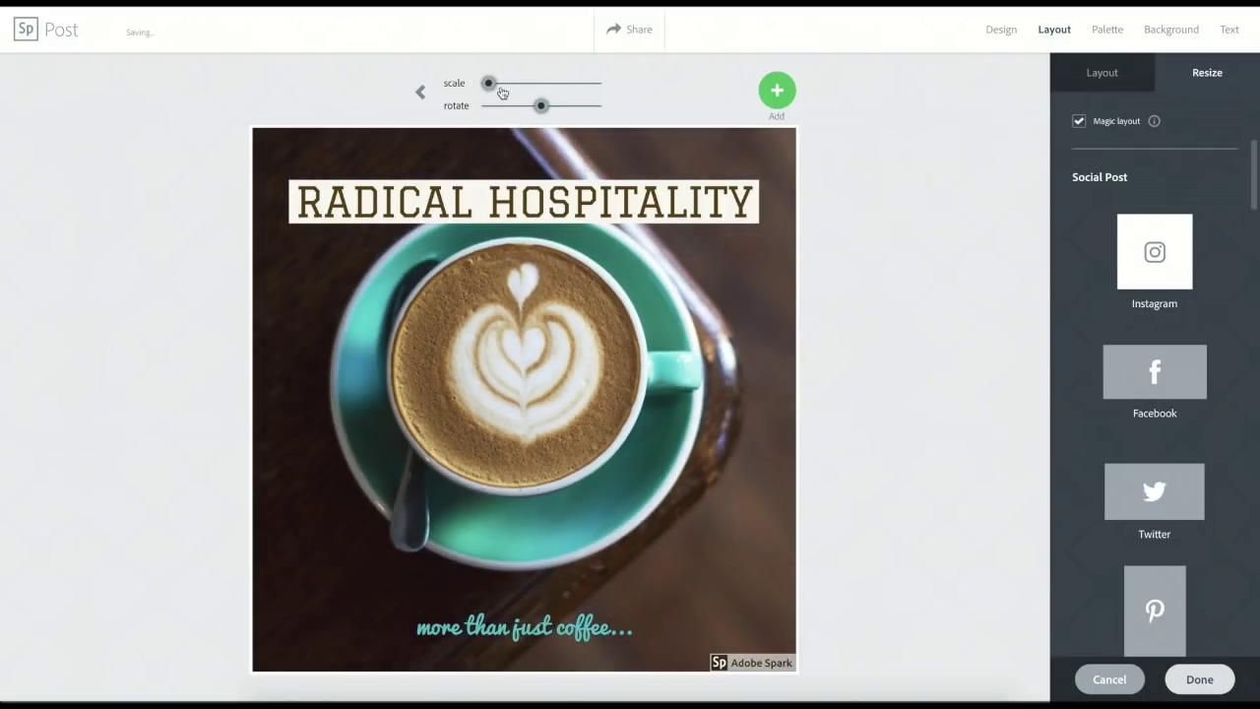
pyautogui.moveTo(518, 345); pyautogui.dragTo(520, 368)
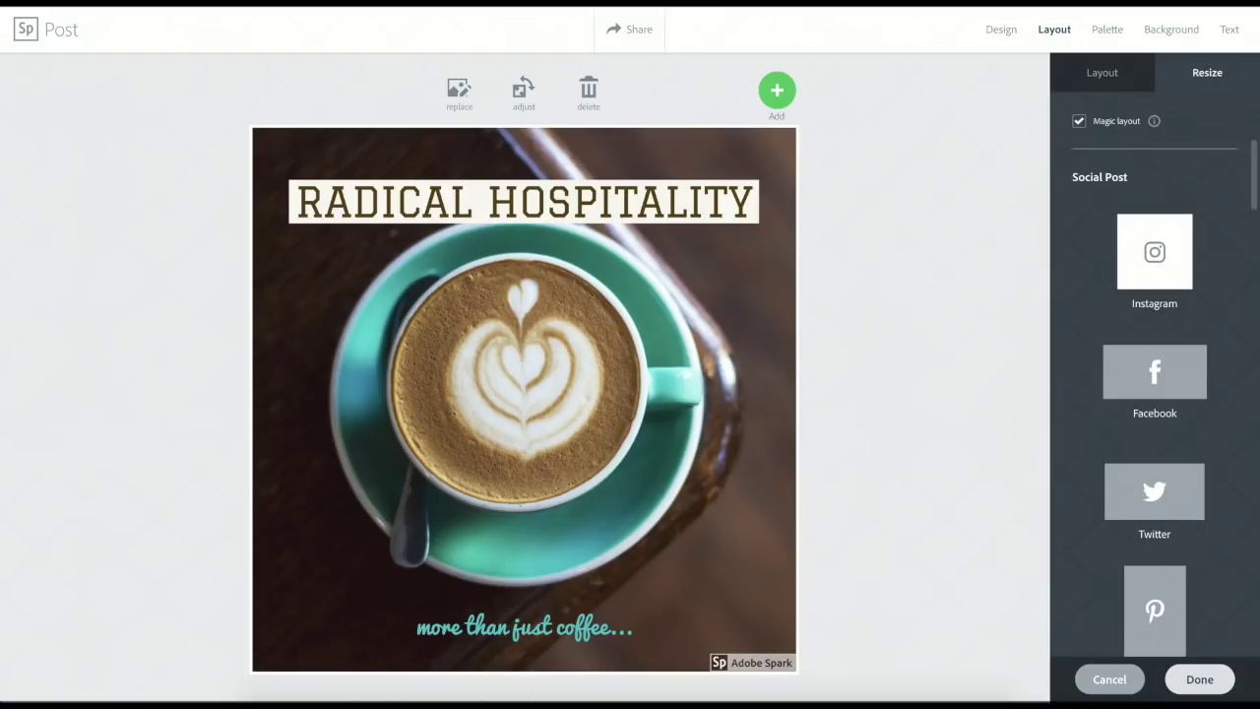
# Enlarge the "more than just coffee..." tagline and centre it below the coffee cup.
pyautogui.click(538, 632)
pyautogui.moveTo(650, 594); pyautogui.dragTo(718, 571)
pyautogui.click(535, 635)
pyautogui.moveTo(535, 635); pyautogui.dragTo(523, 640)
pyautogui.click(514, 641)
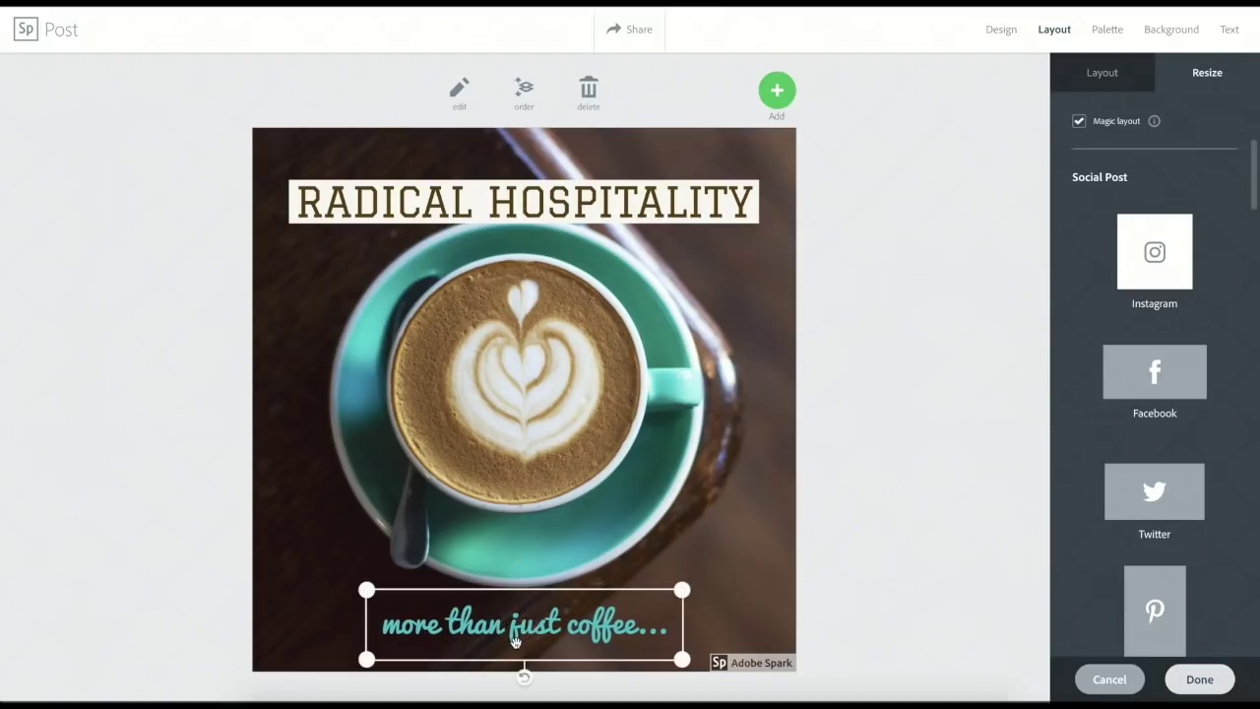
# Enlarge the RADICAL HOSPITALITY title slightly and recentre it across the top of the design.
pyautogui.click(605, 203)
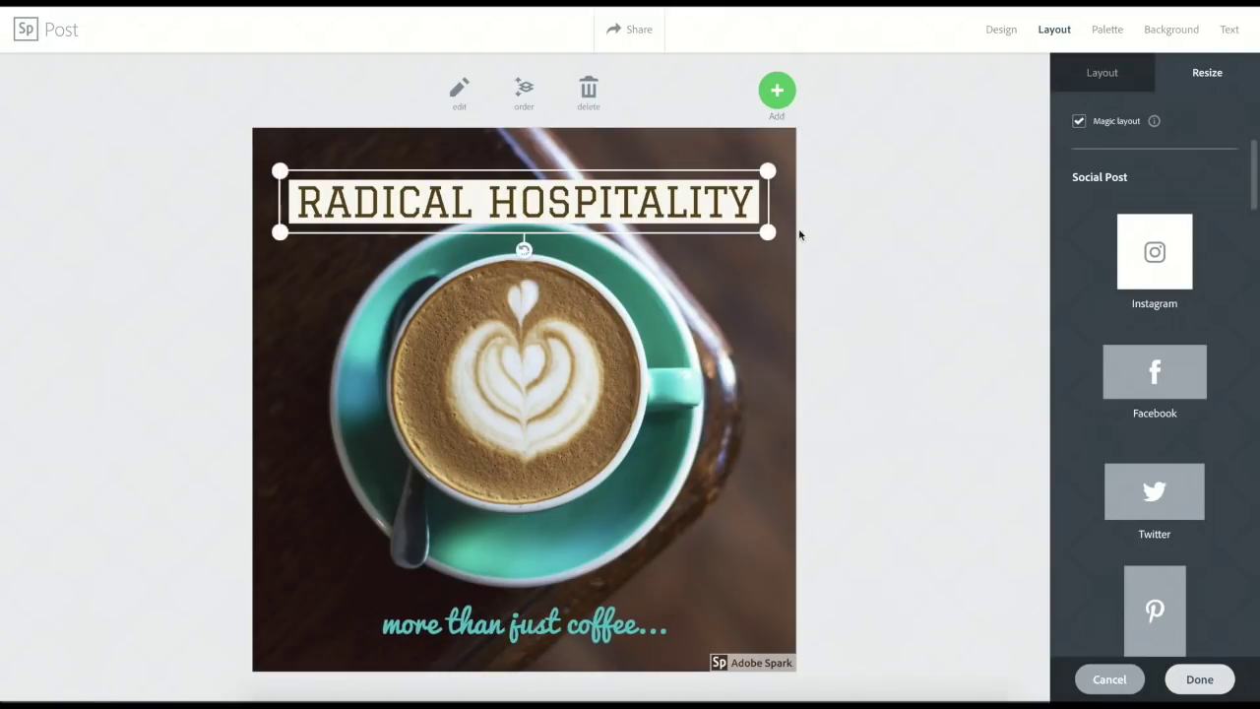
pyautogui.moveTo(766, 232); pyautogui.dragTo(783, 264)
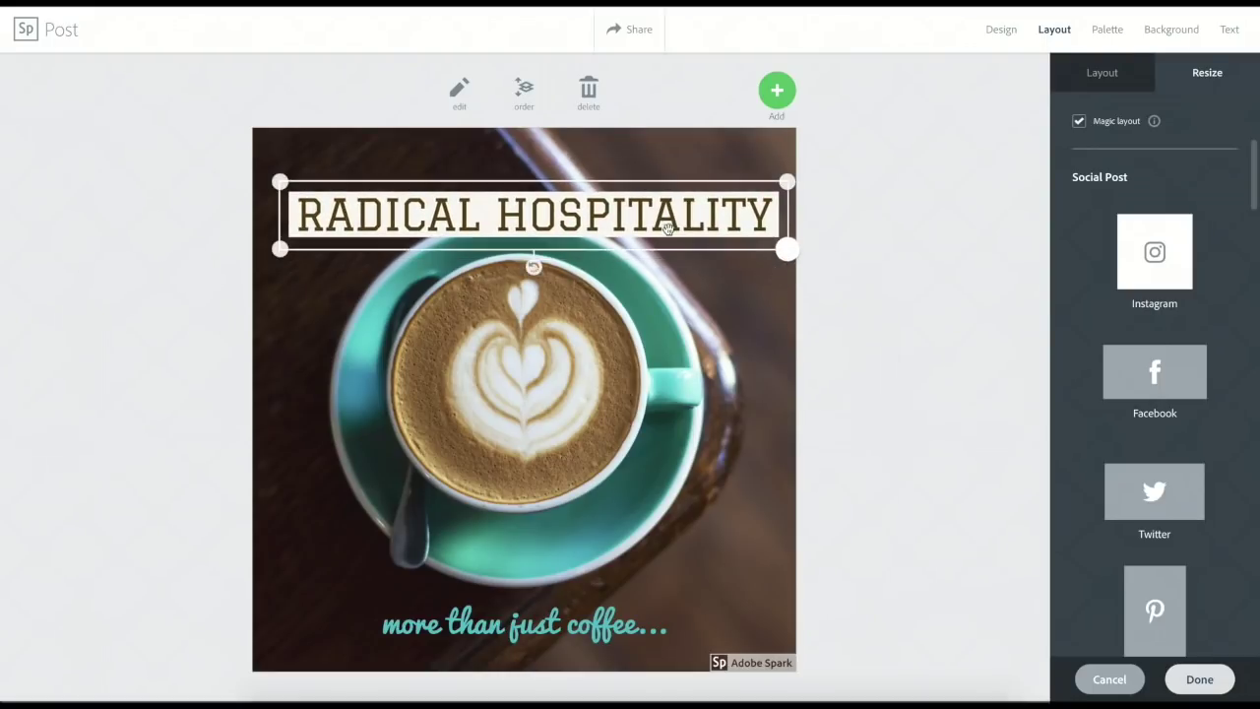
pyautogui.moveTo(582, 218); pyautogui.dragTo(576, 210)
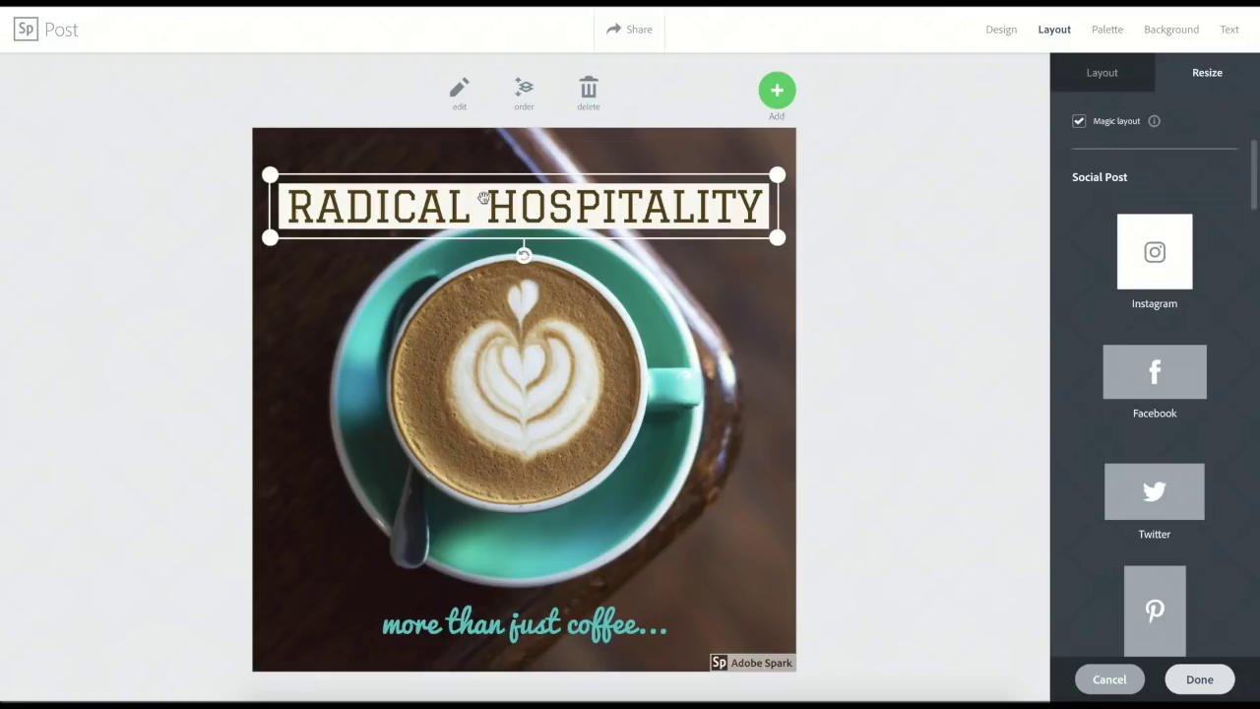
# Return to the project list and duplicate the RH - IG project.
pyautogui.click(27, 31)
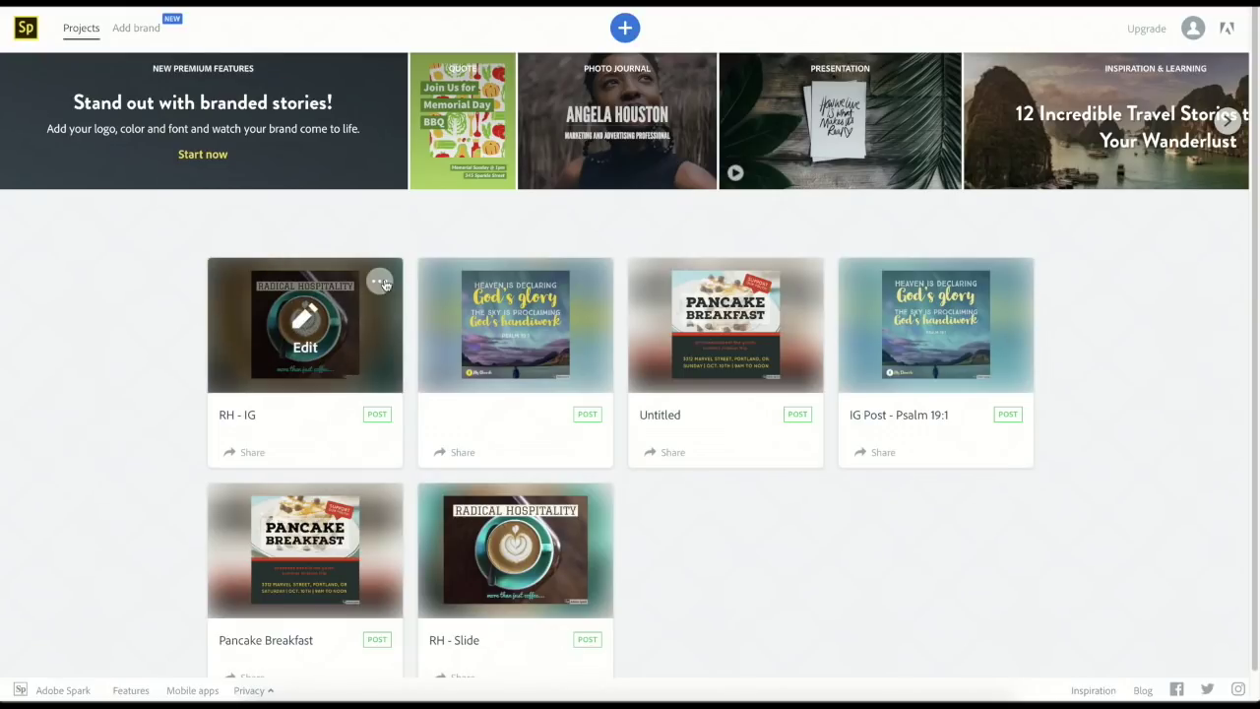
pyautogui.click(380, 286)
pyautogui.click(338, 312)
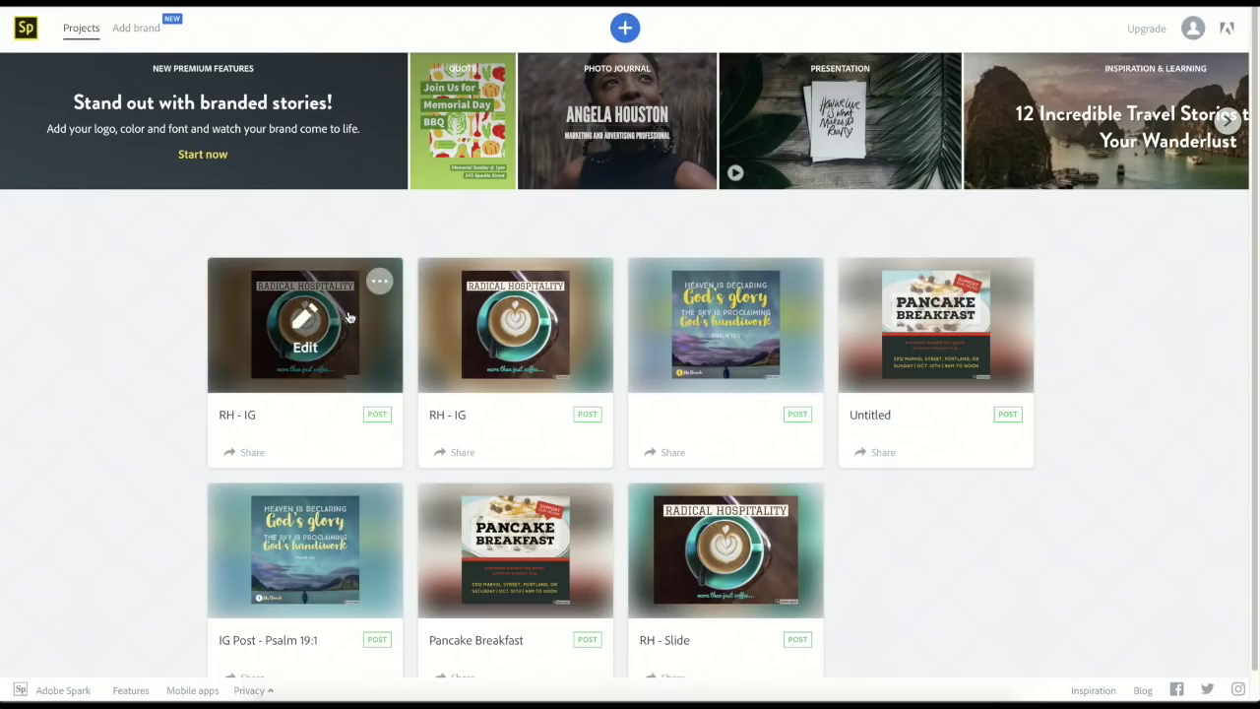
# Rename the new copy of the RH - IG project to RH - FB Header.
pyautogui.click(380, 286)
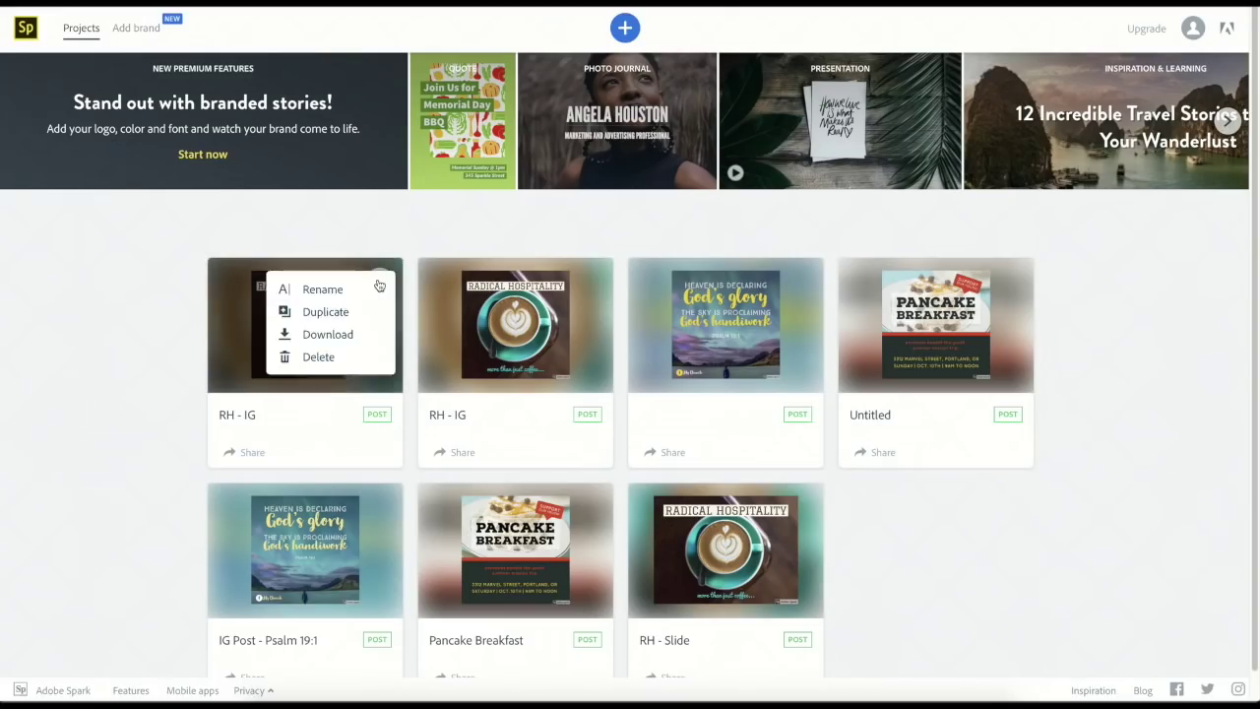
pyautogui.click(324, 284)
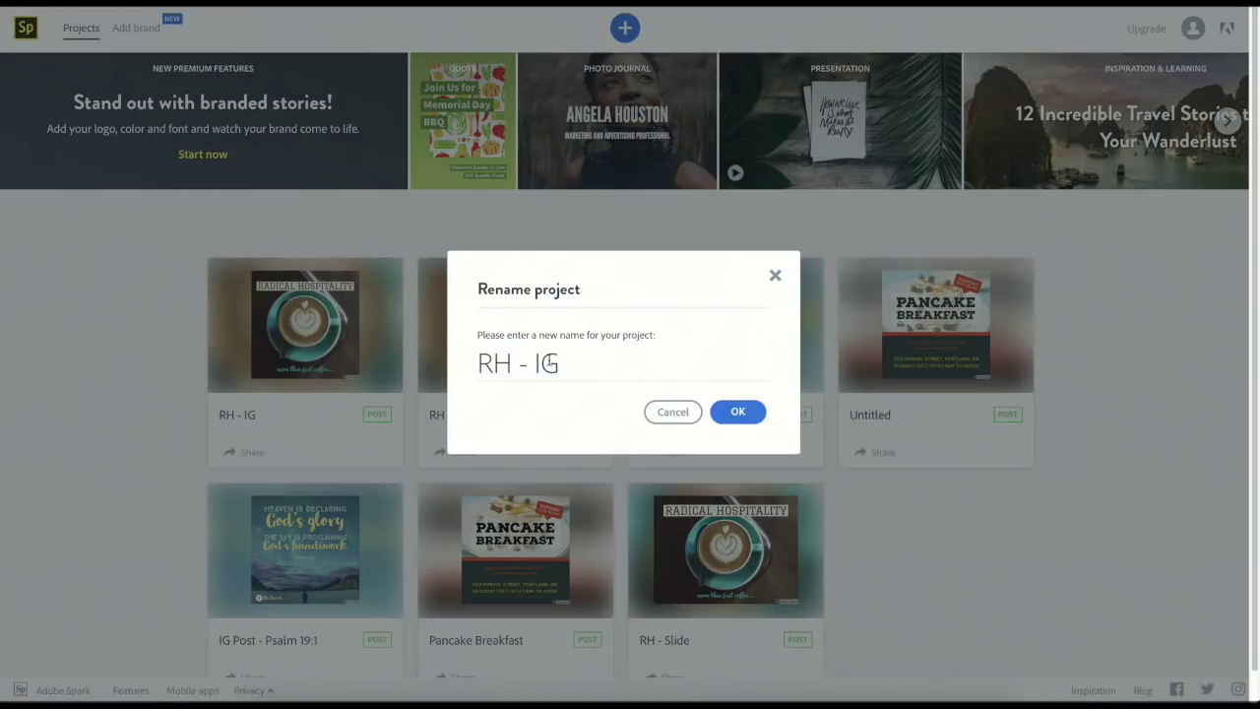
pyautogui.moveTo(535, 363); pyautogui.dragTo(565, 366)
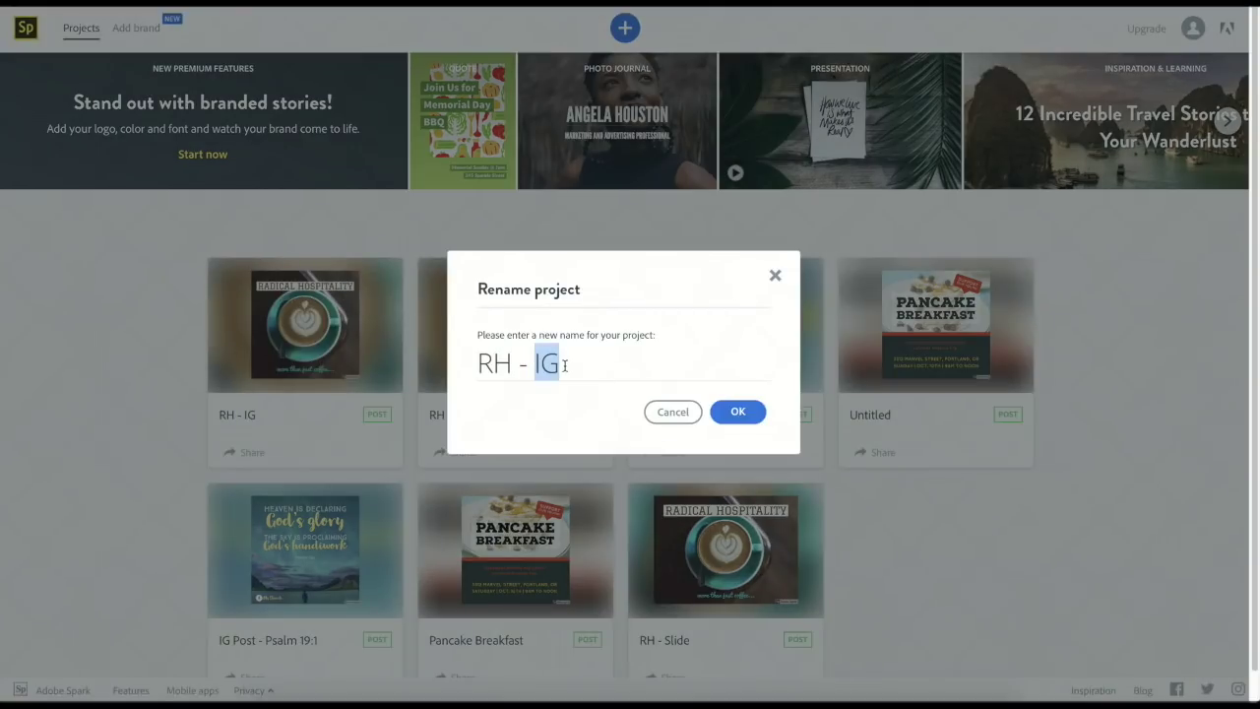
pyautogui.write('FB Header')
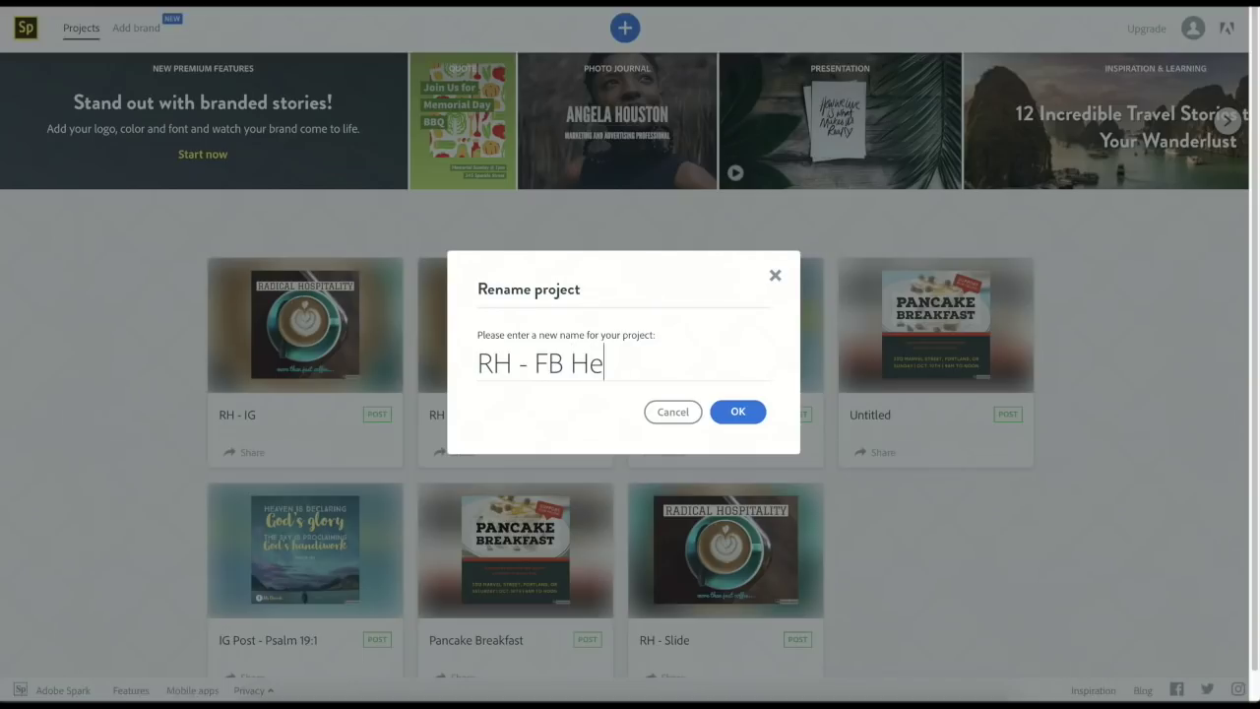
pyautogui.click(739, 412)
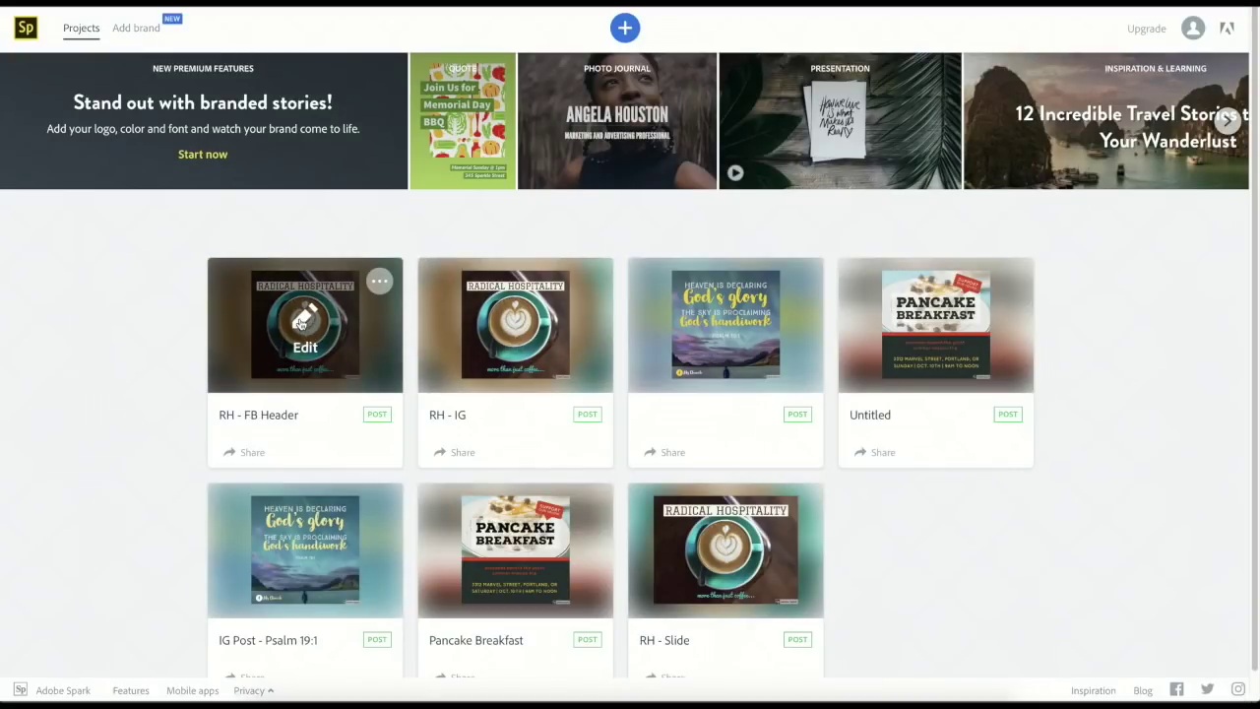
# Open the RH - FB Header project for editing and resize its design to the Facebook page cover format.
pyautogui.click(301, 323)
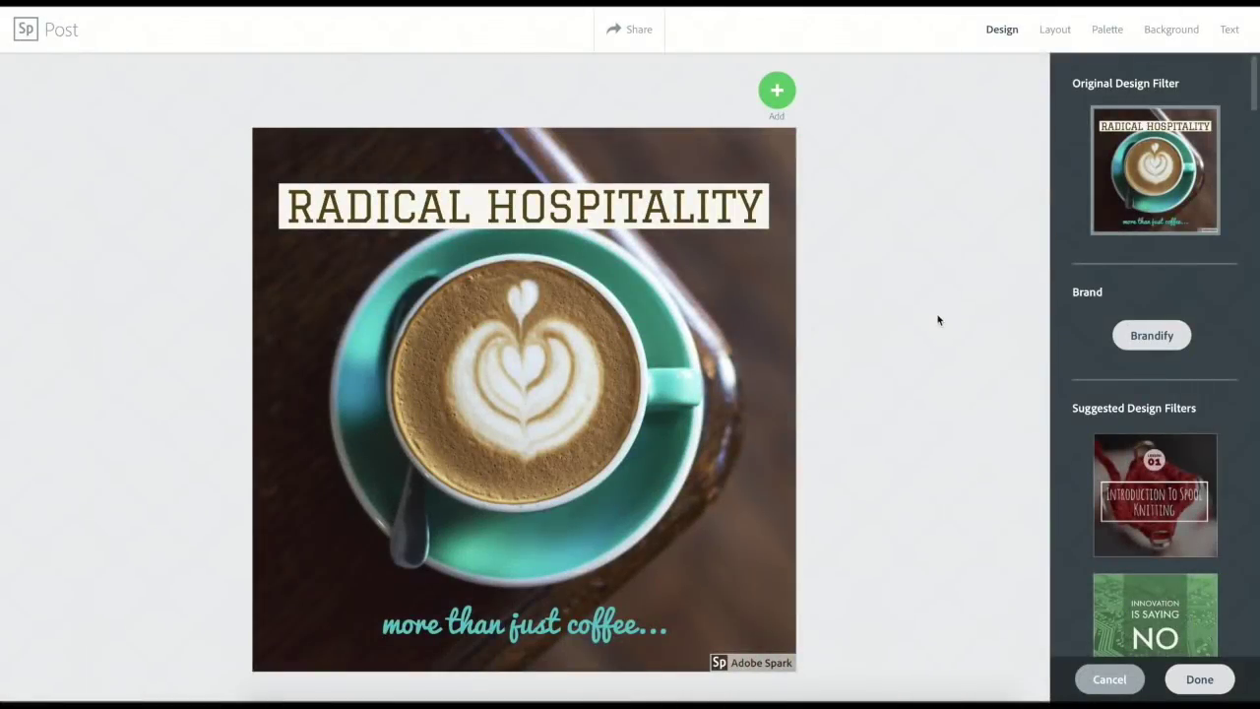
pyautogui.click(1054, 30)
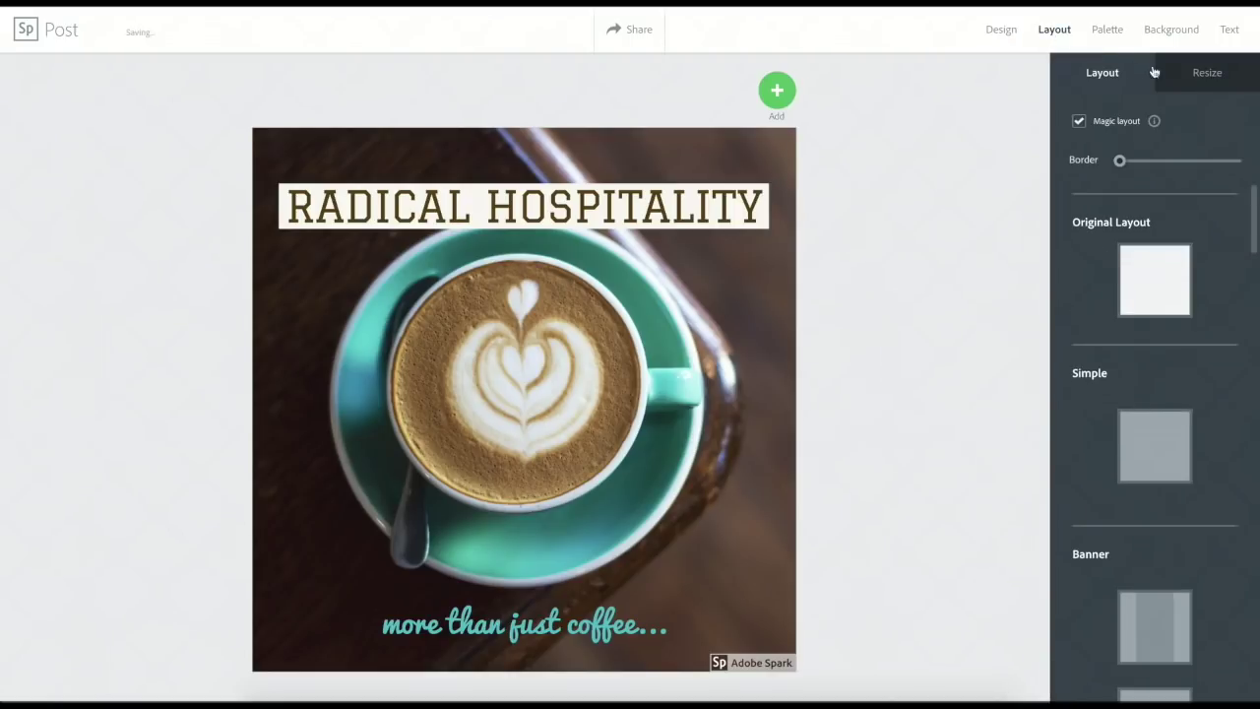
pyautogui.click(1203, 77)
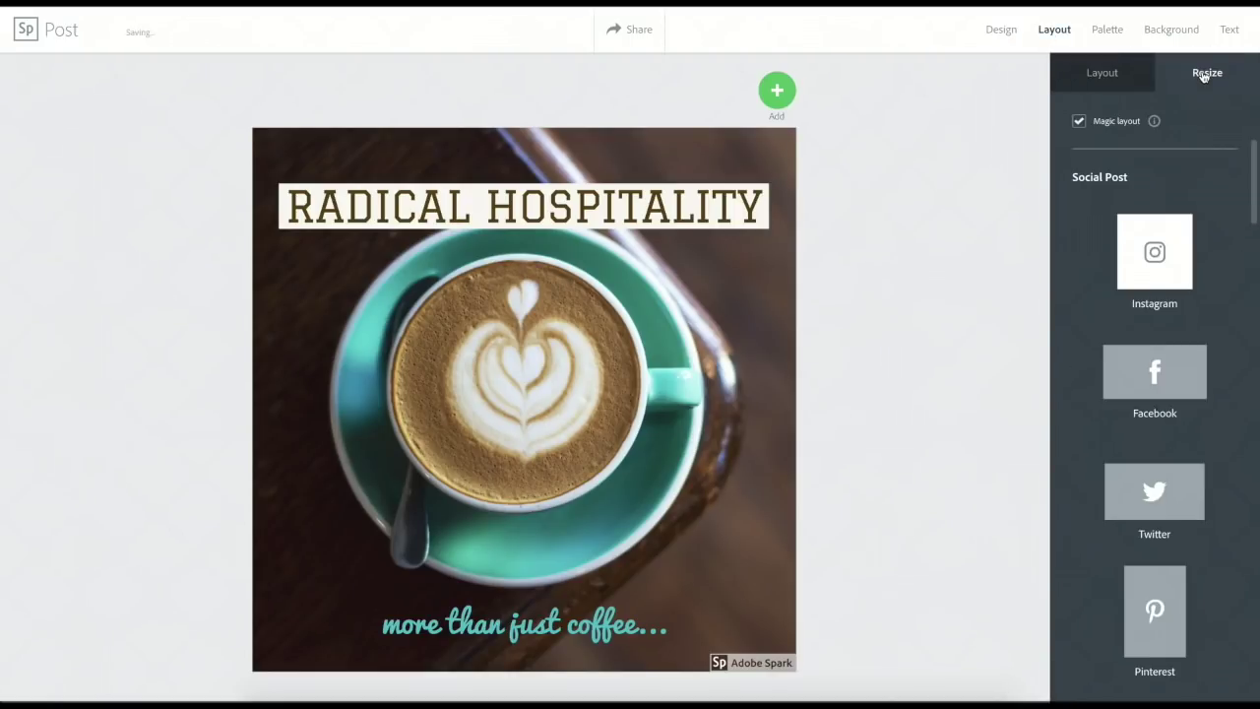
pyautogui.scroll(-1, 1214, 243)
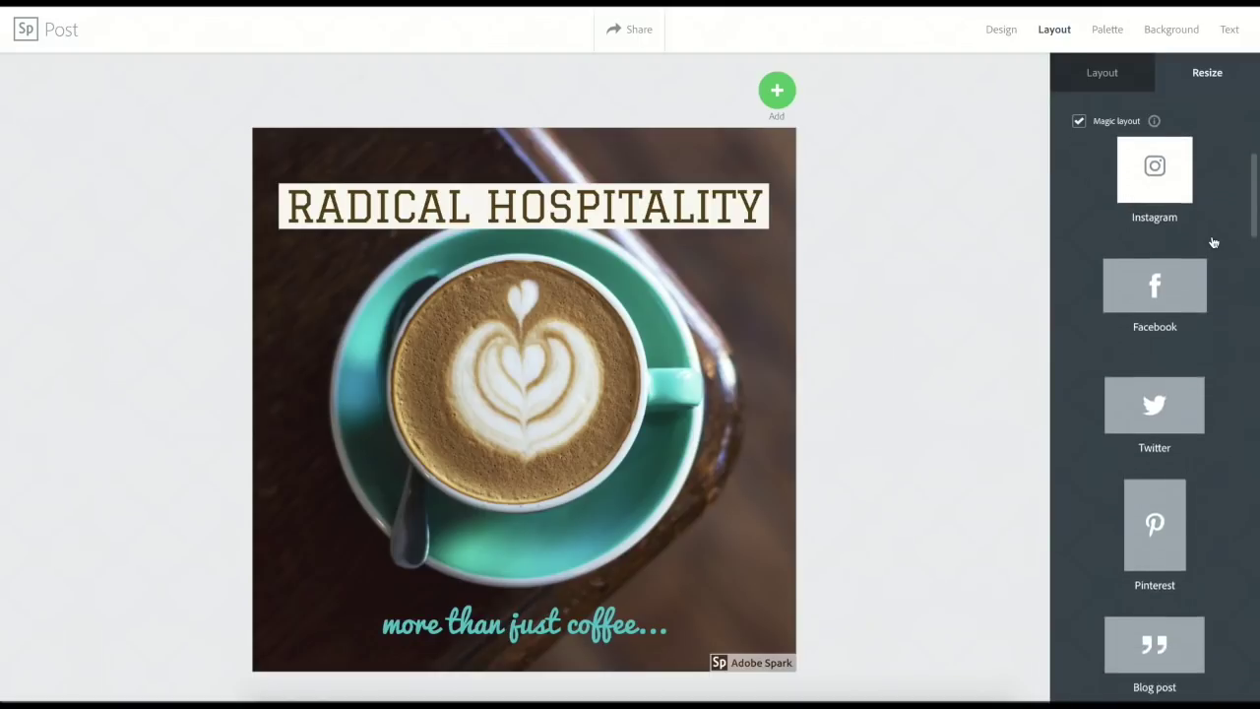
pyautogui.scroll(-5, 1214, 243)
pyautogui.scroll(-4, 1214, 244)
pyautogui.scroll(-2, 1214, 243)
pyautogui.click(1155, 351)
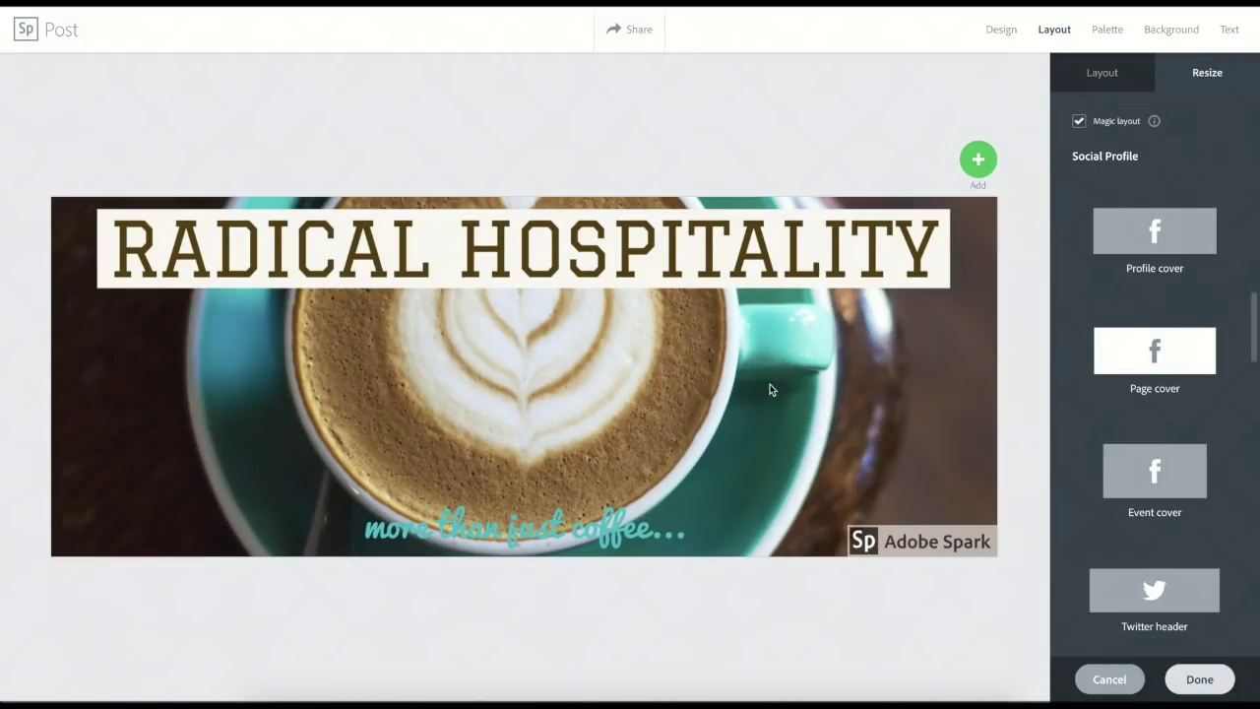
# Scale down the background photo in the cover and reposition it so the latte heart sits centred beneath the title.
pyautogui.click(535, 368)
pyautogui.click(522, 169)
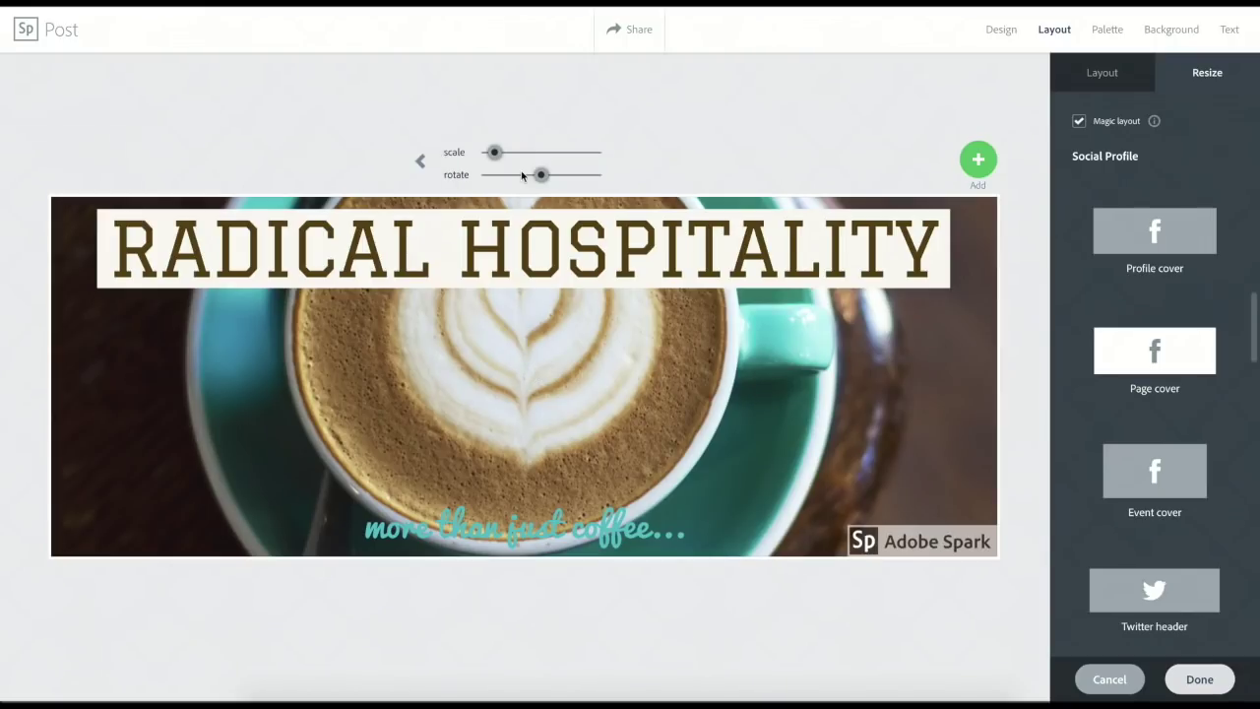
pyautogui.moveTo(494, 153); pyautogui.dragTo(486, 156)
pyautogui.click(524, 357)
pyautogui.moveTo(523, 357); pyautogui.dragTo(531, 373)
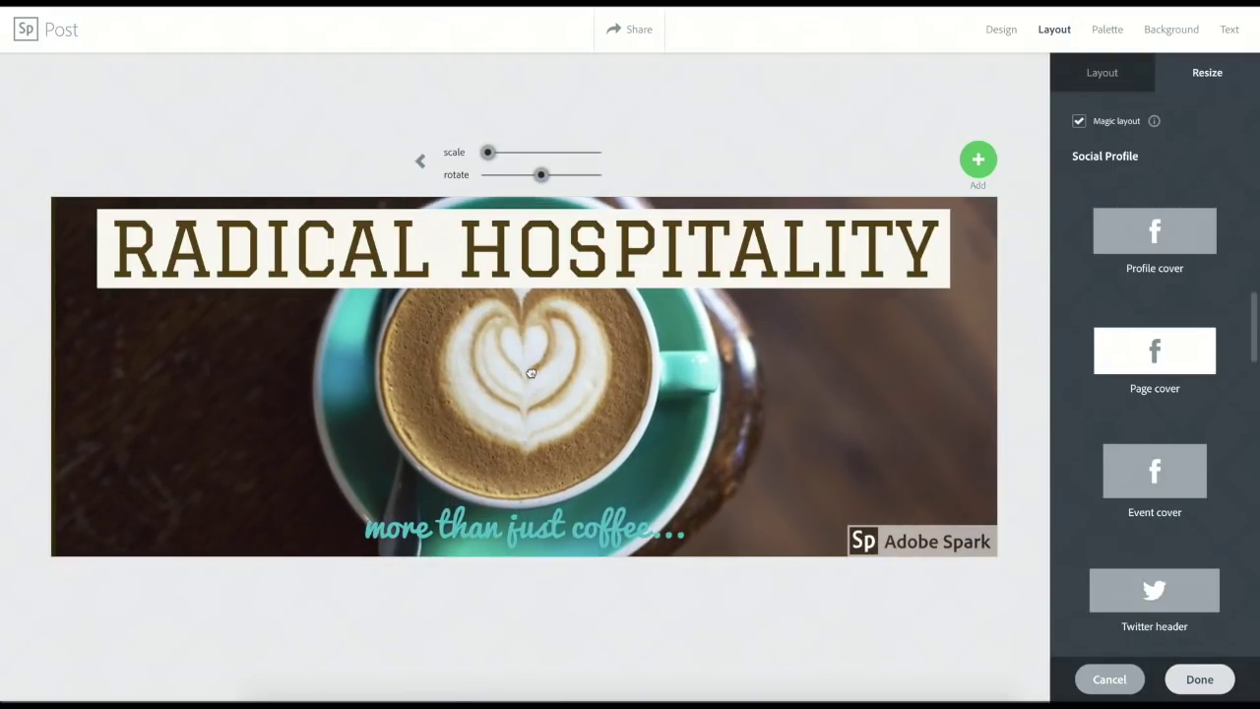
pyautogui.click(530, 372)
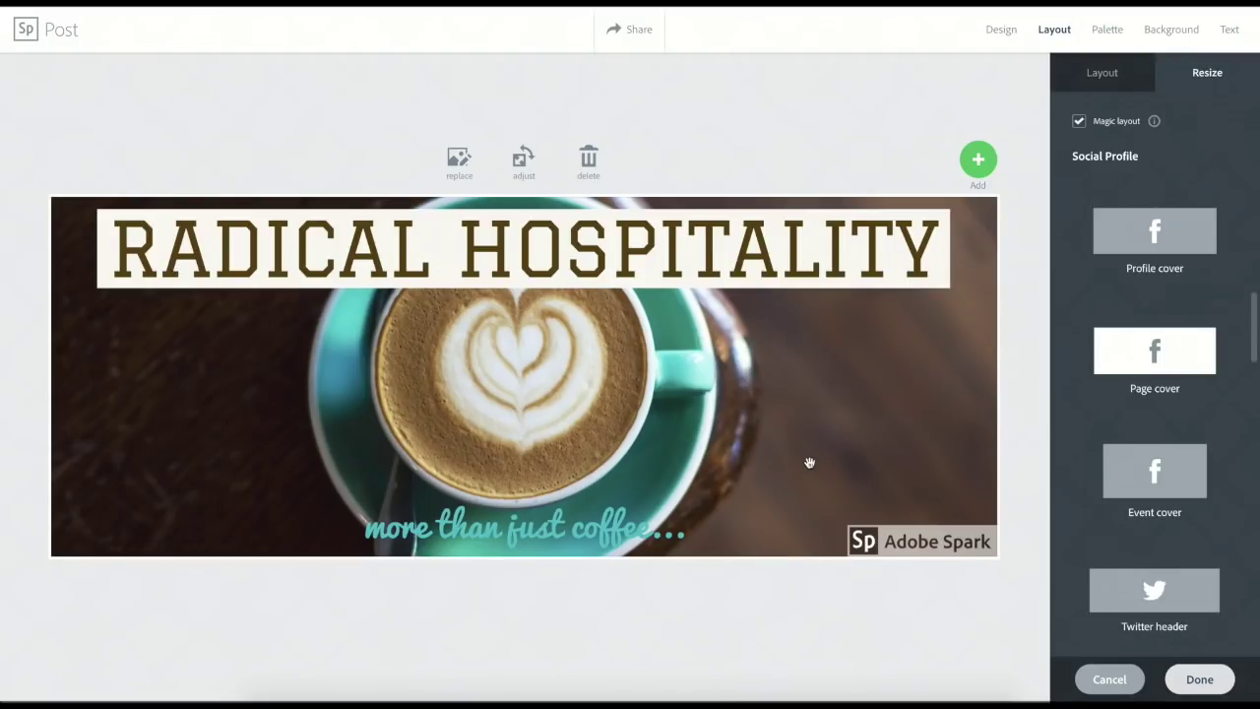
# Try the suggested off-white color on the "more than just coffee..." tagline and restore its original teal.
pyautogui.click(620, 530)
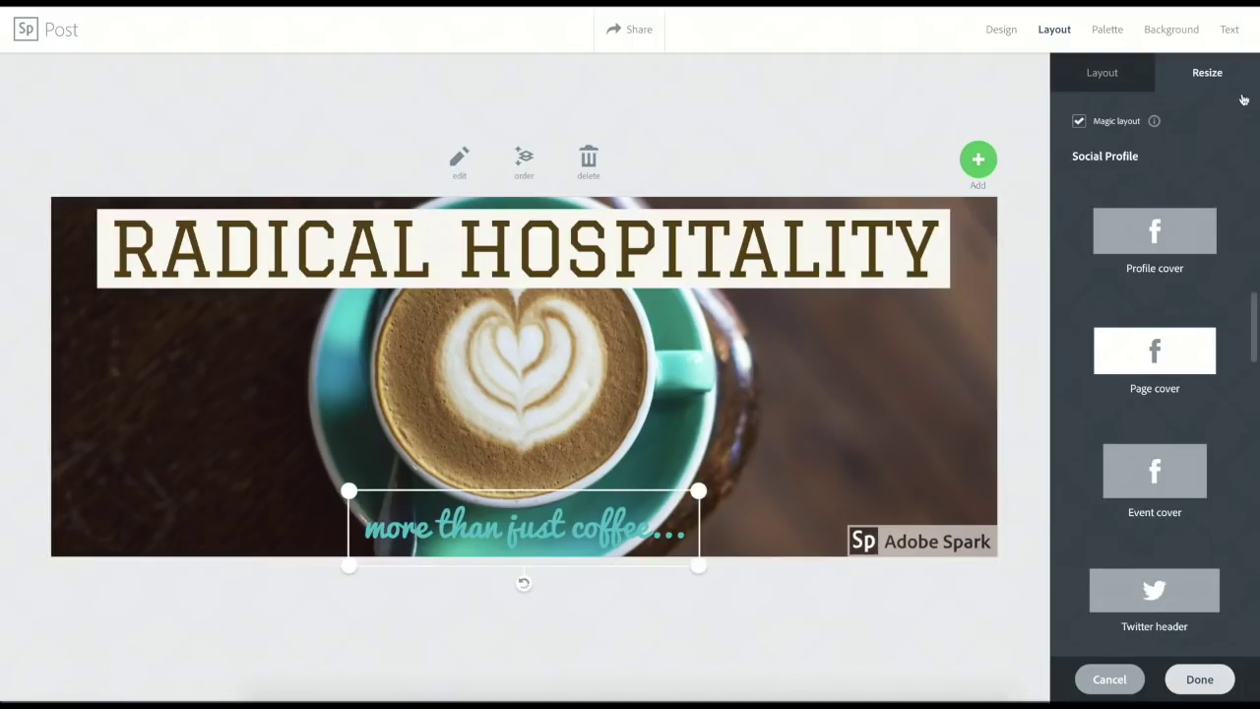
pyautogui.click(1233, 29)
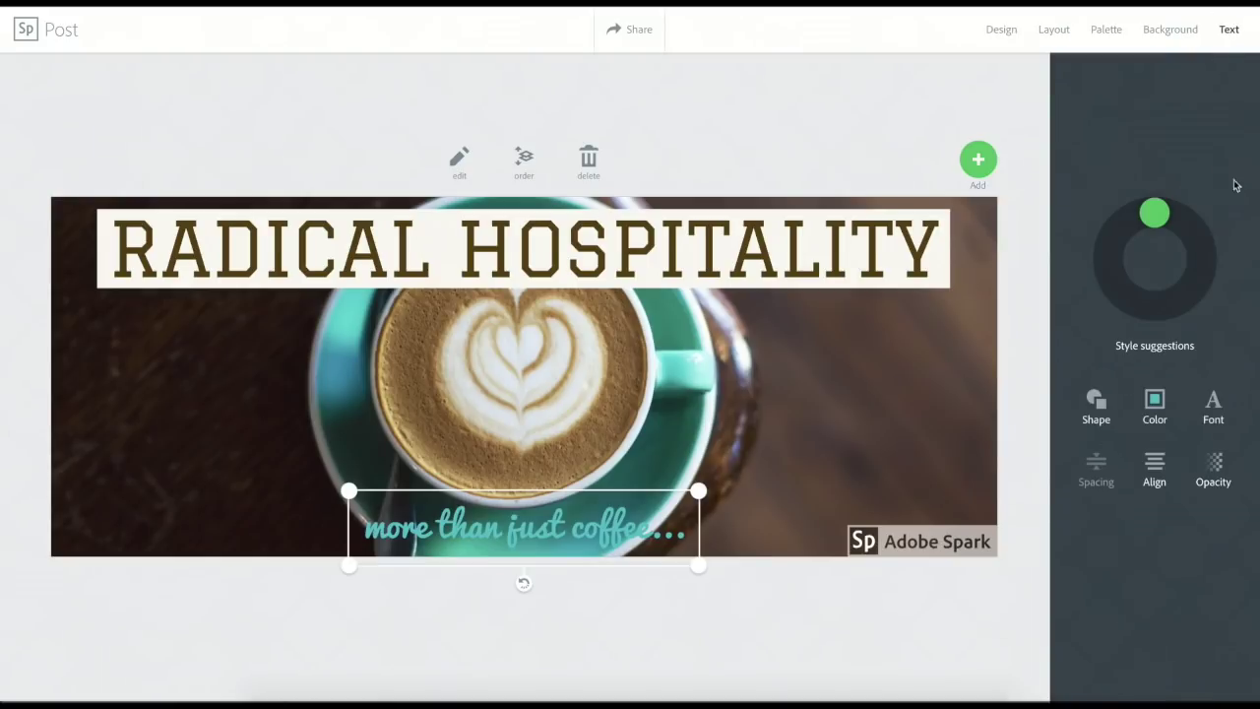
pyautogui.click(1149, 399)
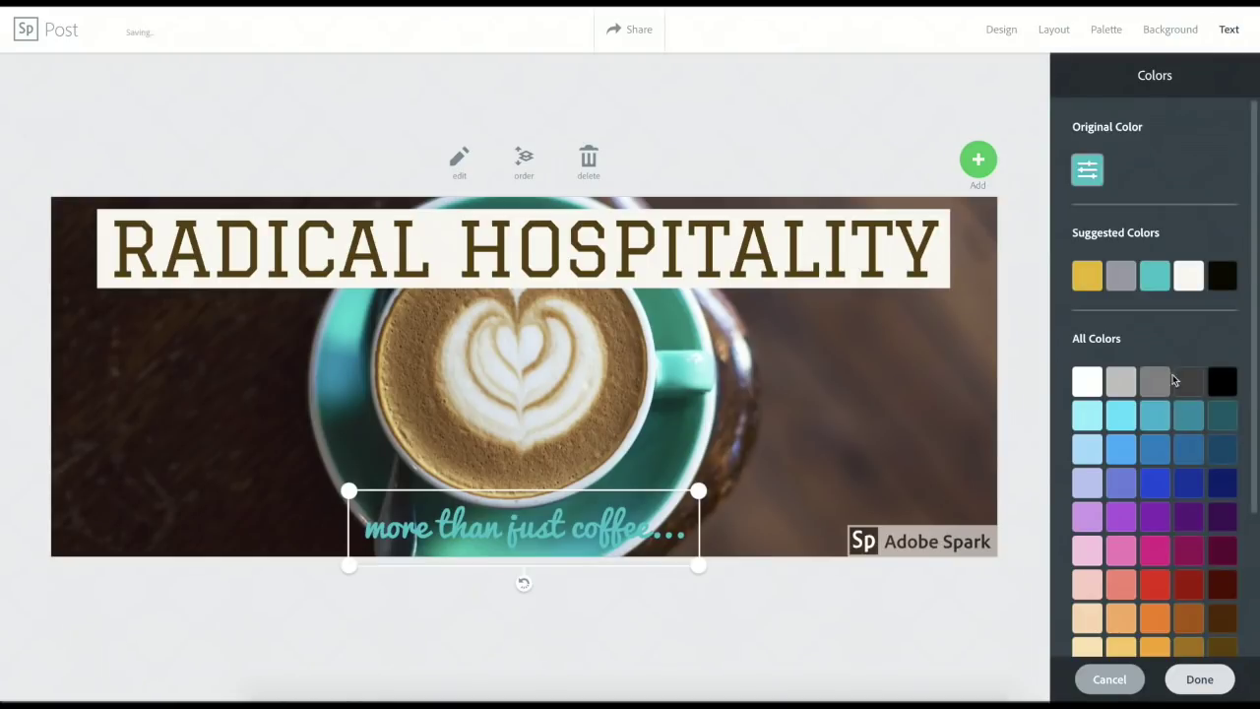
pyautogui.click(1191, 283)
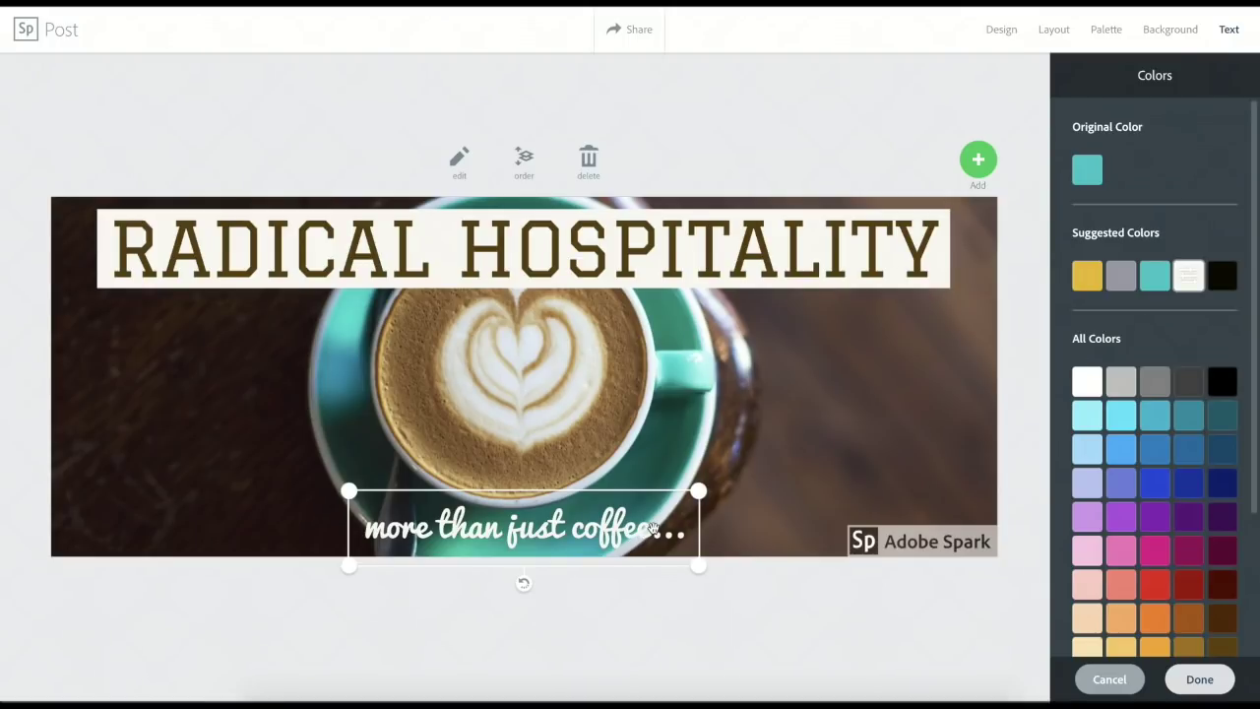
pyautogui.click(1089, 172)
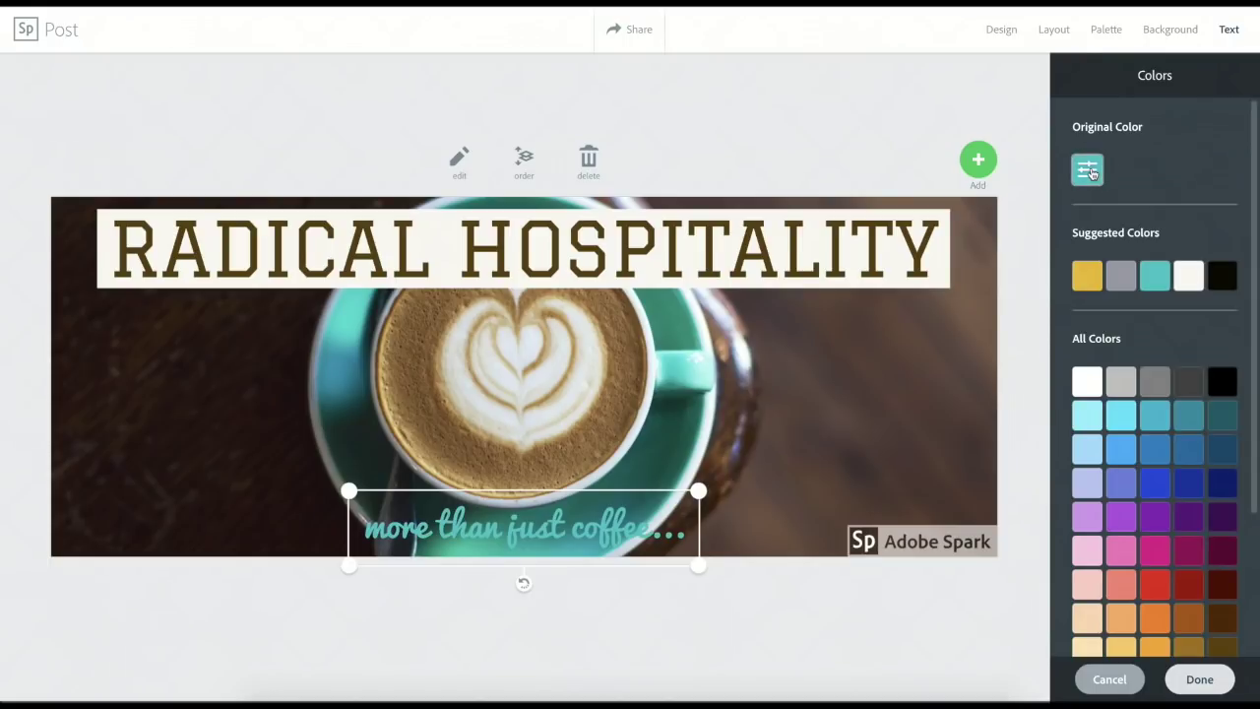
pyautogui.click(1196, 681)
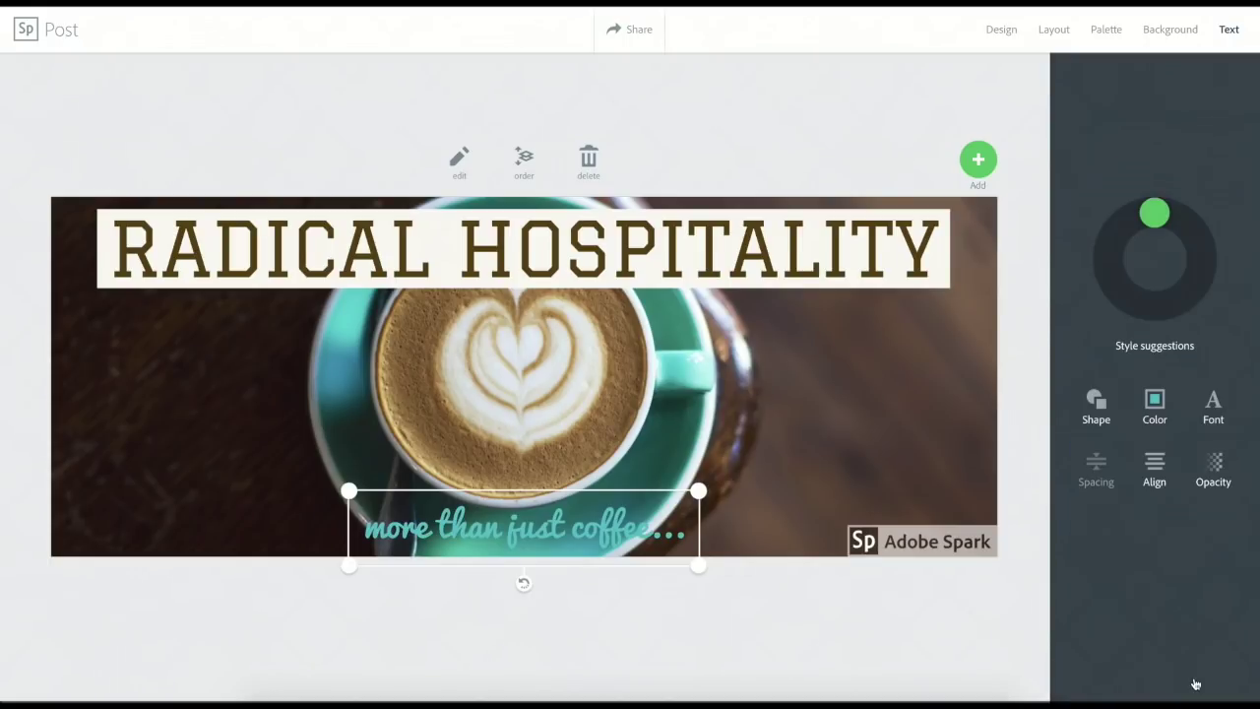
# Try banner, block and circle shapes behind the "more than just coffee..." tagline and settle on the shadowed text style.
pyautogui.click(1097, 403)
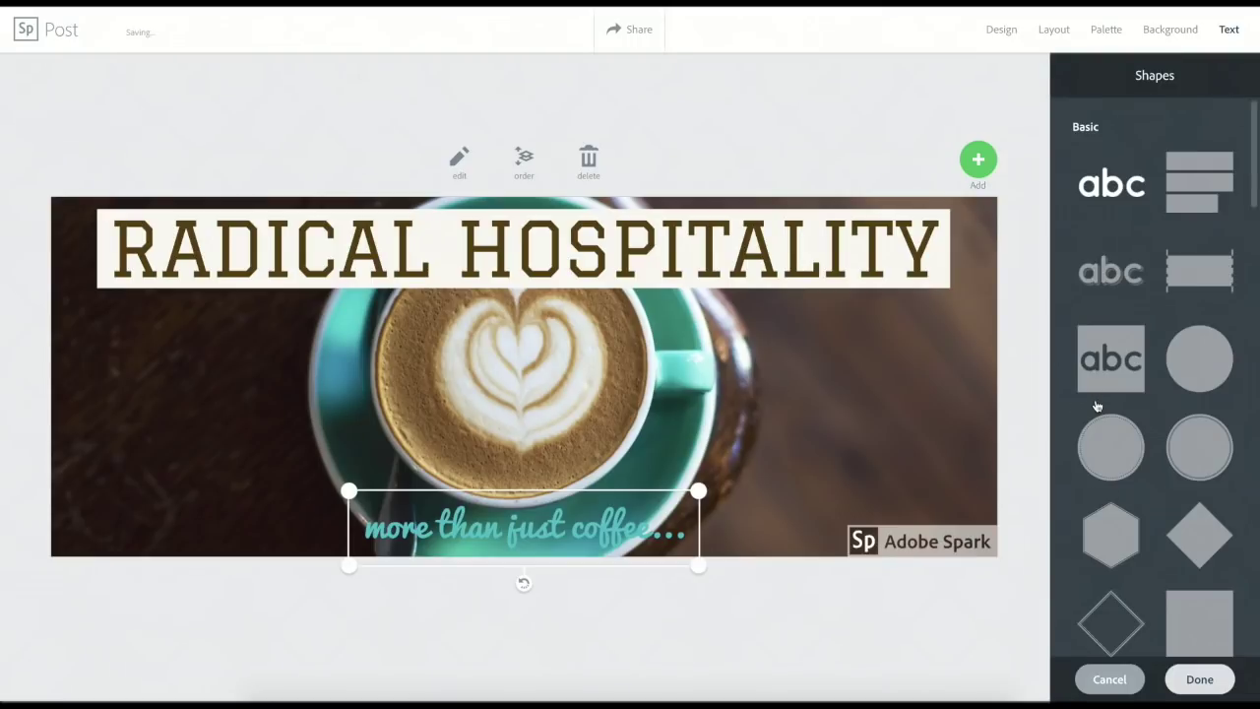
pyautogui.click(1212, 281)
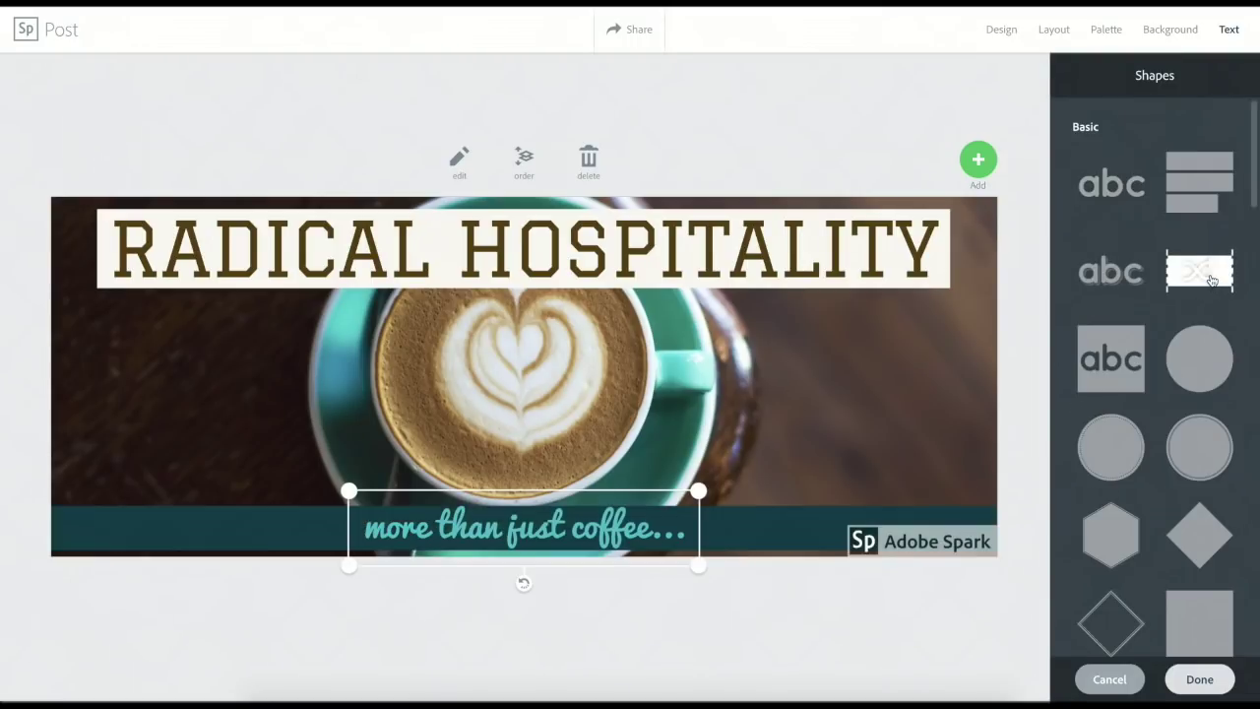
pyautogui.click(1192, 187)
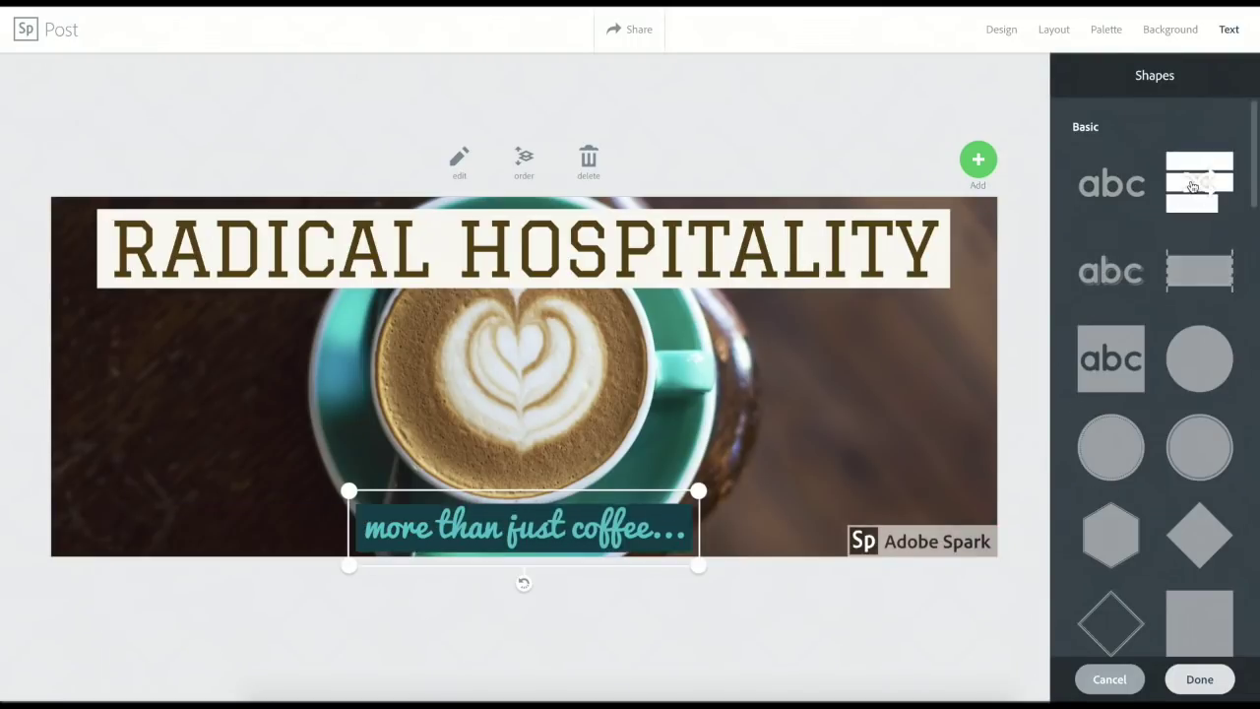
pyautogui.click(1195, 367)
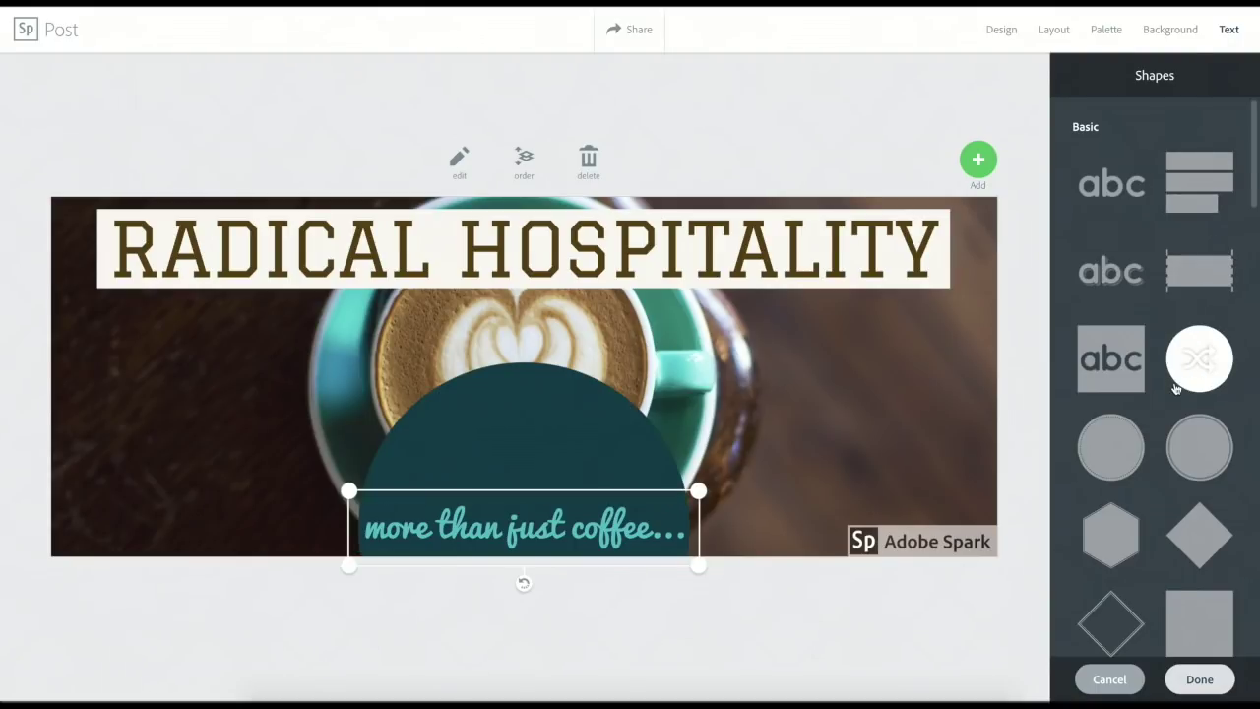
pyautogui.click(1110, 272)
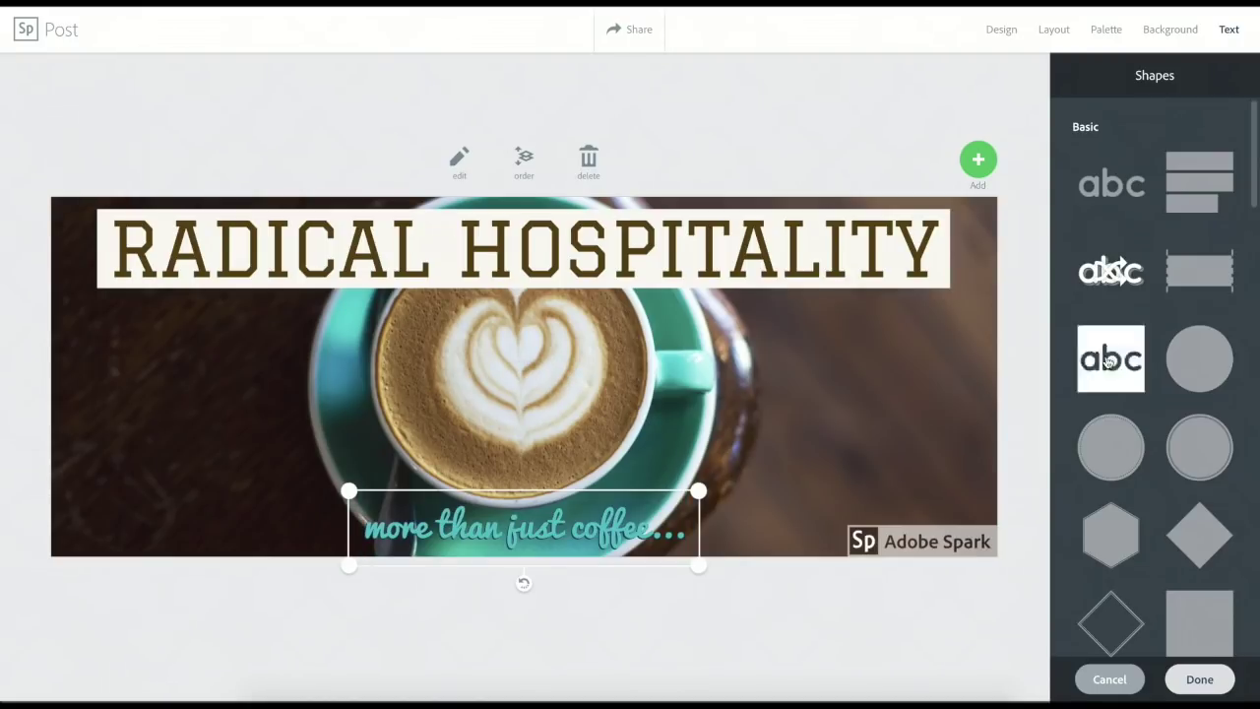
pyautogui.click(1207, 688)
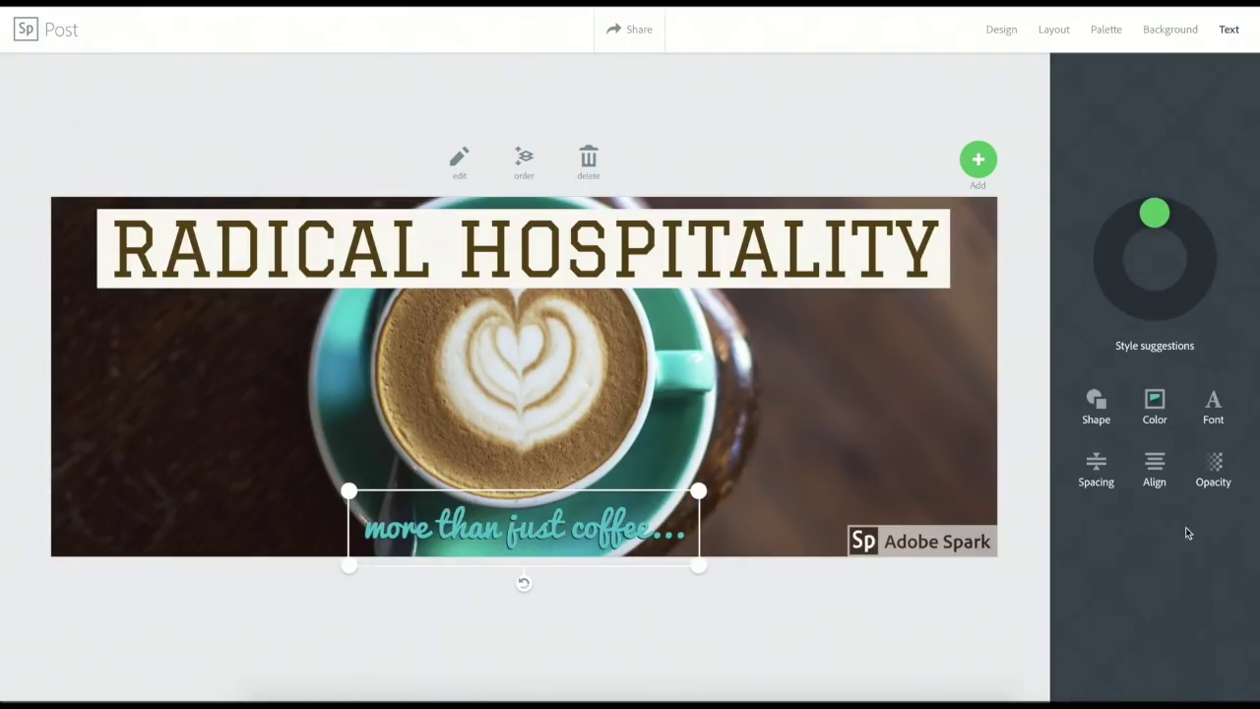
# Recolor the shadowed tagline with the suggested off-white and teal pairing and deselect it.
pyautogui.click(1156, 403)
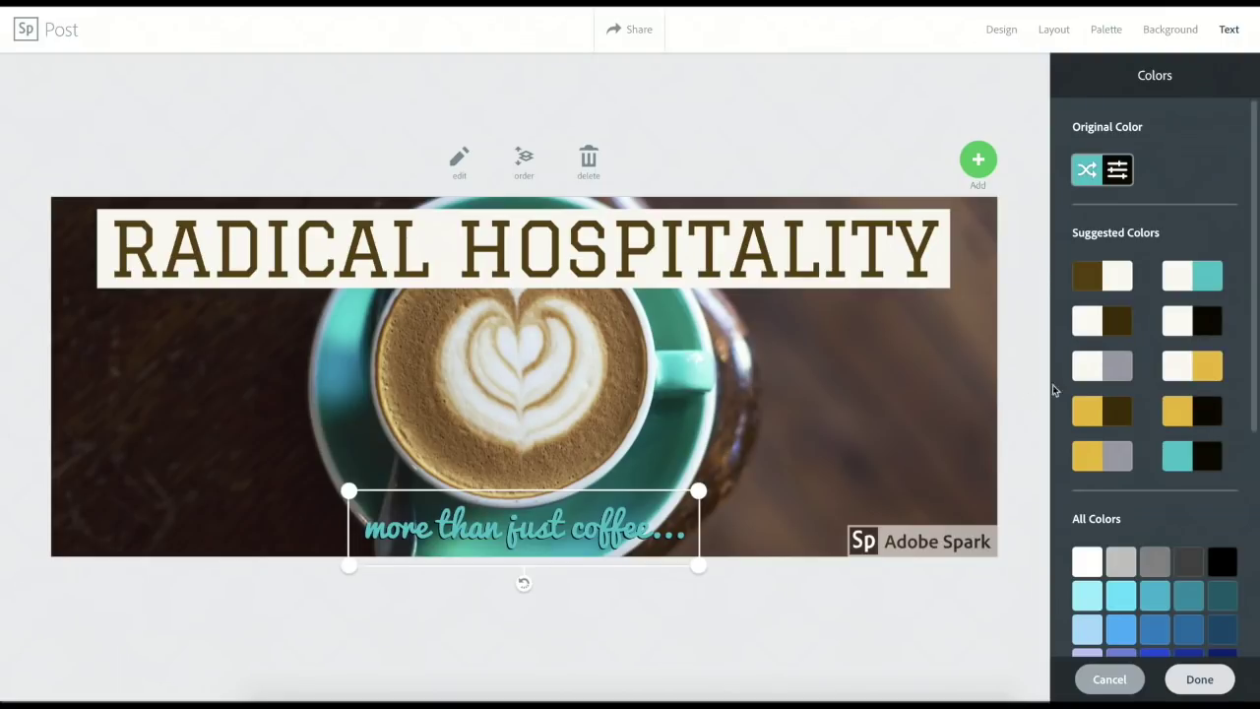
pyautogui.click(1179, 283)
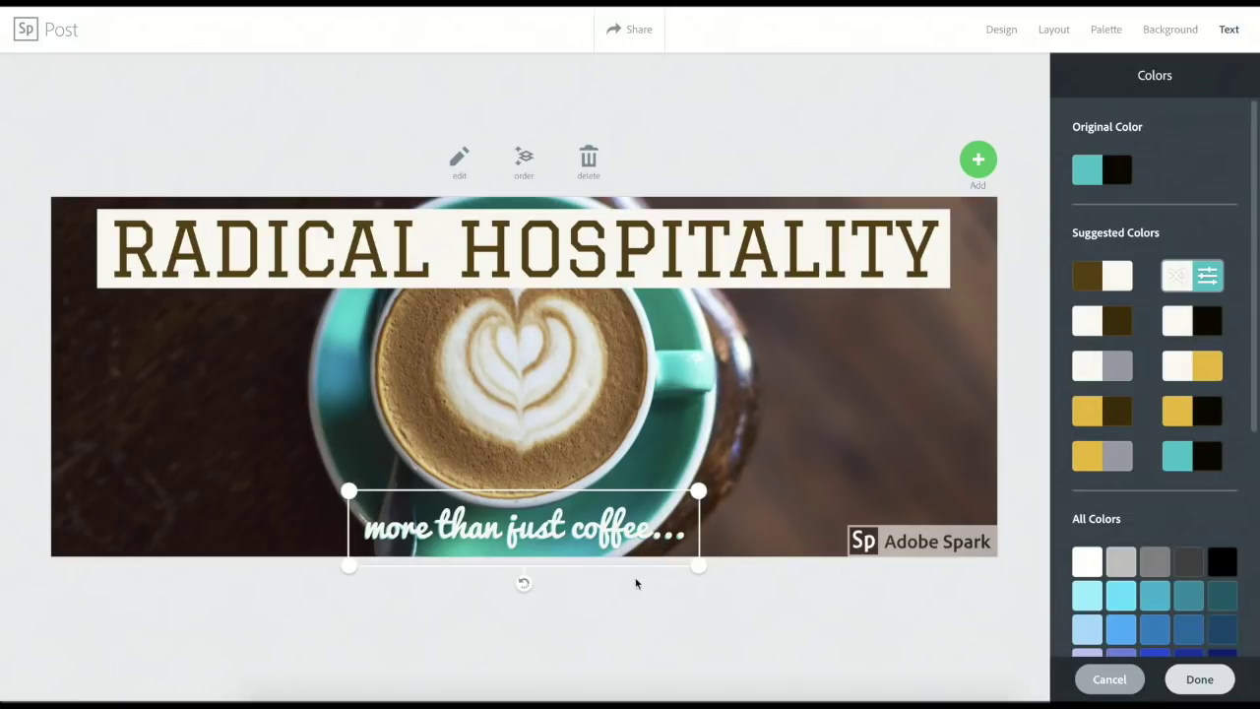
pyautogui.click(640, 148)
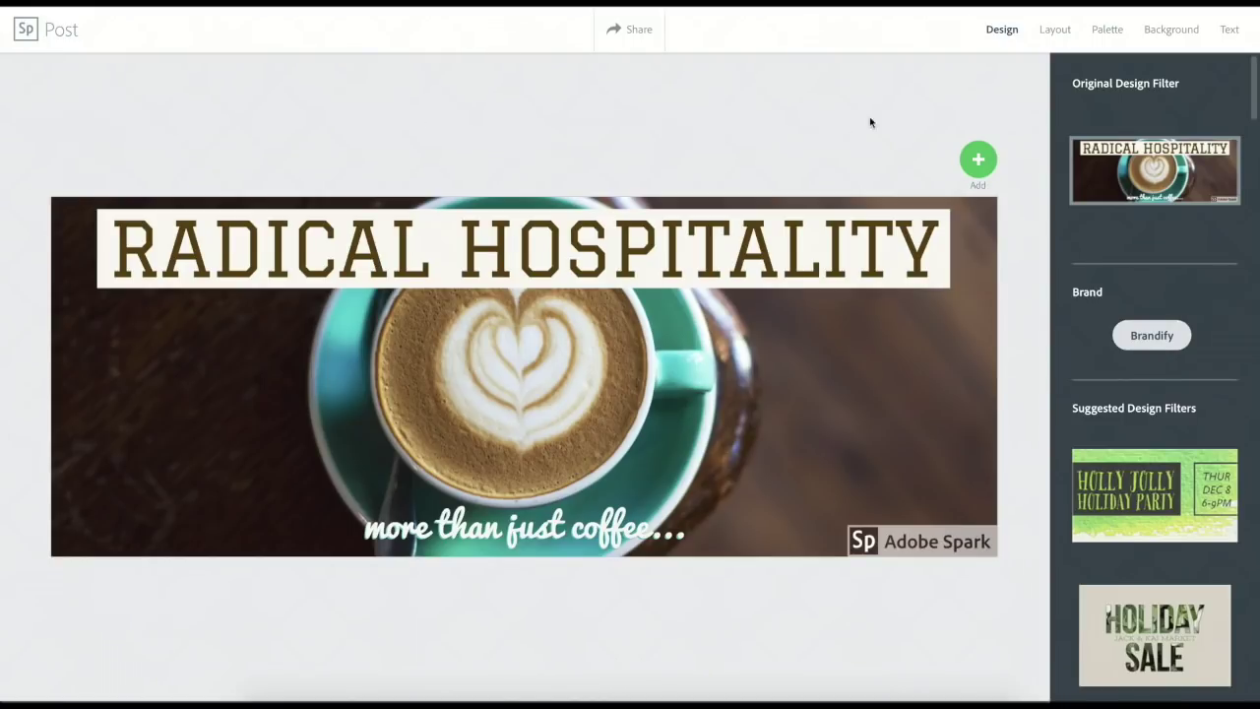
# Review the available resize formats across the Social Post, Social Profile and Standard groups.
pyautogui.click(1052, 32)
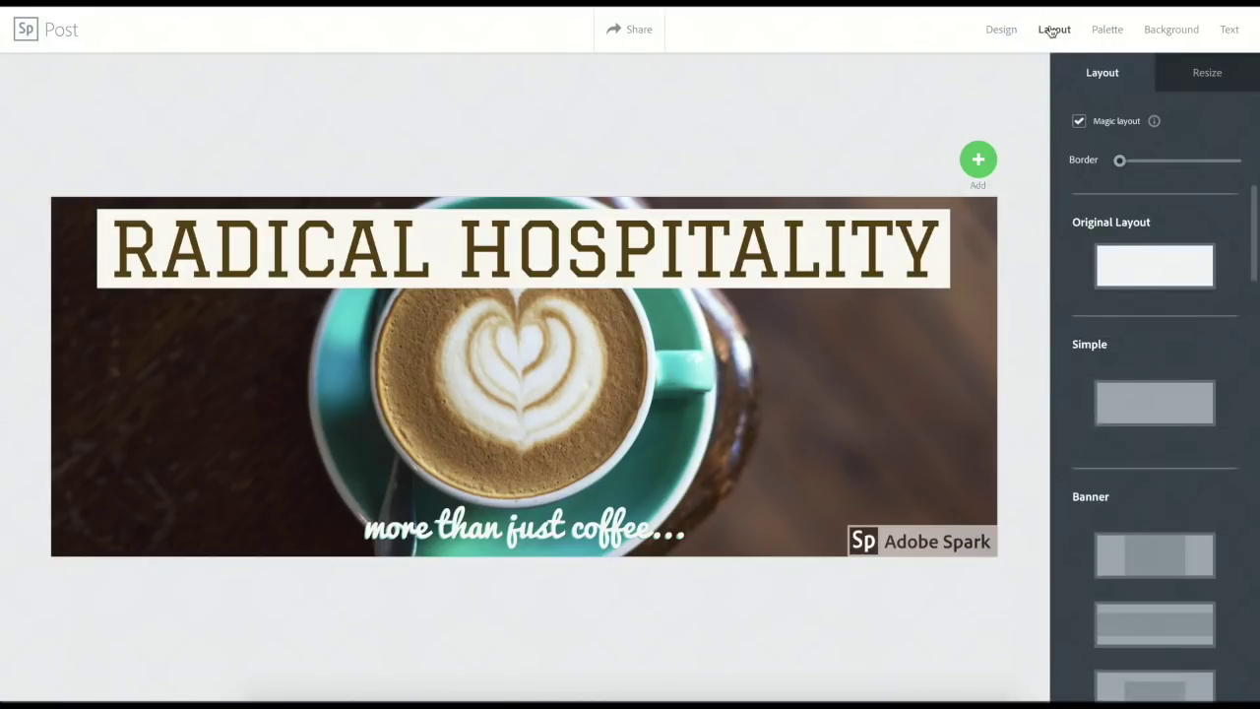
pyautogui.click(1201, 70)
pyautogui.scroll(5, 1254, 394)
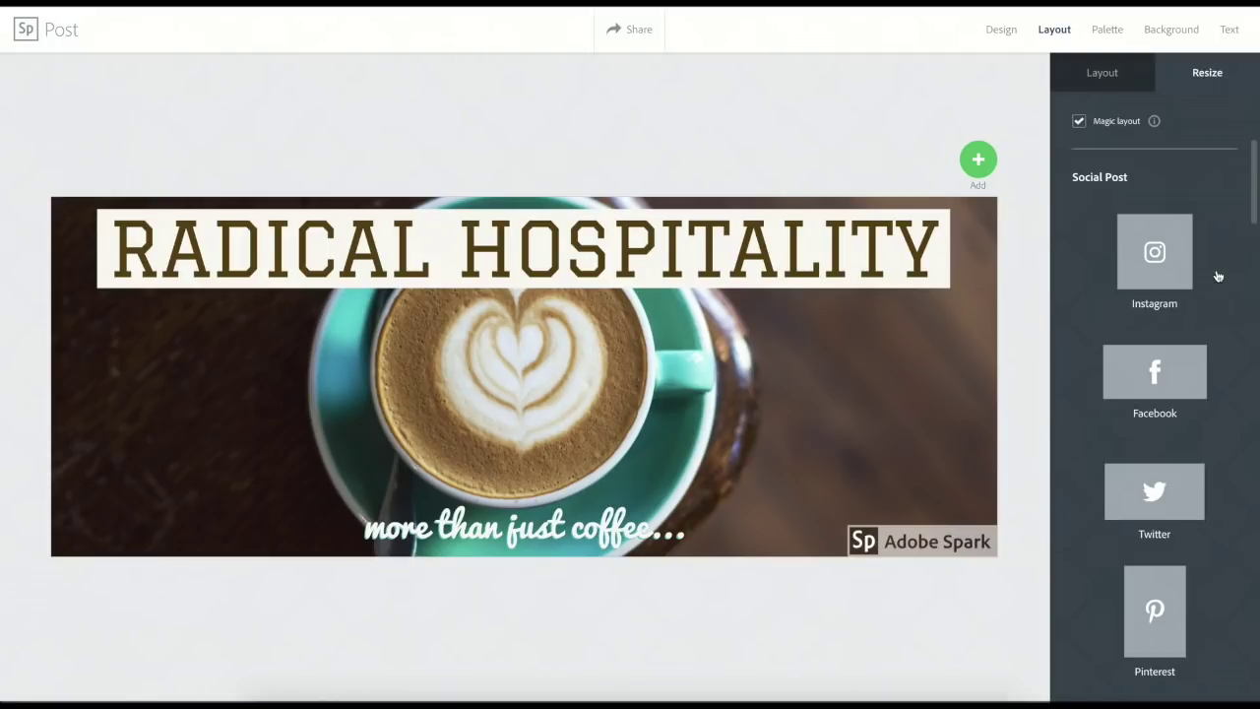
pyautogui.scroll(-4, 1219, 276)
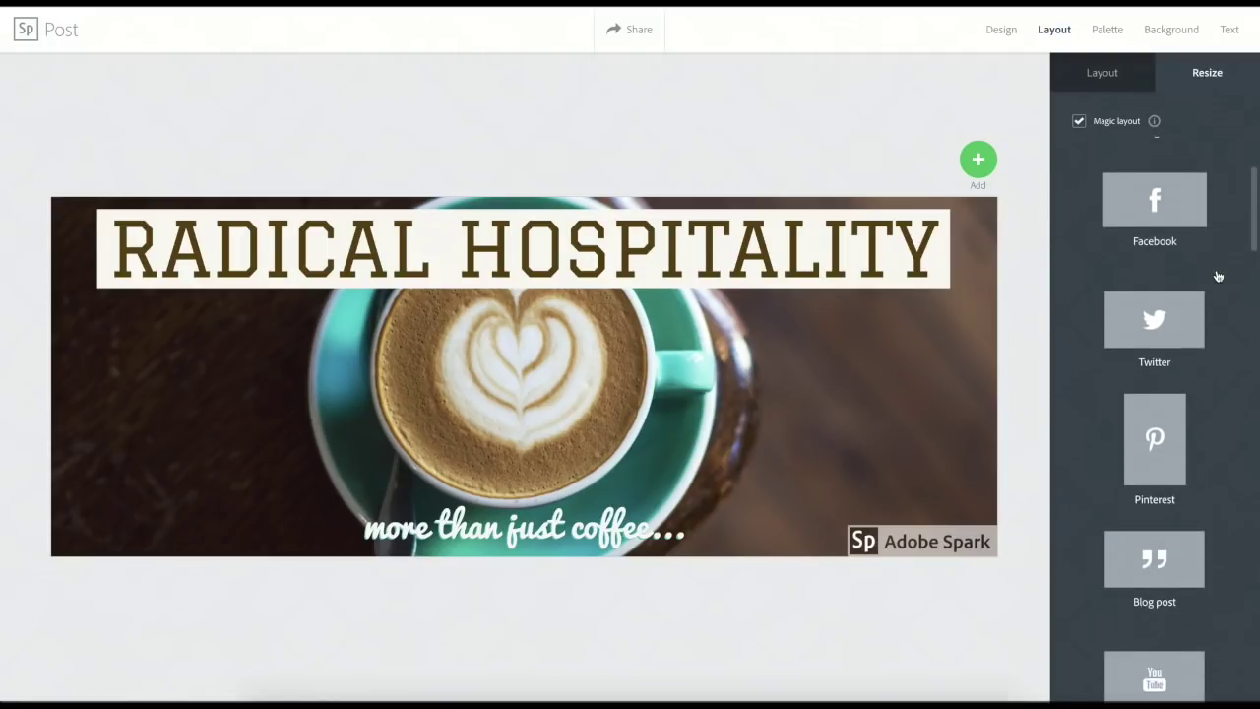
pyautogui.scroll(-5, 1218, 277)
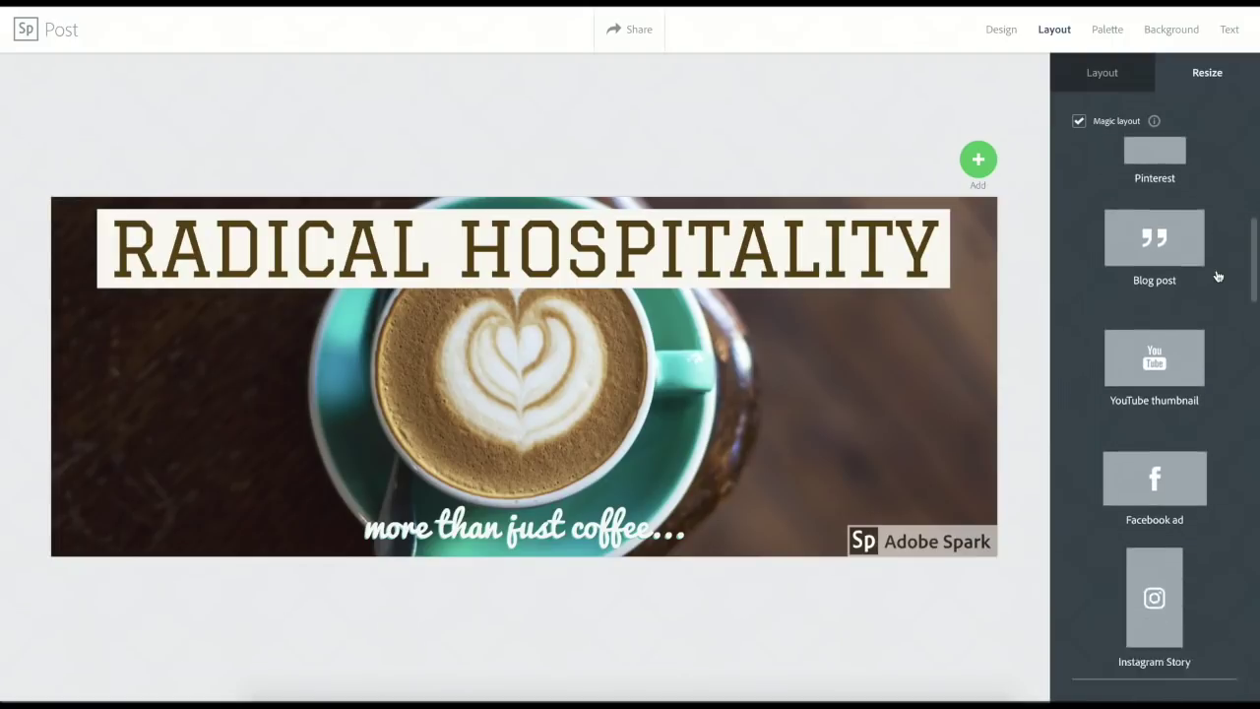
pyautogui.scroll(-5, 1218, 277)
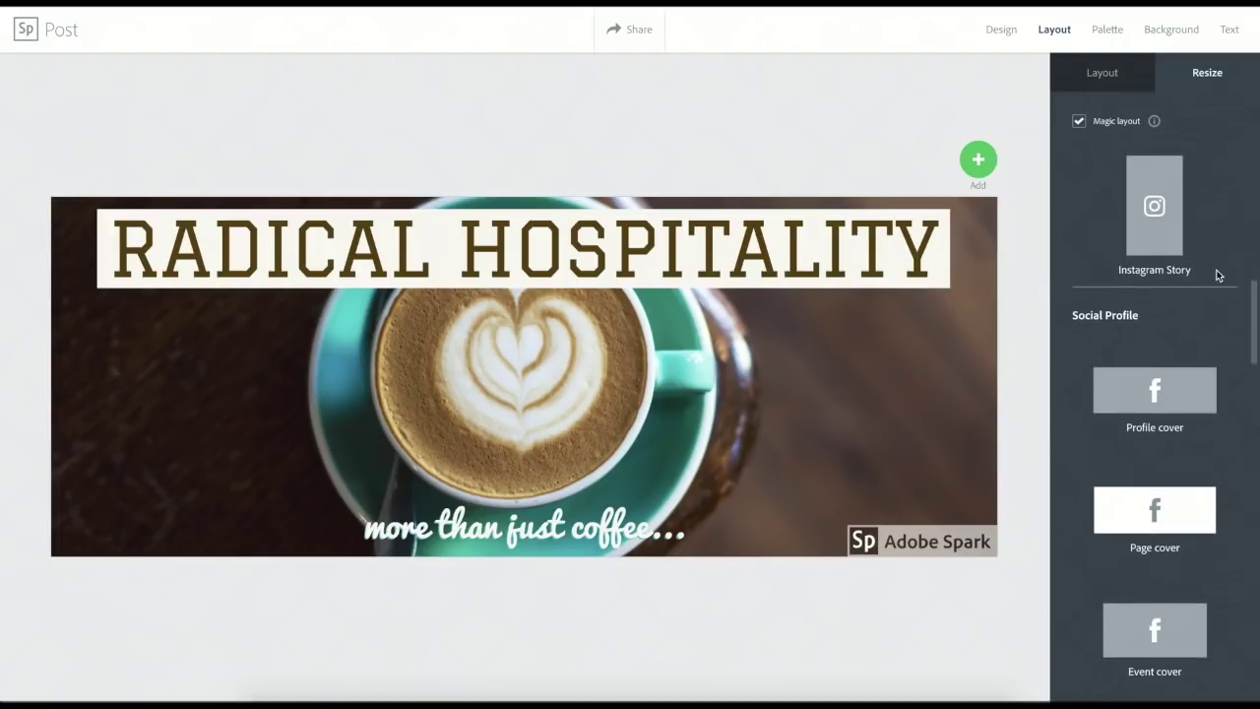
pyautogui.scroll(-3, 1218, 277)
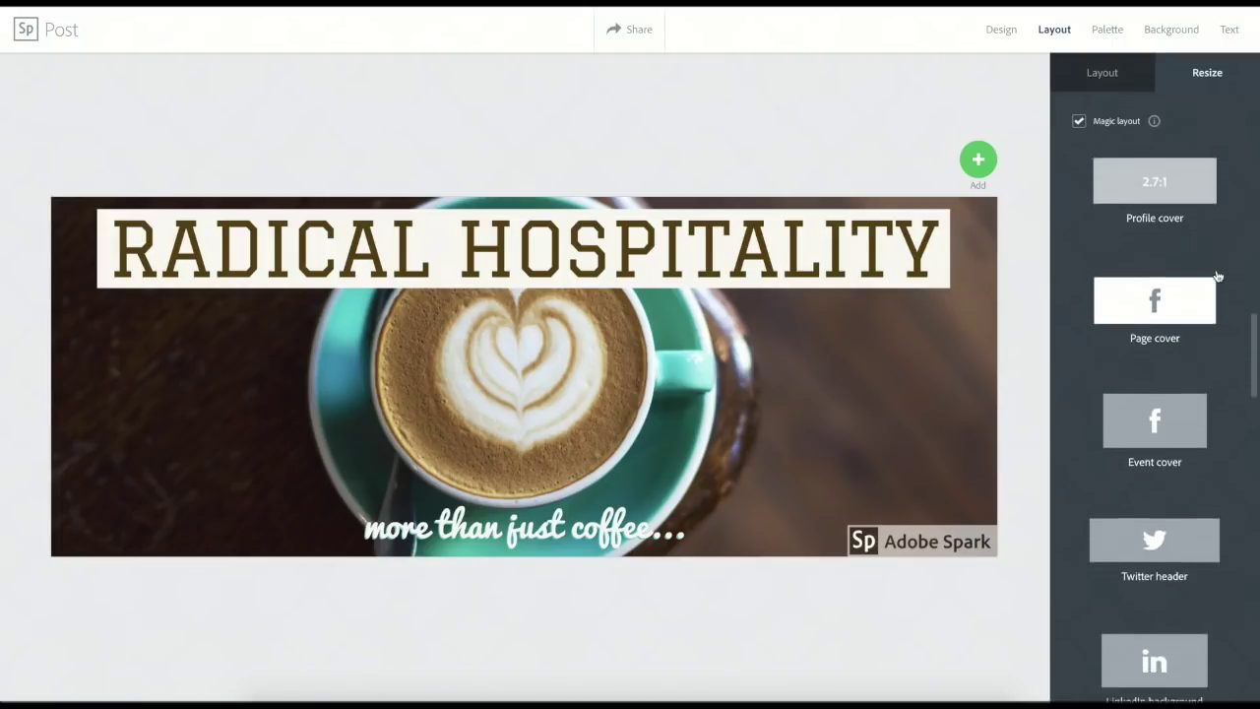
pyautogui.scroll(-3, 1233, 294)
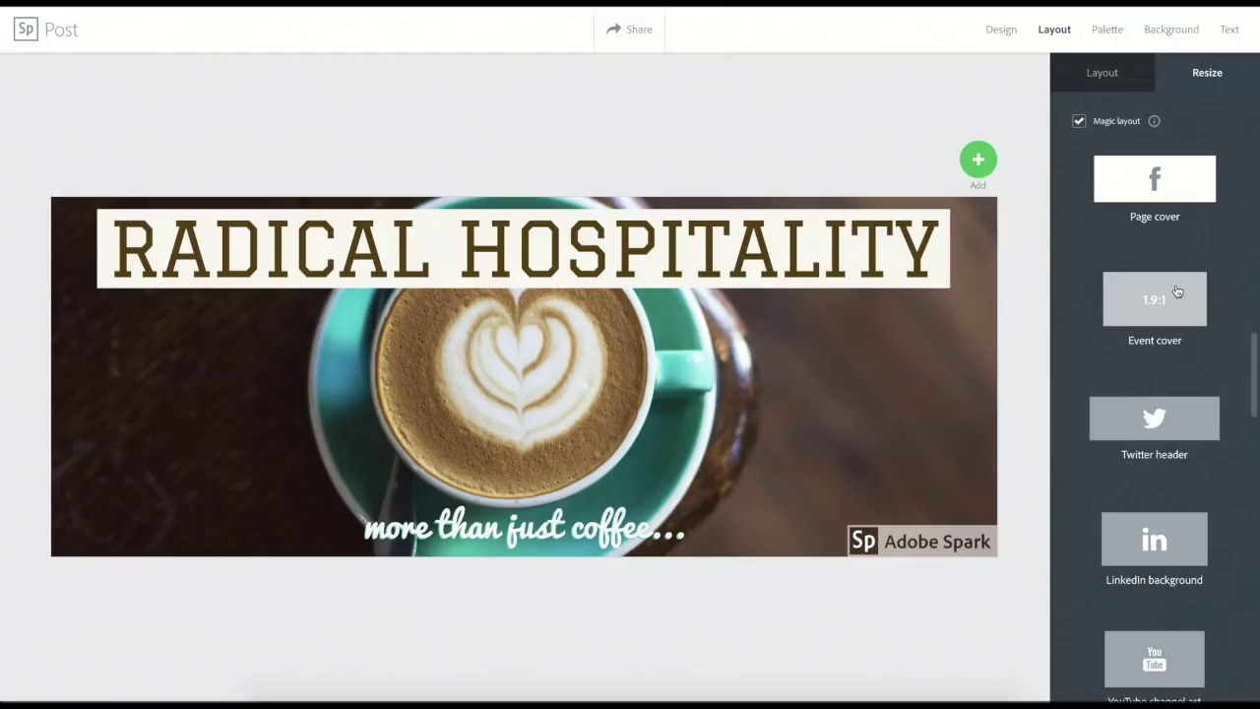
pyautogui.scroll(-2, 1231, 315)
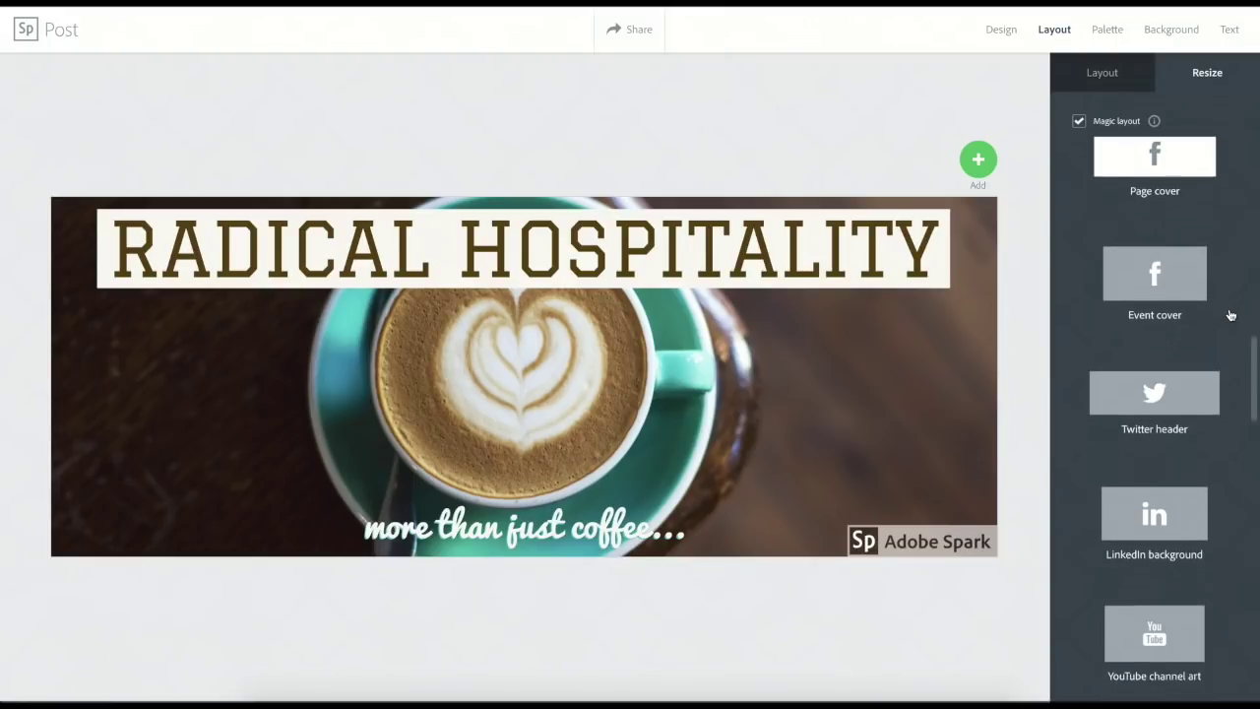
pyautogui.scroll(-5, 1231, 315)
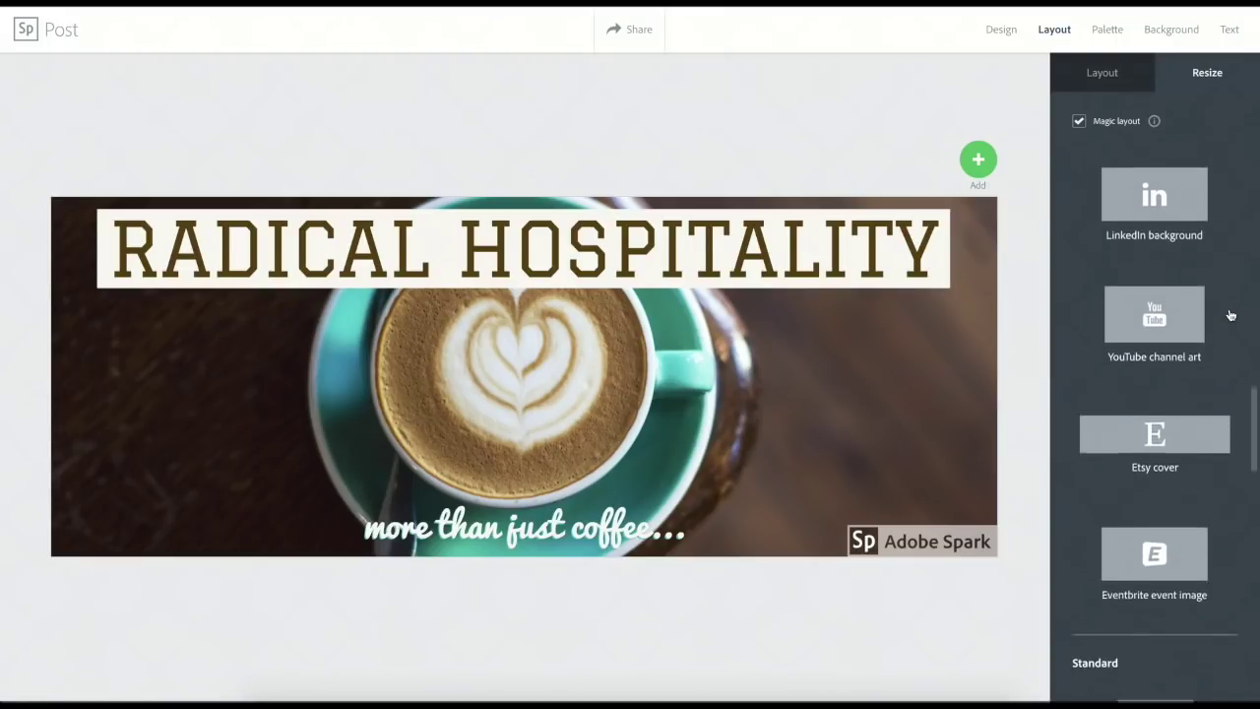
pyautogui.scroll(-4, 1231, 315)
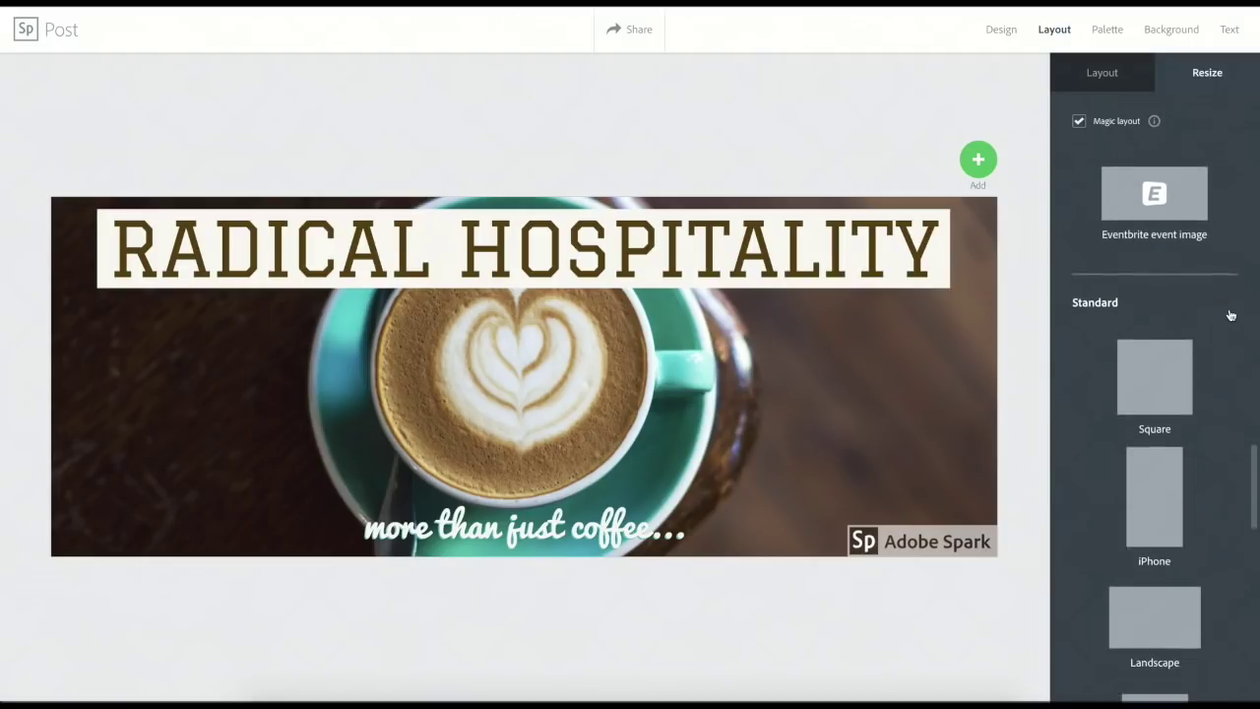
pyautogui.scroll(-1, 1231, 315)
pyautogui.scroll(-4, 1231, 315)
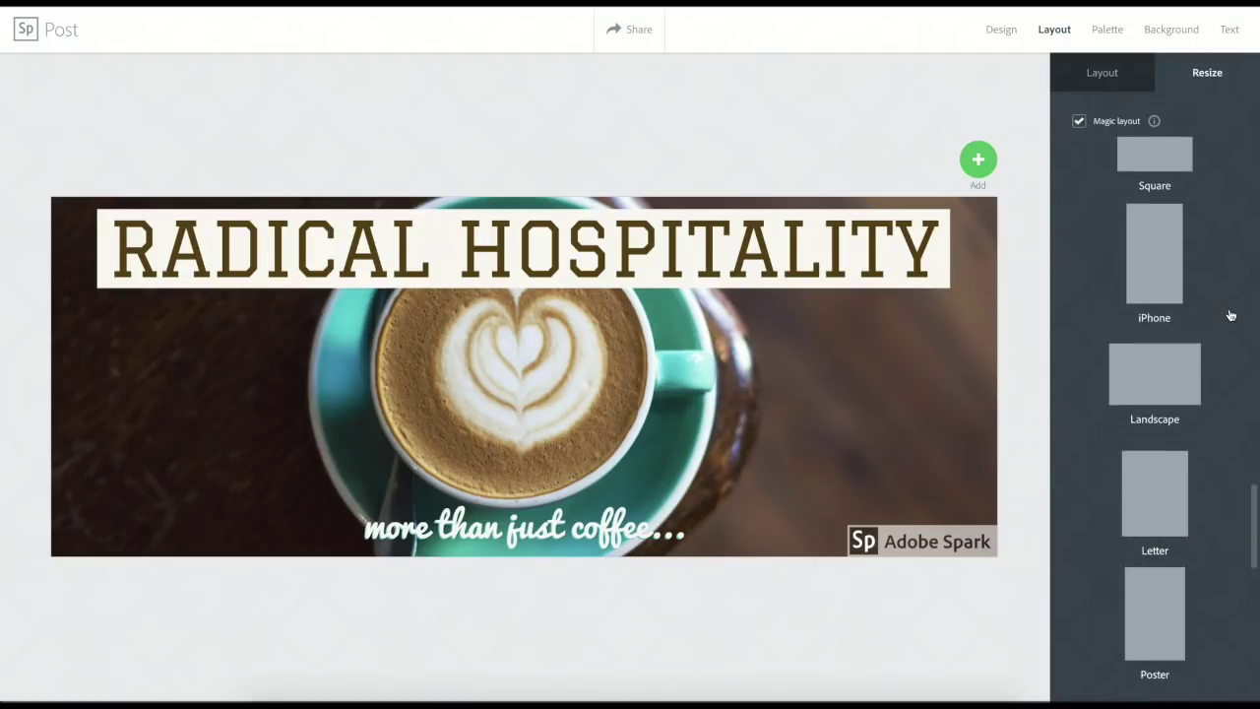
pyautogui.scroll(-2, 1231, 315)
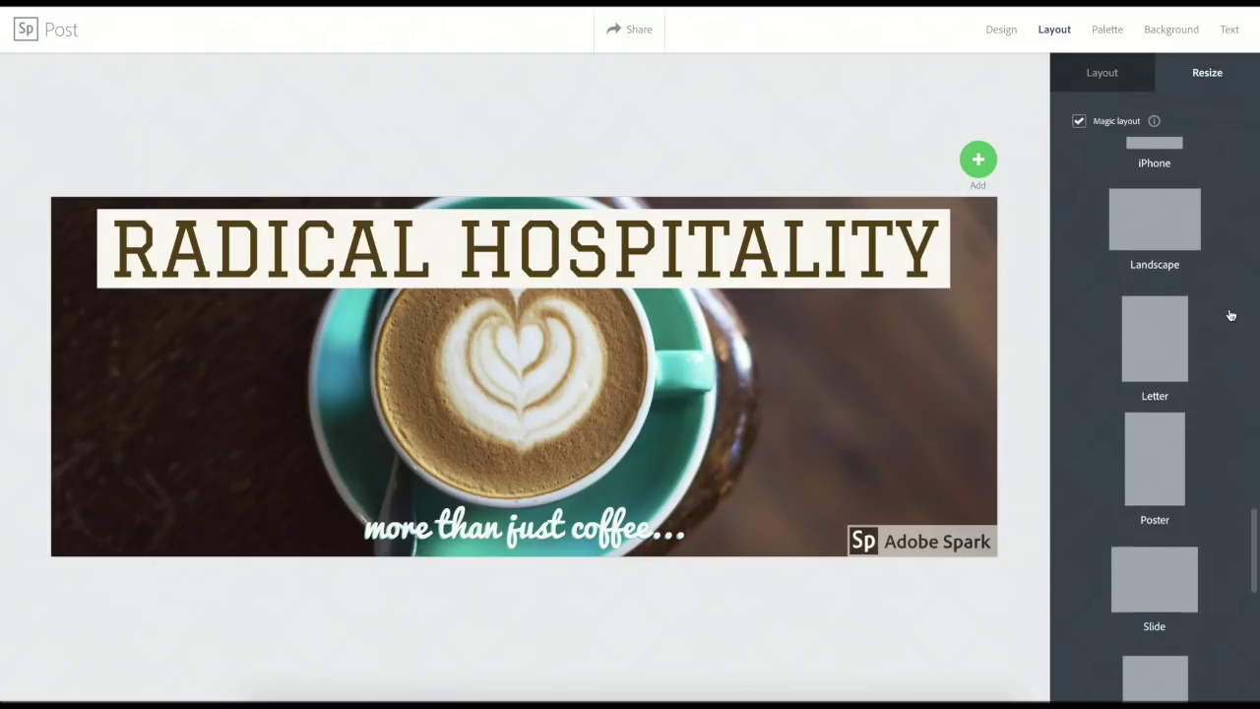
pyautogui.scroll(-4, 1203, 439)
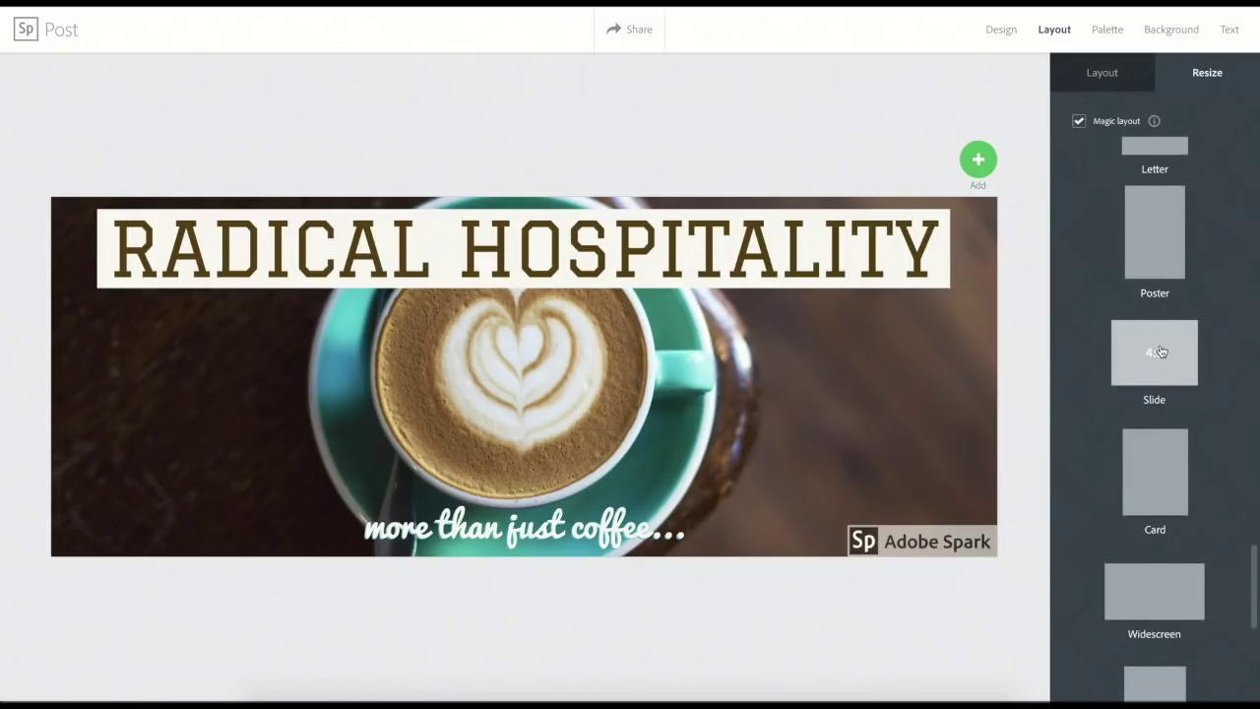
pyautogui.scroll(-3, 1215, 389)
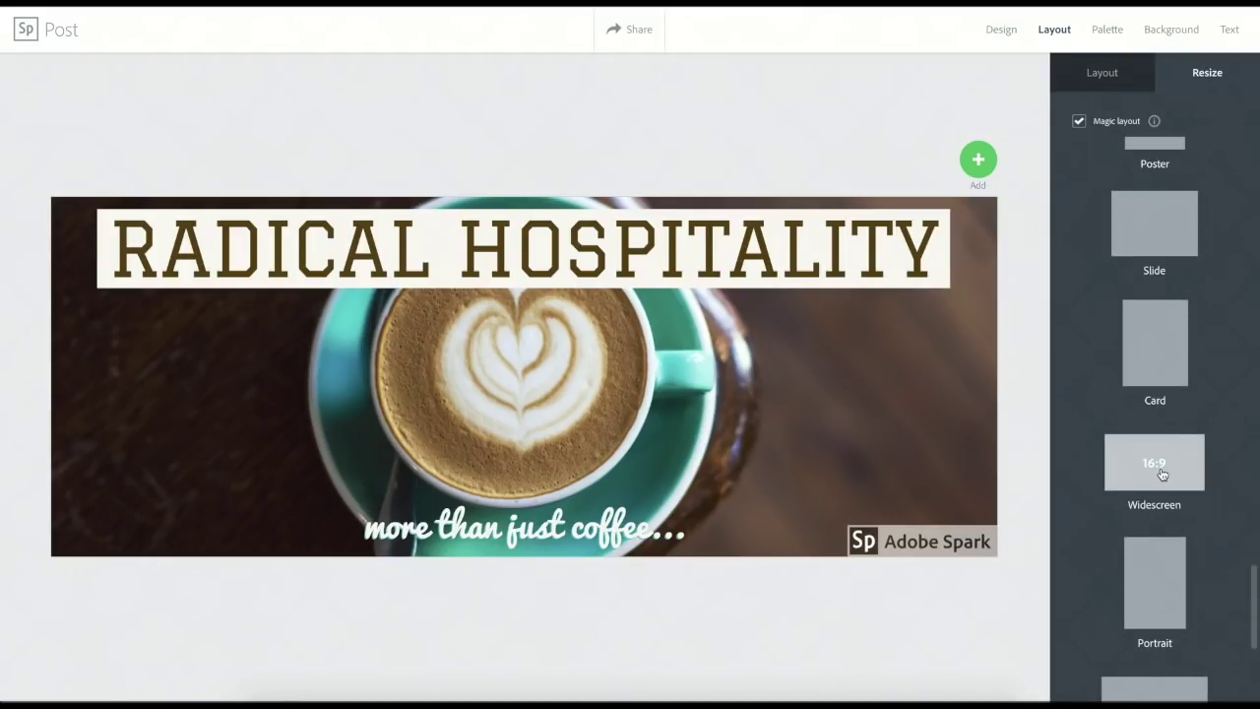
pyautogui.scroll(-2, 1171, 475)
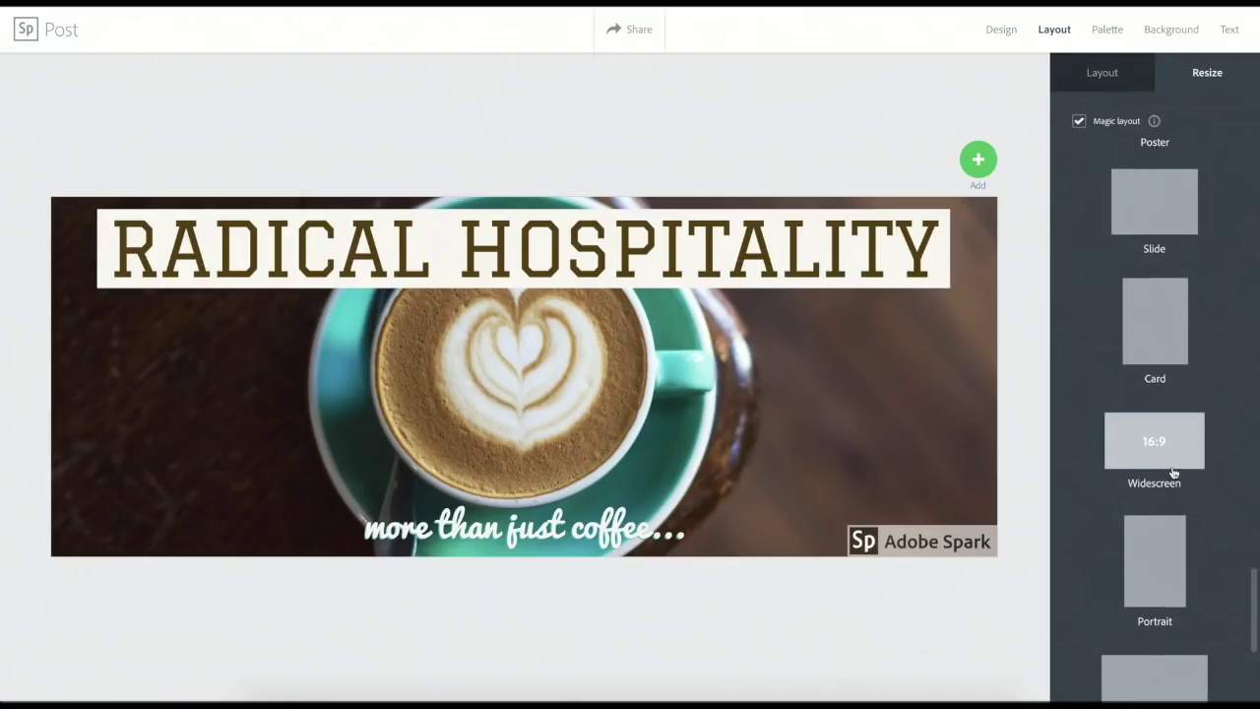
pyautogui.scroll(-3, 1174, 474)
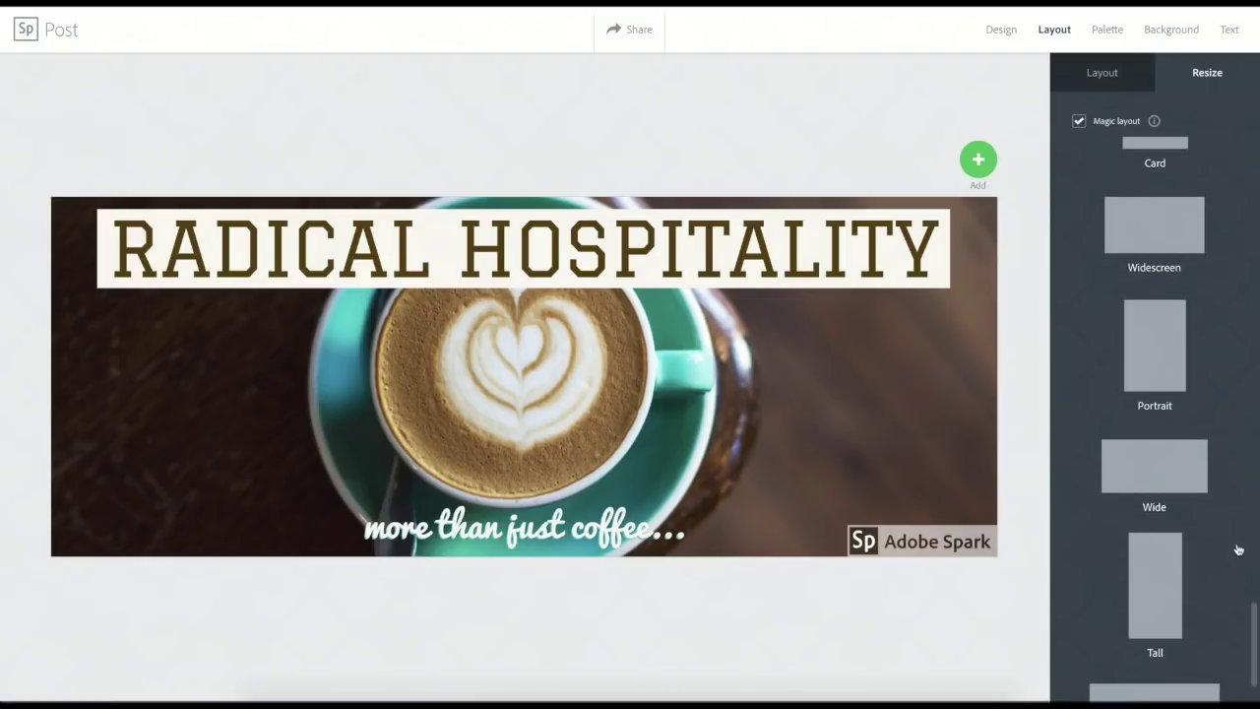
pyautogui.scroll(-1, 1228, 550)
pyautogui.scroll(15, 1228, 550)
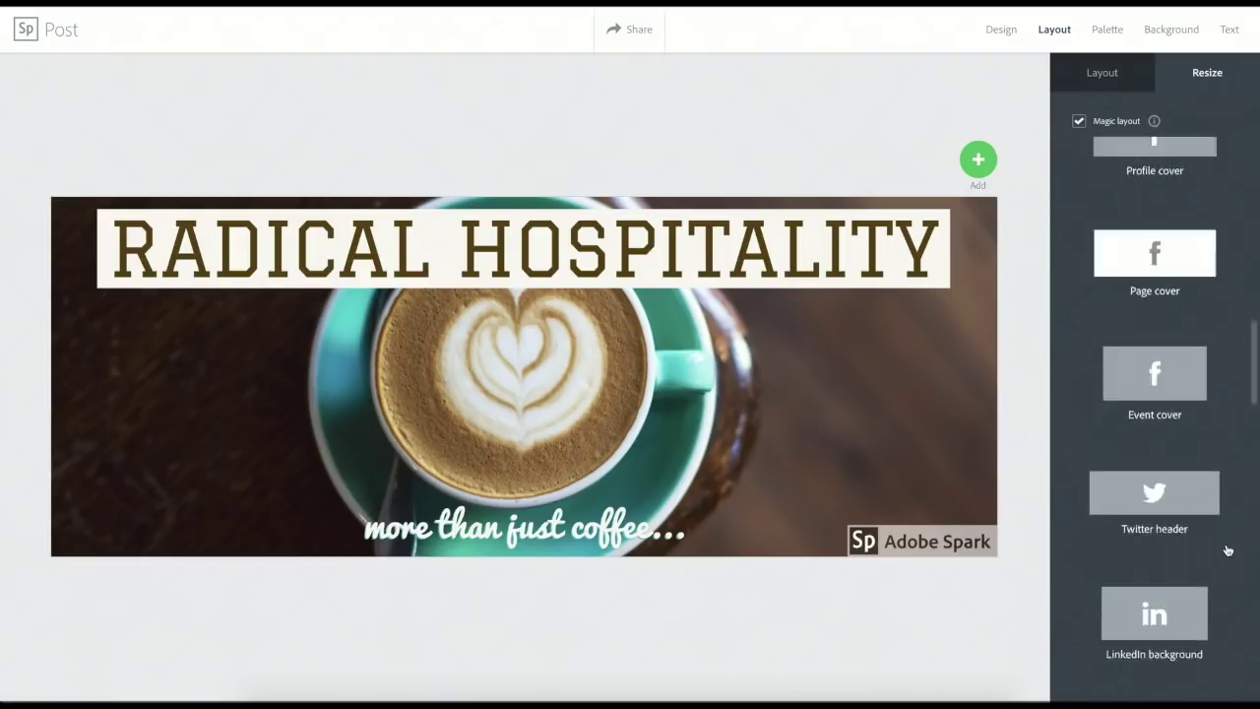
pyautogui.scroll(7, 1228, 550)
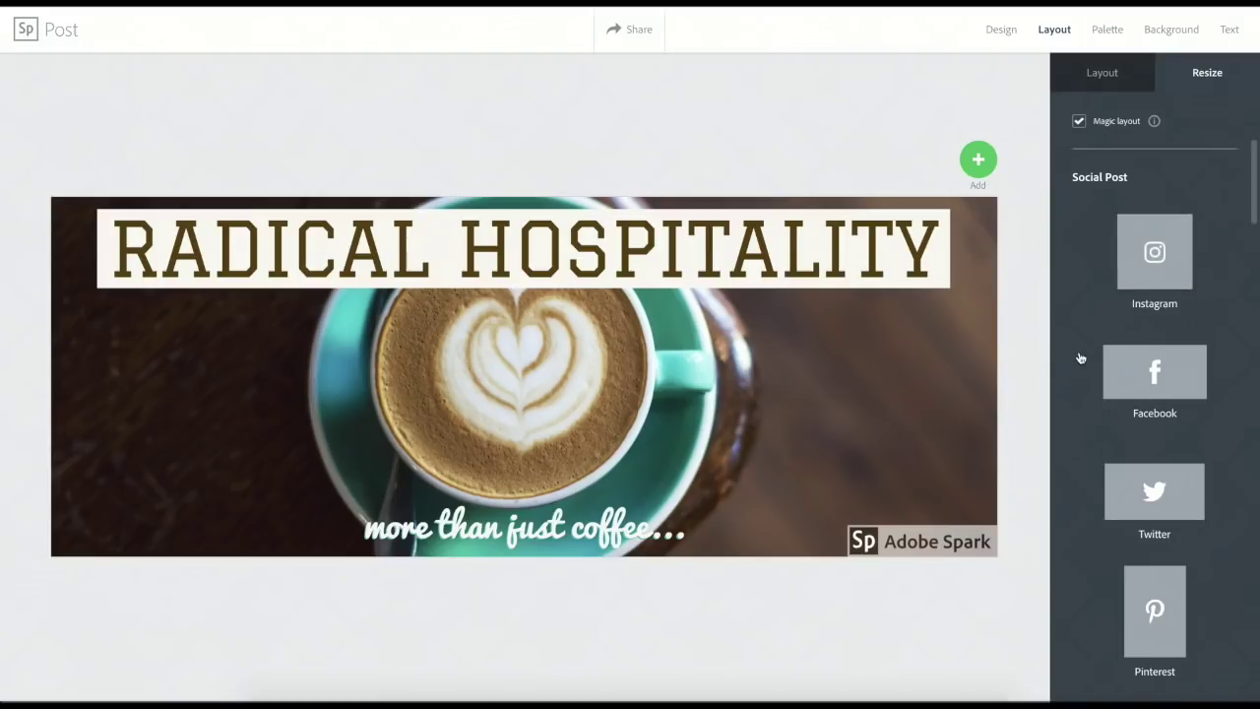
pyautogui.scroll(-2, 1081, 357)
pyautogui.scroll(-8, 1080, 358)
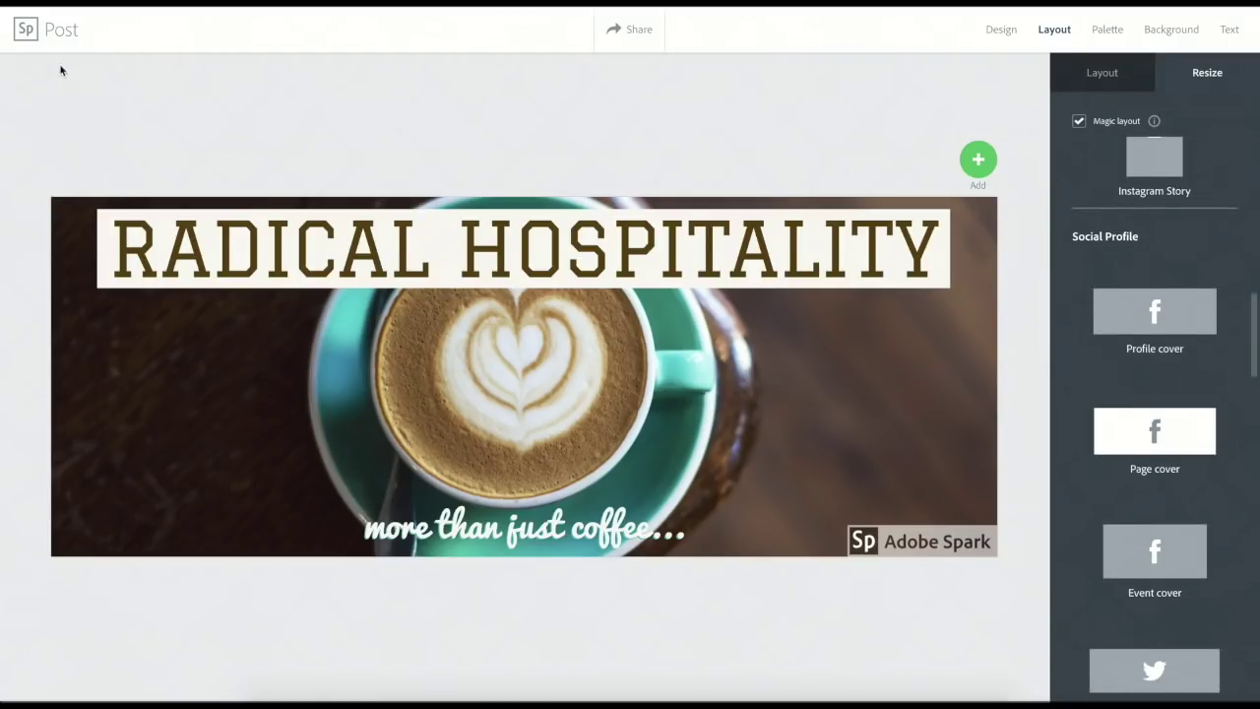
# Leave the Facebook cover design and return to the project list.
pyautogui.click(27, 32)
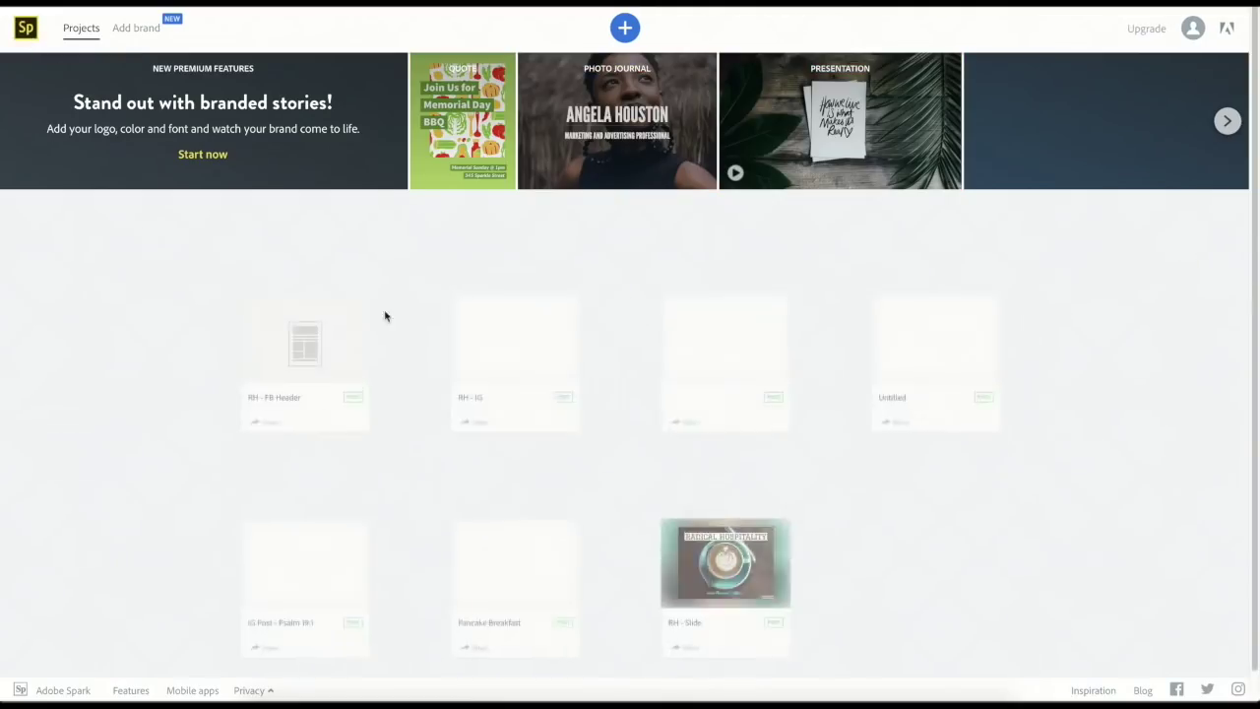